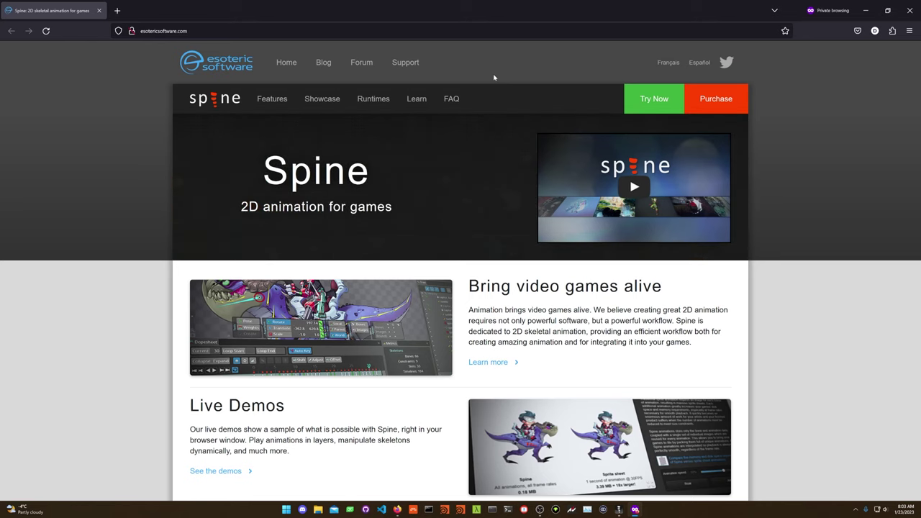
Look over the Spine homepage, including its features, live demos, academy and supported runtimes
scroll(494, 77, "down", 4)
scroll(461, 274, "down", 3)
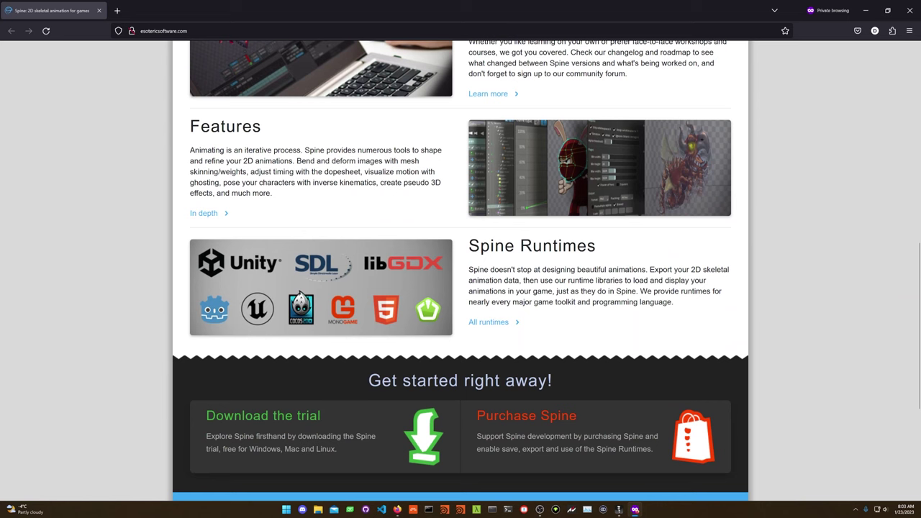
scroll(460, 273, "up", 2)
scroll(460, 274, "up", 1)
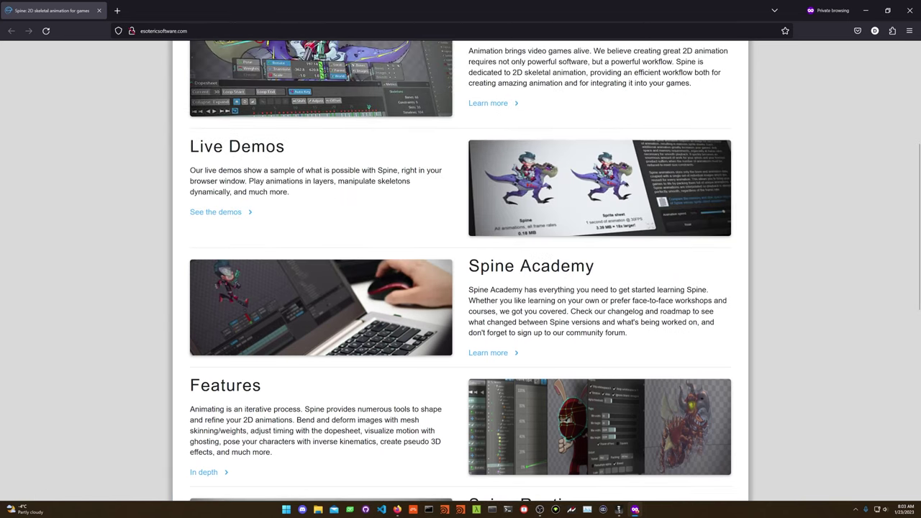
scroll(465, 112, "up", 2)
scroll(468, 108, "up", 2)
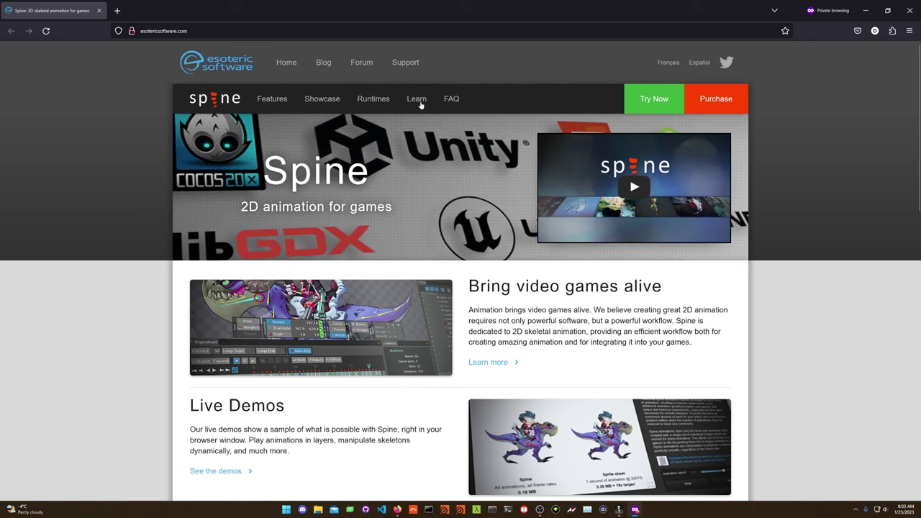
scroll(479, 81, "down", 2)
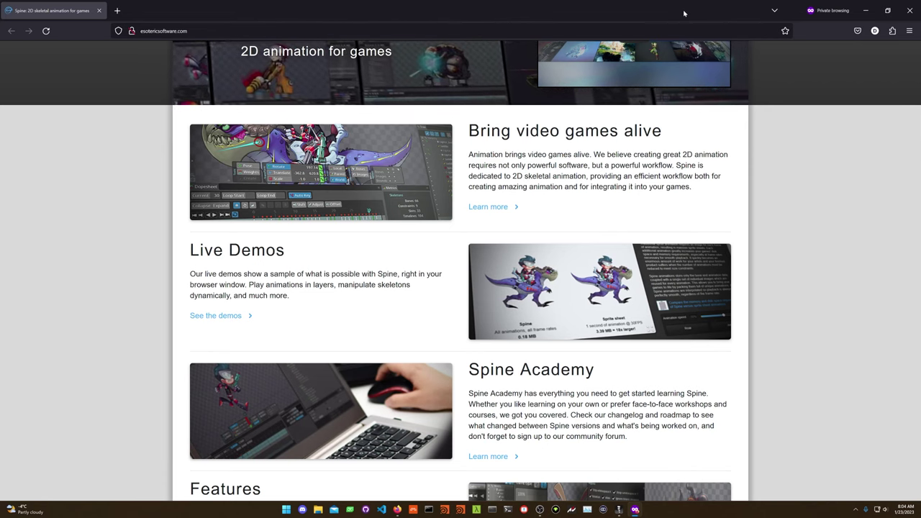
Switch from the browser to Spine and create a new project
left_click_drag(685, 13, 677, 28)
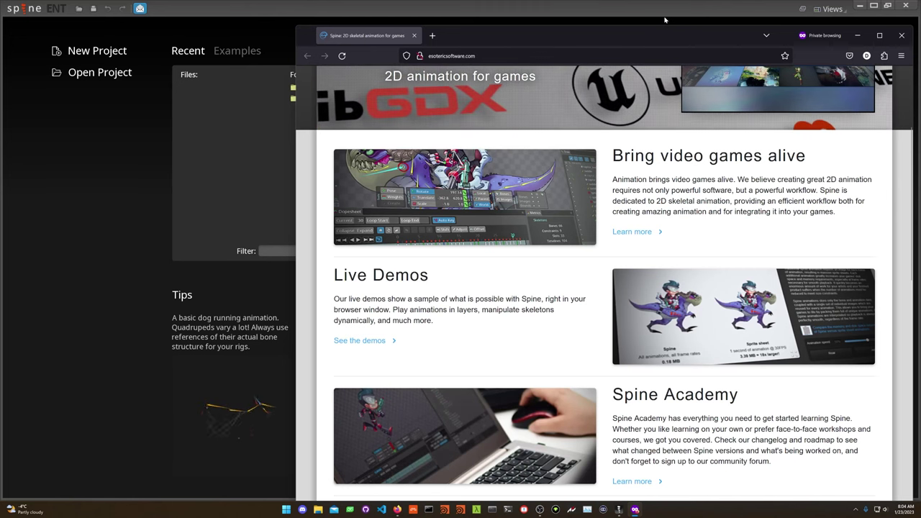
left_click(665, 21)
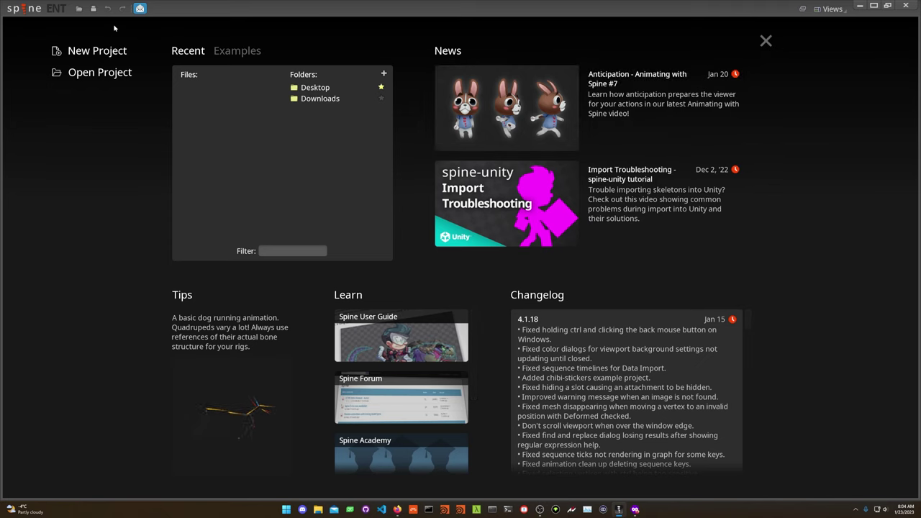
left_click(101, 52)
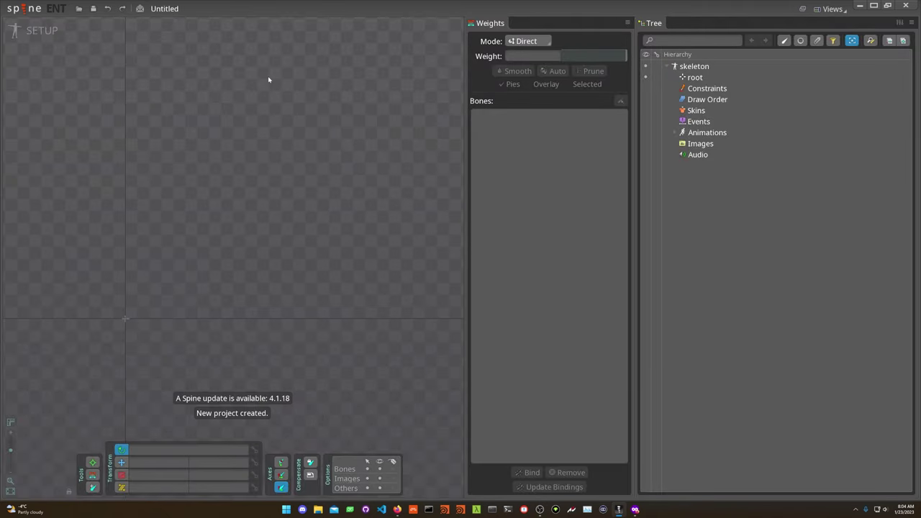
Narrow the Tree view and close the Weights view to enlarge the viewport
left_click_drag(261, 90, 420, 99)
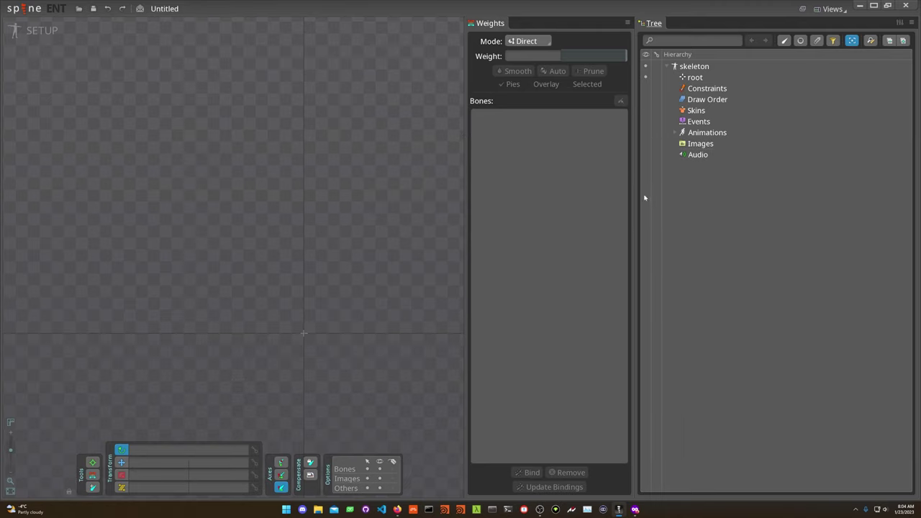
left_click_drag(633, 201, 713, 208)
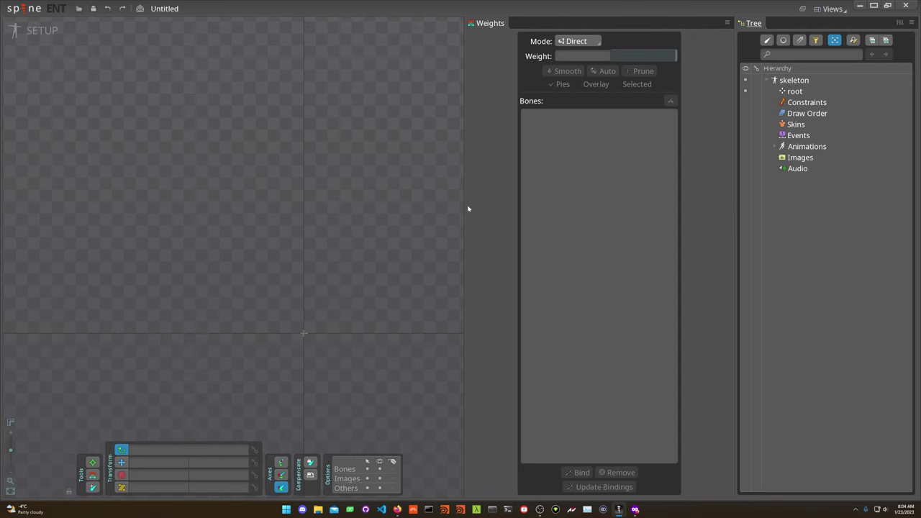
left_click_drag(465, 204, 522, 205)
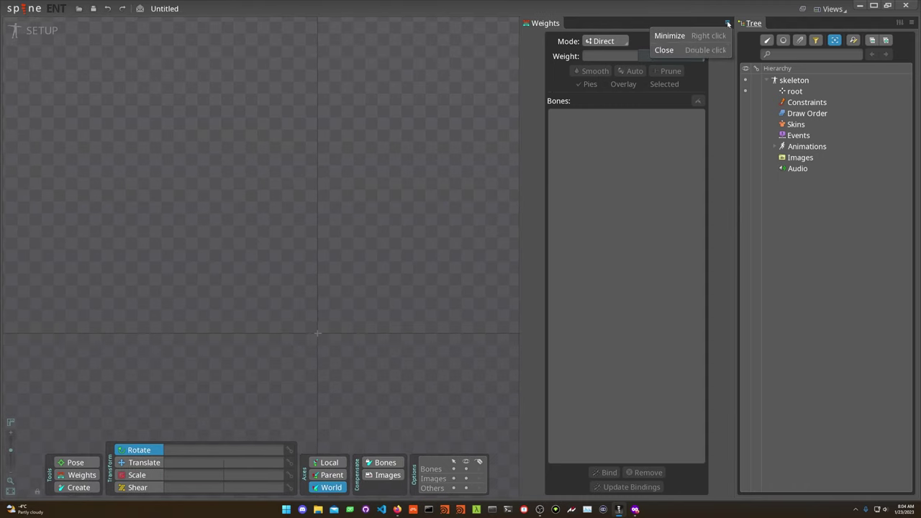
left_click(725, 51)
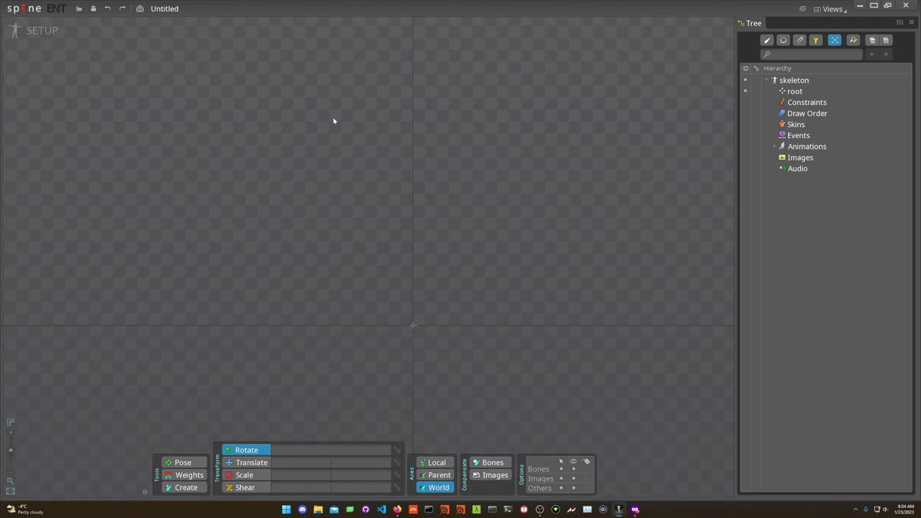
Select the skeleton's root bone in the hierarchy
left_click_drag(424, 240, 447, 205)
left_click_drag(561, 136, 561, 131)
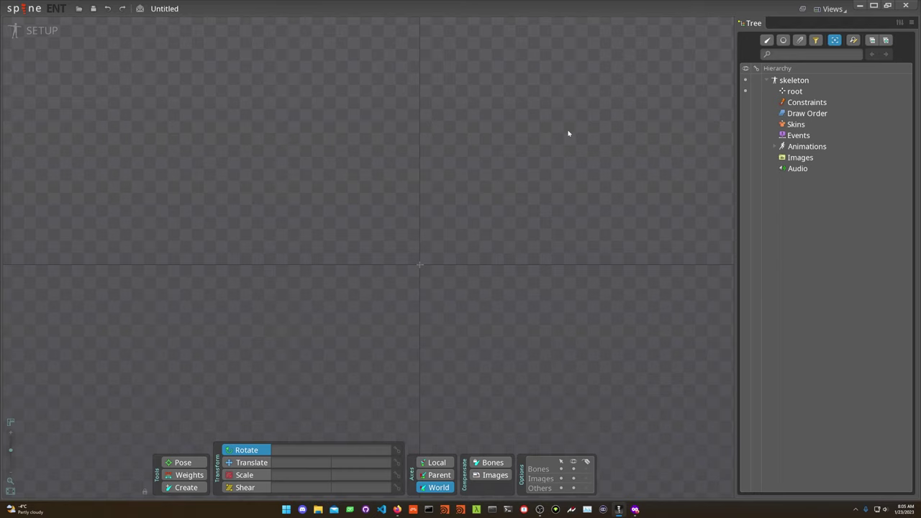
left_click_drag(587, 161, 602, 162)
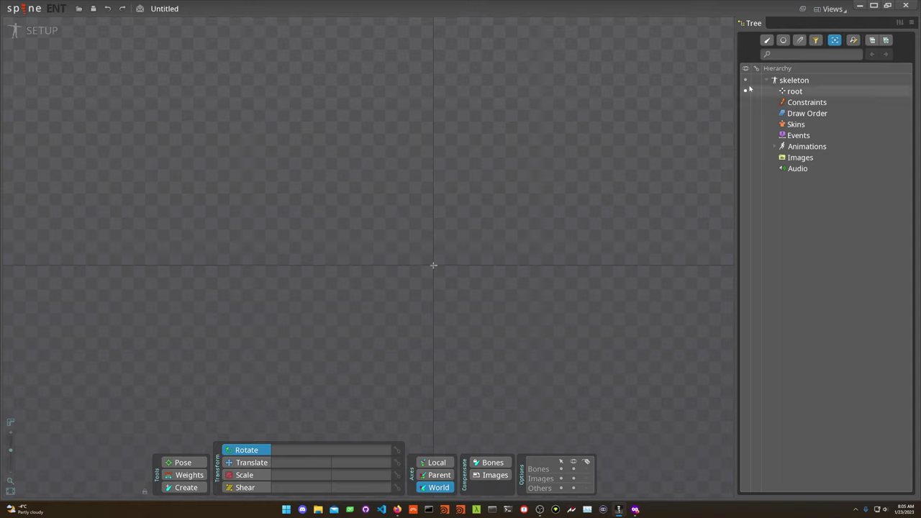
left_click(794, 92)
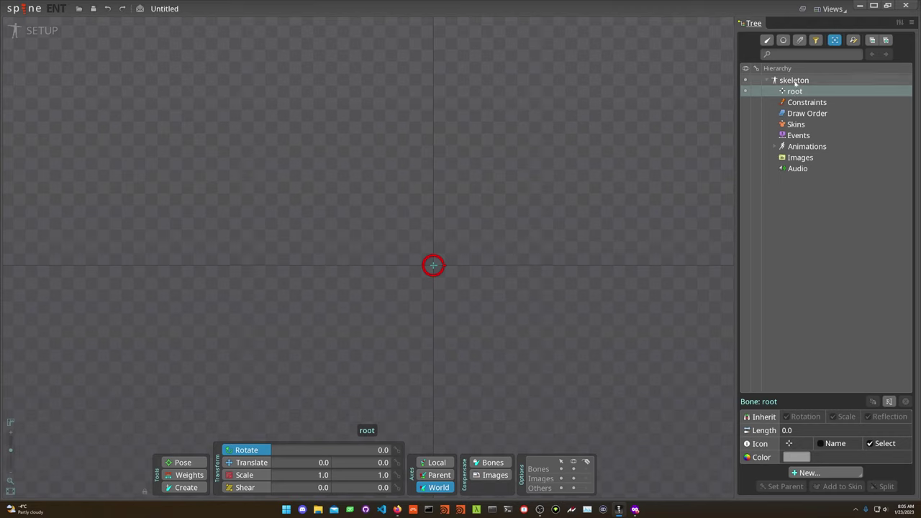
left_click(794, 81)
left_click(799, 91)
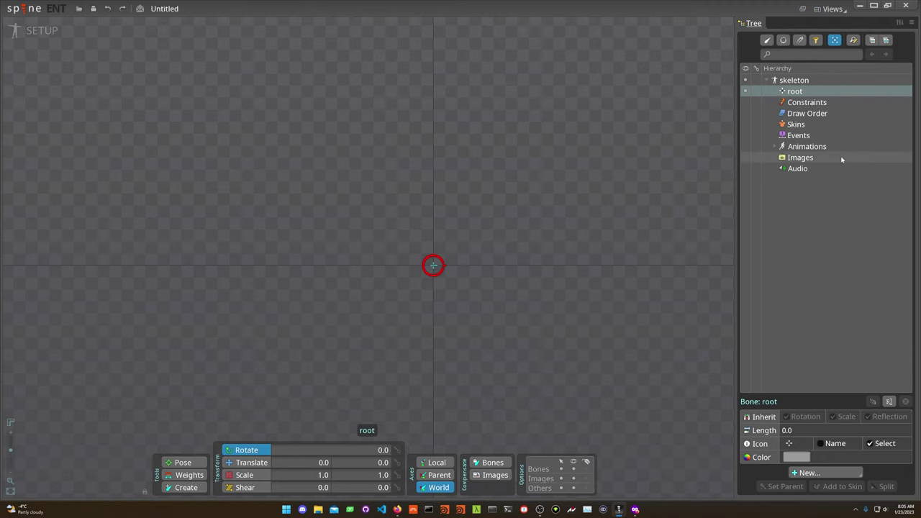
Activate the Translate tool for the selected root bone
left_click_drag(468, 162, 368, 152)
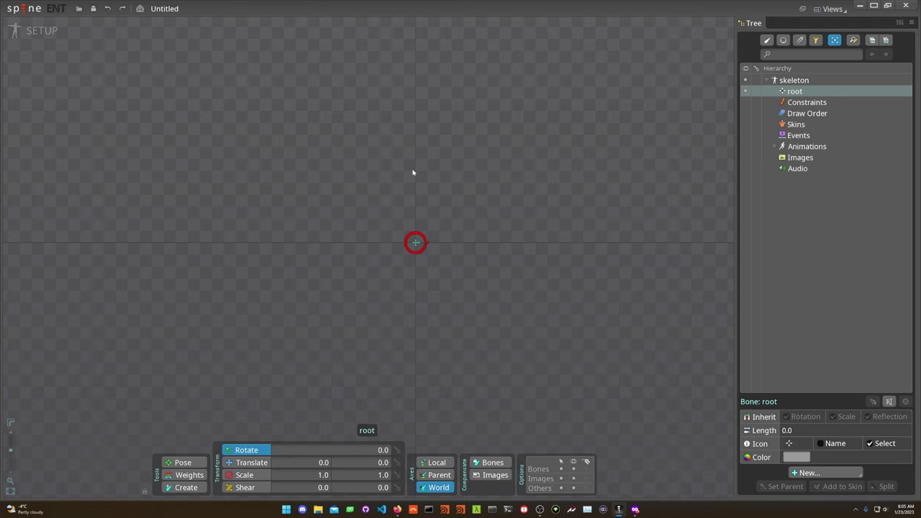
left_click_drag(416, 172, 421, 172)
key("v")
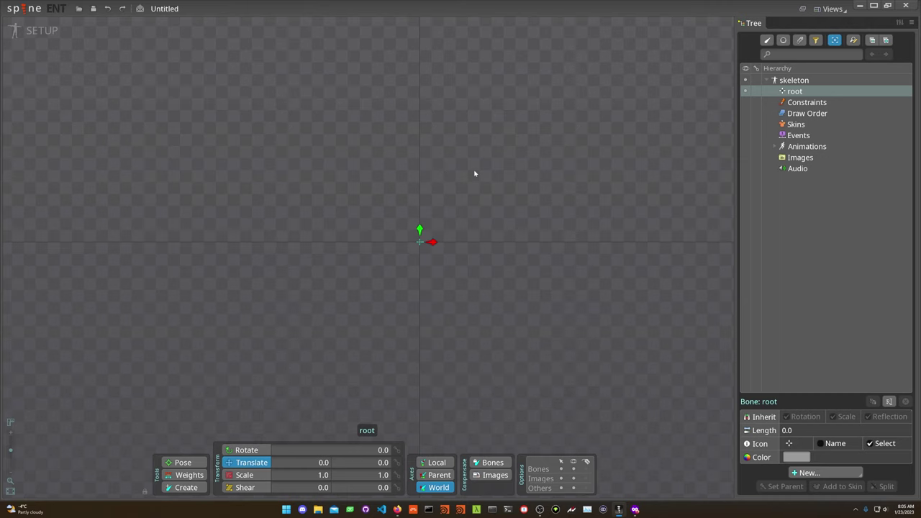
left_click_drag(475, 173, 467, 197)
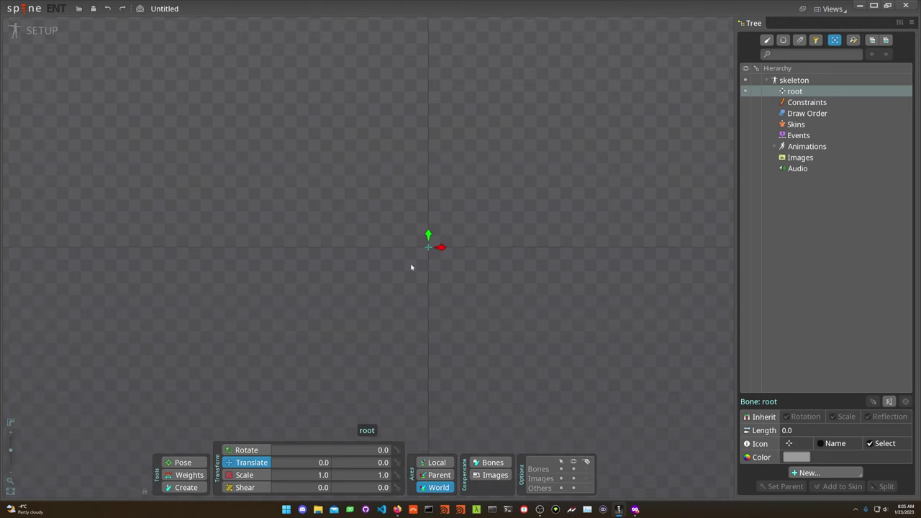
left_click_drag(384, 259, 337, 269)
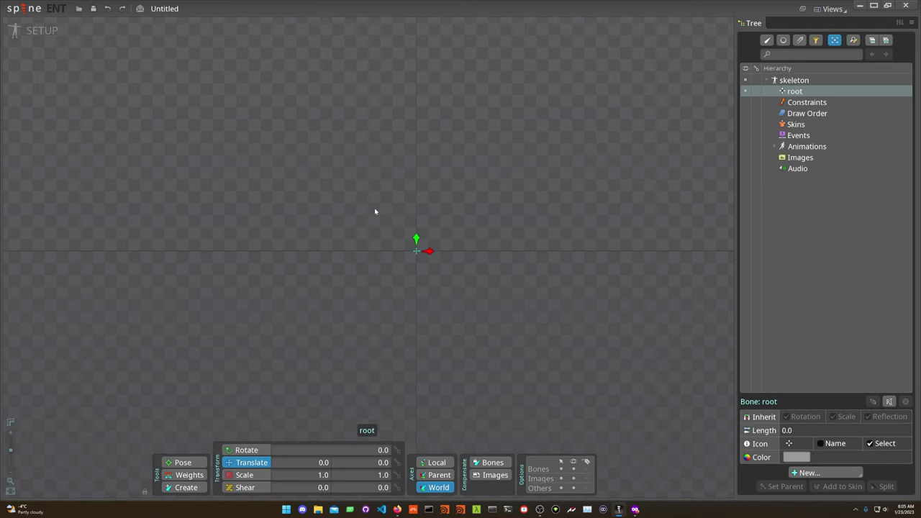
left_click_drag(374, 209, 387, 200)
Save the project as "test" in the felix folder
key("ctrl+s")
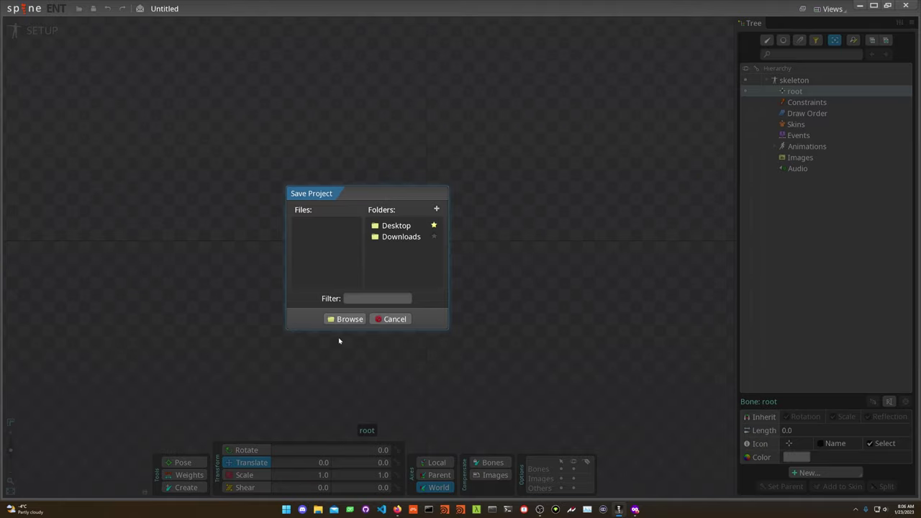
left_click(342, 317)
type("fe")
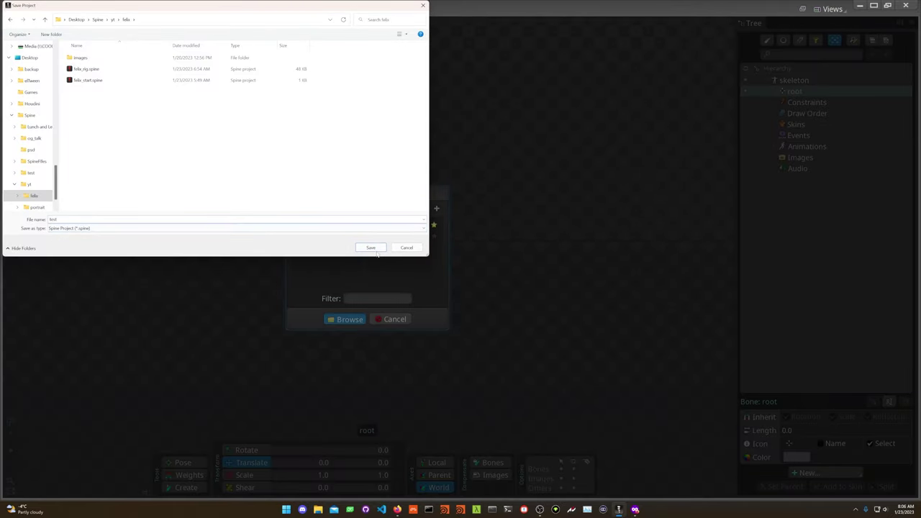
left_click(371, 247)
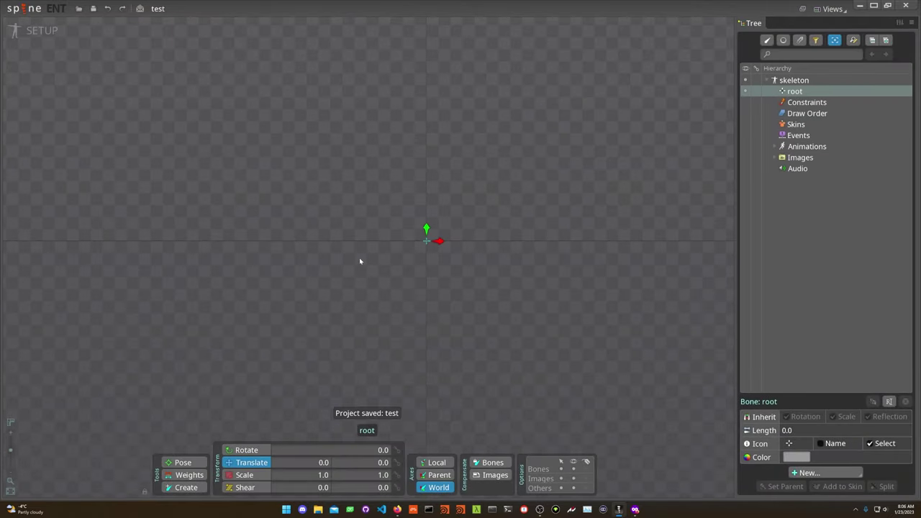
Switch to File Explorer and open the images folder inside the felix folder
scroll(382, 232, "down", 1)
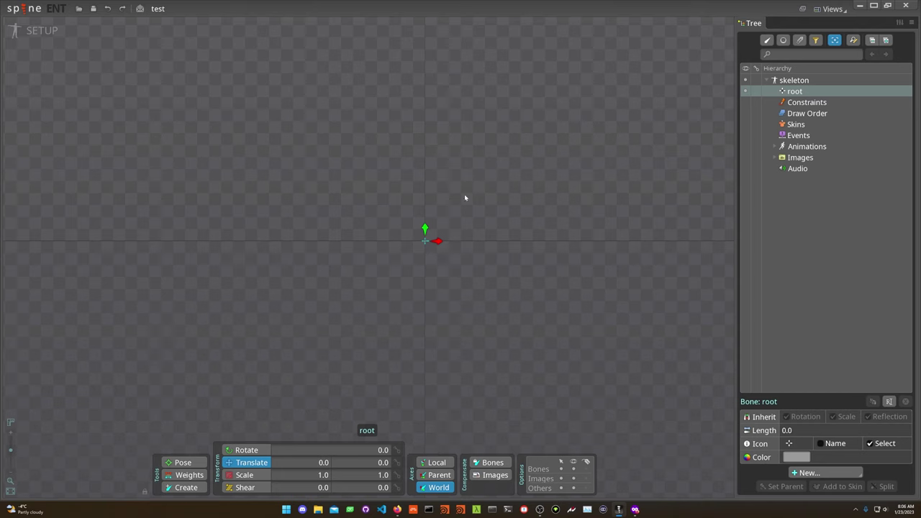
key("alt+Tab")
key("Escape")
left_click(318, 510)
double_click(338, 203)
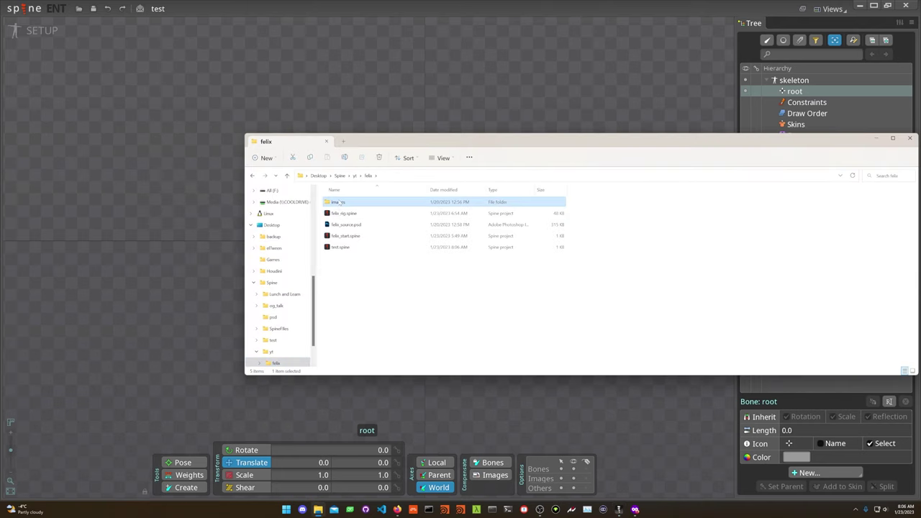
left_click_drag(552, 273, 365, 256)
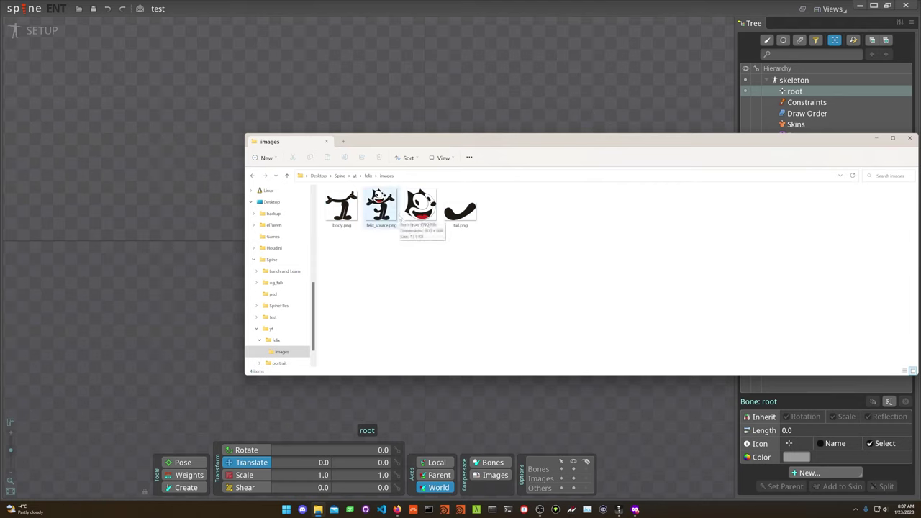
Open felix_source.png from the images folder in Windows Photo Viewer
left_click_drag(373, 138, 286, 175)
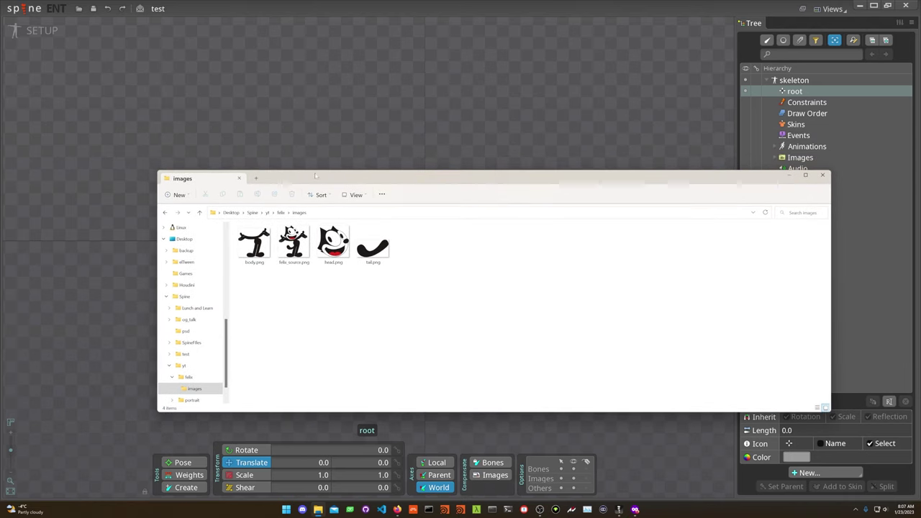
left_click(295, 244)
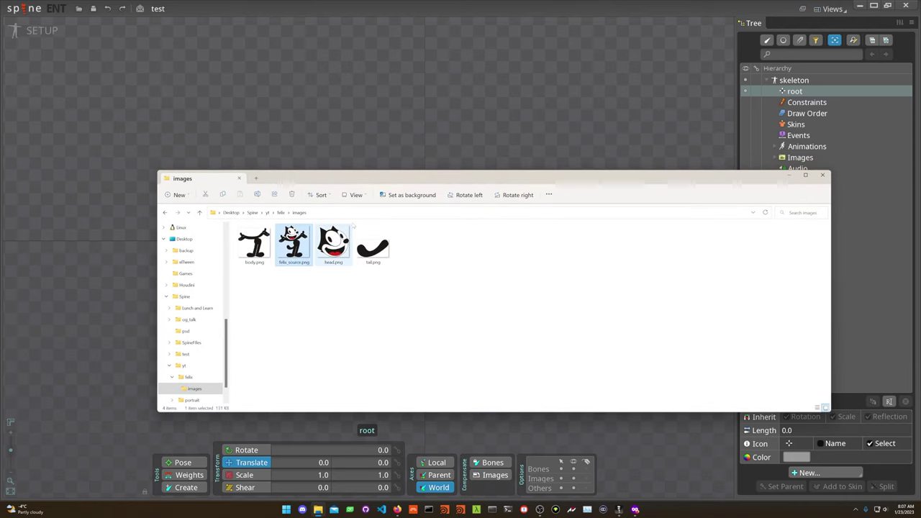
double_click(301, 243)
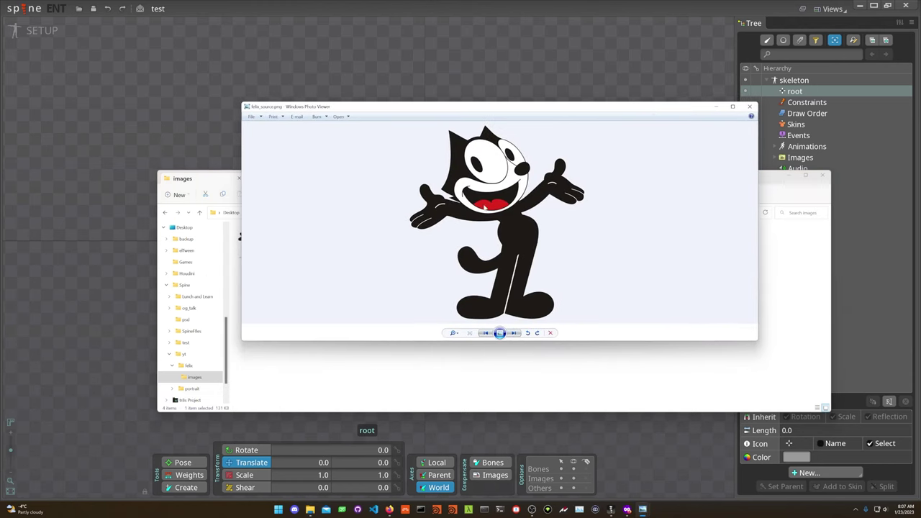
left_click(447, 386)
double_click(259, 234)
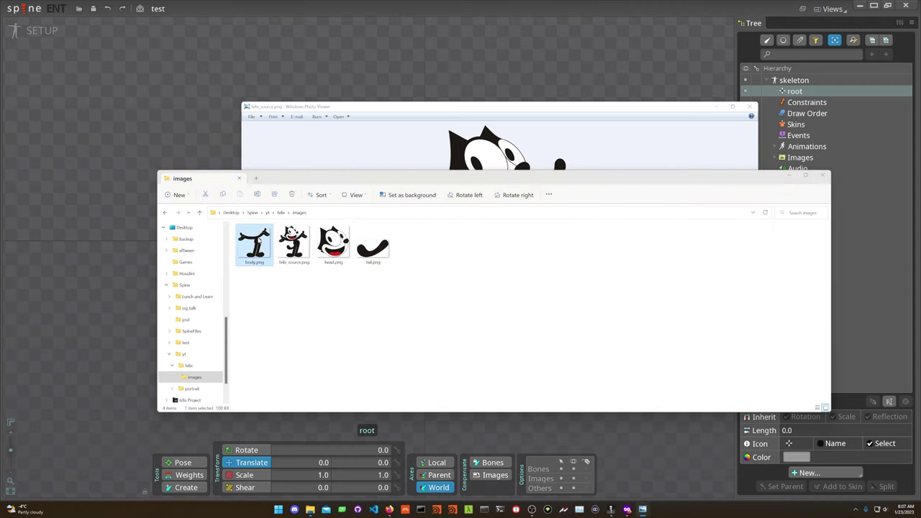
left_click(609, 147)
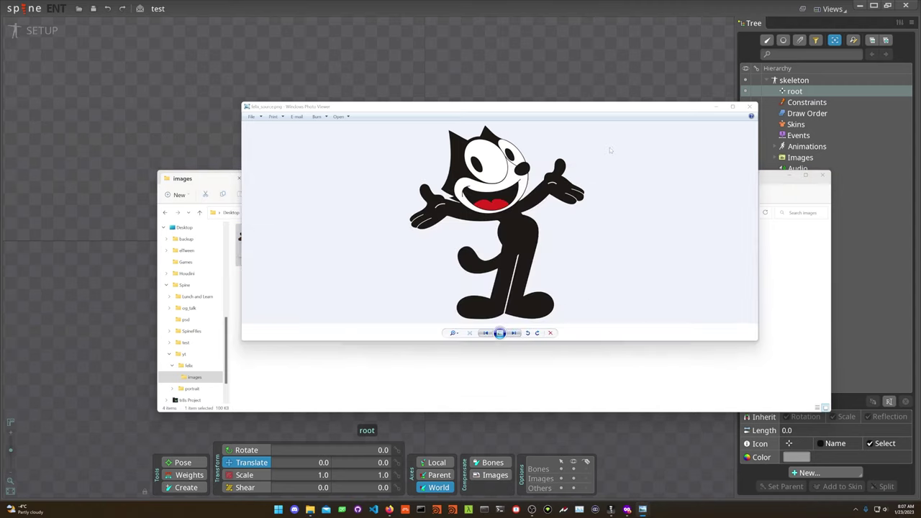
Browse the body, head and tail images and compare them with felix_source.png
key("Right")
key("Right")
key("Right")
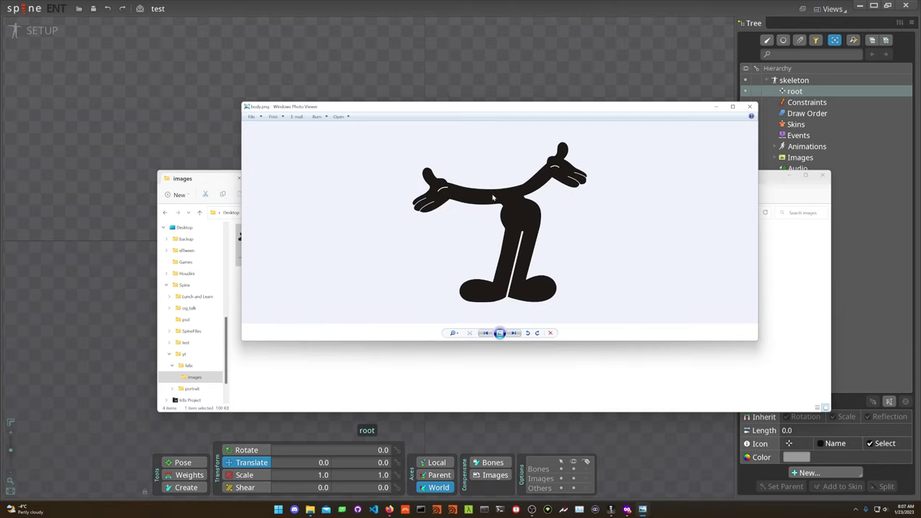
key("Left")
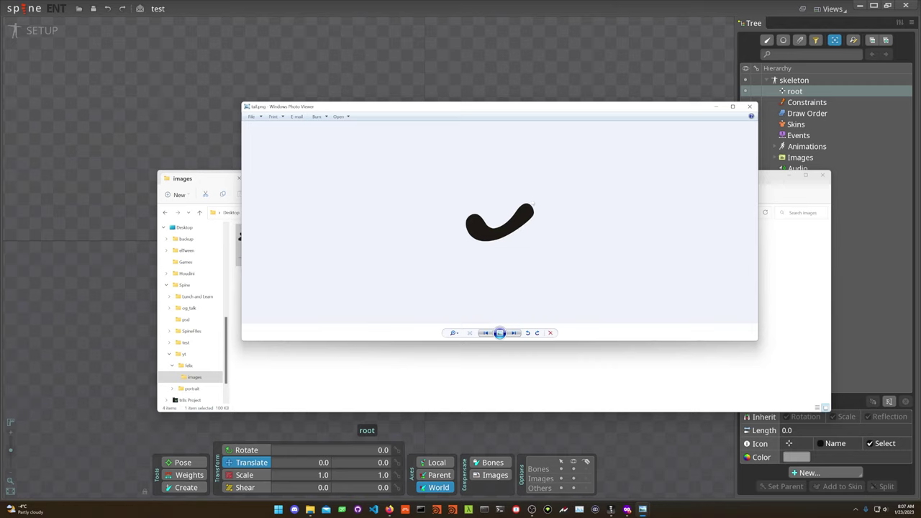
key("Left")
key("Left")
key("Right")
key("Left")
key("Left")
key("Right")
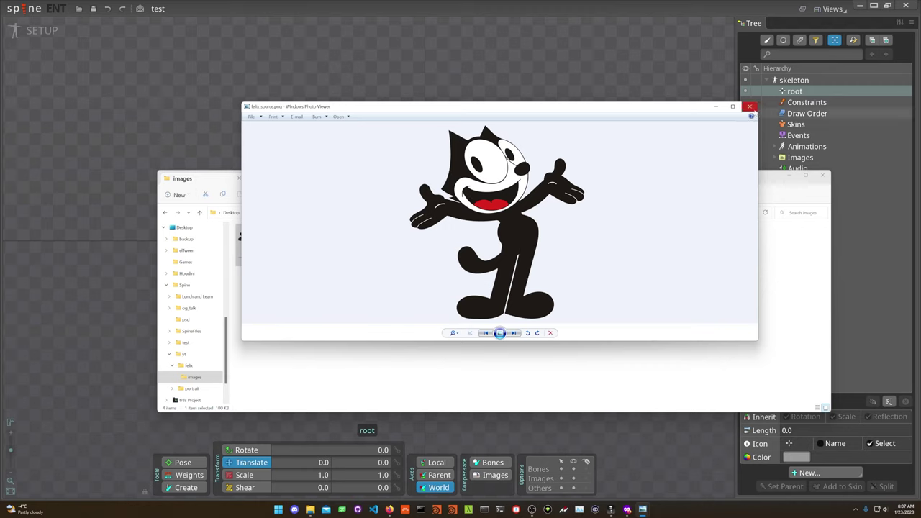
Return to Spine and expand the Images node and its images folder in the hierarchy
left_click(675, 76)
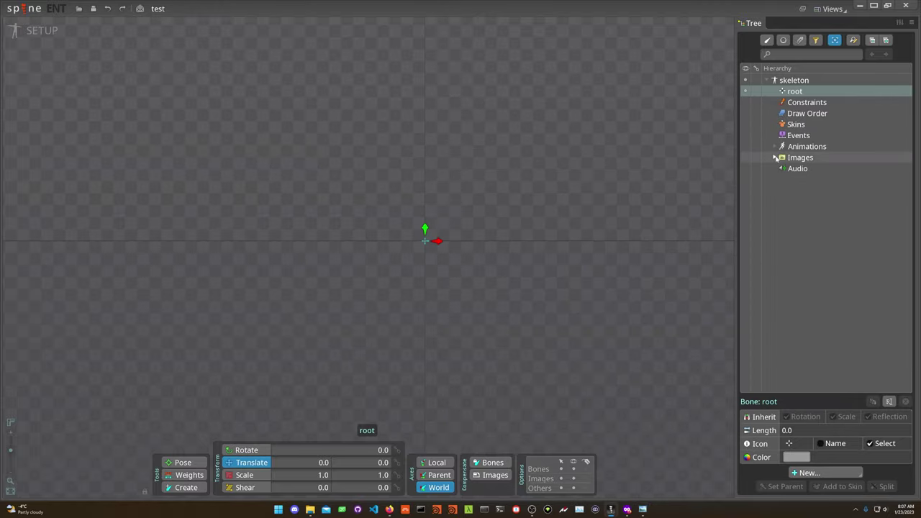
left_click(775, 158)
left_click(782, 169)
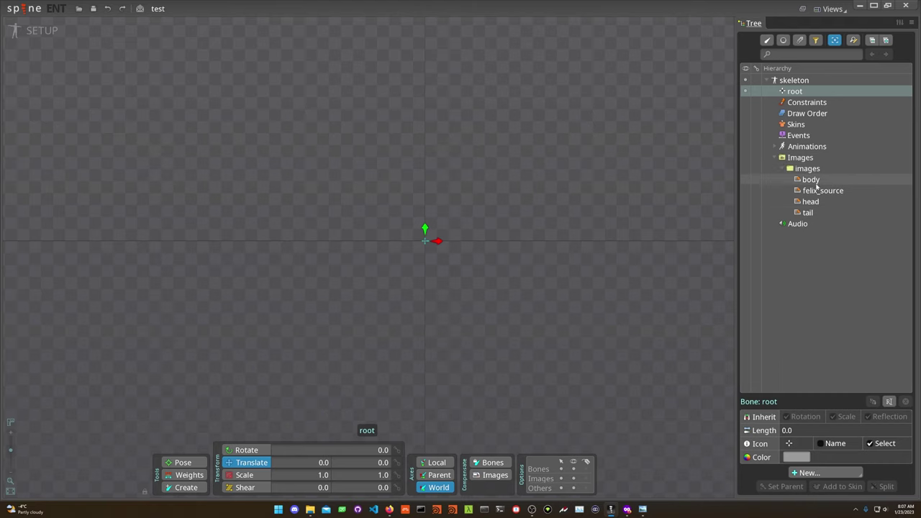
Place the body image in the viewport near the origin under the root bone, at about X -58.5, Y 5
left_click_drag(596, 156, 628, 149)
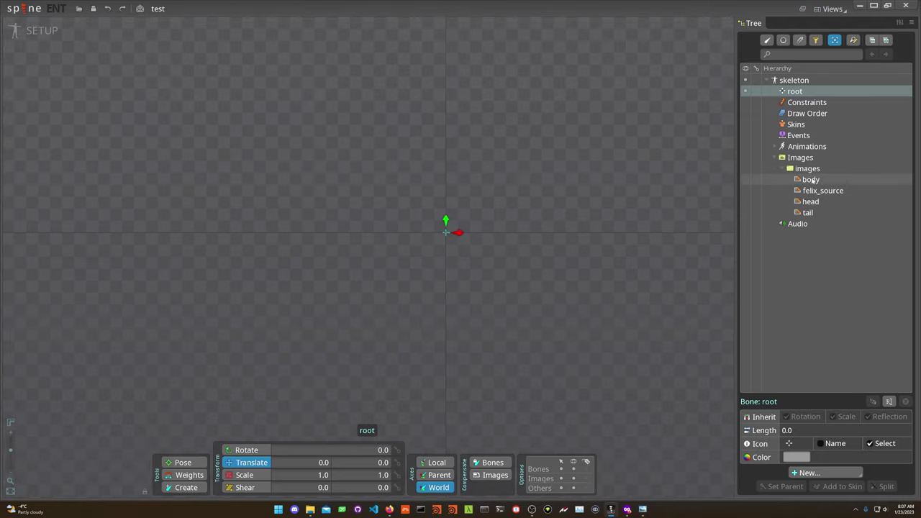
left_click_drag(811, 181, 432, 231)
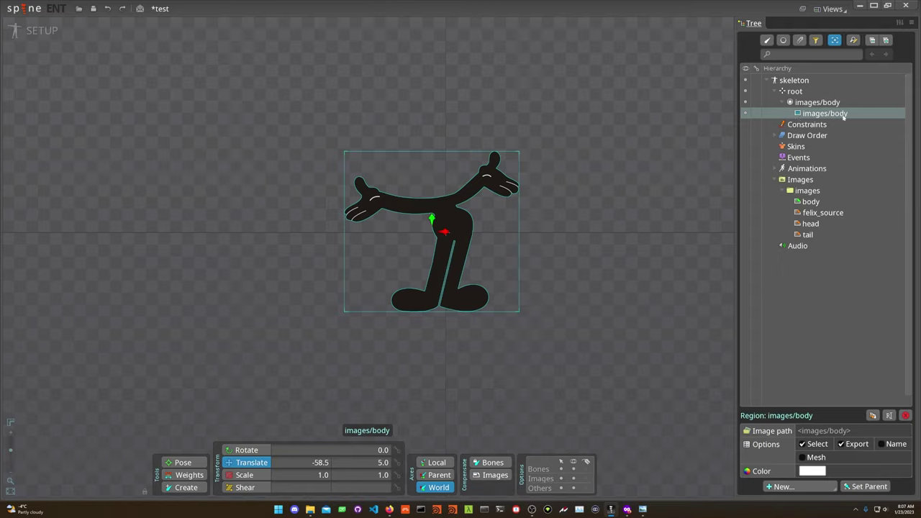
Examine the images/body slot and its region attachment by selecting each and collapsing and expanding the slot
left_click(812, 105)
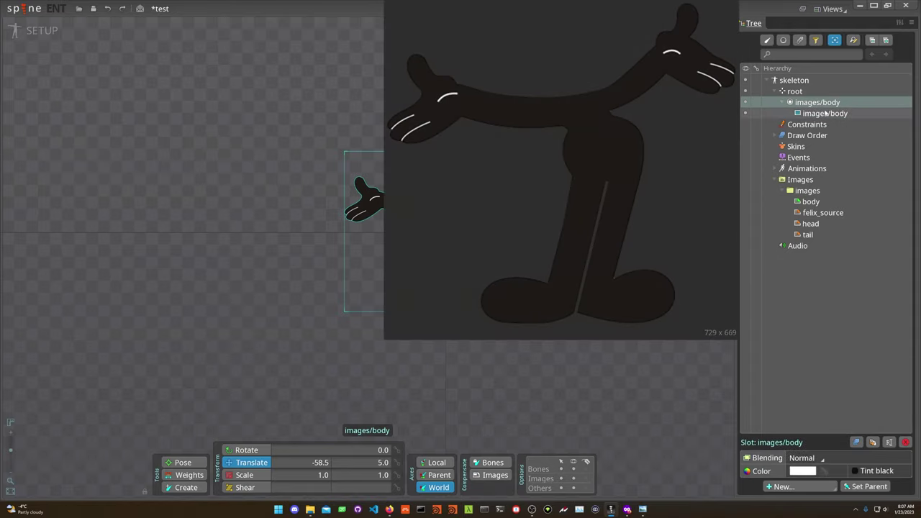
left_click(820, 113)
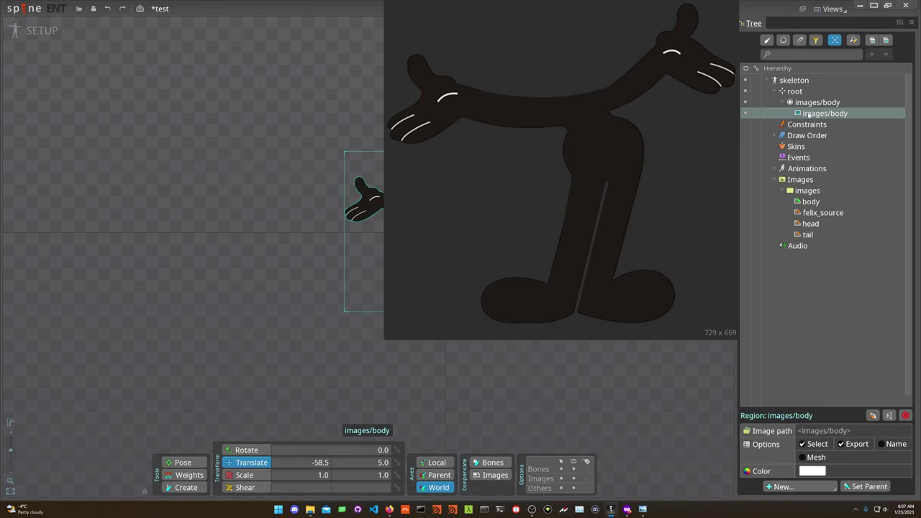
left_click(817, 103)
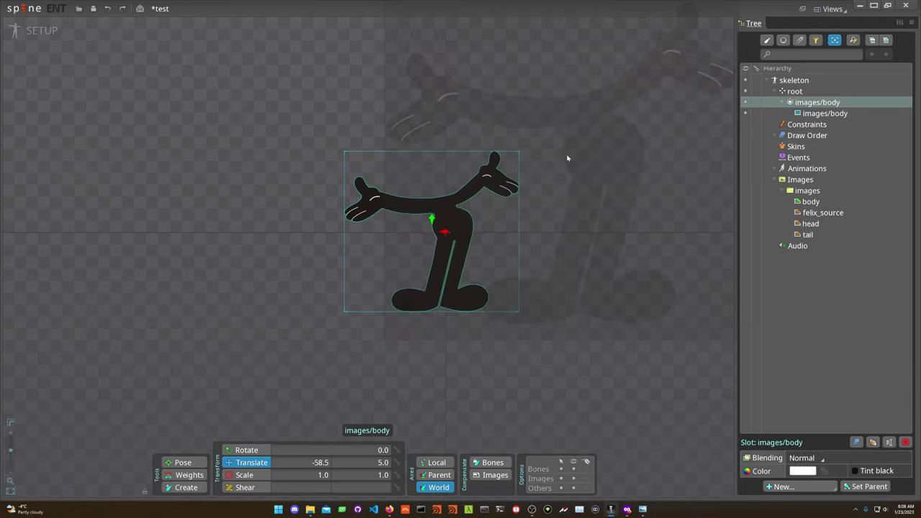
left_click_drag(623, 131, 627, 126)
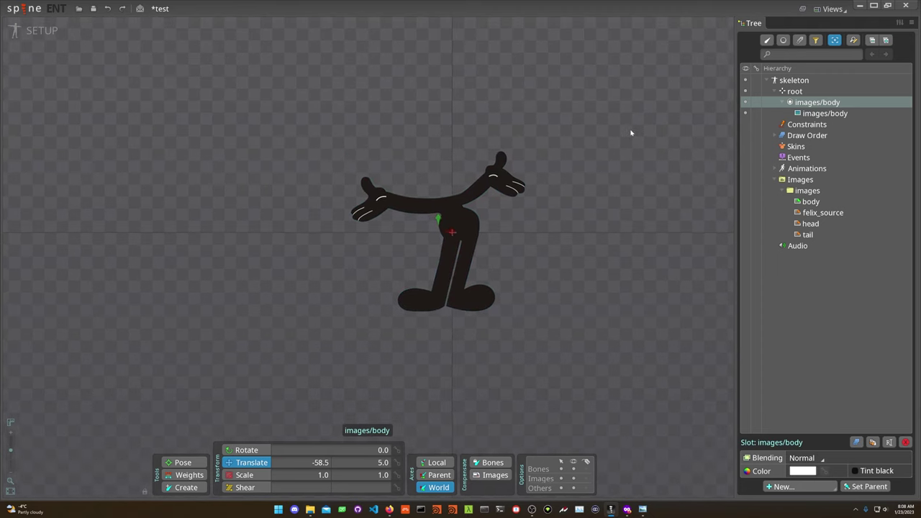
double_click(843, 103)
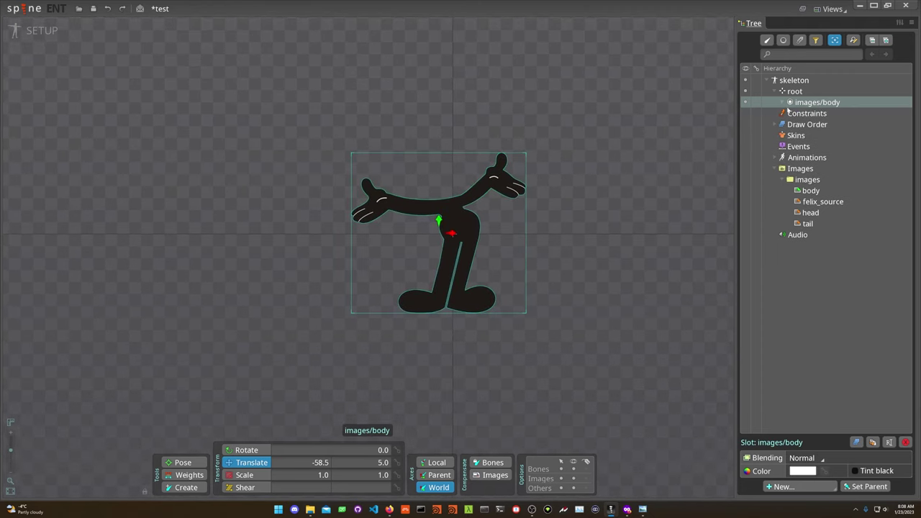
double_click(803, 104)
double_click(811, 104)
double_click(818, 104)
left_click(820, 113)
left_click(821, 106)
left_click(818, 94)
double_click(817, 102)
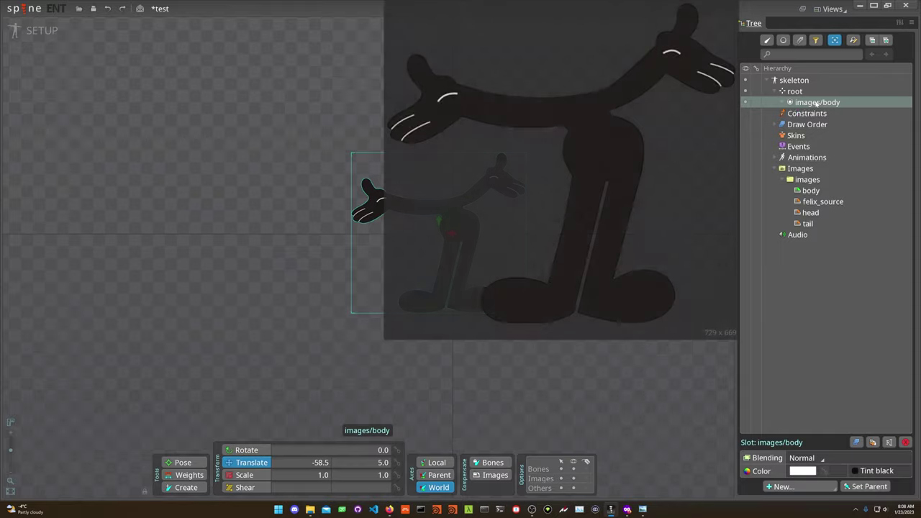
double_click(812, 103)
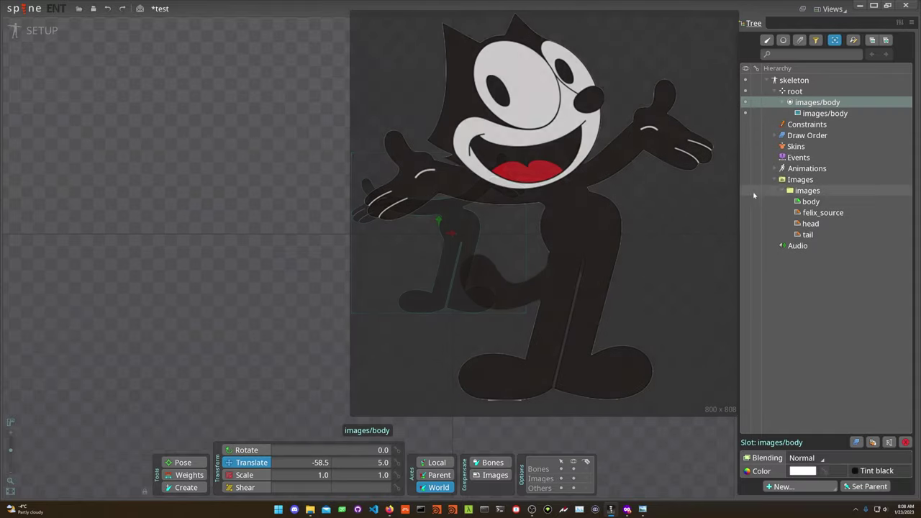
Place the head image above the body and the tail image behind the hips, the tail at about X -71.5, Y -59
left_click_drag(809, 213, 562, 155)
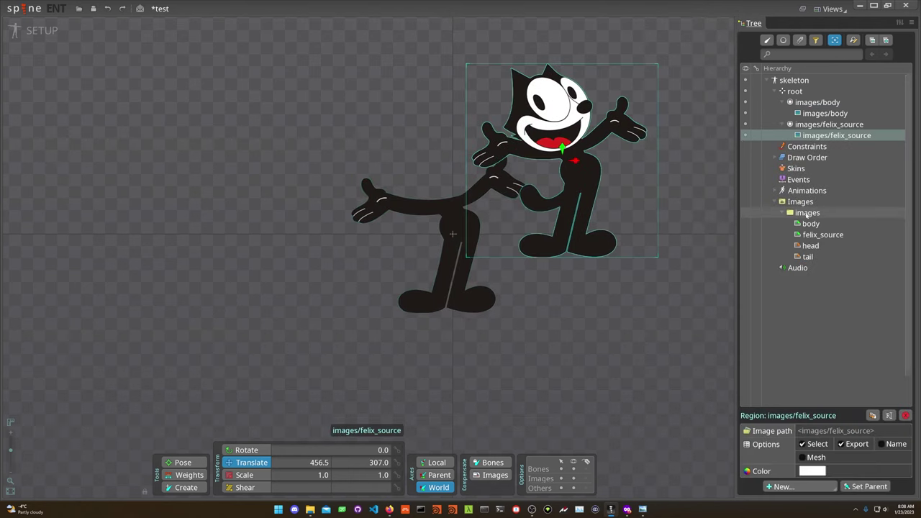
key("ctrl+z")
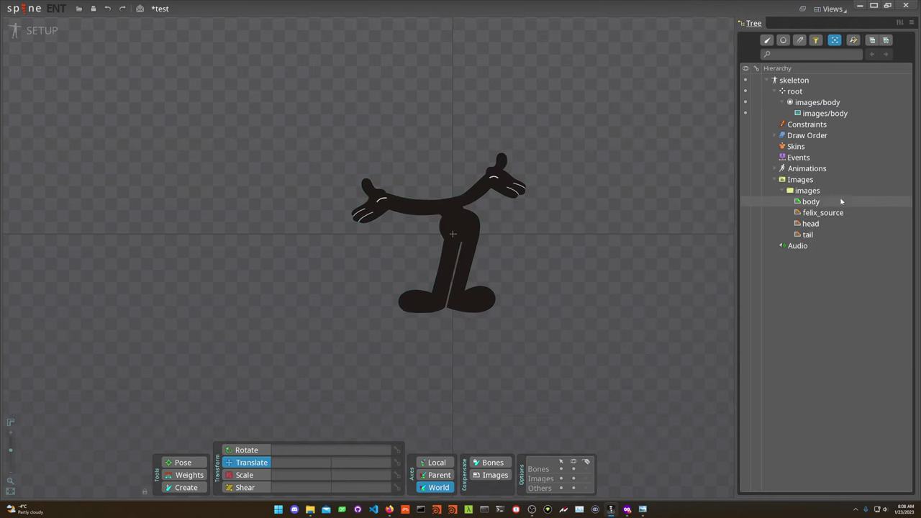
left_click_drag(811, 223, 438, 163)
left_click_drag(800, 257, 435, 248)
left_click_drag(628, 173, 654, 149)
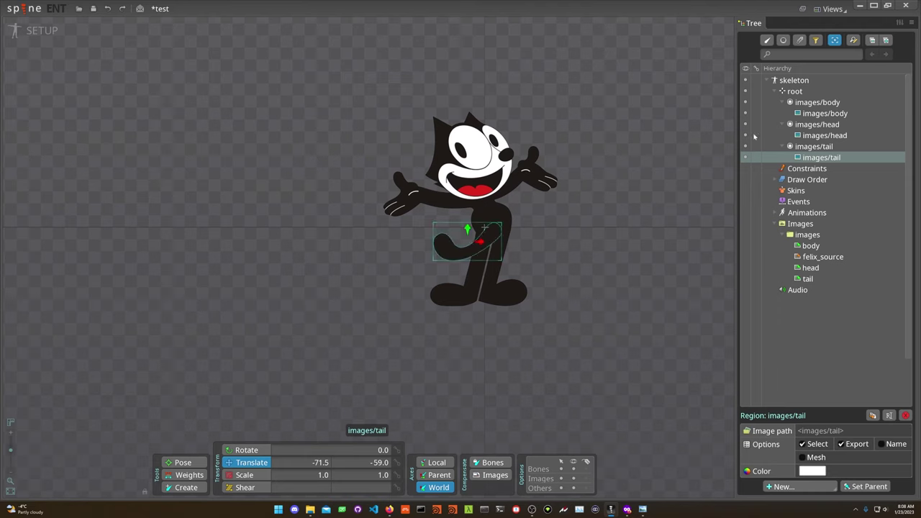
Collapse the body, head and tail slots under the root bone in the hierarchy
right_click(857, 150)
double_click(821, 149)
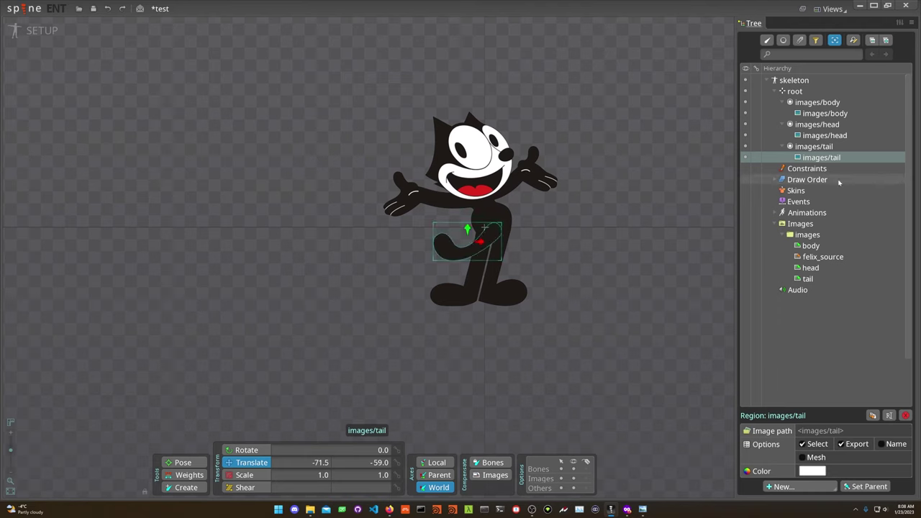
left_click(783, 147)
left_click(783, 147)
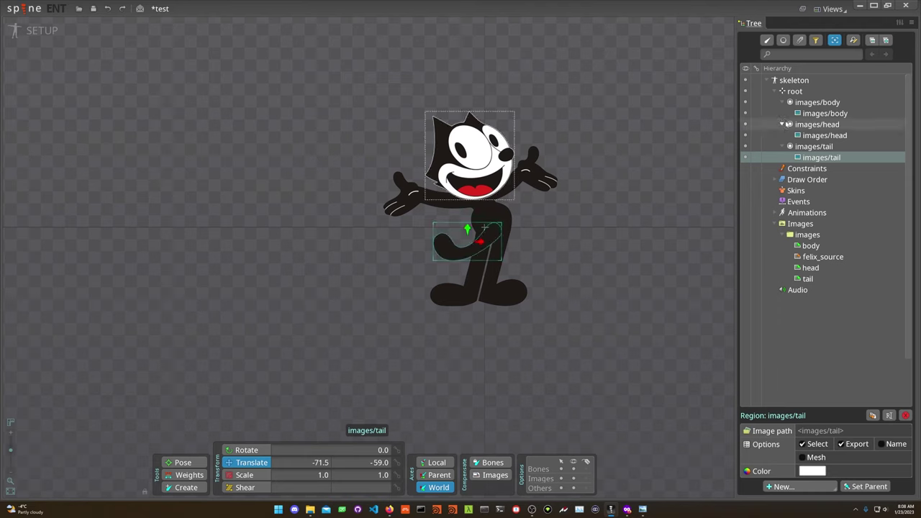
double_click(809, 236)
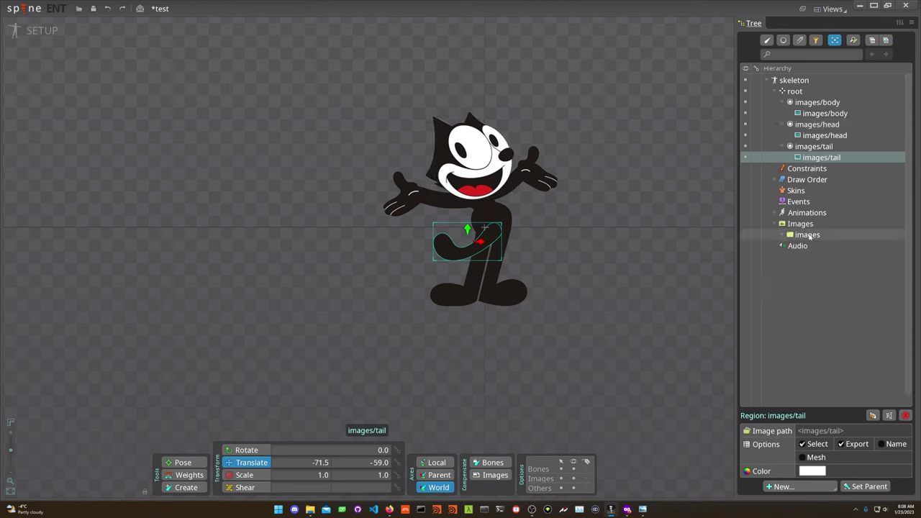
right_click(809, 237)
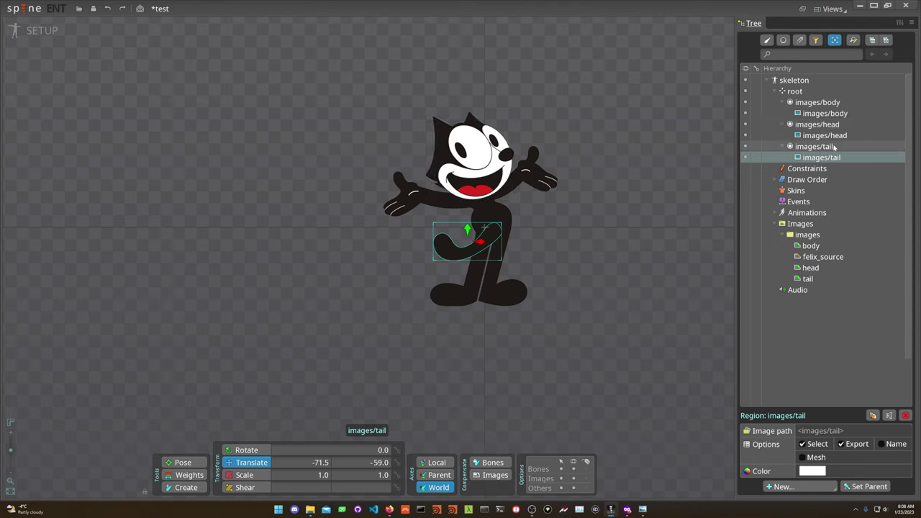
right_click(832, 147)
right_click(829, 126)
right_click(828, 103)
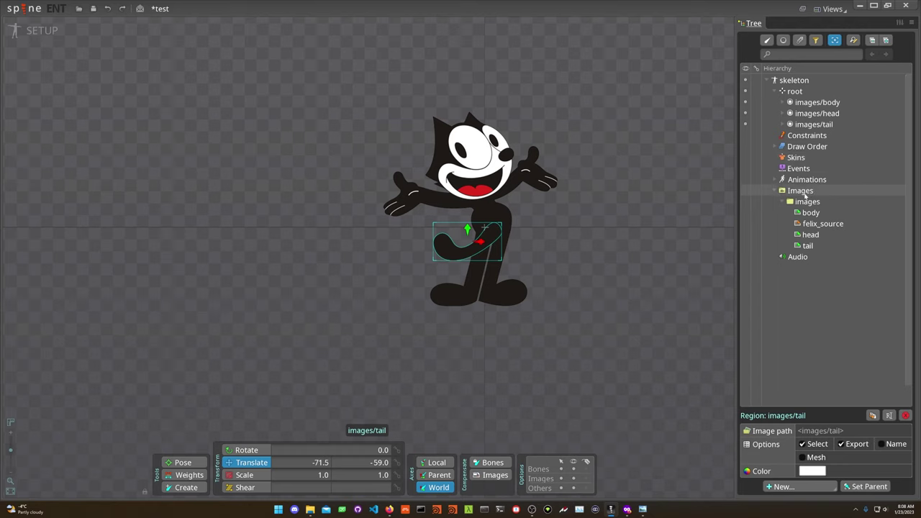
double_click(804, 191)
double_click(803, 191)
double_click(809, 202)
double_click(810, 203)
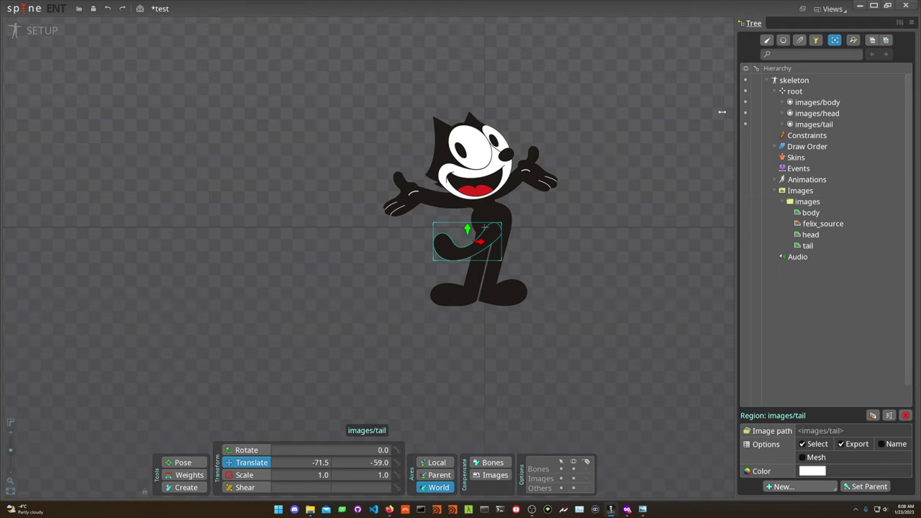
Save the project with the assembled character
scroll(552, 126, "up", 3)
scroll(518, 194, "up", 1)
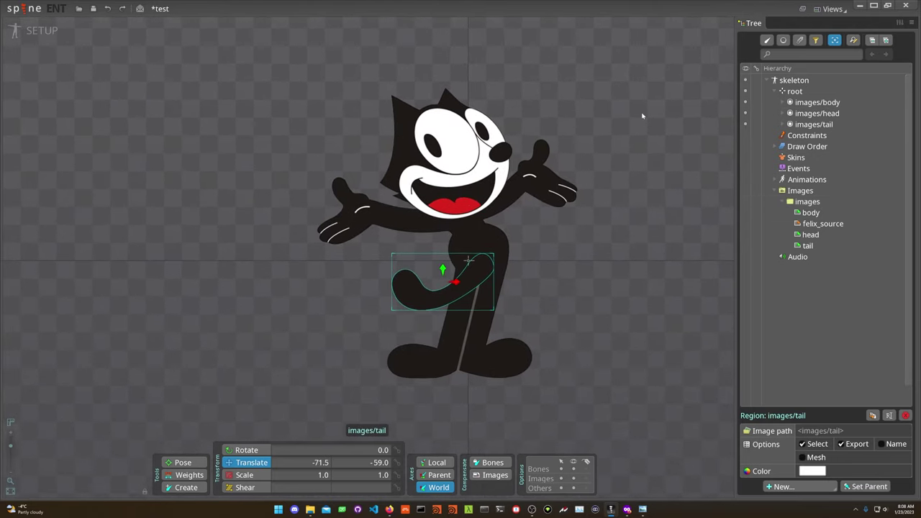
key("ctrl+s")
left_click_drag(654, 130, 625, 139)
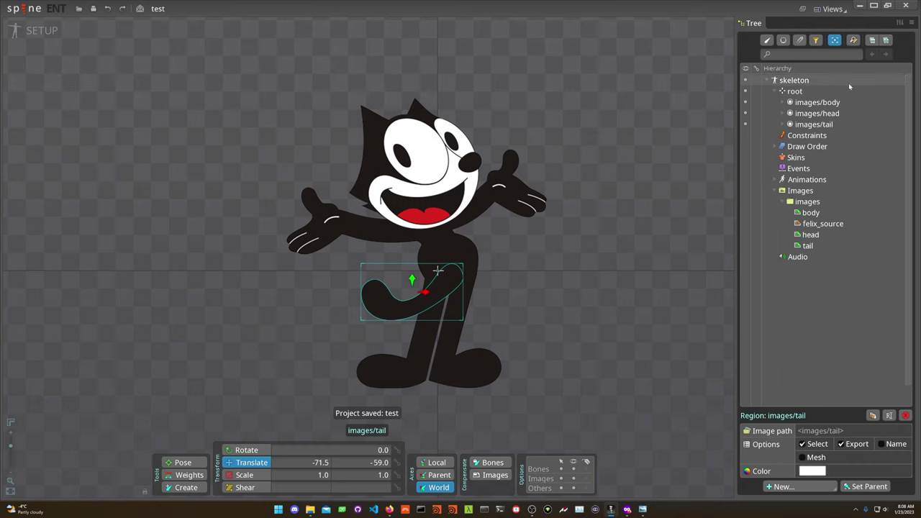
Select the root bone and translate the whole character to about X -14.07, Y -2.68
left_click(836, 103)
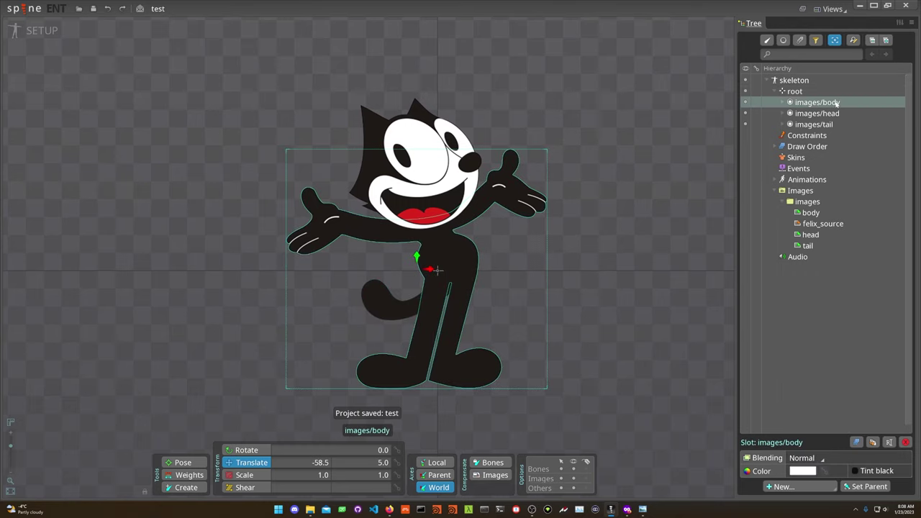
left_click(810, 91)
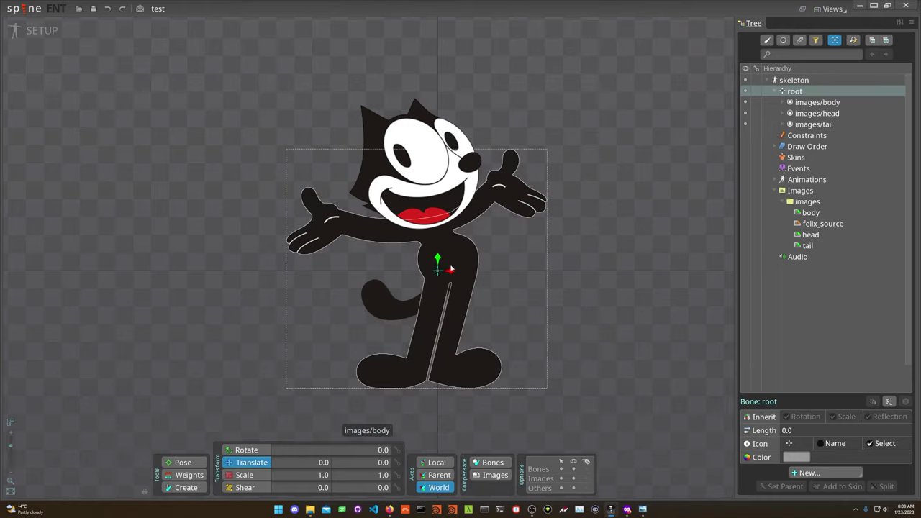
mouse_move(634, 276)
left_mouse_down()
mouse_move(618, 278)
mouse_move(638, 264)
left_mouse_up()
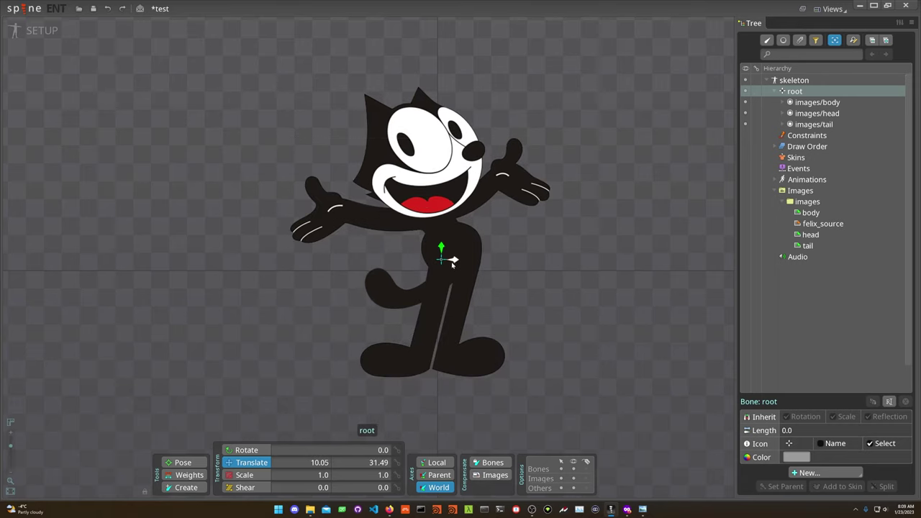
mouse_move(452, 263)
left_mouse_down()
mouse_move(461, 261)
mouse_move(456, 269)
left_mouse_up()
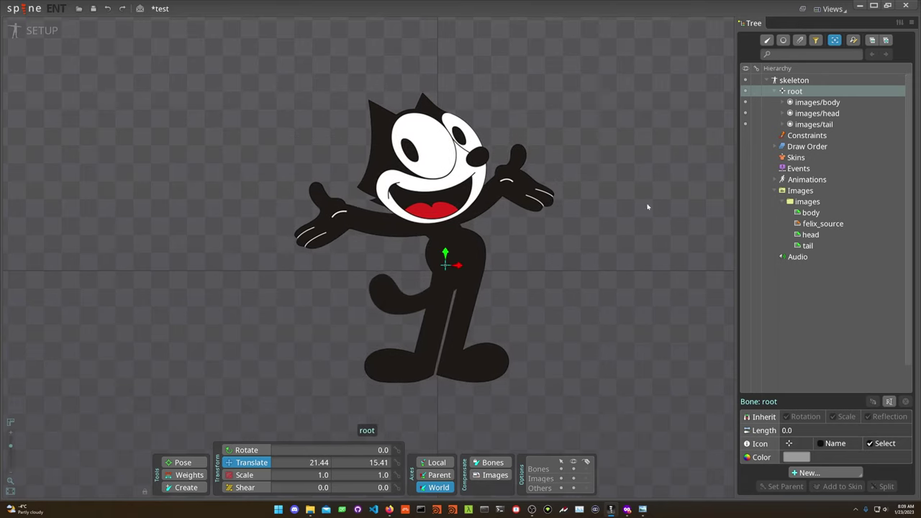
left_click_drag(647, 208, 654, 245)
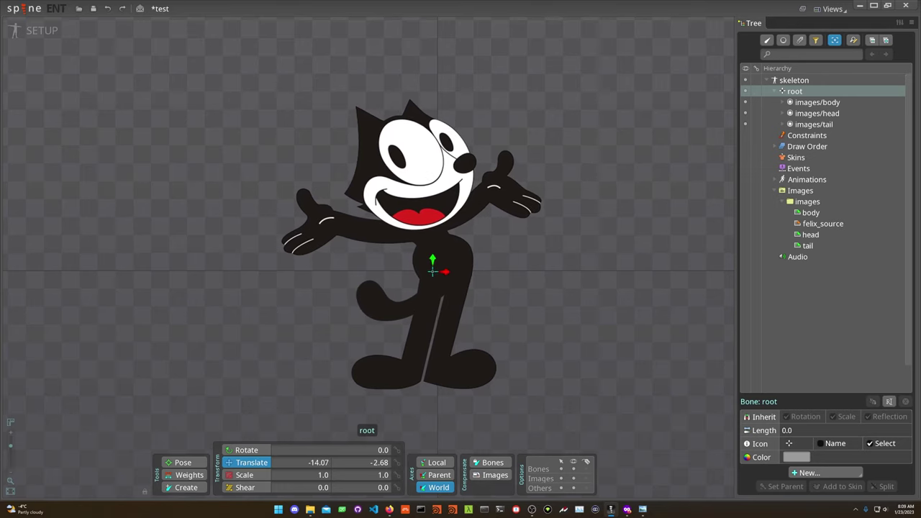
Try out the transform tools and translate the root bone to about X -47.57, Y -42.21
left_click(247, 450)
left_click(245, 475)
left_click(245, 487)
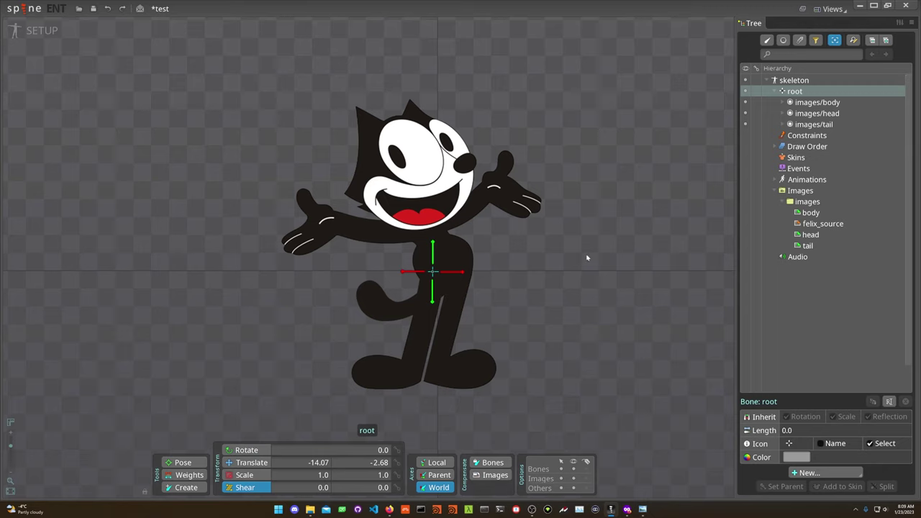
key("c")
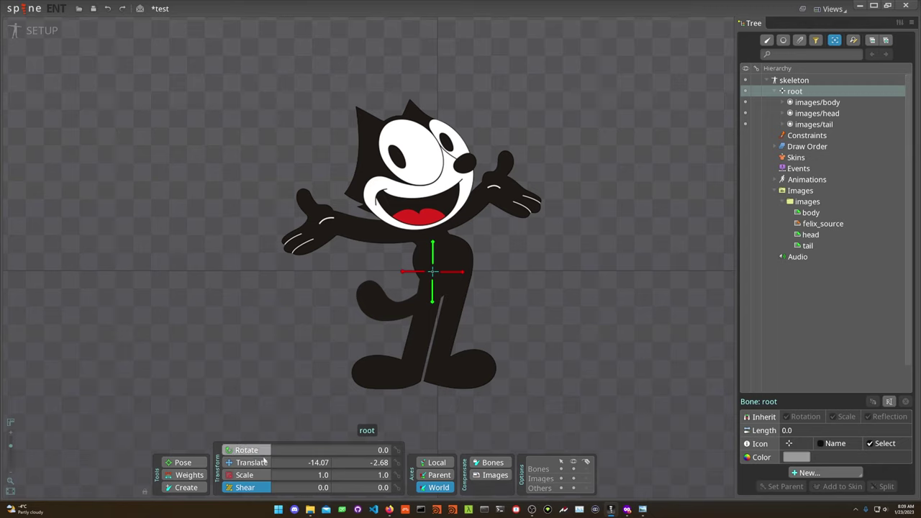
key("v")
left_click_drag(675, 233, 649, 200)
Try rotating, scaling and shearing the root bone, undoing each change
left_click(253, 451)
key("ctrl+z")
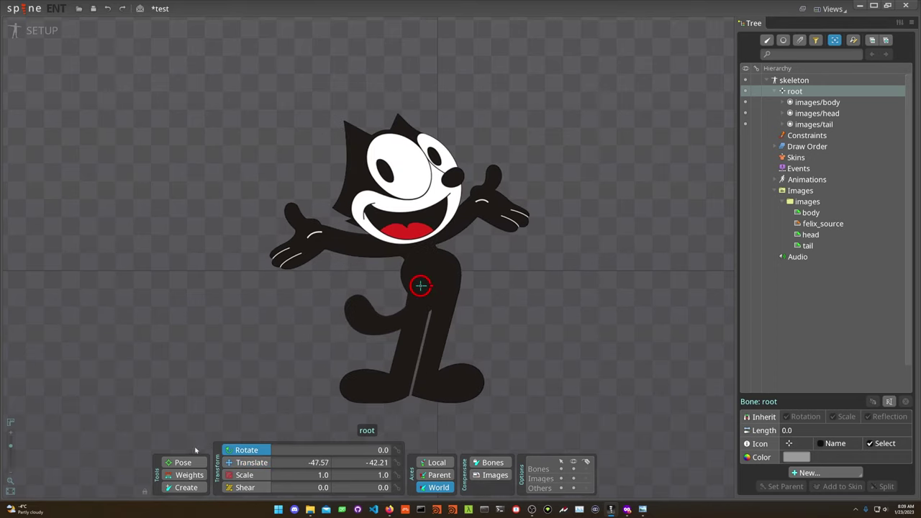
left_click(235, 474)
left_click_drag(229, 365, 230, 331)
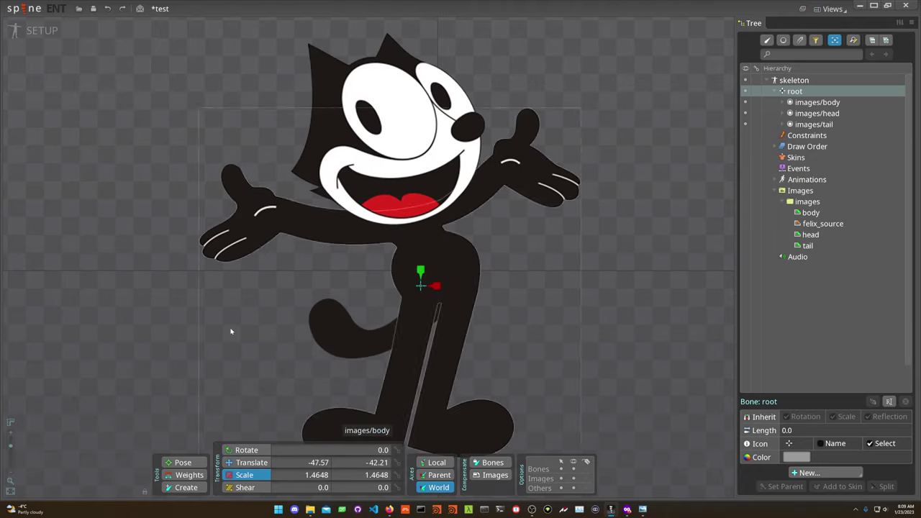
key("ctrl+z")
left_click(239, 485)
left_click_drag(177, 315, 178, 325)
key("ctrl+z")
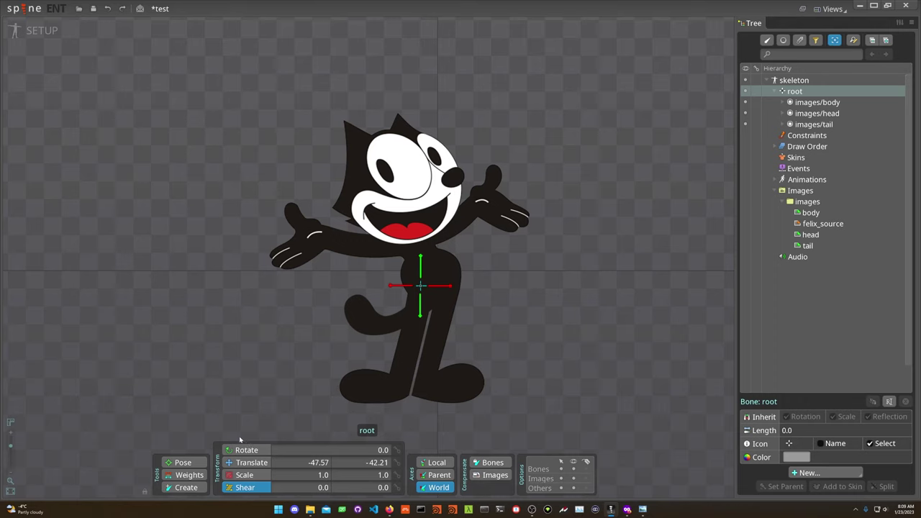
Cycle repeatedly through the Rotate, Translate, Scale and Shear tools with the root bone selected
left_click(264, 451)
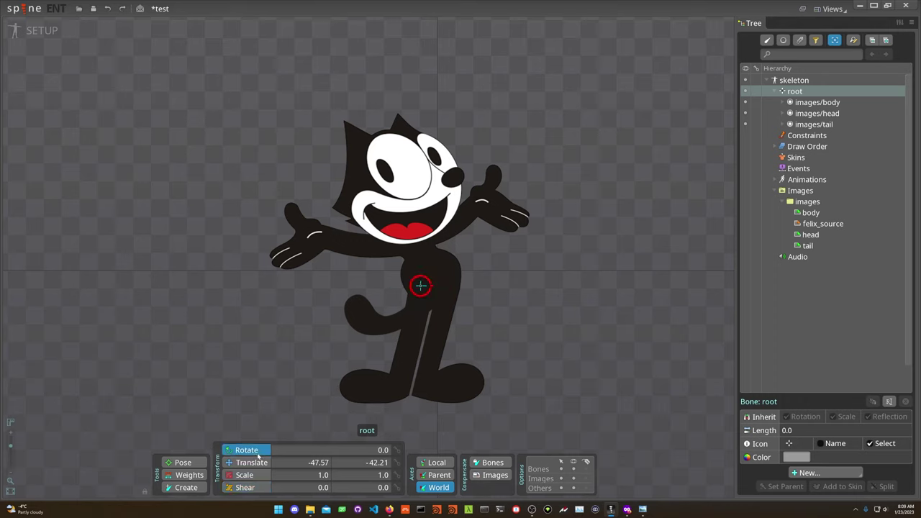
left_click(253, 463)
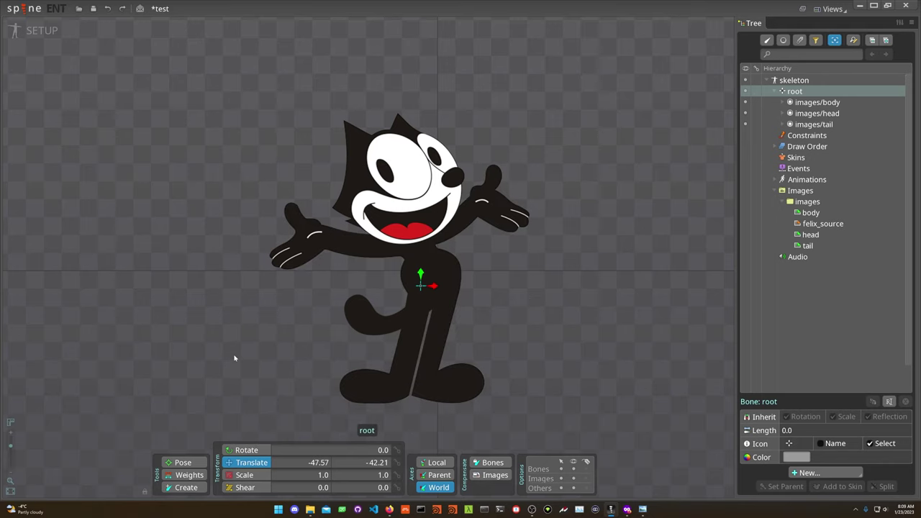
key("z")
key("x")
key("c")
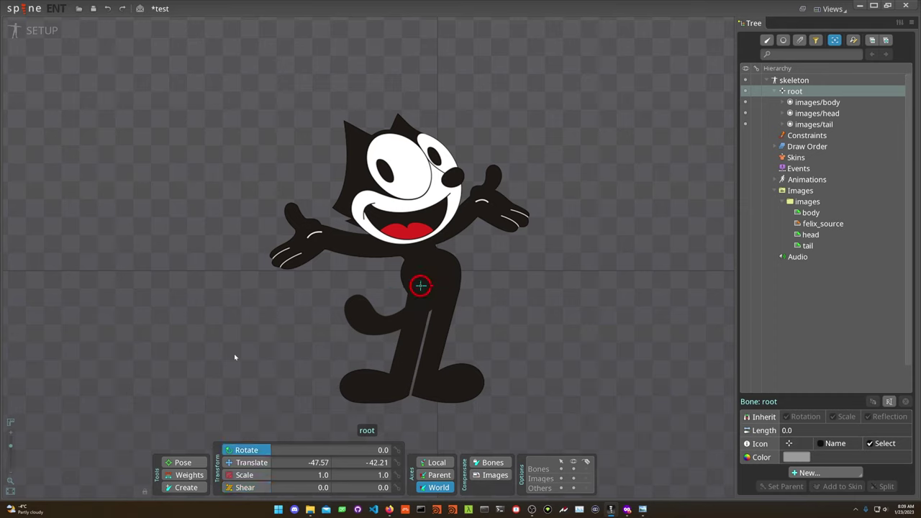
key("v")
key("c")
key("x")
key("z")
key("x")
key("c")
key("v")
key("c")
key("x")
key("z")
key("x")
key("c")
Translate the root bone to about X -28.14, Y -34.17
key("v")
left_click_drag(545, 345, 568, 315)
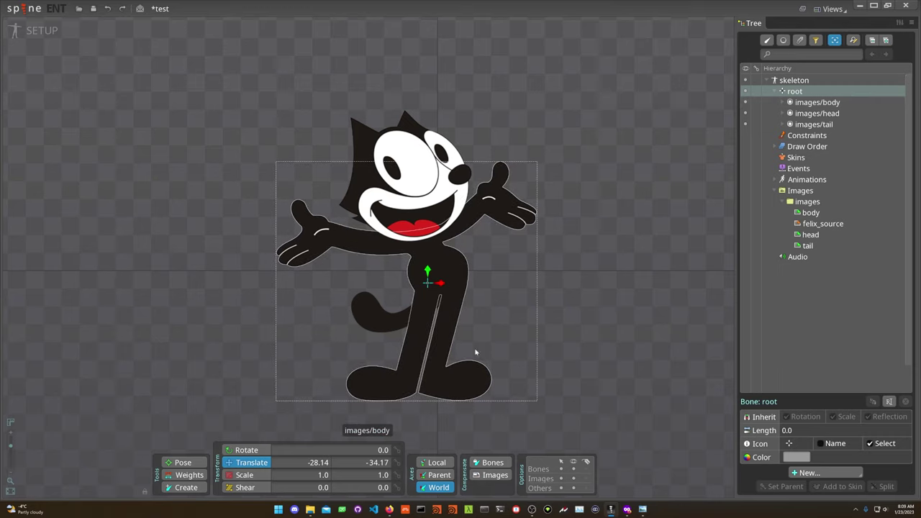
left_click_drag(602, 237, 577, 246)
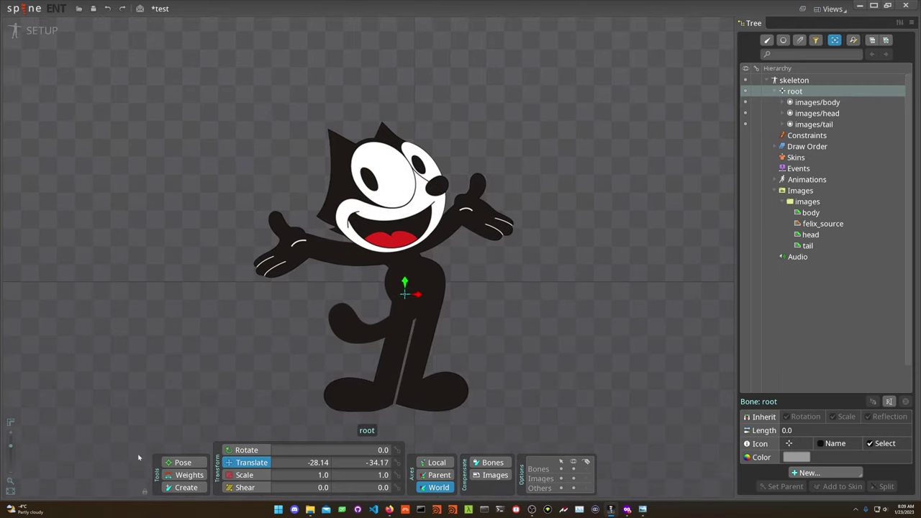
Create a zero-length bone under root at about X 426, Y -53, with a chain of three child bones beside the character
left_click(175, 488)
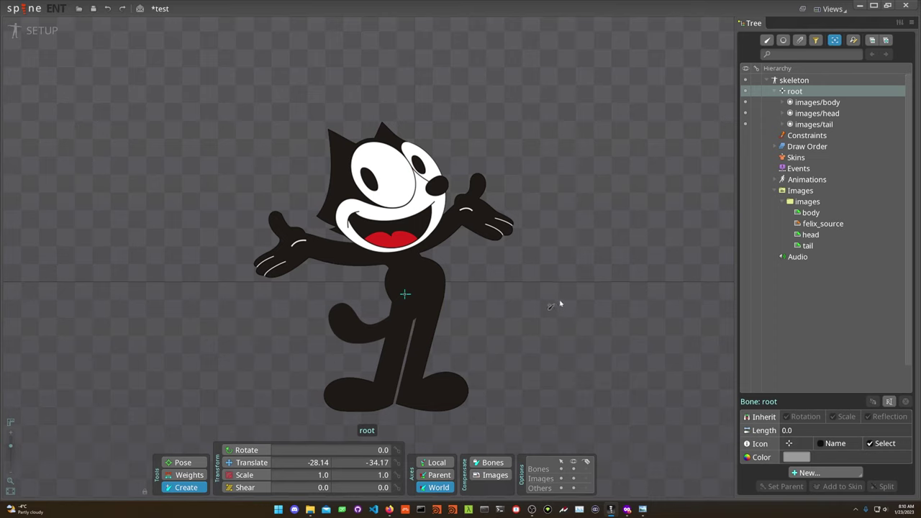
left_click(567, 300)
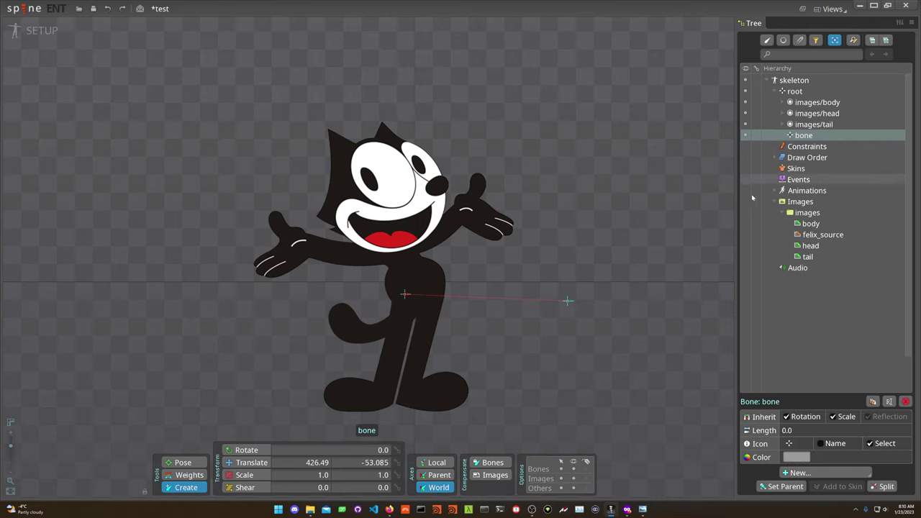
left_click_drag(562, 322, 552, 267)
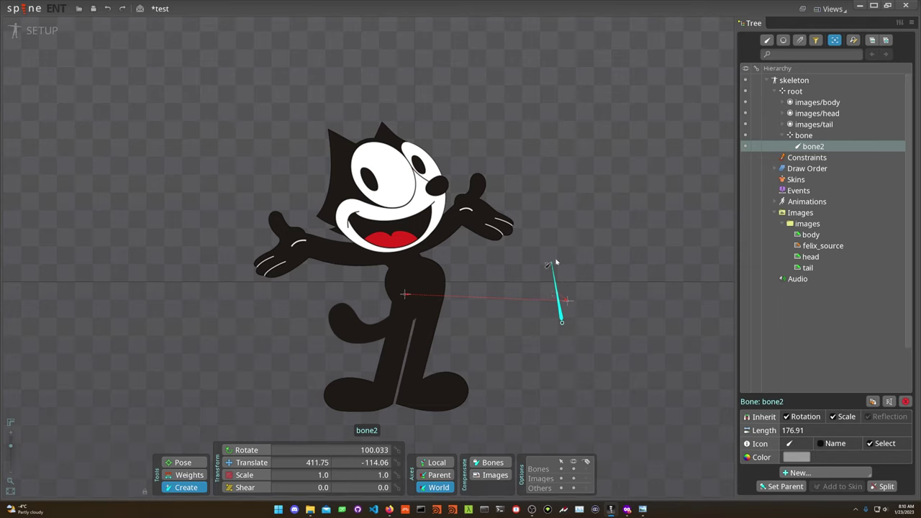
left_click_drag(550, 263, 578, 181)
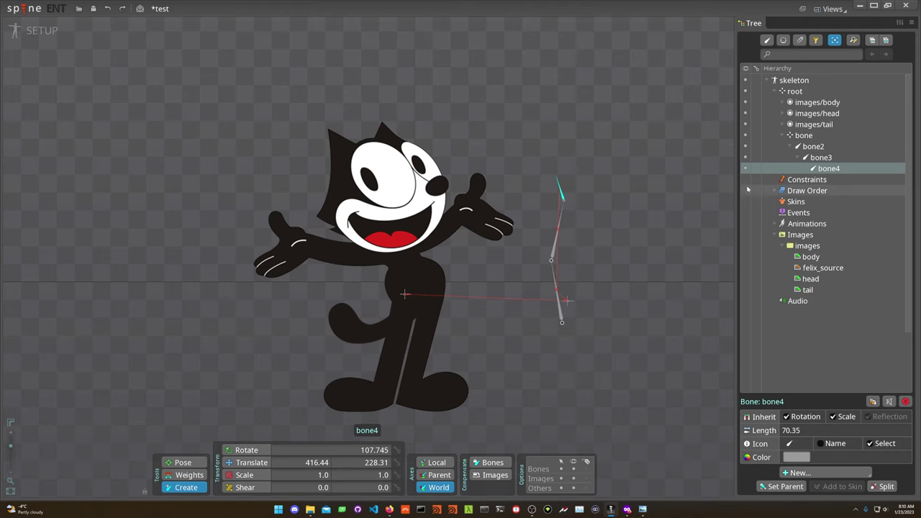
left_click_drag(589, 196, 596, 195)
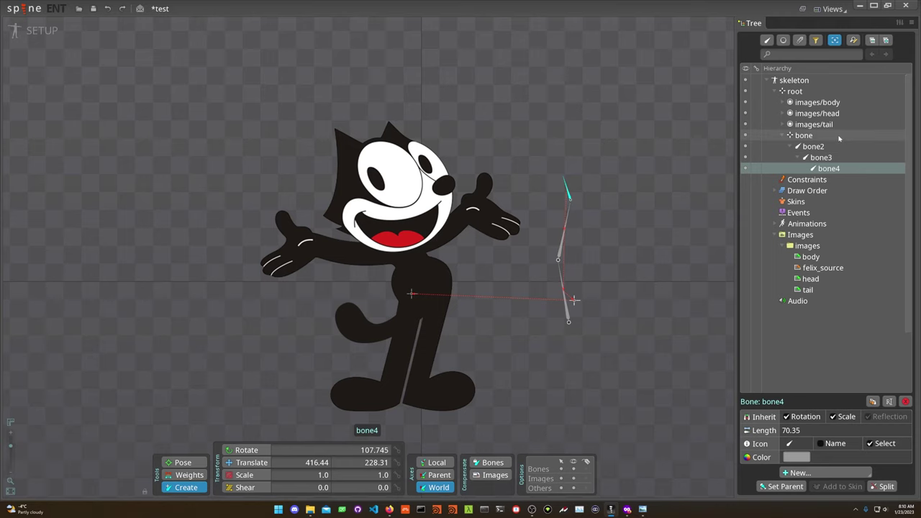
Draw a second chain of three bones from root, about 138, 215 and 159 long, and name its lowest bone lowerSpine
left_click(808, 94)
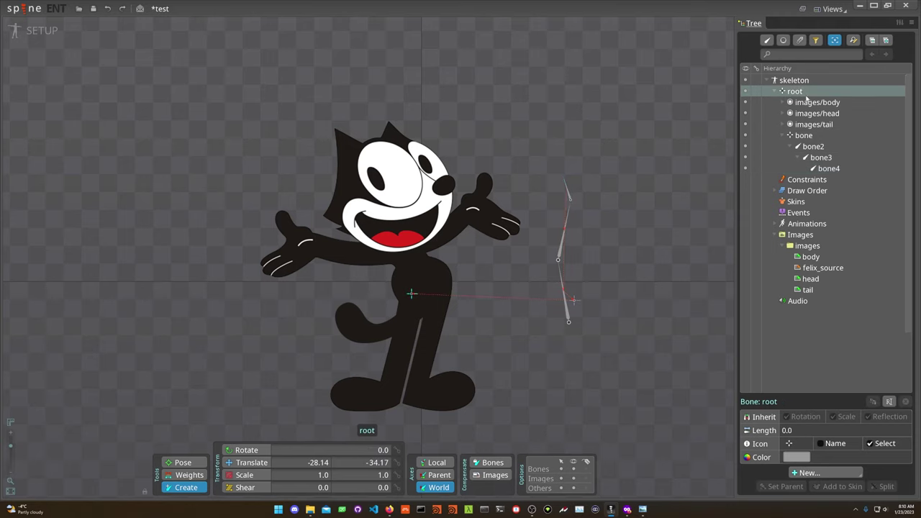
left_click_drag(559, 315, 554, 135)
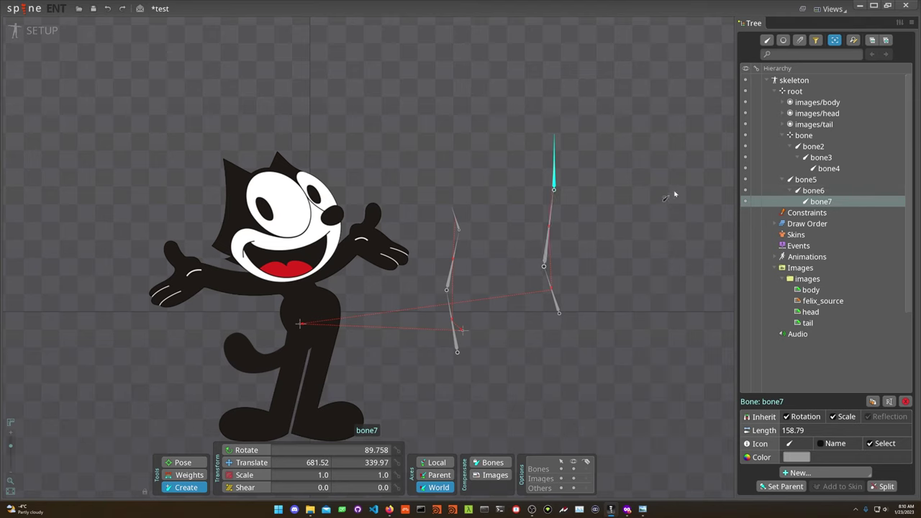
double_click(805, 179)
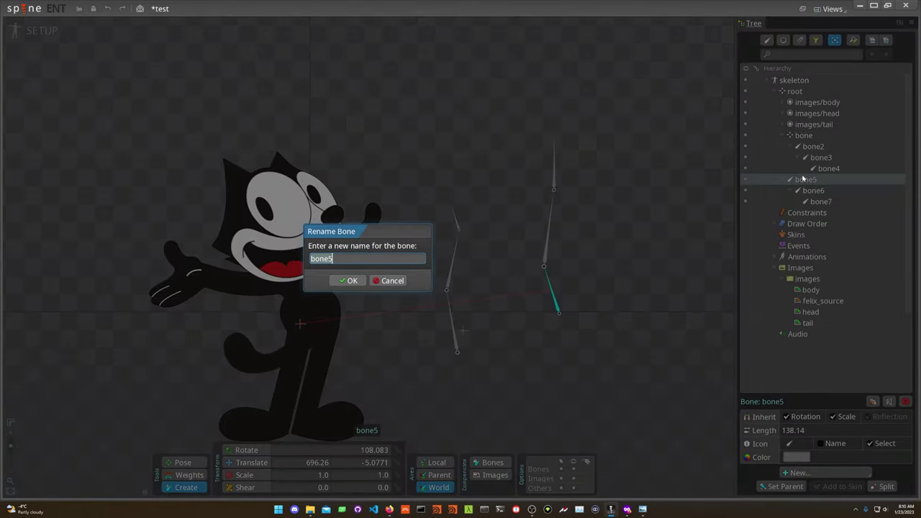
key("BackSpace")
type("lowerSpind")
key("Return")
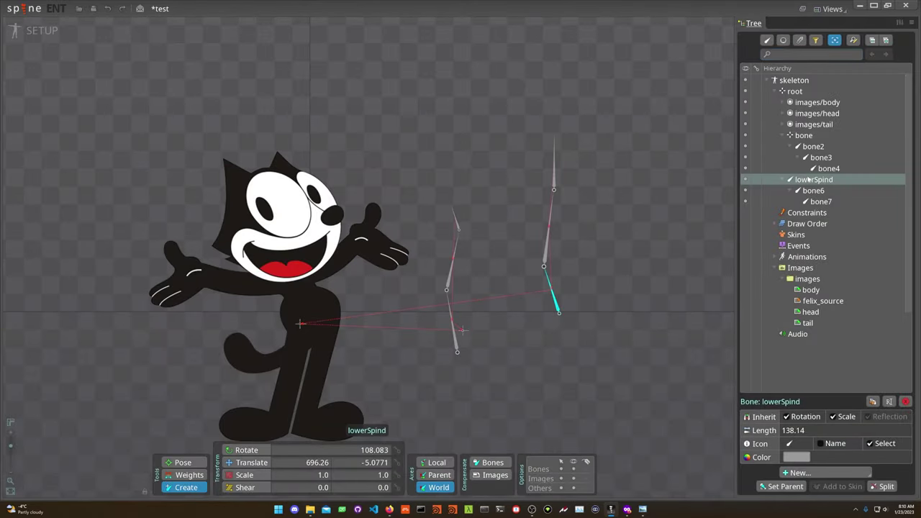
double_click(810, 181)
type("erSpine")
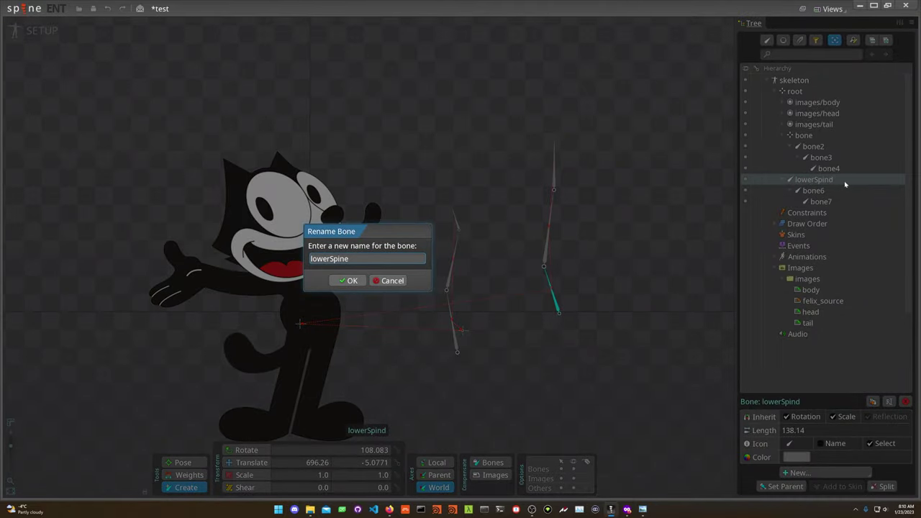
key("Return")
Rename the middle bone of the second chain upperSpine and its topmost bone head
double_click(814, 191)
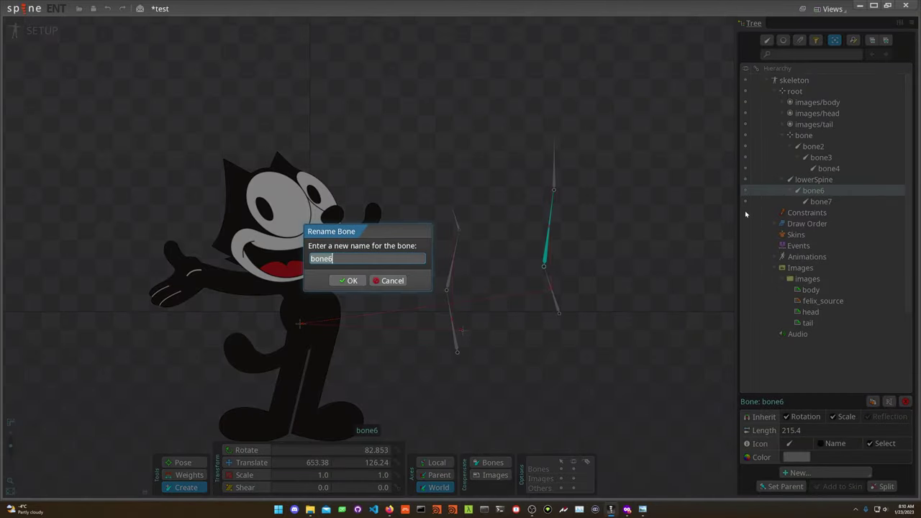
type("upperSpine")
key("Return")
double_click(748, 201)
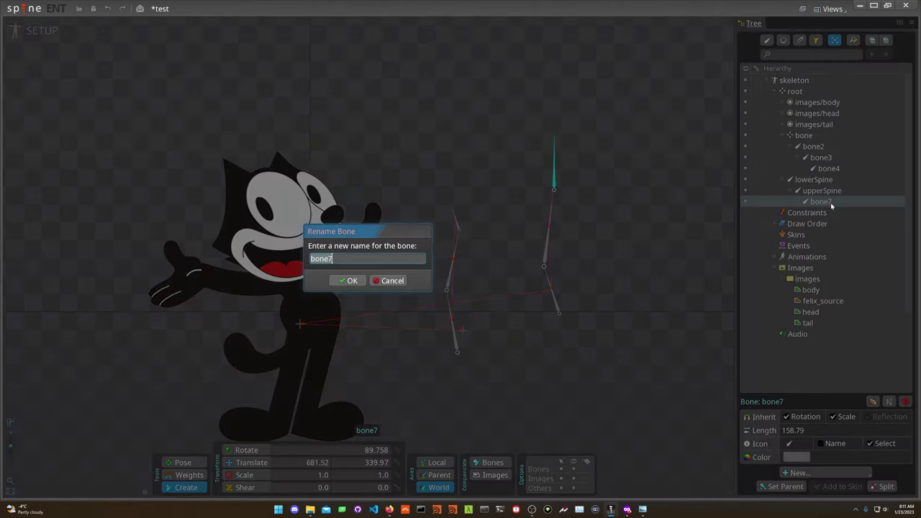
type("ge")
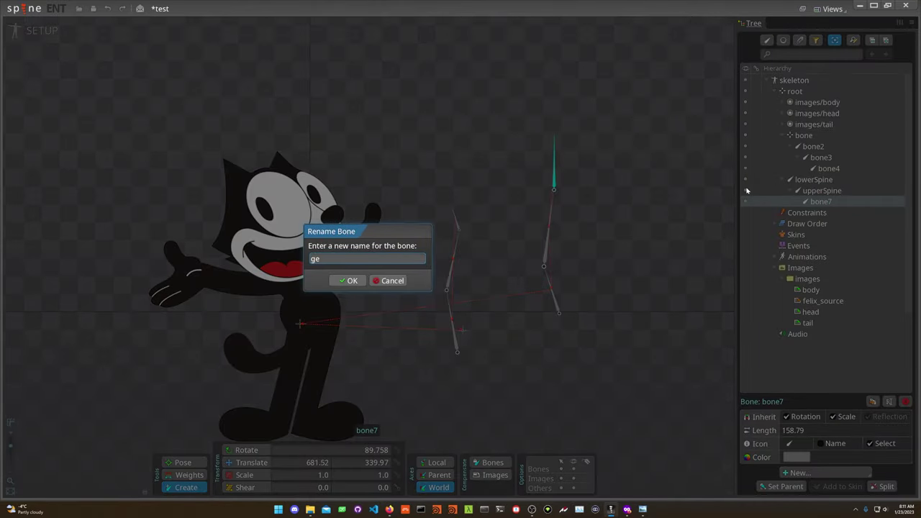
key("BackSpace")
key("BackSpace")
type("head")
key("Return")
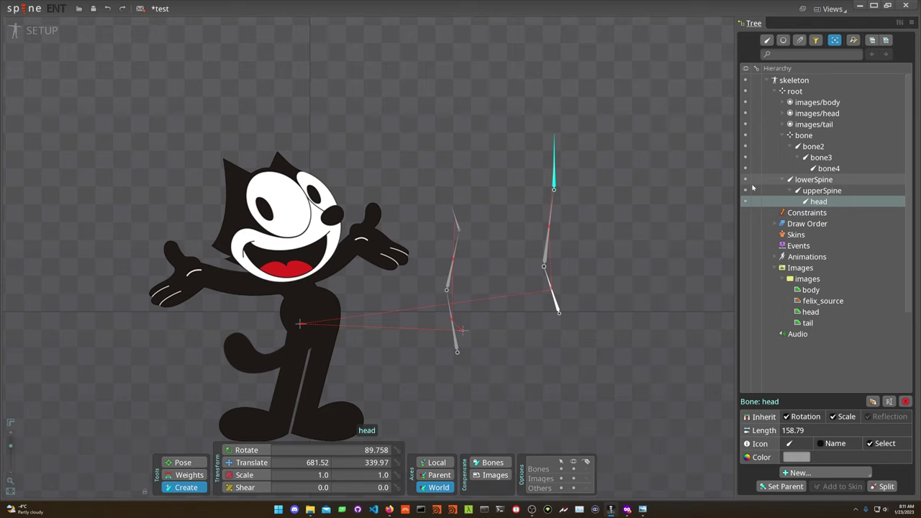
Add a downward-pointing arm bone about 251 long as a child of upperSpine and name it arm_left_1
left_click(815, 180)
left_click(820, 191)
left_click(819, 202)
left_click(816, 181)
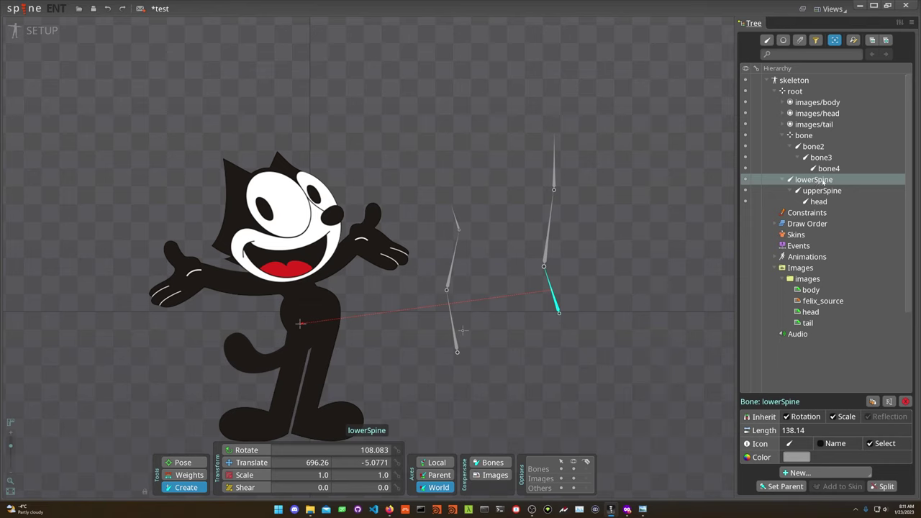
left_click(823, 191)
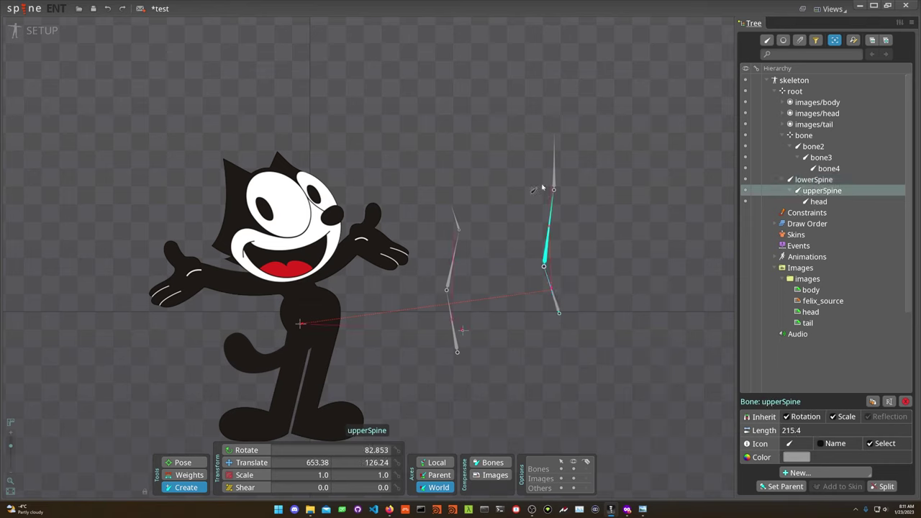
left_click_drag(510, 187, 493, 277)
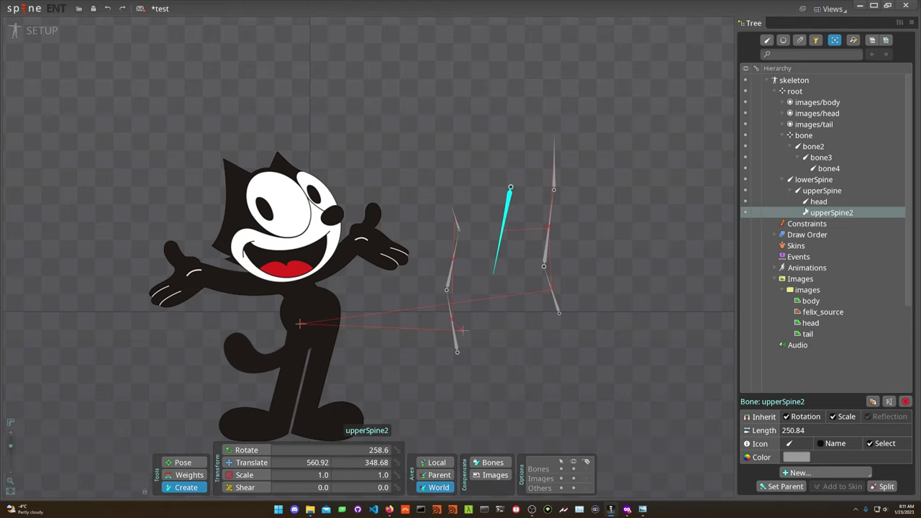
double_click(835, 213)
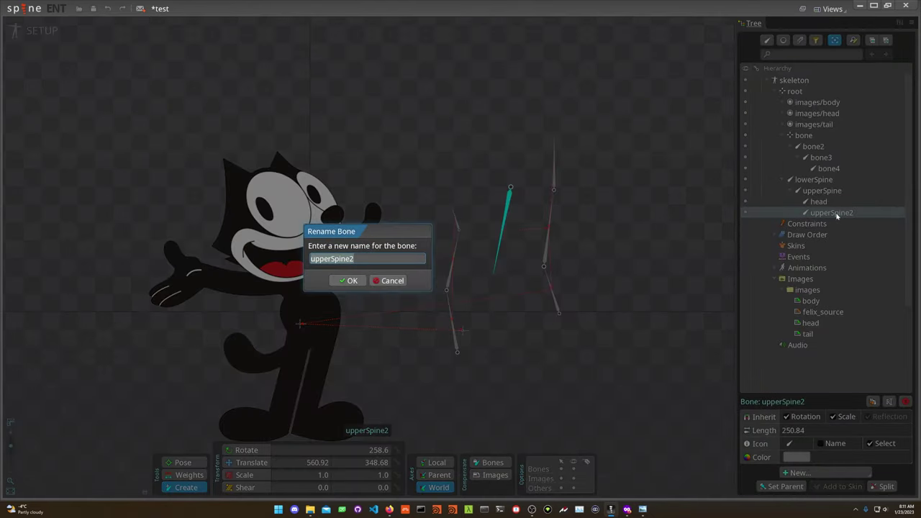
type("arm_left_1")
key("Return")
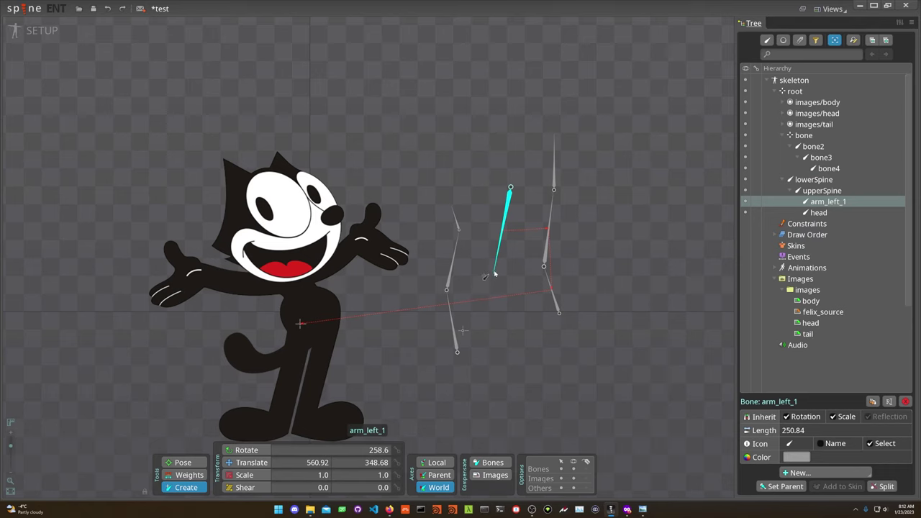
left_click_drag(493, 277, 506, 373)
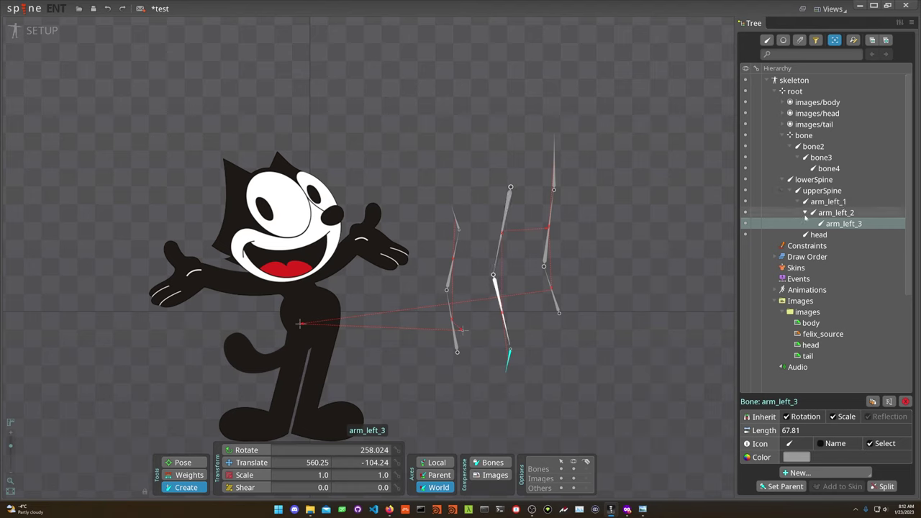
key("Delete")
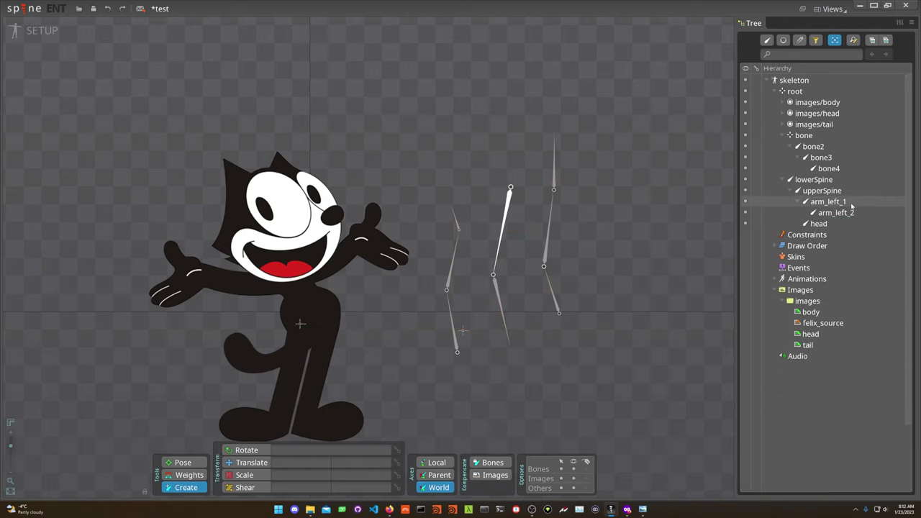
left_click(846, 211)
key("Delete")
Rename the arm_left_1 bone arm_upper_left
left_click(841, 203)
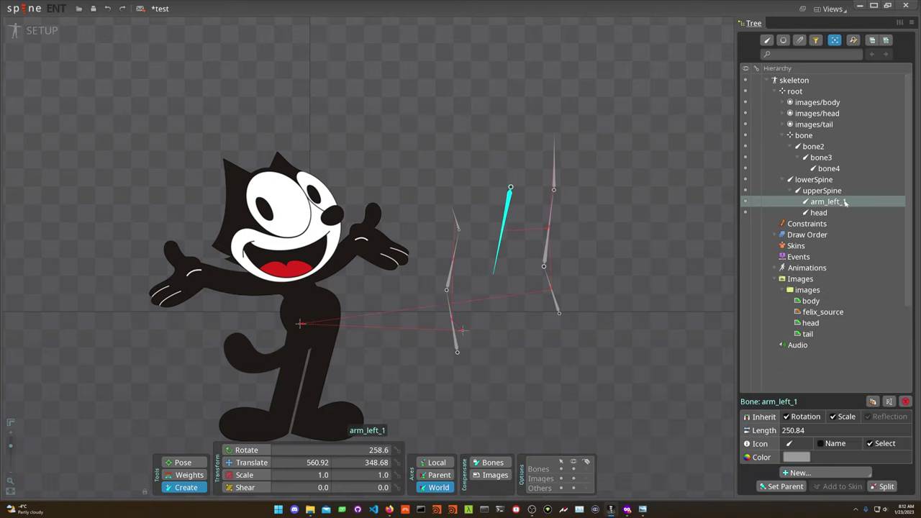
double_click(846, 202)
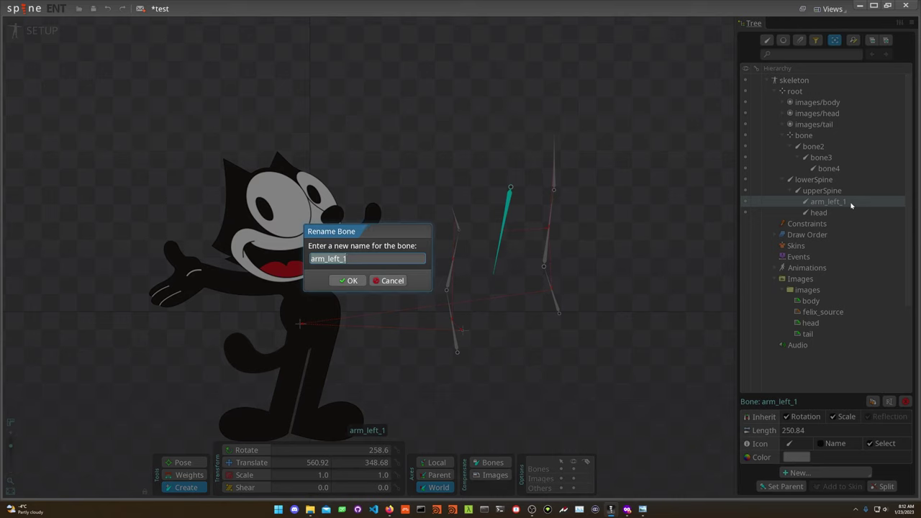
key("Right")
key("BackSpace")
key("BackSpace")
key("BackSpace")
key("BackSpace")
key("BackSpace")
type("upper_left")
key("Return")
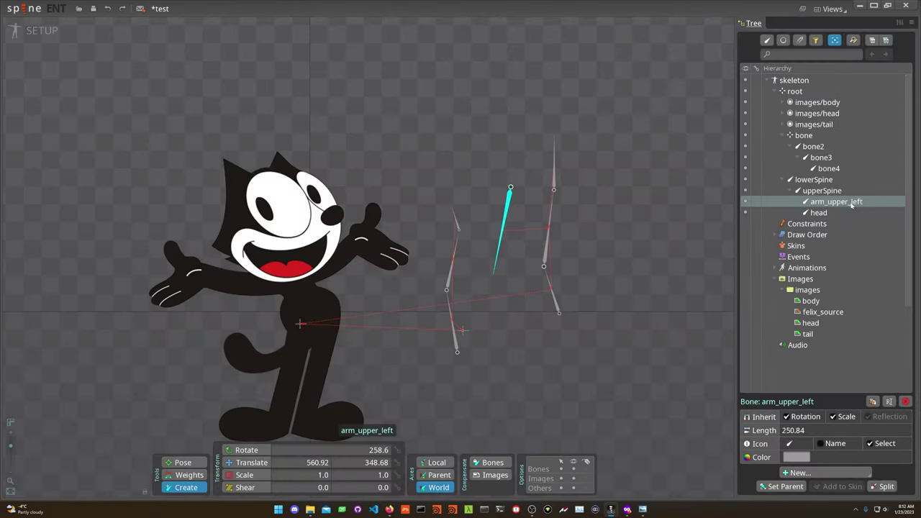
Create a forearm bone about 186 long with a hand bone about 83 long as its child, and parent the forearm to arm_upper_left
key("ctrl+d")
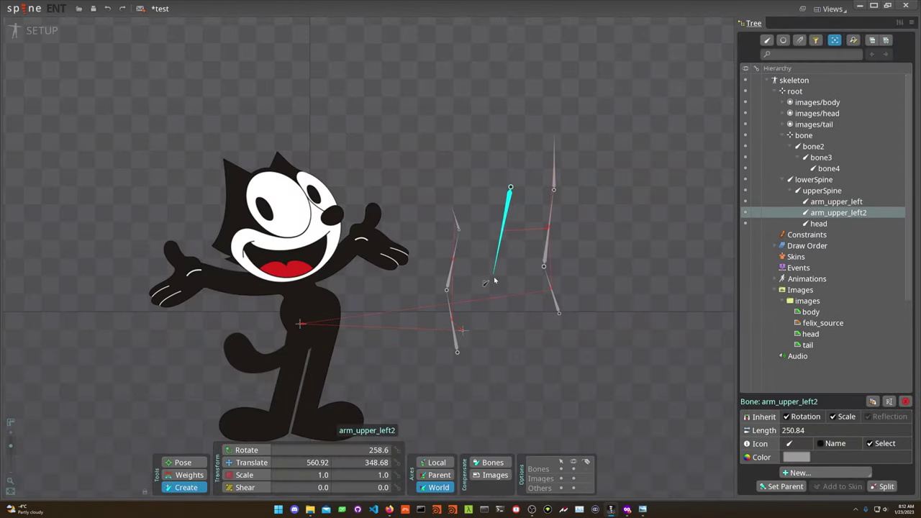
left_click_drag(492, 276, 501, 338)
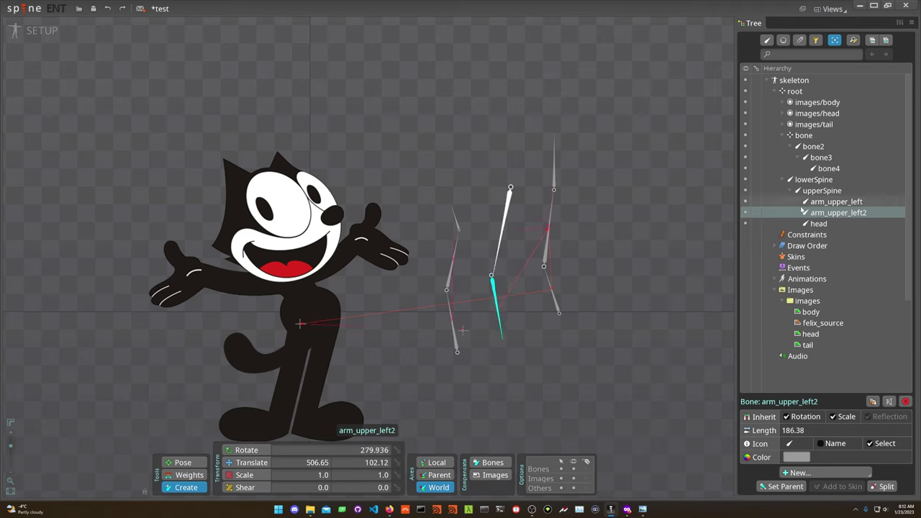
left_click_drag(505, 342, 497, 373)
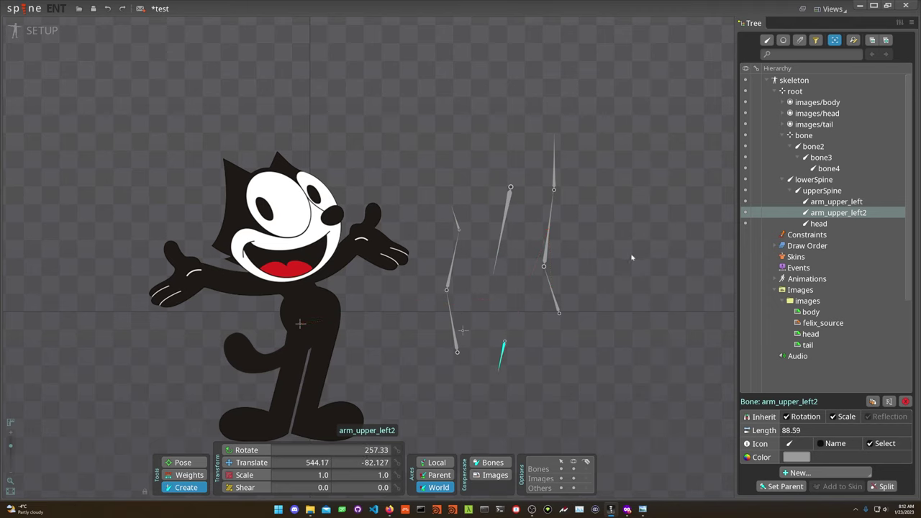
left_click_drag(501, 340, 496, 367)
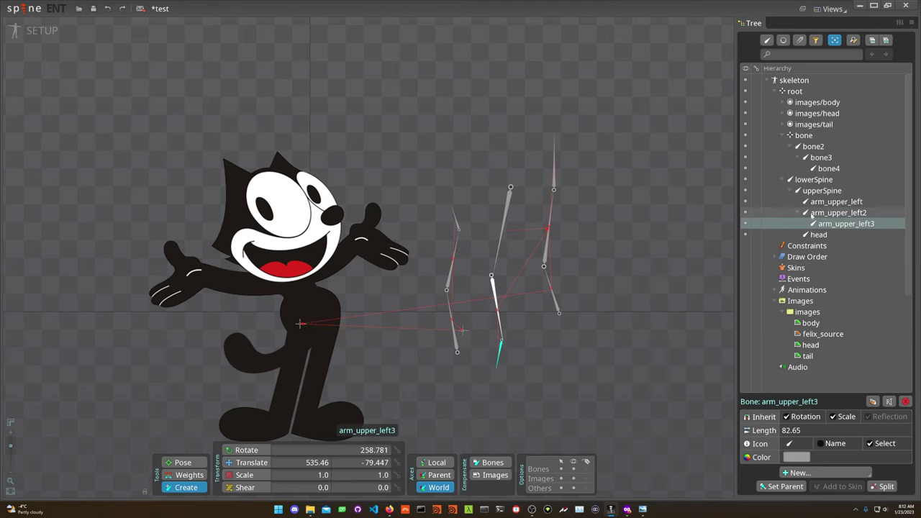
left_click_drag(838, 213, 839, 205)
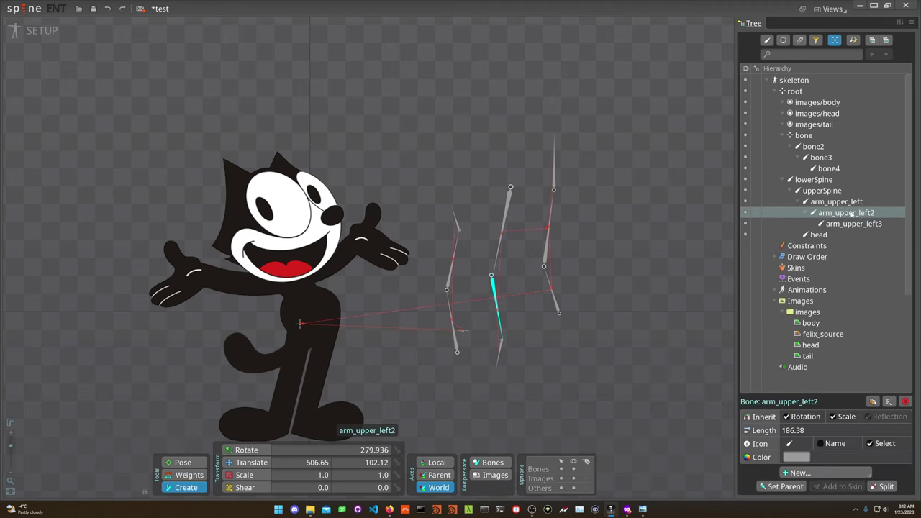
Rename the forearm bone under arm_upper_left as arm_lower_left
double_click(851, 213)
key("End")
key("Left")
key("Left")
key("Left")
key("Left")
key("Left")
key("Left")
key("Left")
key("Left")
key("Left")
key("Left")
key("Left")
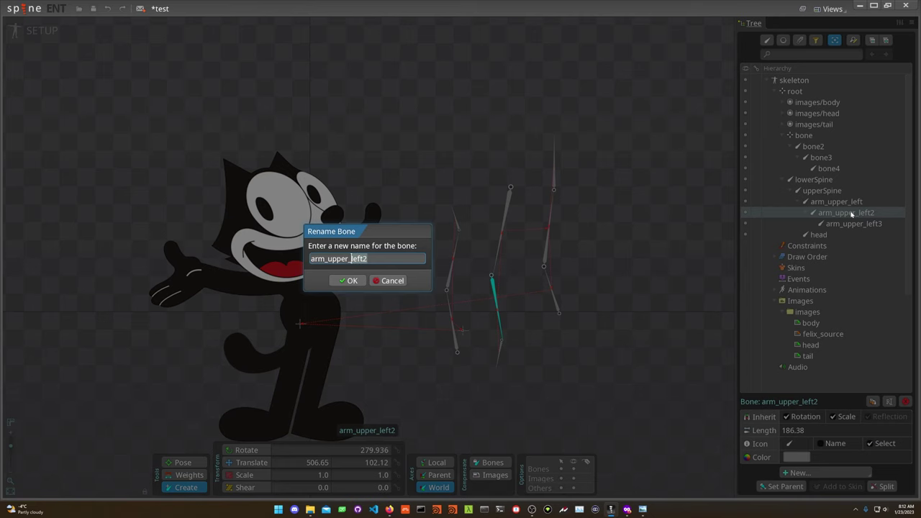
key("shift+End")
type("lower_left")
key("Return")
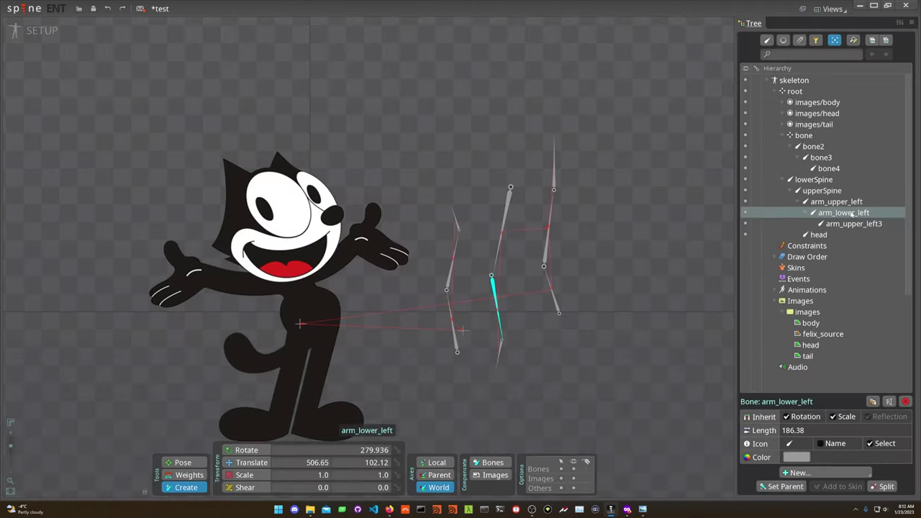
Rename the hand bone at the end of the arm chain arm_hand_left
double_click(854, 224)
type("ar")
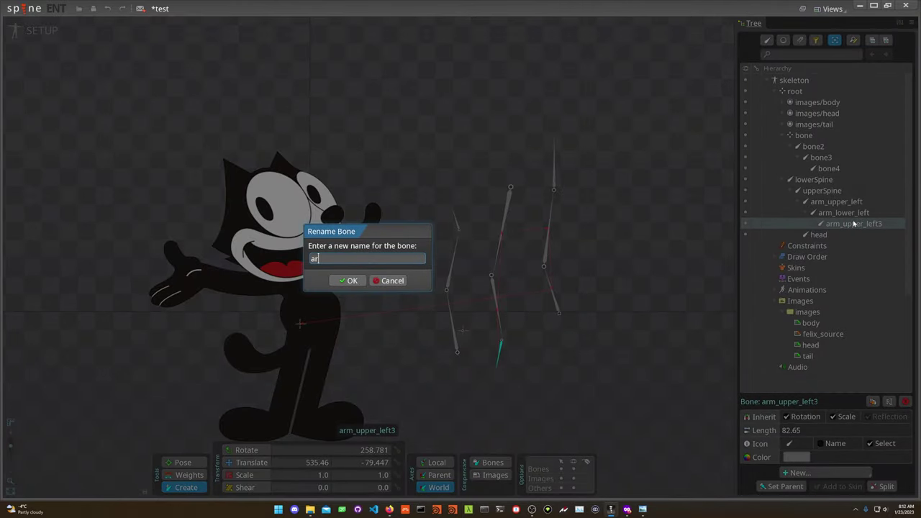
type("m_hand_left")
key("Return")
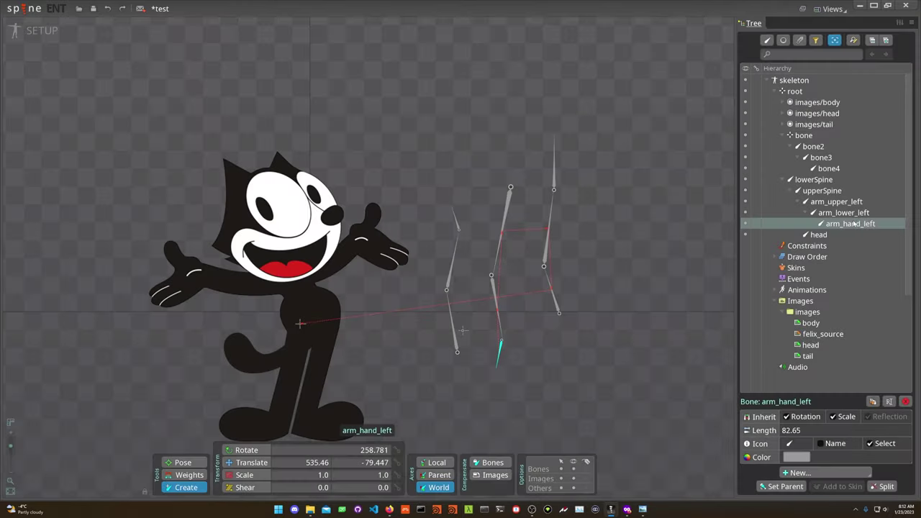
Duplicate the arm_upper_left bone with its children and translate the copy across the spine to about X 849.02, Y 333.27
left_click_drag(607, 176, 609, 164)
key("v")
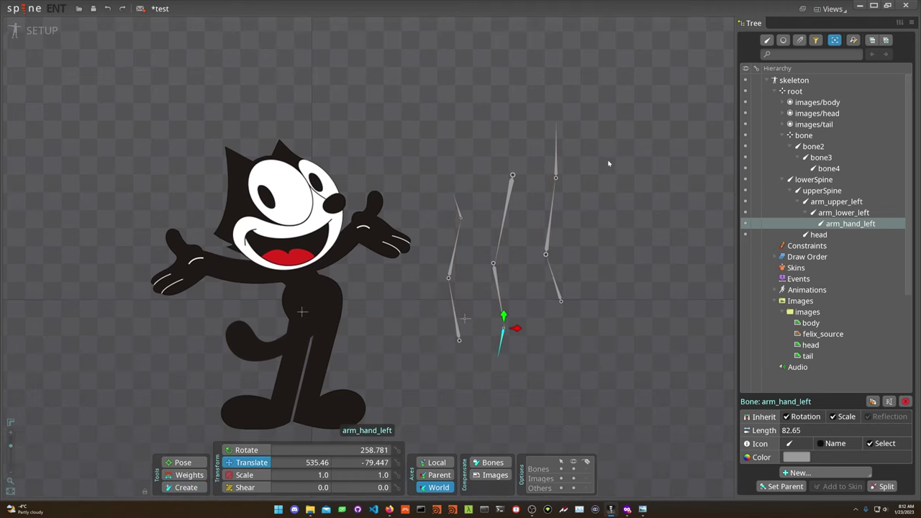
left_click(844, 201)
key("ctrl+d")
left_click_drag(440, 136, 542, 141)
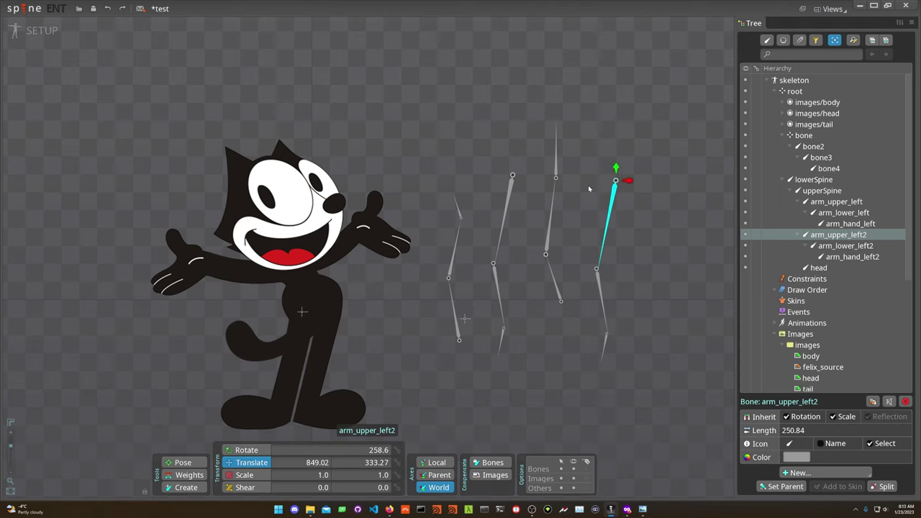
Translate the duplicated arm_upper_left2 bone to about X 853.71, Y 334.61
left_click_drag(661, 185, 654, 189)
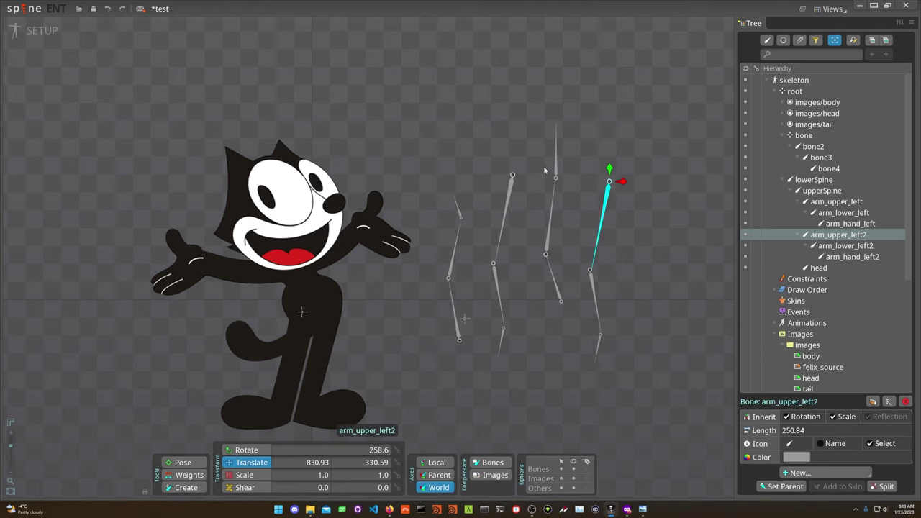
left_click_drag(533, 183, 528, 183)
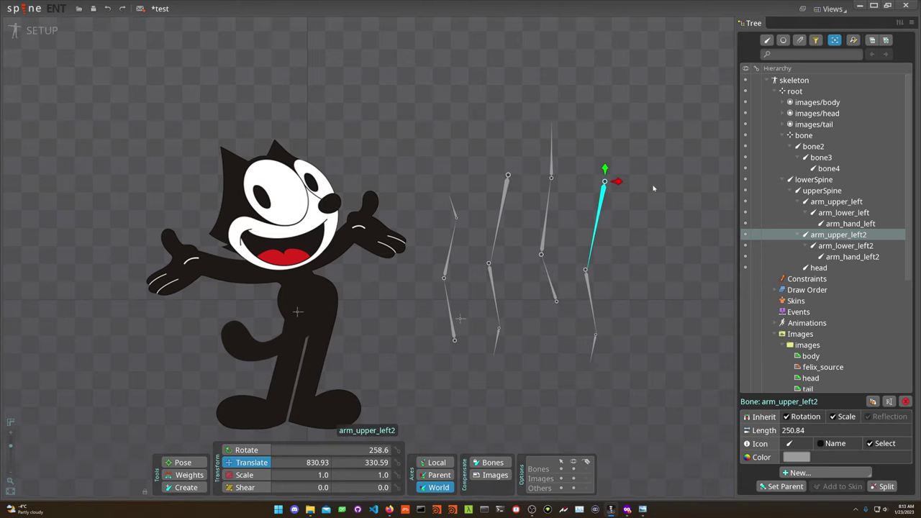
left_click_drag(664, 188, 693, 200)
Rotate the copied arm's upper bone to about 249.5°, its forearm to about 299.8° and its hand to about 269.1°
key("c")
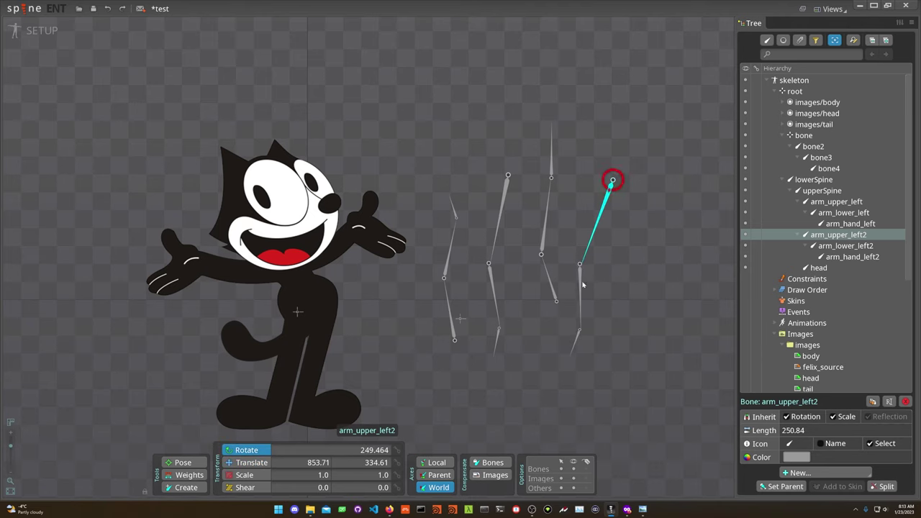
left_click(582, 285)
left_click_drag(647, 279, 621, 341)
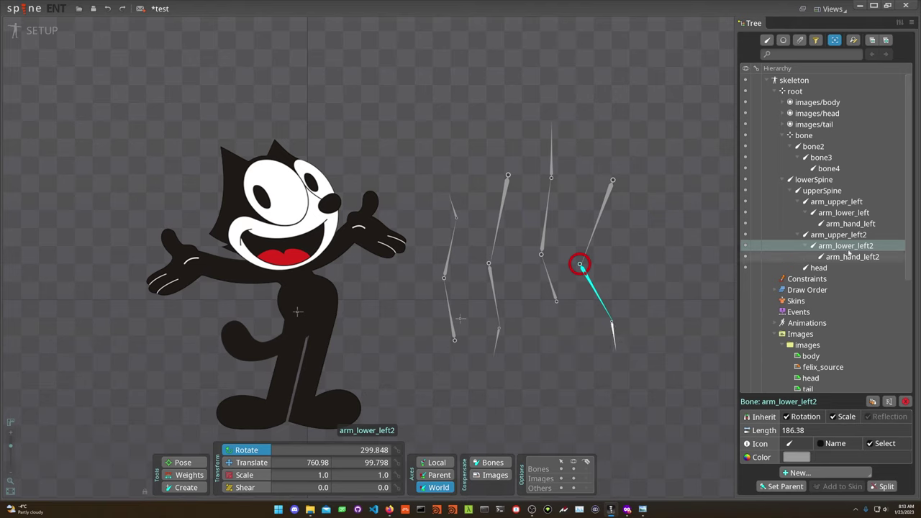
left_click(613, 333)
left_click_drag(678, 290, 675, 303)
Rotate the arm_upper_left2 bone to about 260.9° and return to the Translate tool
key("v")
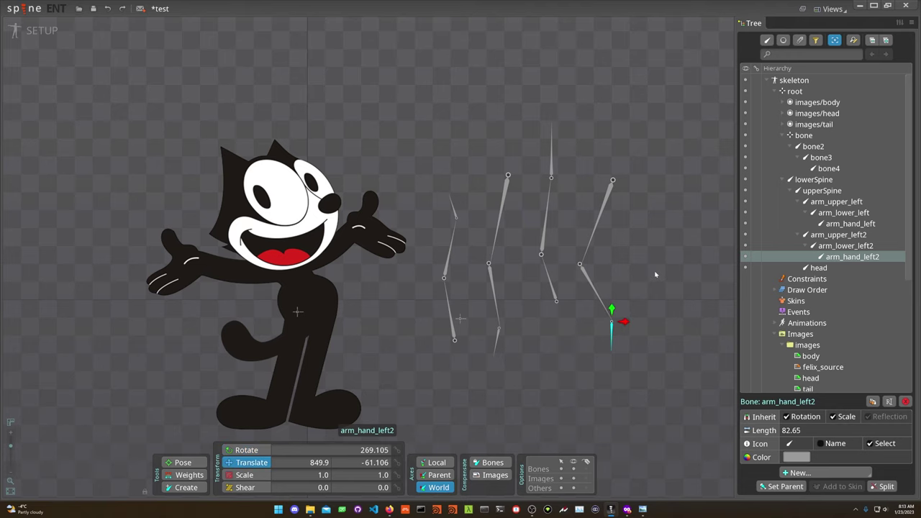
left_click_drag(618, 211, 687, 195)
left_click(616, 204)
key("c")
key("v")
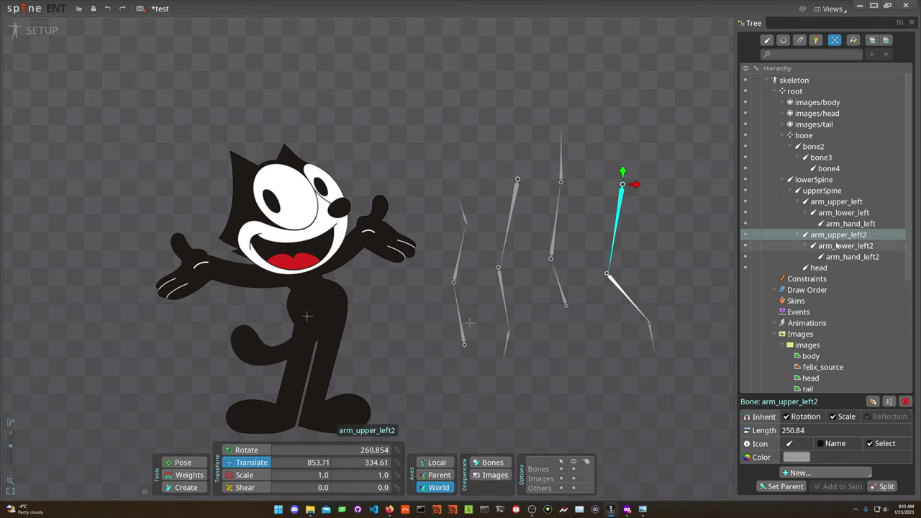
Delete the arm_upper_left2 bone together with its forearm and hand children
left_click(850, 203)
left_click(838, 235)
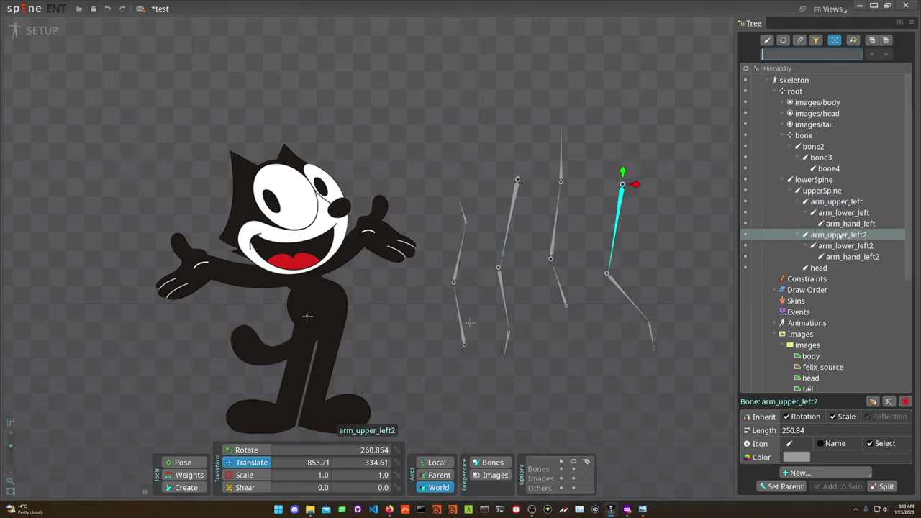
left_click(841, 224)
left_click(839, 235)
key("Delete")
key("Return")
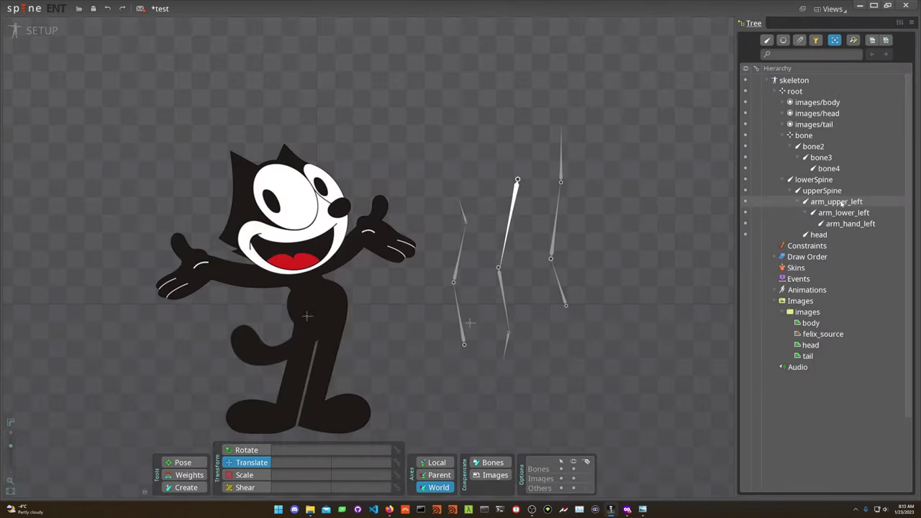
Examine the parent-child order of upperSpine, arm_upper_left and arm_lower_left by selecting the bones in the hierarchy
left_click(841, 203)
left_click(847, 213)
left_click(847, 203)
left_click(846, 213)
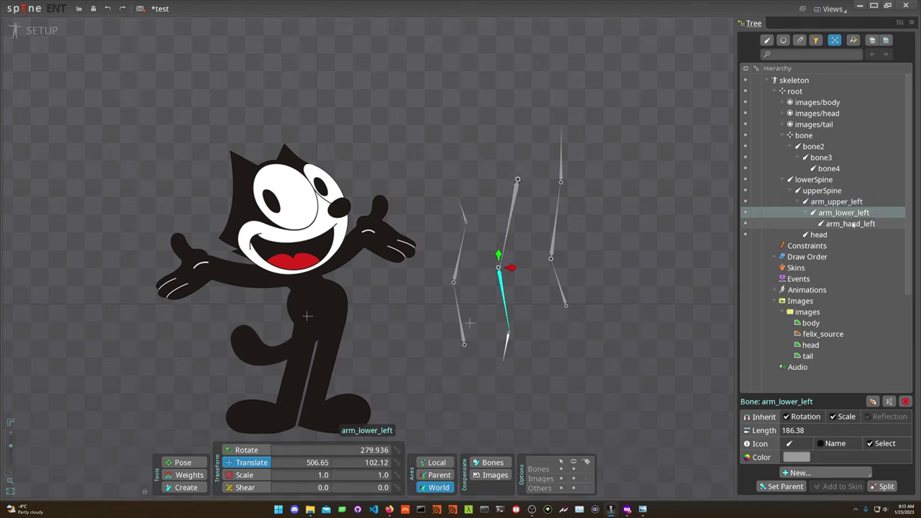
left_click(831, 191)
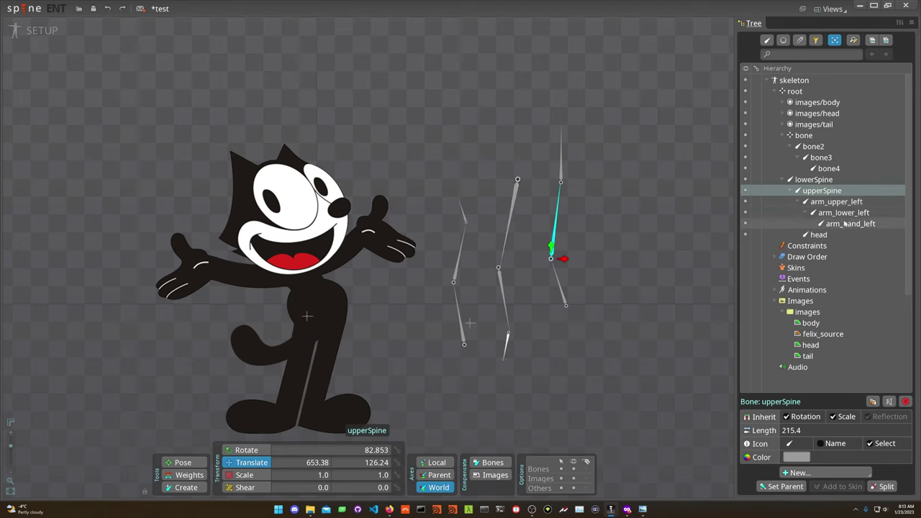
left_click(853, 204)
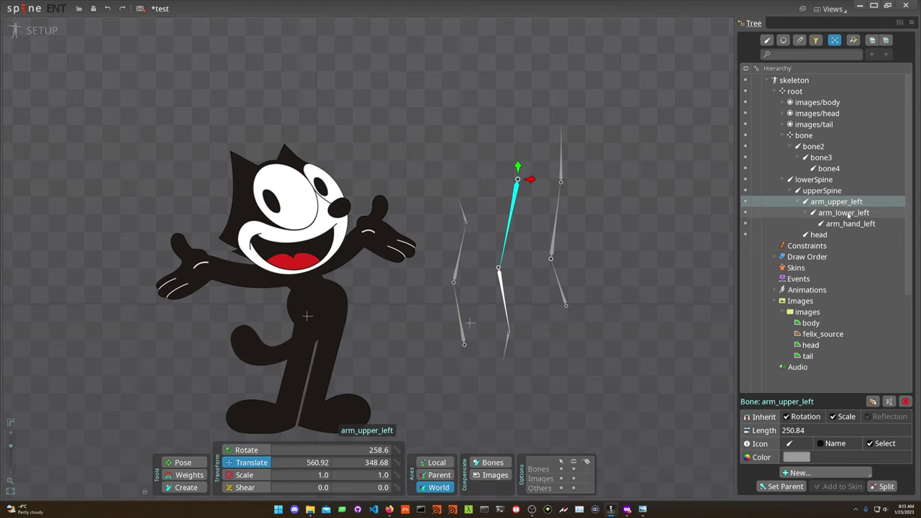
left_click(849, 214)
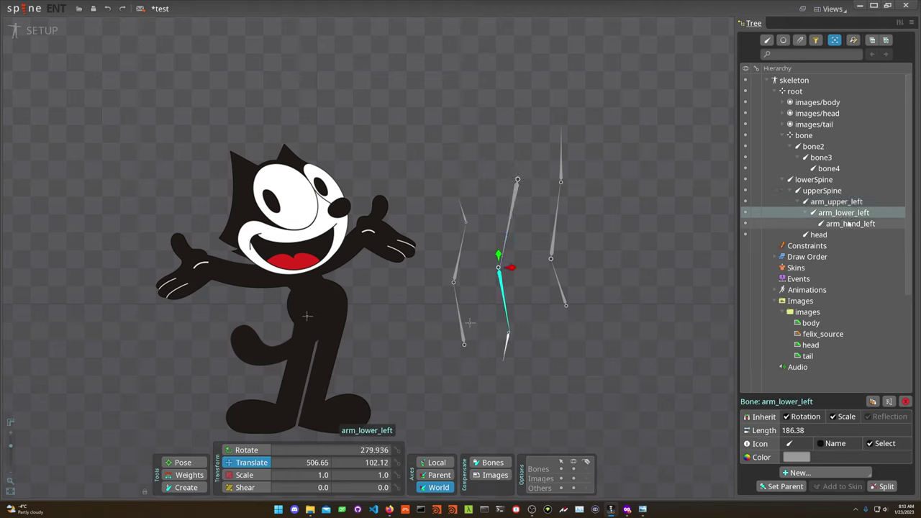
Reparent the arm_hand_left bone from arm_lower_left directly to upperSpine
left_click(850, 225)
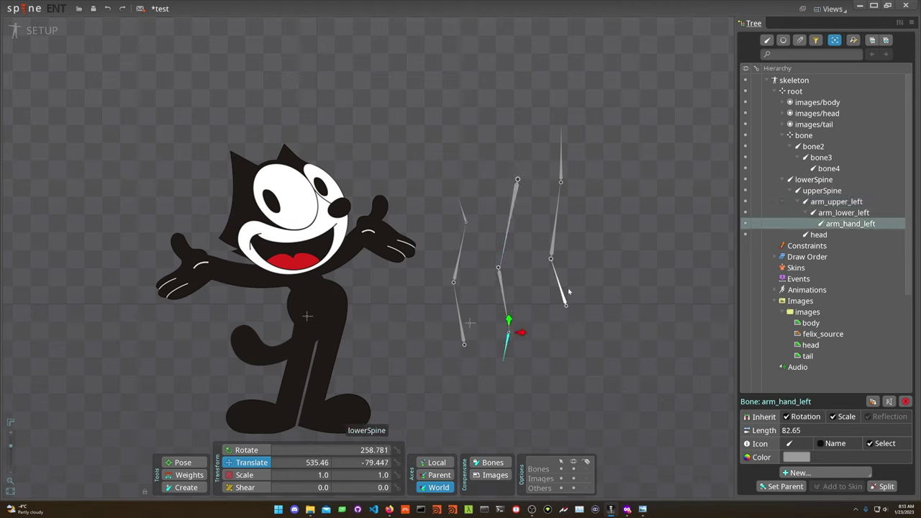
left_click_drag(853, 229, 842, 196)
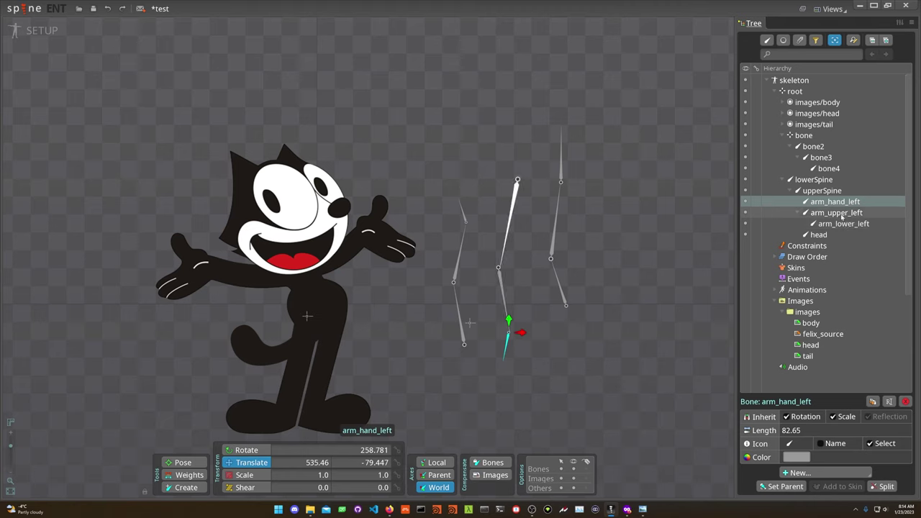
Try rotating arm_upper_left to about 272.6° and undo the rotation
left_click(836, 212)
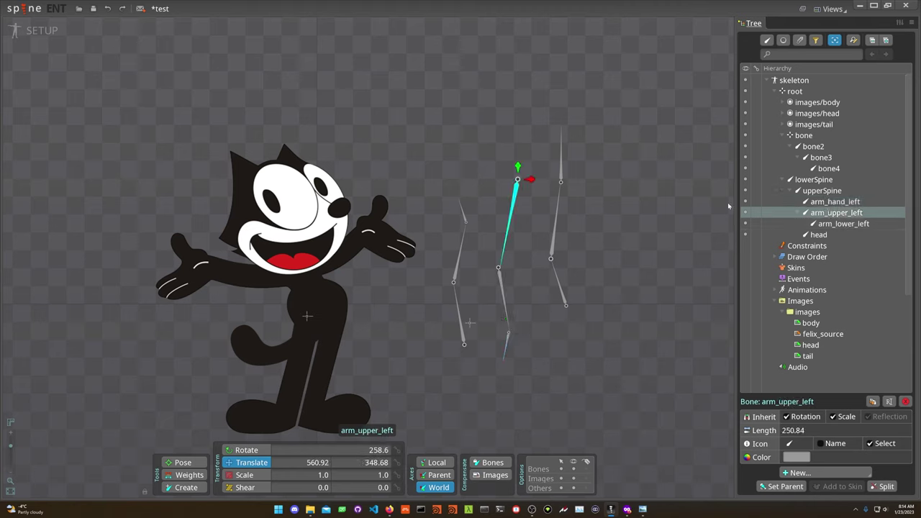
key("c")
left_click_drag(715, 203, 688, 174)
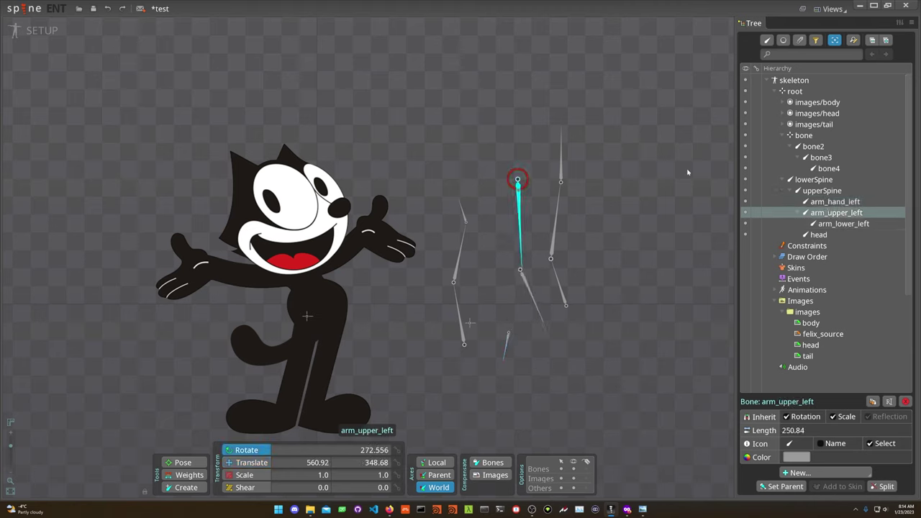
key("ctrl+z")
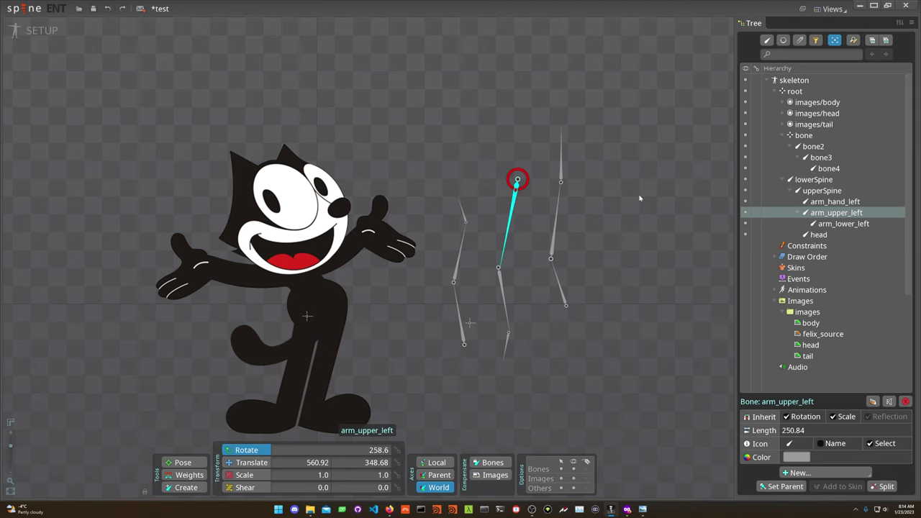
Create an IK constraint named arm_hand_left on arm_upper_left and arm_lower_left, with the arm_hand_left bone as its target
key("v")
left_click(849, 202)
left_click(852, 213)
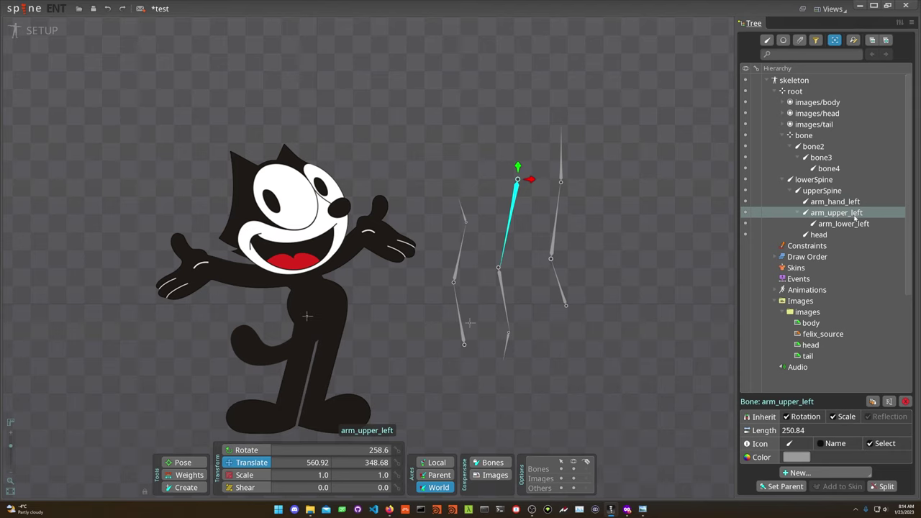
left_click(849, 225, "ctrl")
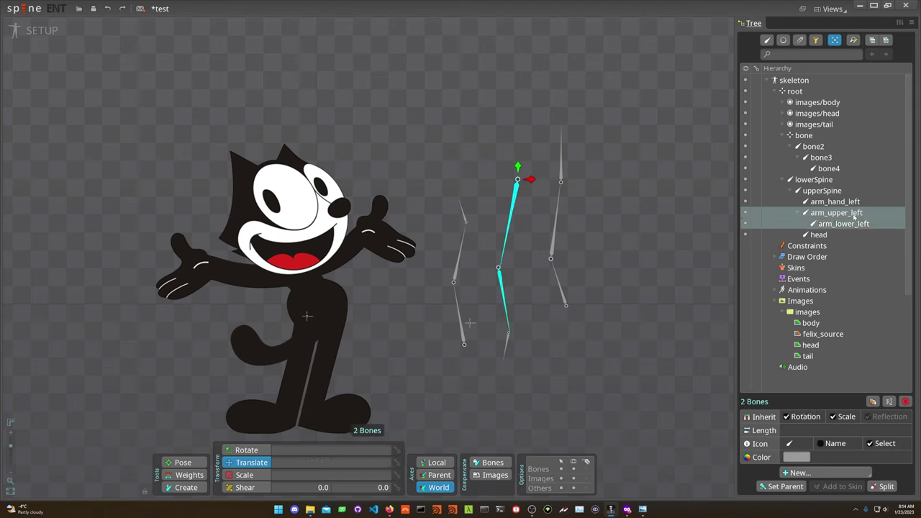
left_click(817, 473)
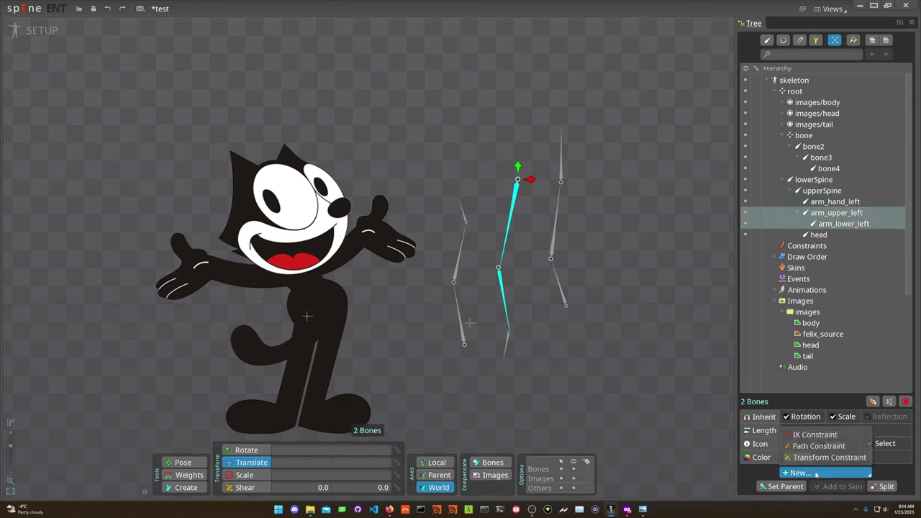
left_click(827, 436)
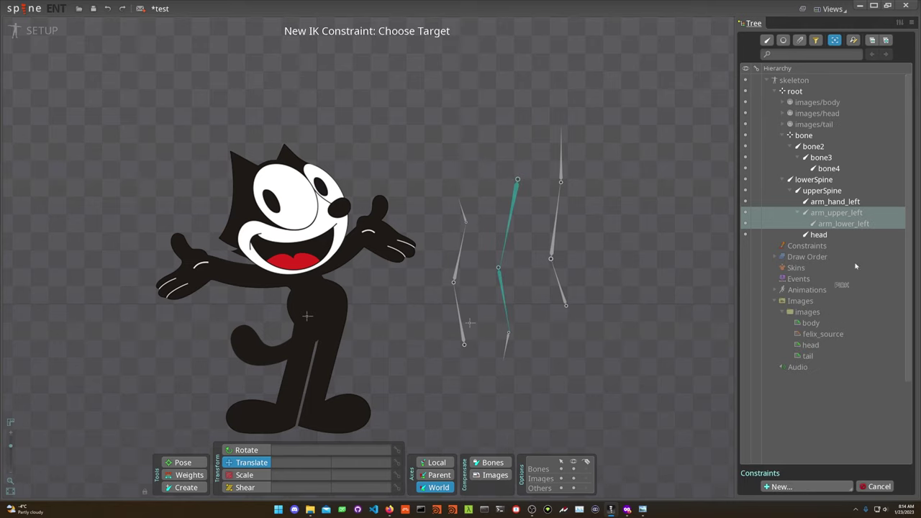
left_click(843, 206)
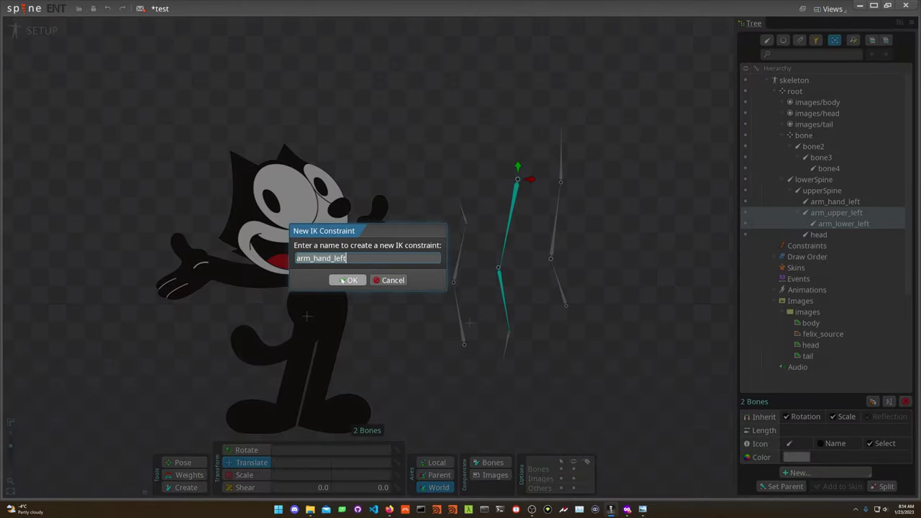
left_click(348, 280)
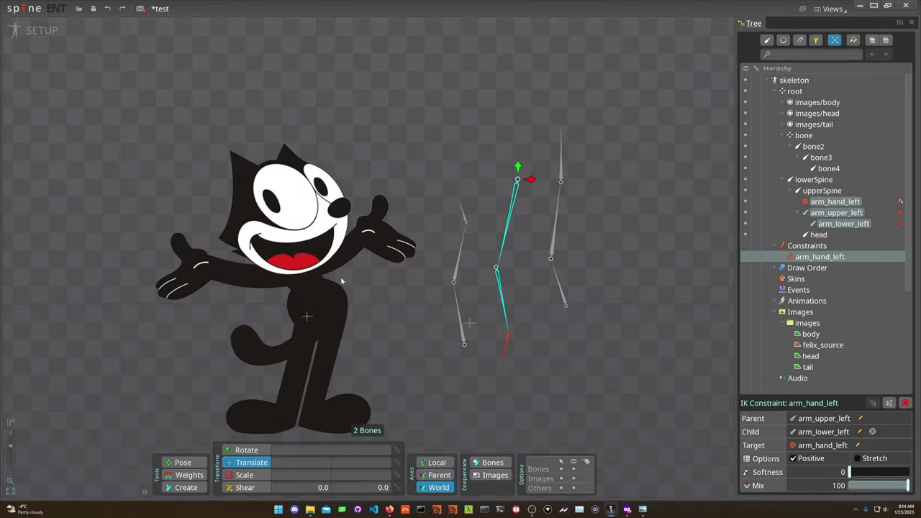
Try bending the arm through IK by translating the arm_hand_left target bone through about X 560.25, Y -1.73
left_click(858, 202)
left_click_drag(520, 332, 555, 340)
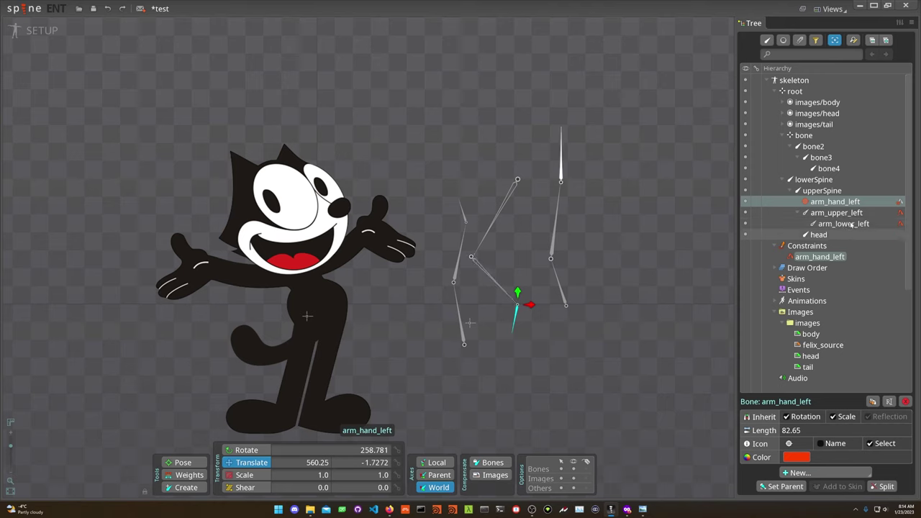
left_click_drag(646, 279, 675, 293)
Try the IK constraint with Positive off and with Stretch on while moving the hand target, then restore both options
left_click(856, 257)
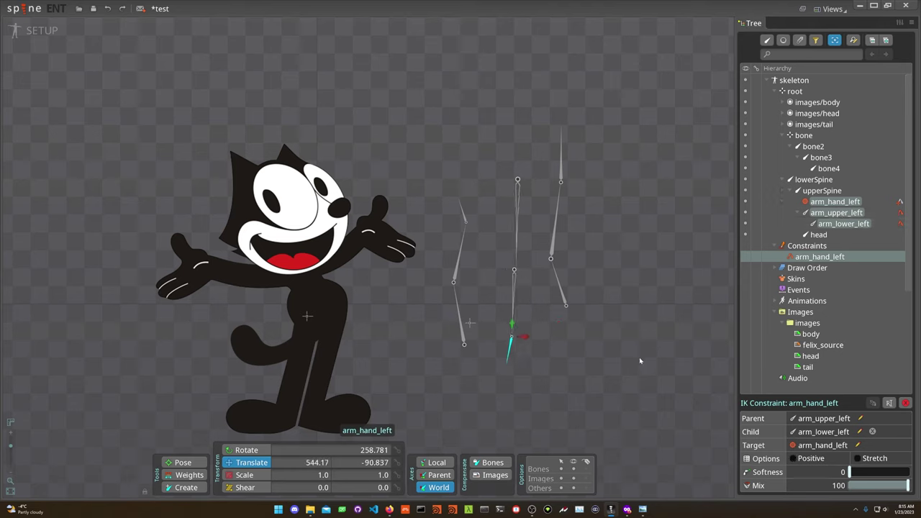
left_click_drag(663, 343, 705, 346)
left_click(813, 459)
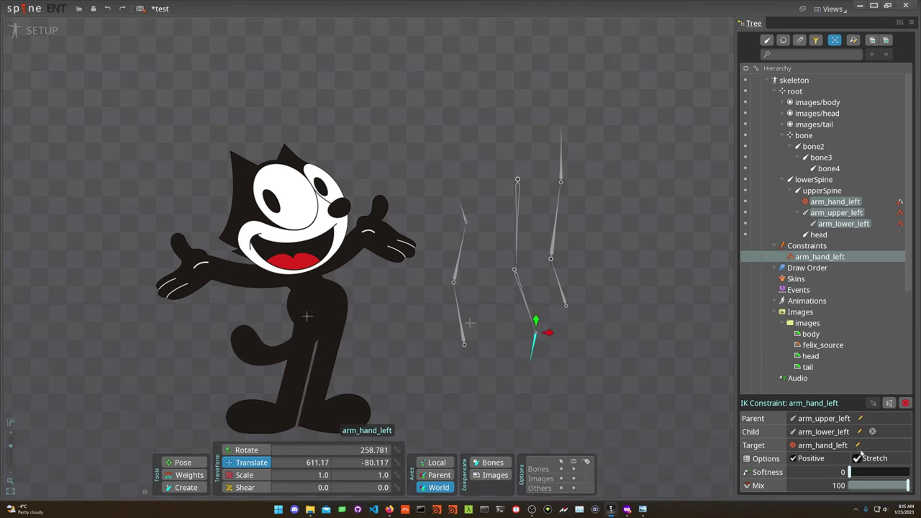
left_click_drag(631, 266, 663, 254)
left_click(858, 460)
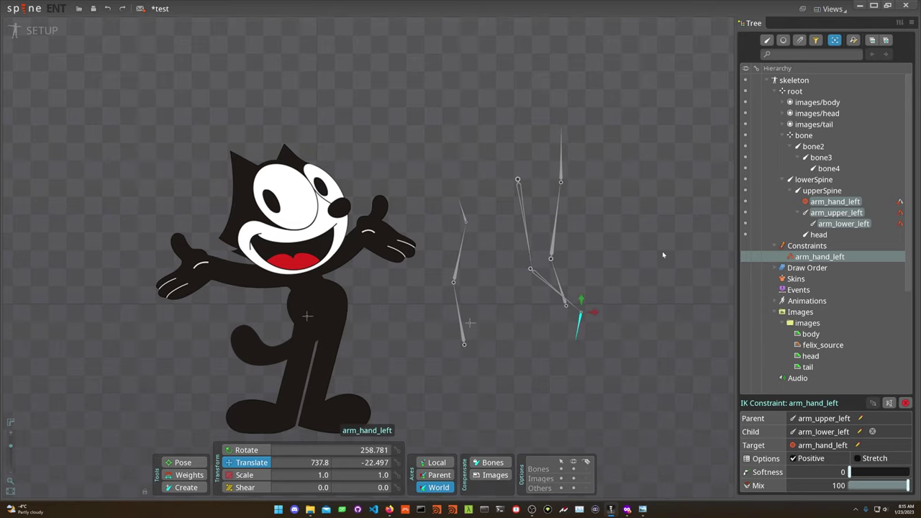
Delete the bone2 chain with its children and the head bone above the spine
left_click(832, 147)
key("Delete")
key("Escape")
left_click(561, 155)
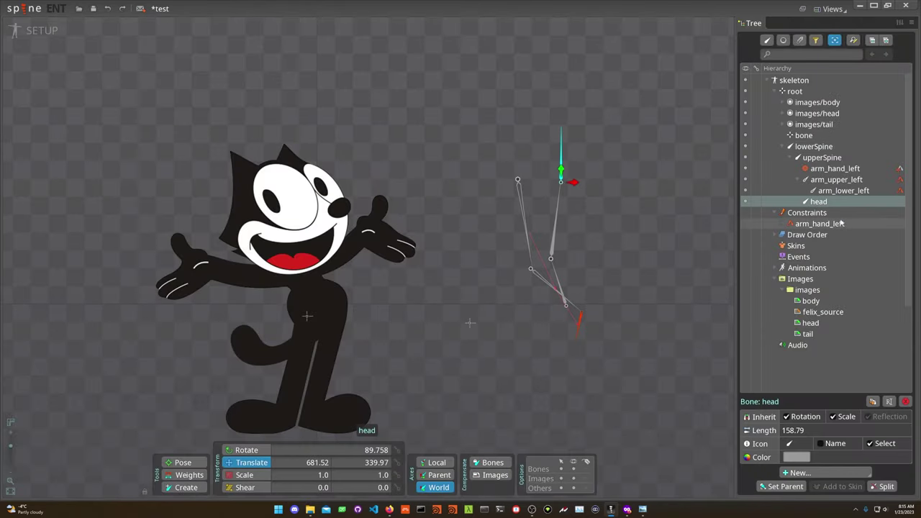
key("Delete")
key("Return")
Delete the upperSpine bone with its children, undo the deletion and select lowerSpine
left_click(560, 218)
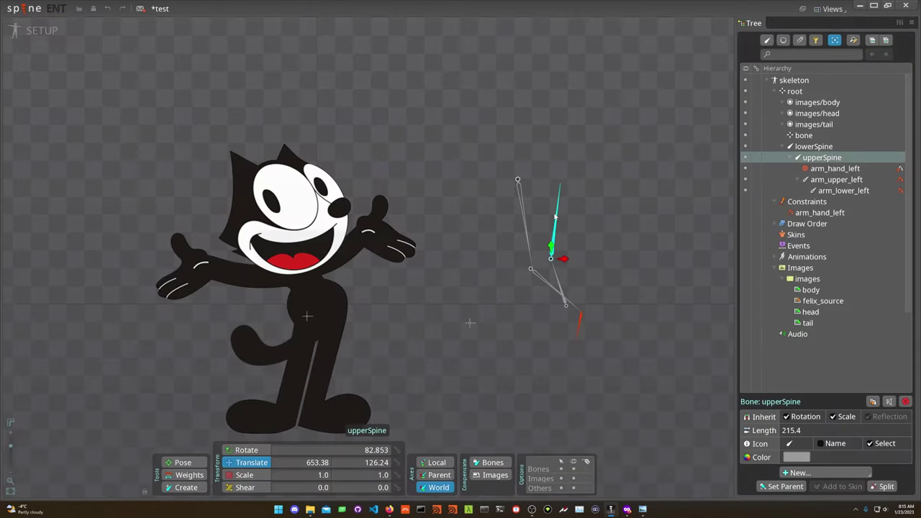
key("Delete")
key("Return")
key("ctrl+z")
left_click(554, 275)
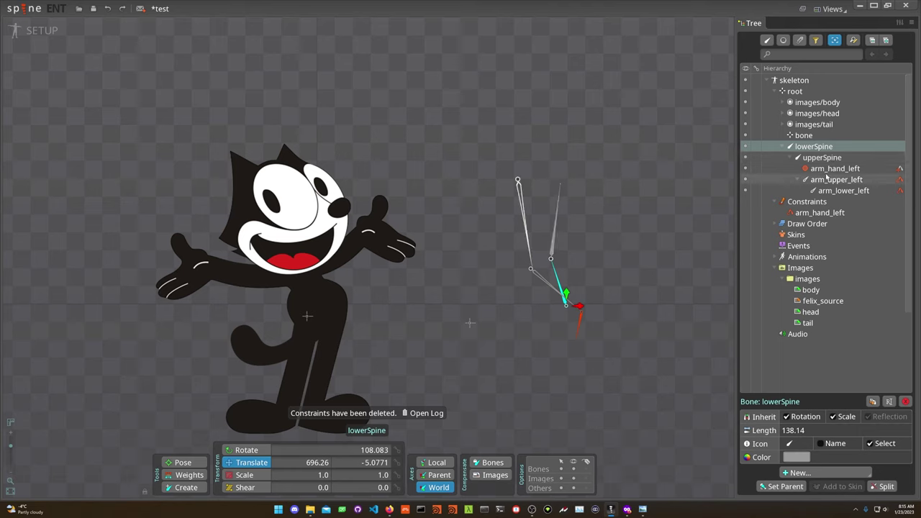
Translate arm_hand_left and arm_upper_left together farther away from the spine, toward the character
left_click(835, 168)
left_click(834, 179, "ctrl")
left_click_drag(606, 159, 570, 173)
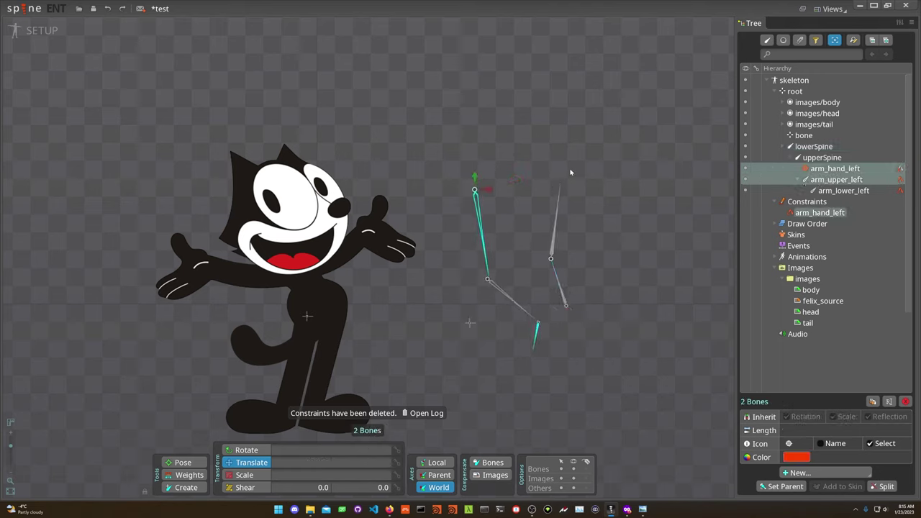
Pose the IK arm by translating the arm_hand_left target alone to about X 783.36, Y 128.25
left_click(860, 168)
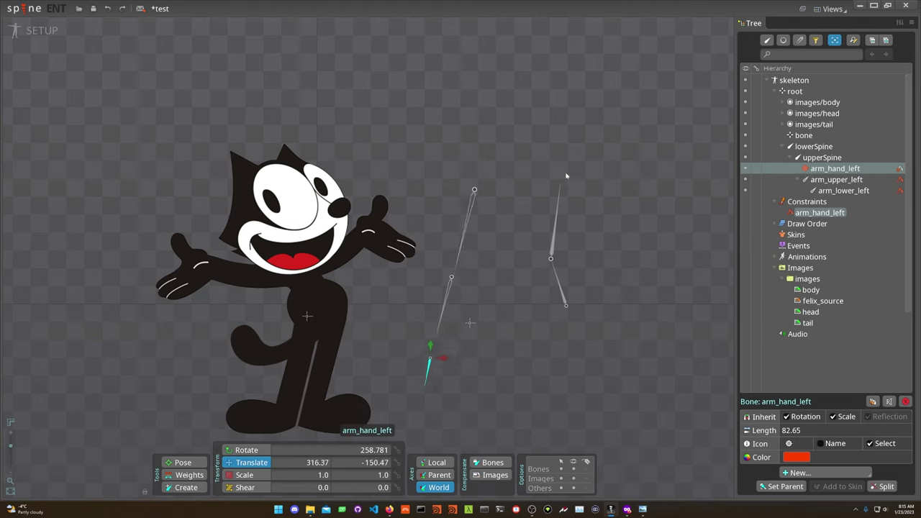
left_click_drag(672, 142, 666, 82)
left_click_drag(416, 108, 457, 117)
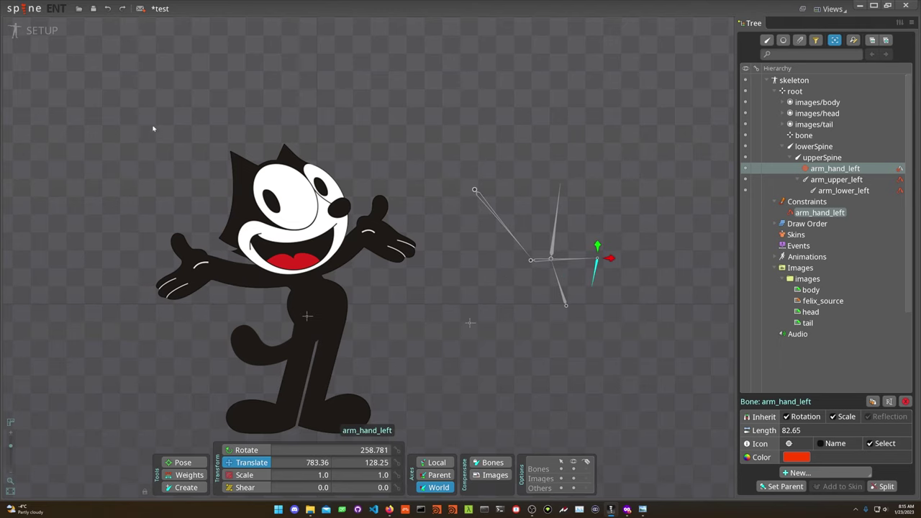
Switch the project from Setup mode to Animate mode
left_click_drag(165, 108, 177, 106)
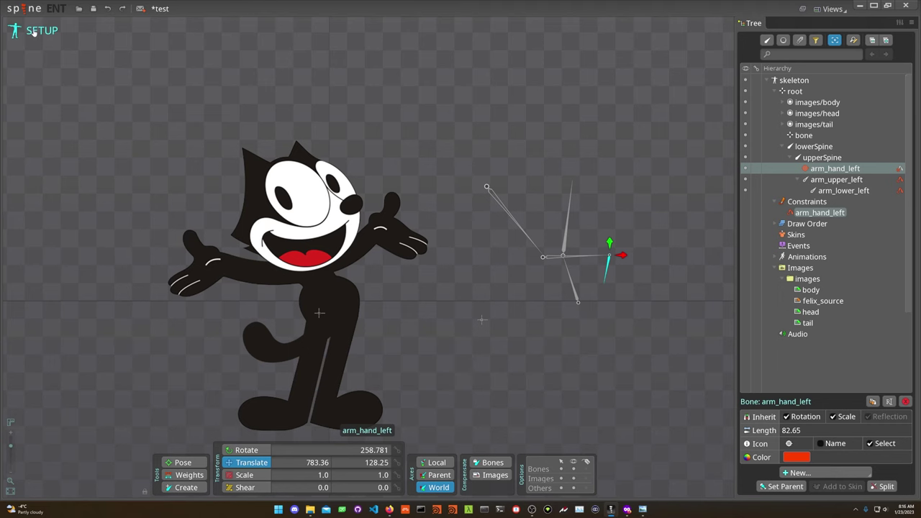
left_click(34, 34)
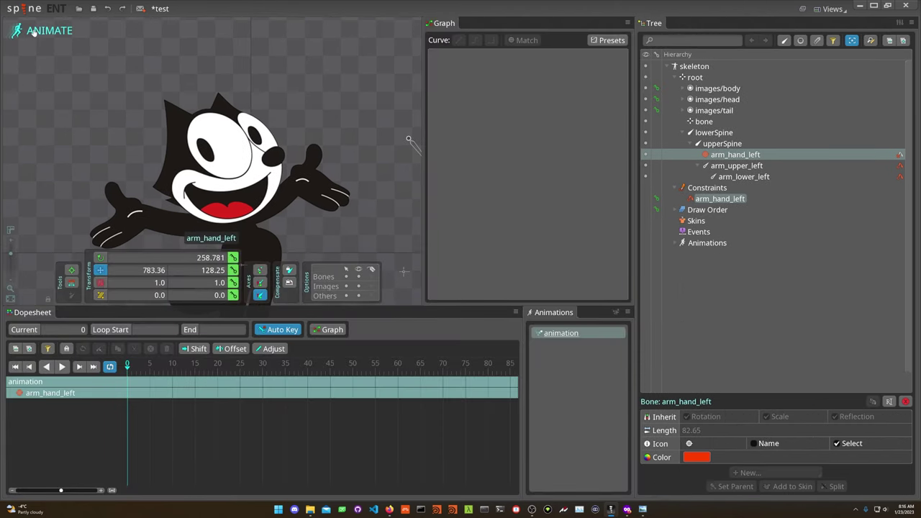
Toggle repeatedly between Setup and Animate modes to compare the two workspaces, finishing in Setup mode
left_click(34, 34)
left_click(34, 34)
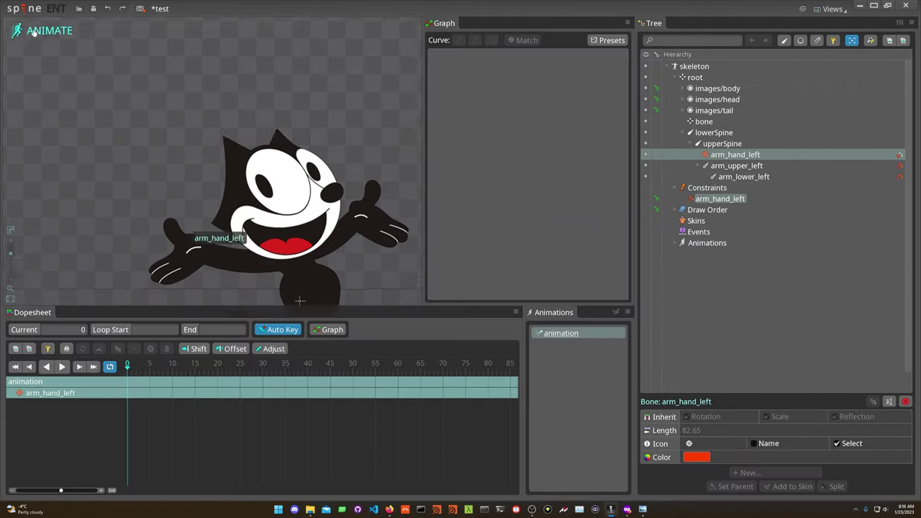
left_click(34, 34)
left_click(34, 34)
left_click(34, 34)
left_click(33, 34)
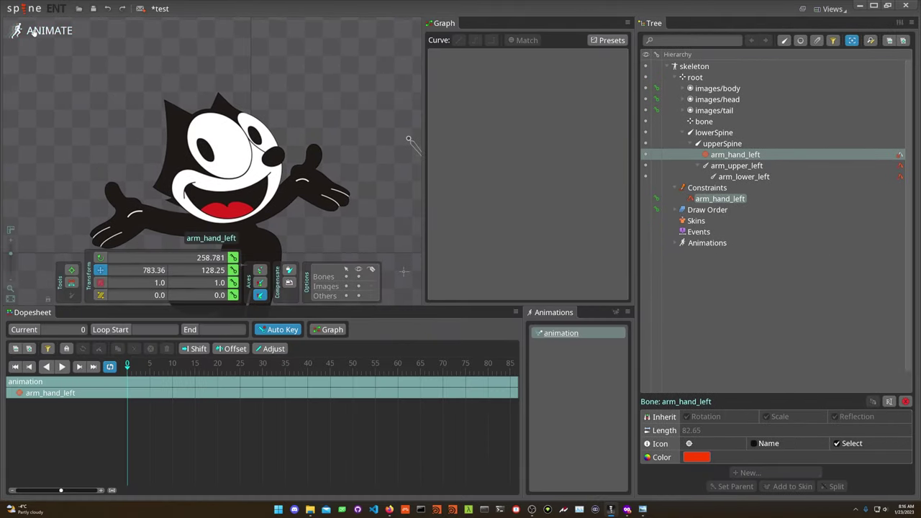
left_click(34, 34)
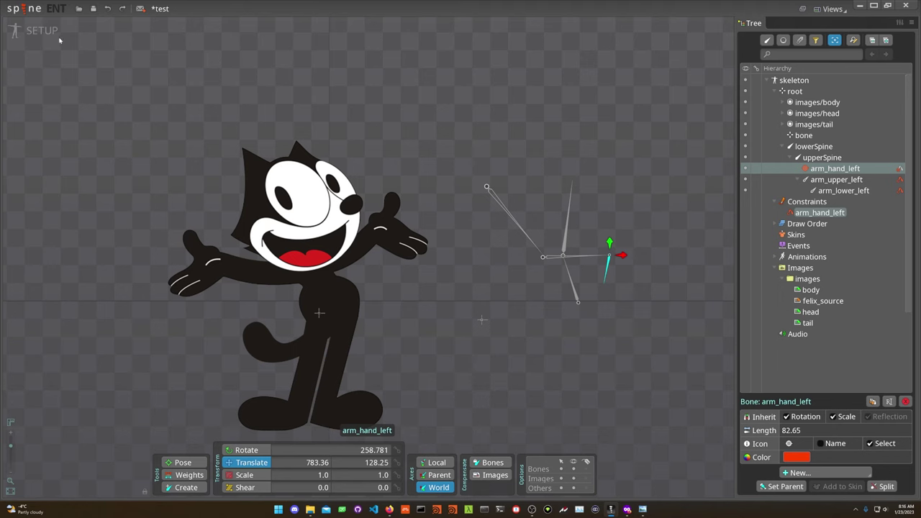
left_click(34, 30)
left_click_drag(332, 119, 238, 91)
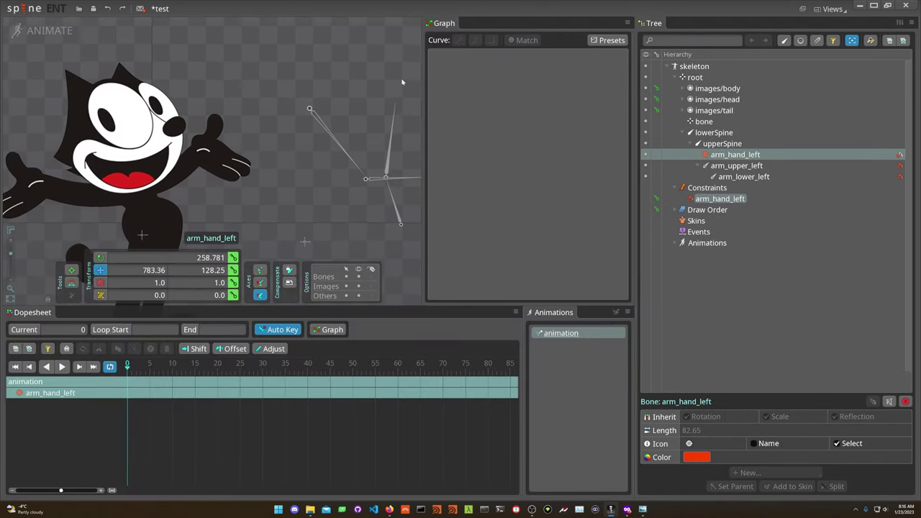
left_click_drag(358, 86, 290, 84)
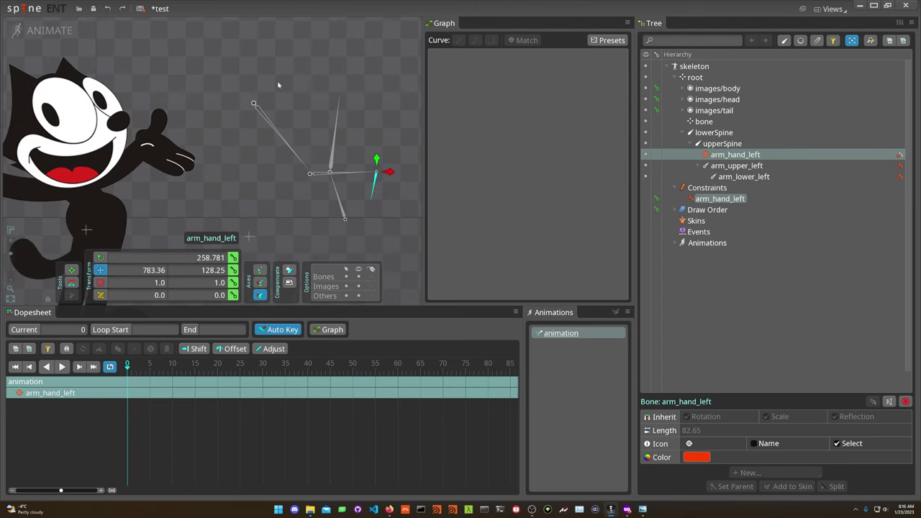
left_click(42, 30)
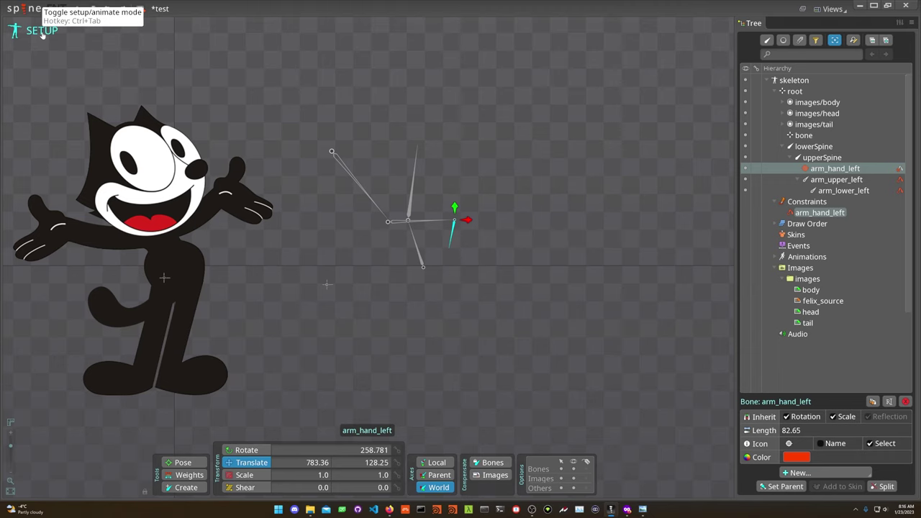
Lower the arm_hand_left target to about Y 111.5 in Setup mode and return to Animate mode
left_click_drag(86, 74, 103, 78)
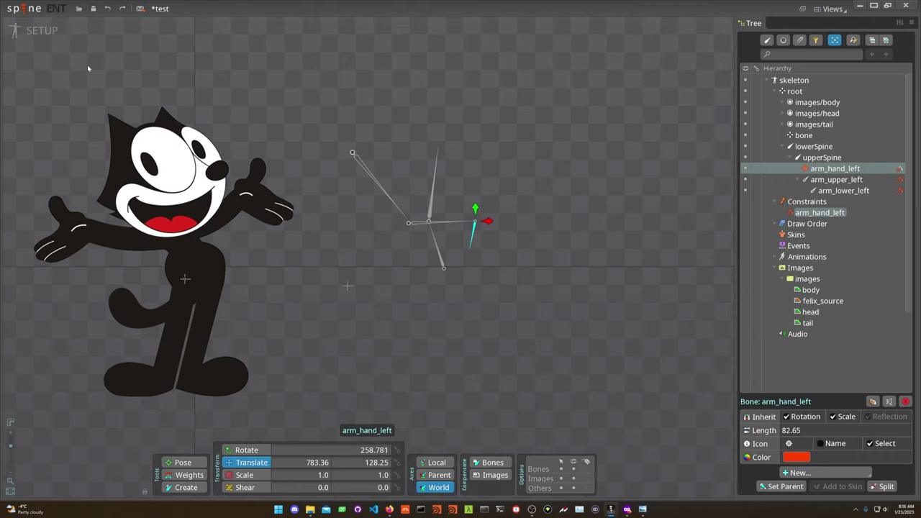
mouse_move(550, 215)
left_mouse_down()
mouse_move(309, 259)
mouse_move(550, 221)
left_mouse_up()
left_click(43, 32)
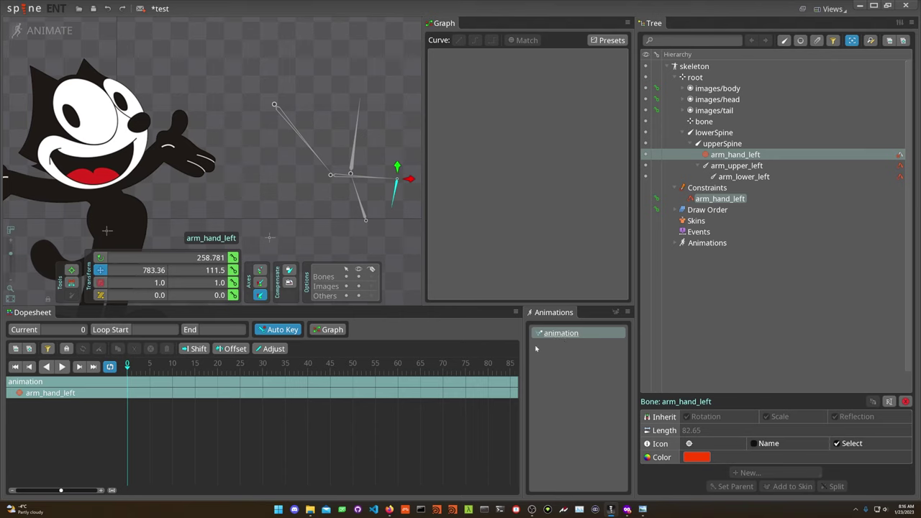
Key arm_hand_left's translation at frame 0, and translate it to about X 458.41, Y -110.27 at frame 25
left_click(233, 271)
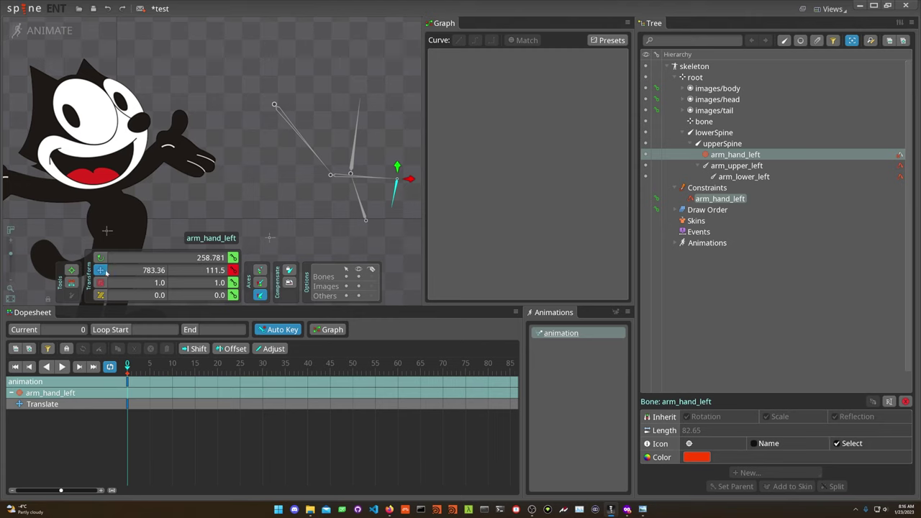
left_click_drag(153, 357, 235, 364)
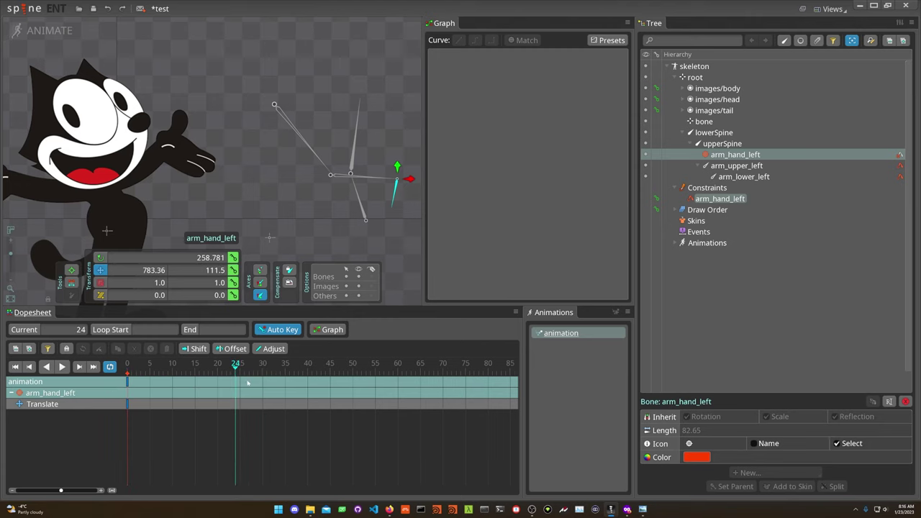
mouse_move(236, 364)
left_mouse_down()
mouse_move(205, 364)
mouse_move(240, 364)
left_mouse_up()
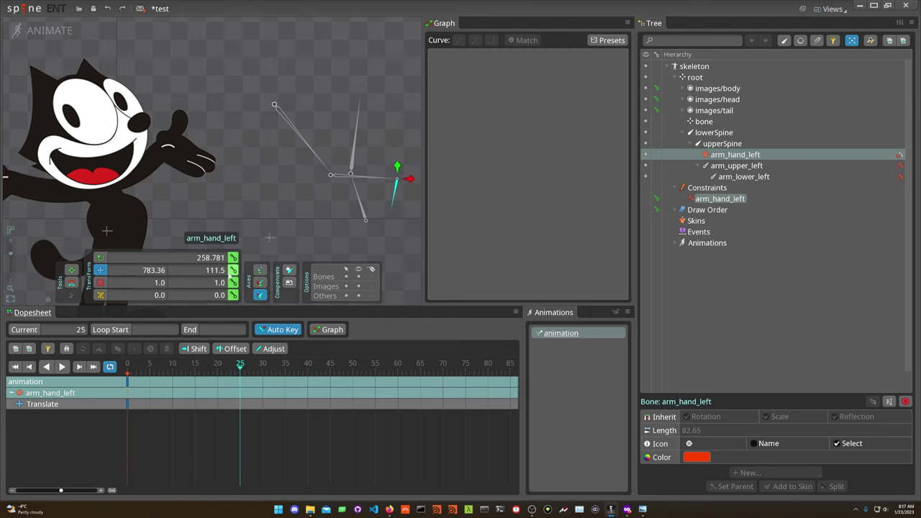
left_click_drag(364, 129, 273, 201)
left_click_drag(252, 208, 232, 194)
left_click_drag(128, 368, 159, 366)
key("Right")
key("Right")
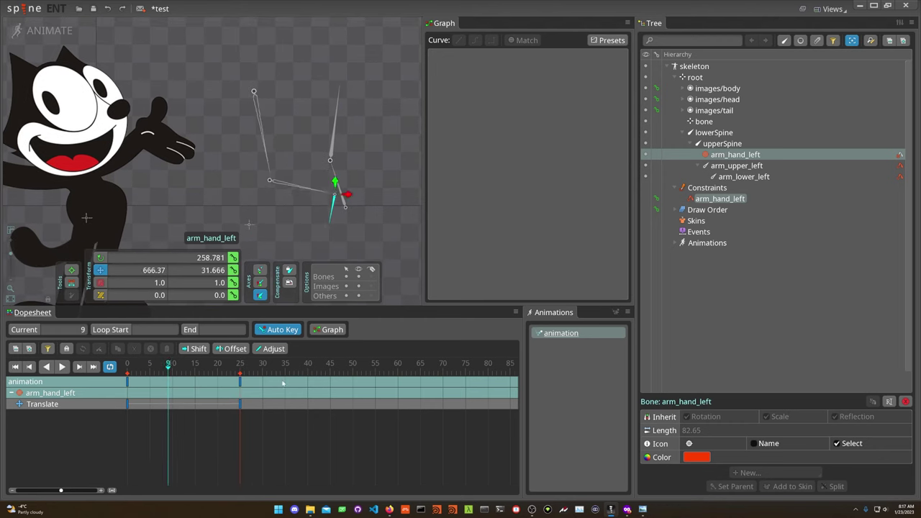
Pose arm_hand_left up and toward the character at frame 44 with Auto Key, and scrub back through the motion
left_click(317, 365)
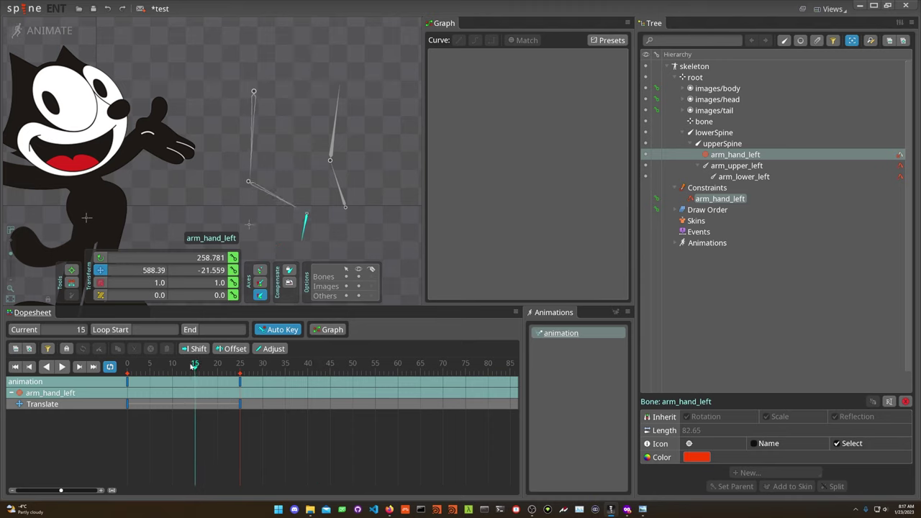
left_click_drag(375, 204, 264, 143)
mouse_move(240, 364)
left_mouse_down()
mouse_move(127, 363)
mouse_move(276, 355)
mouse_move(228, 356)
left_mouse_up()
Try deleting the frame 25 Translate key, scrub through the motion between the remaining keys, and undo the deletion
left_click_drag(218, 397, 252, 417)
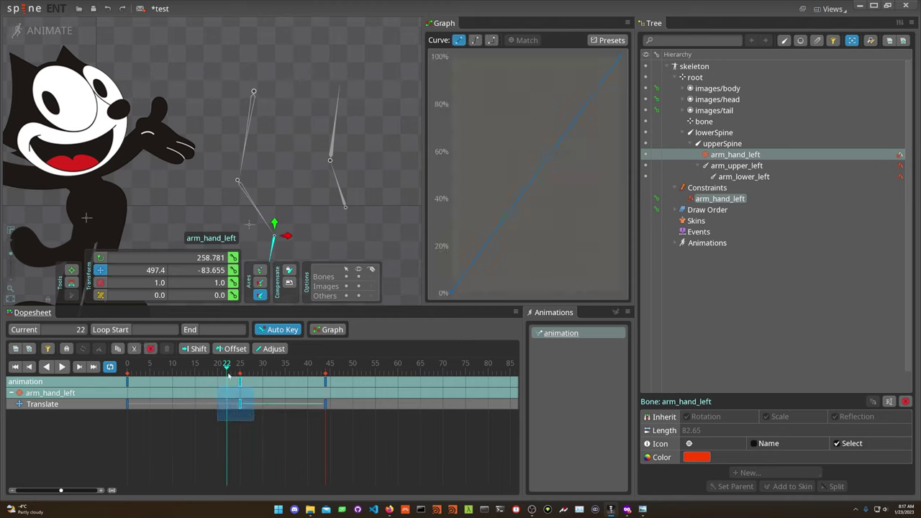
key("Delete")
left_click_drag(208, 372, 317, 368)
key("ctrl+z")
Move the middle Translate key to frame 21 and play the animation to check the timing
left_click_drag(240, 406, 221, 408)
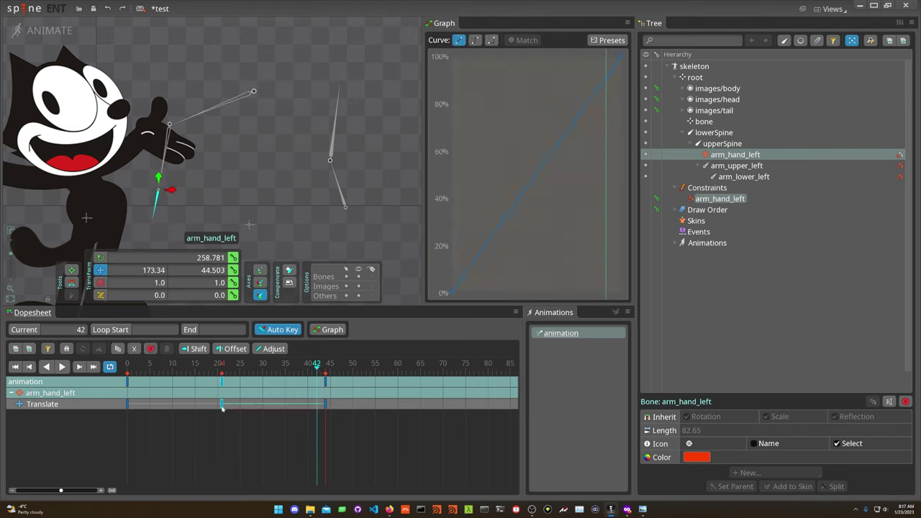
left_click(63, 367)
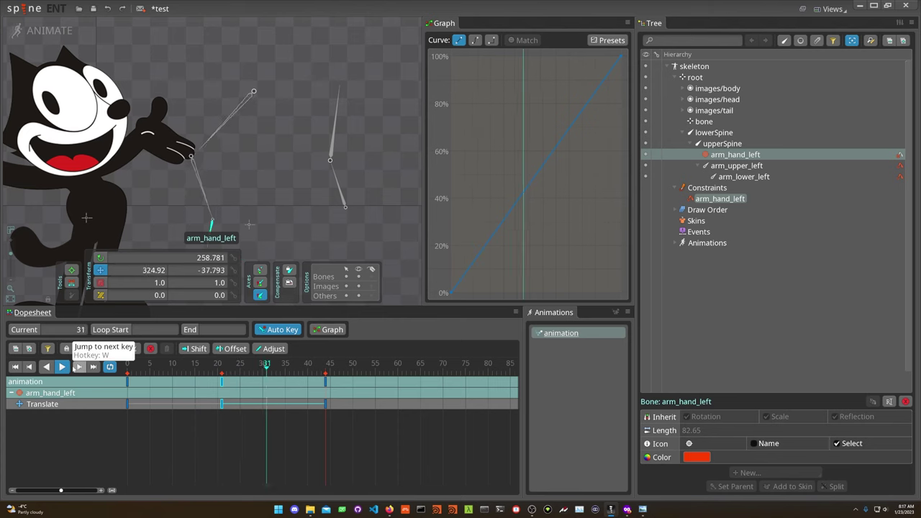
key("space")
Adjust the frame 21 pose by translating arm_hand_left to about X 475.16, Y -92.177
left_click_drag(228, 370, 221, 366)
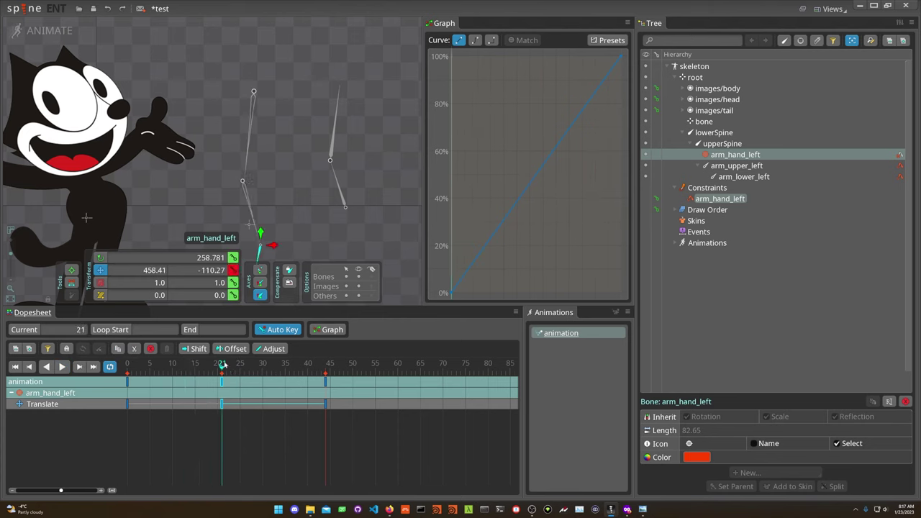
left_click_drag(296, 231, 298, 235)
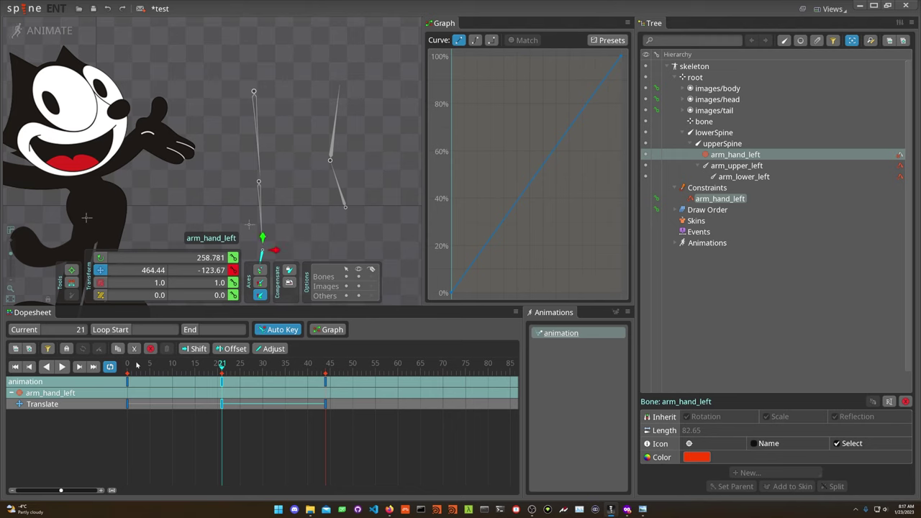
left_click_drag(136, 366, 221, 367)
mouse_move(282, 253)
left_mouse_down()
mouse_move(291, 236)
mouse_move(275, 262)
left_mouse_up()
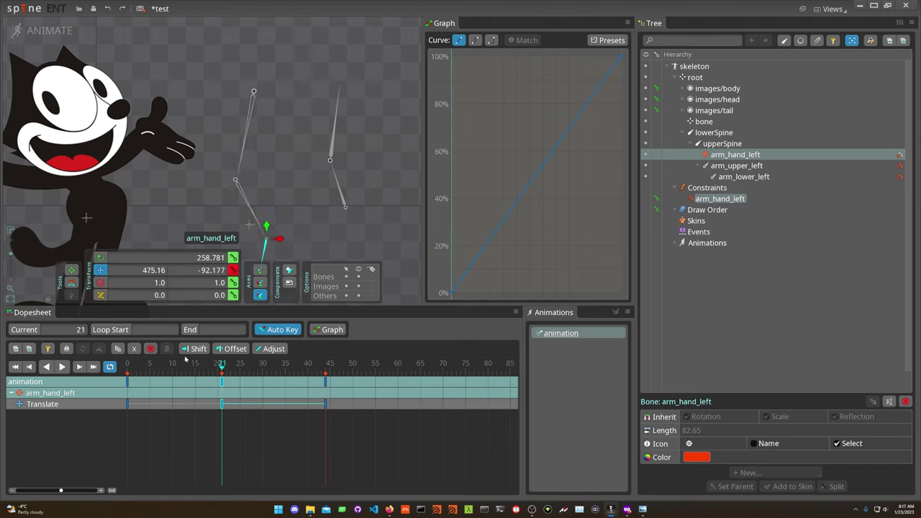
Give the frame 0 Translate key a Bezier curve and lower its end handle to about 34% for a slow start
left_click_drag(168, 377, 109, 424)
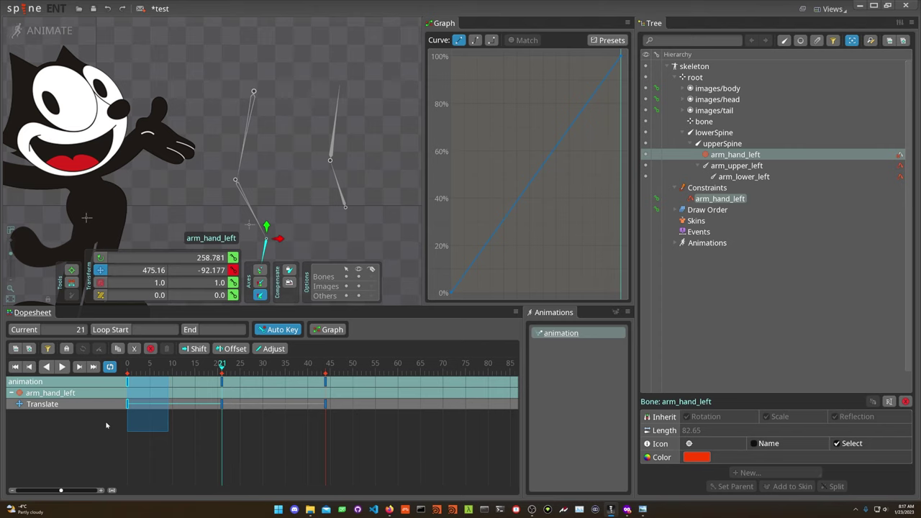
left_click(474, 41)
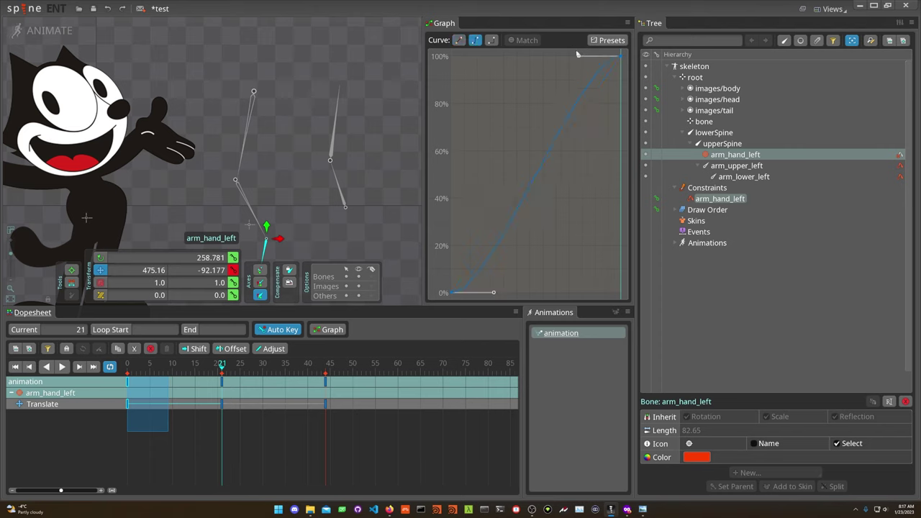
left_click_drag(578, 54, 603, 212)
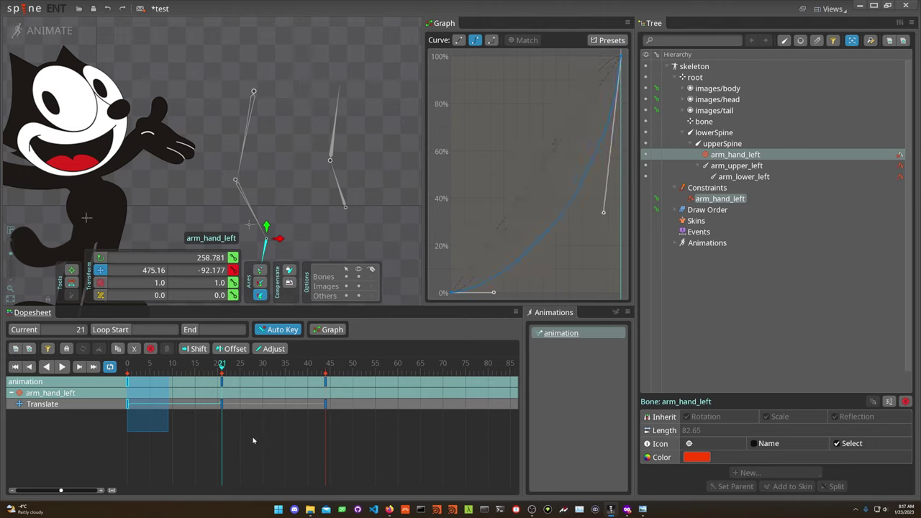
Give the frame 21 Translate key a Bezier curve and raise its start handle steeply for a fast start
left_click_drag(252, 440, 219, 398)
left_click(475, 40)
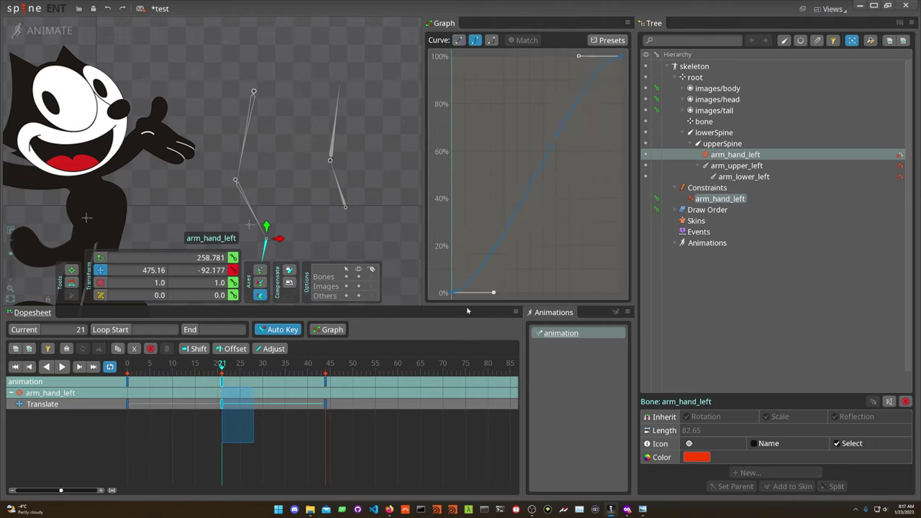
left_click_drag(495, 293, 437, 168)
Deselect the keys and play the arm animation from frame 0
left_click(316, 437)
key("Home")
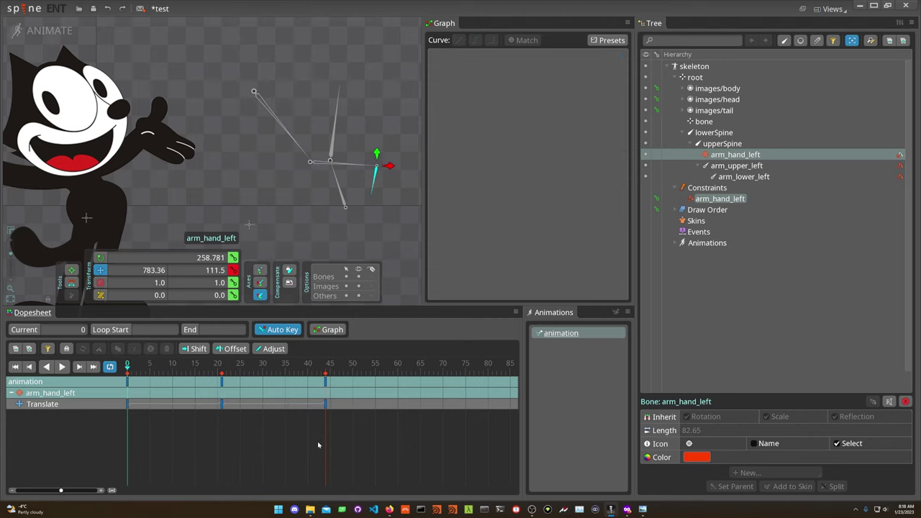
key("d")
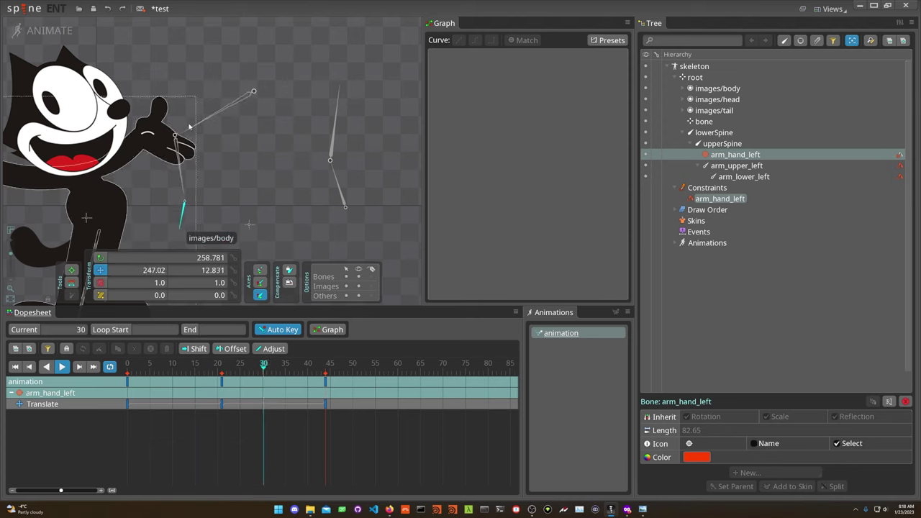
Return to Setup mode and select the arm_upper_left bone, followed by the character's tail image
left_click(45, 30)
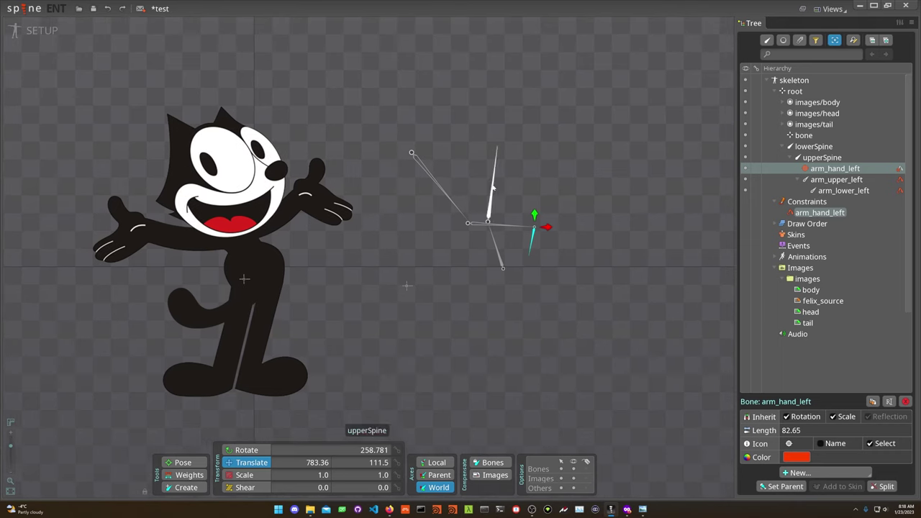
left_click_drag(467, 148, 489, 160)
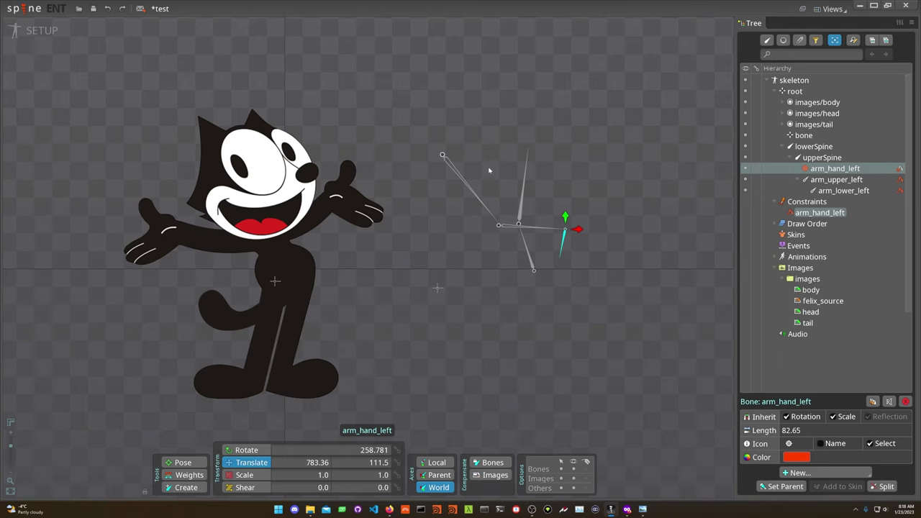
left_click_drag(97, 195, 180, 200)
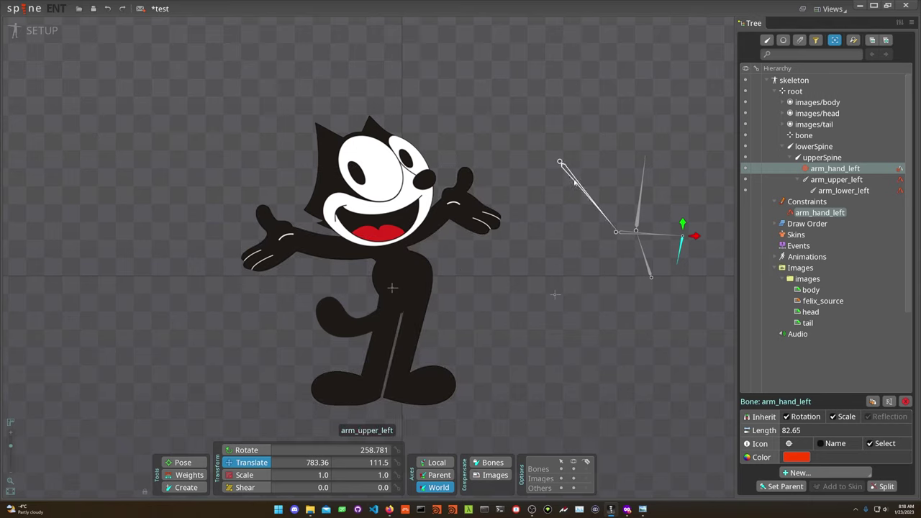
left_click(574, 182)
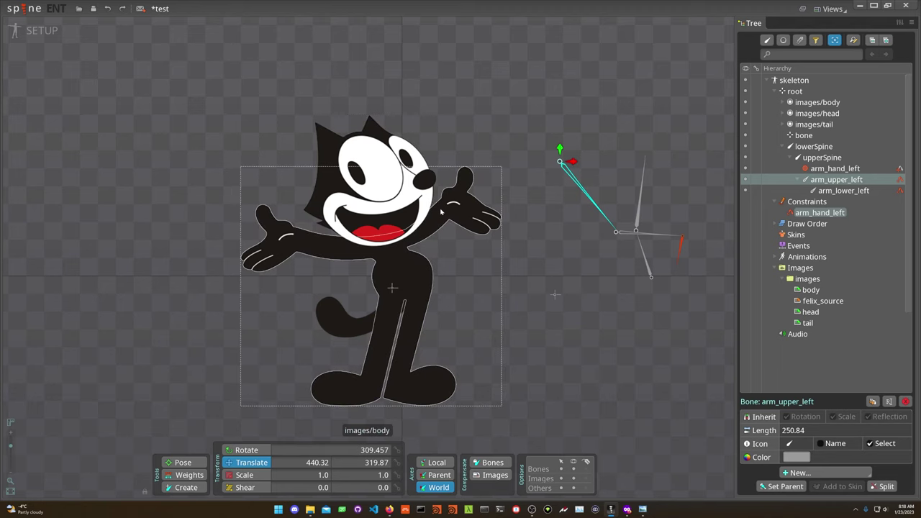
left_click(347, 324)
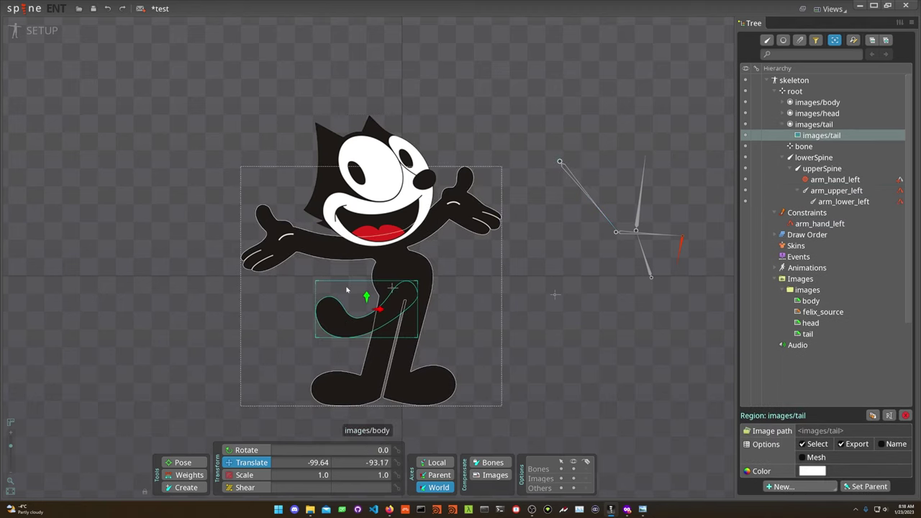
Delete the lowerSpine bone with all its children, and delete the remaining practice bone named bone
left_click(817, 157)
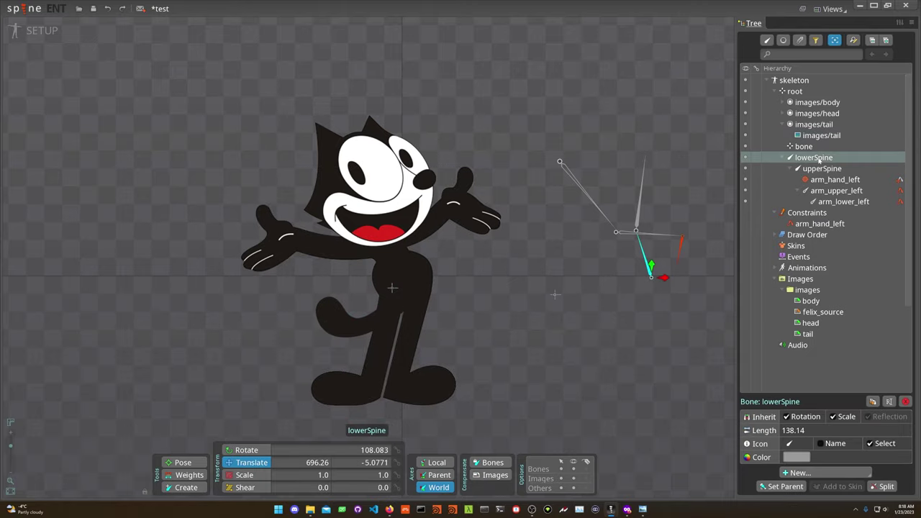
key("Delete")
key("Return")
left_click(807, 147)
key("Delete")
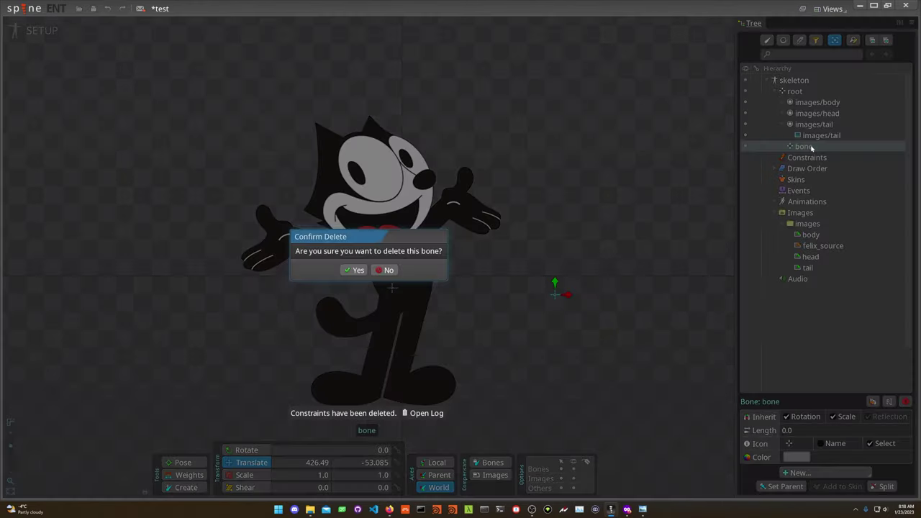
key("Return")
Create a new parent bone for the images/tail slot under root
left_click(811, 128)
left_click_drag(431, 224, 509, 188)
left_click_drag(544, 262, 593, 265)
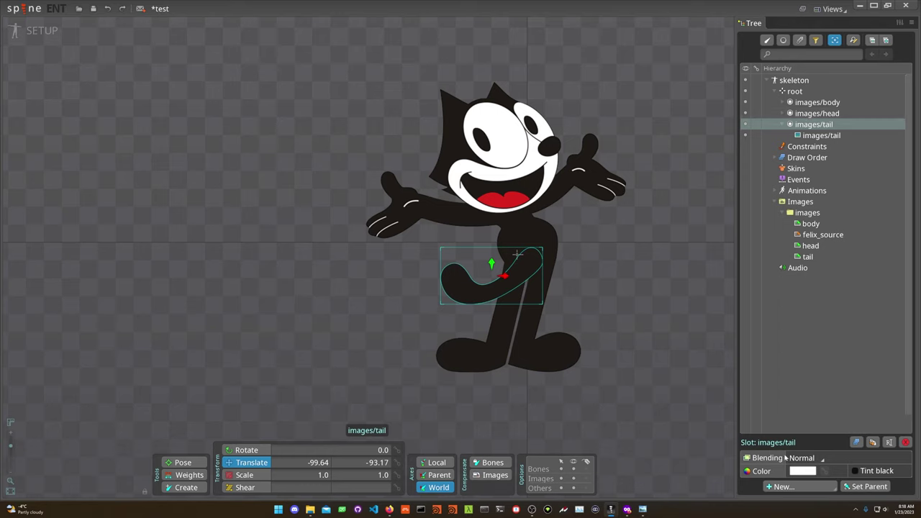
left_click(795, 487)
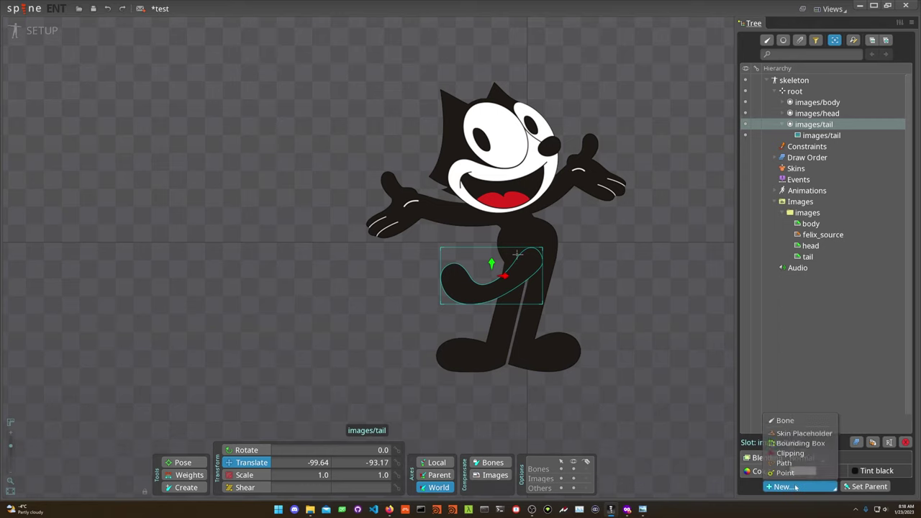
left_click(790, 414)
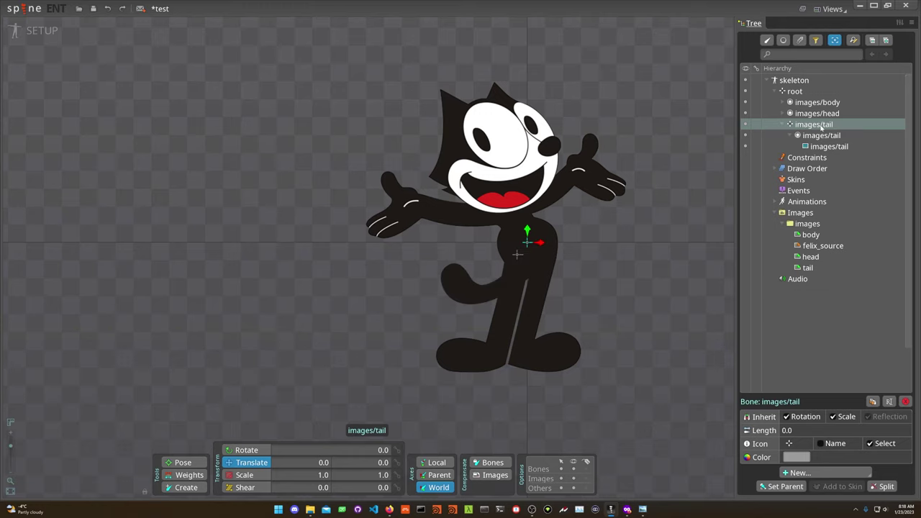
Rename the images/tail bone to tail, renaming its slot as well but leaving the attachment name unchanged
double_click(813, 124)
left_click_drag(337, 245, 284, 247)
key("BackSpace")
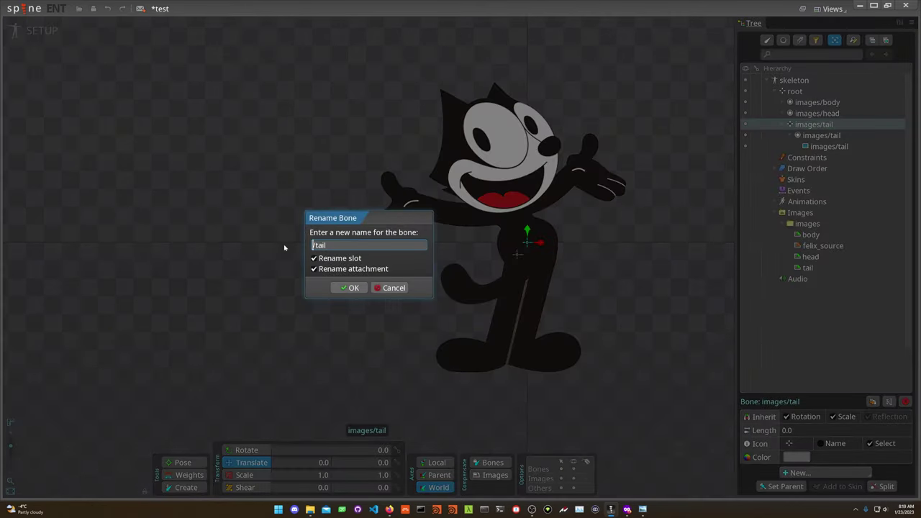
left_click(331, 271)
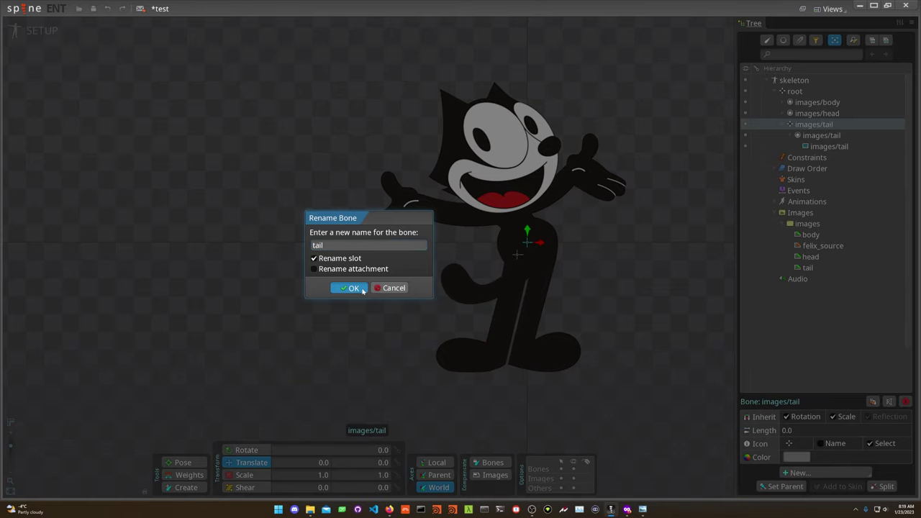
left_click(352, 288)
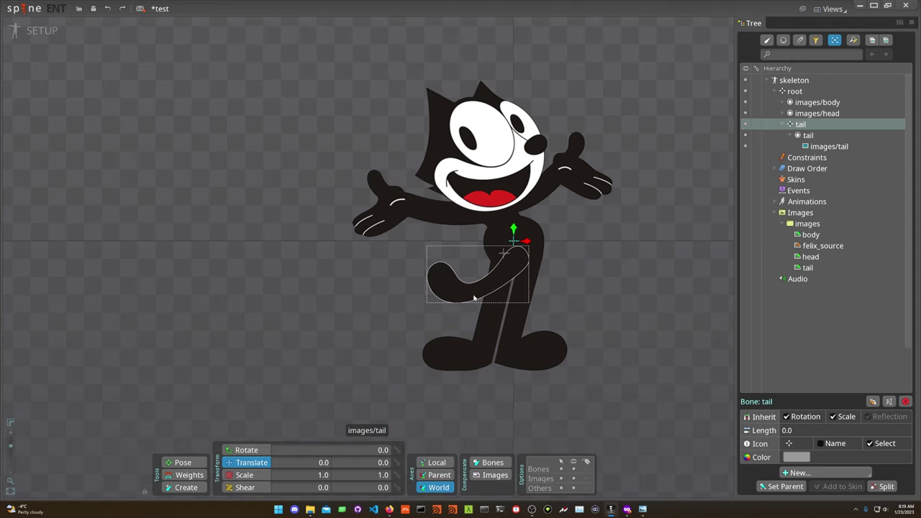
Move the tail bone up by about 8 units on the Y axis
left_click(583, 272)
left_click_drag(582, 271, 589, 273)
left_click(790, 136)
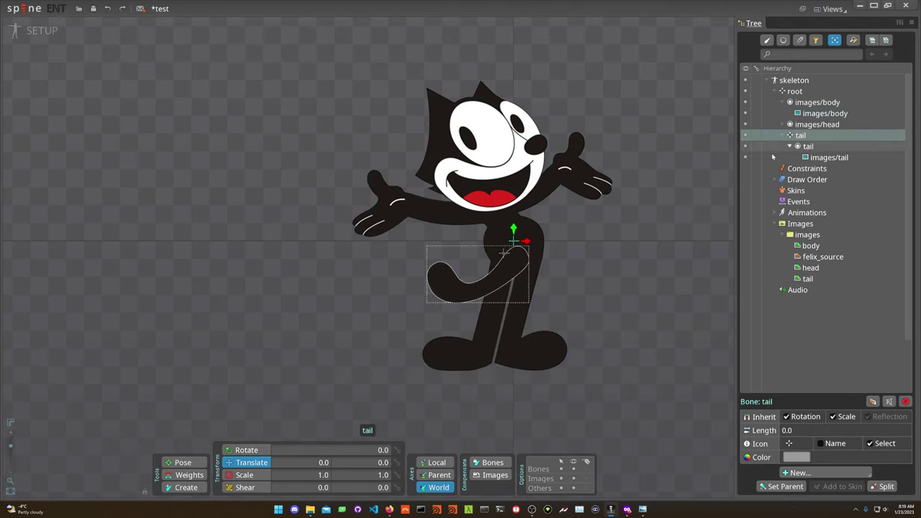
left_click_drag(672, 223, 672, 220)
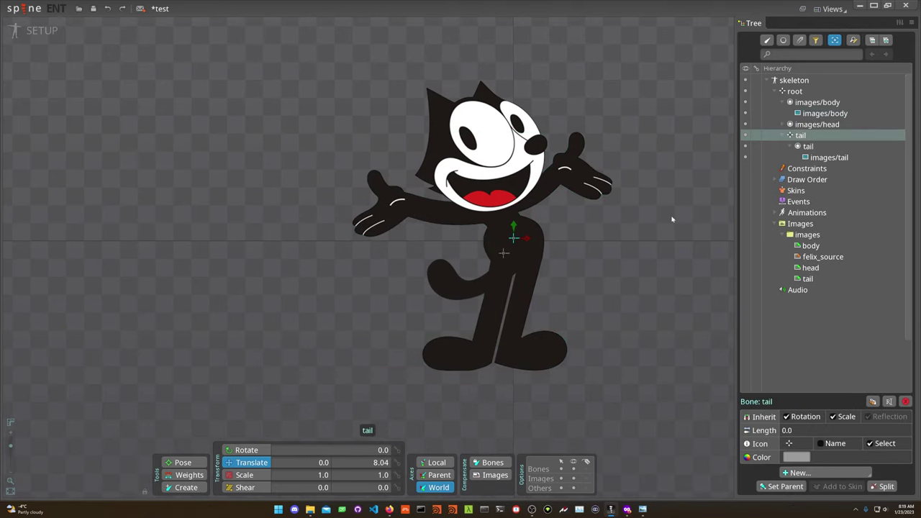
Create a chain of four bones along the tail image, from its base inside the body to the curled tip
left_click(198, 489)
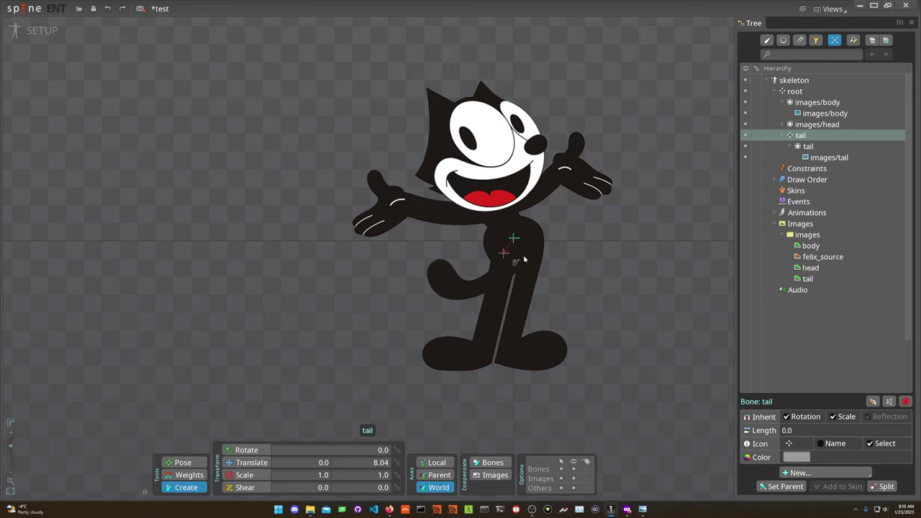
left_click_drag(519, 259, 443, 285)
left_click_drag(443, 284, 441, 267)
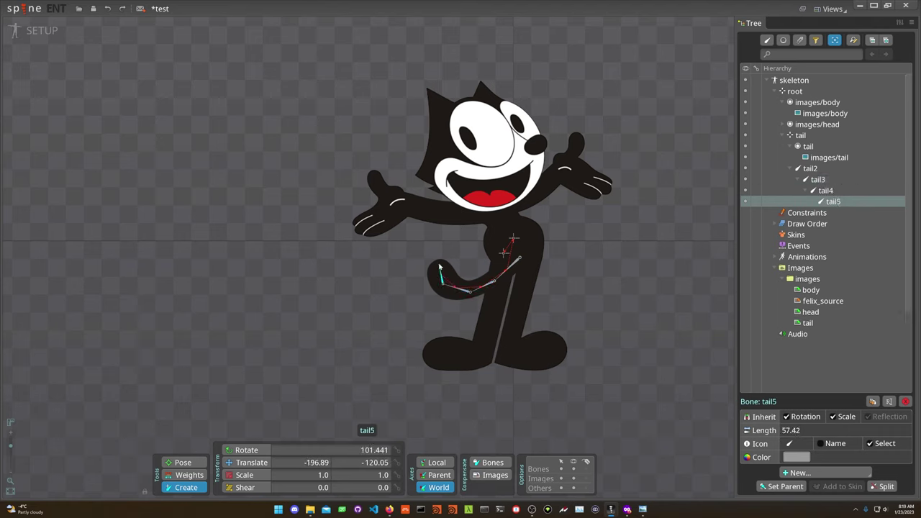
key("g")
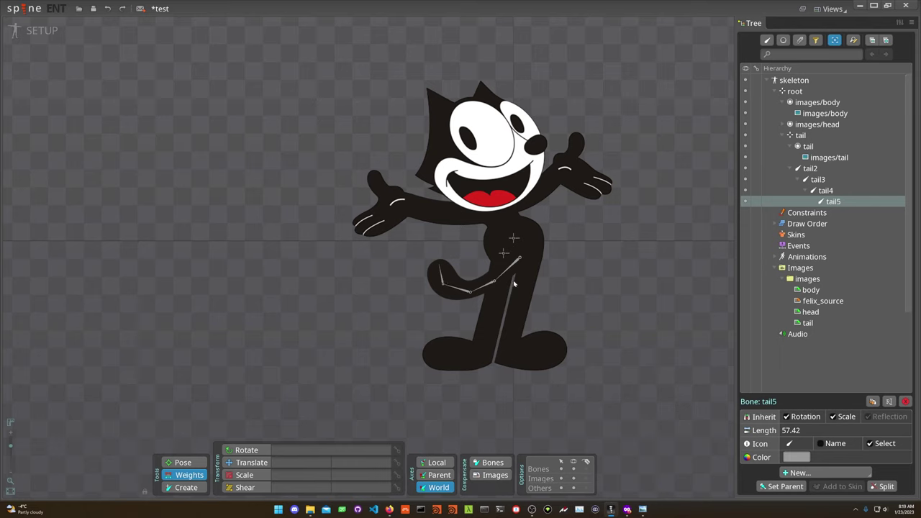
Reparent the tail2 bone chain directly under the root bone
left_click(813, 169)
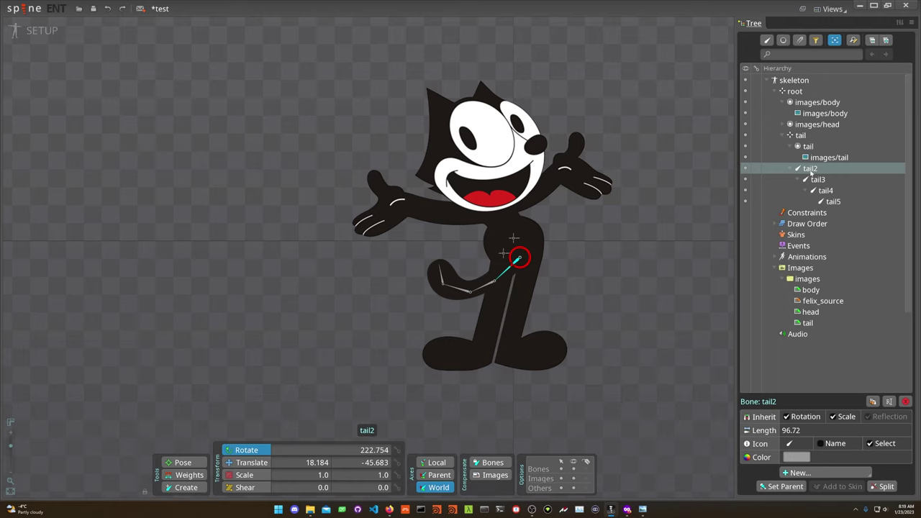
left_click_drag(811, 170, 788, 92)
key("v")
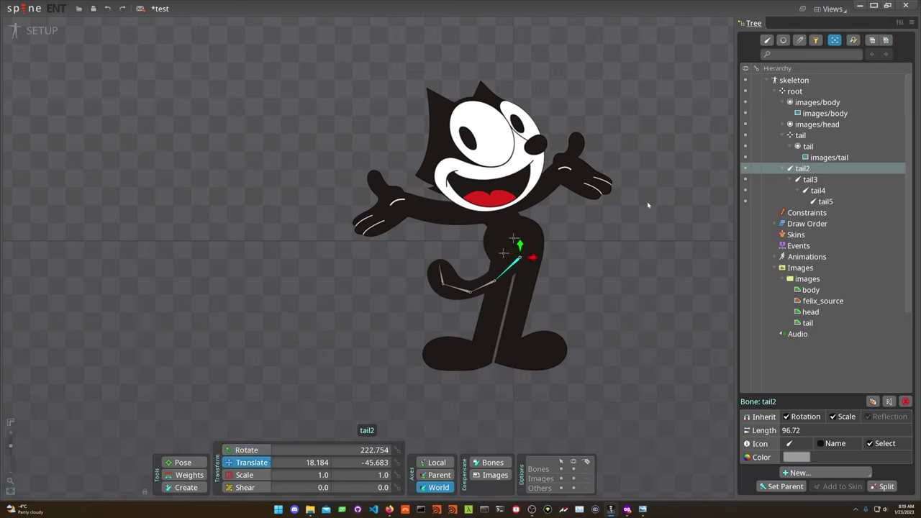
Try moving the tail2 bone chain independently of the tail image, and undo the move
left_click_drag(652, 217, 645, 201)
key("ctrl+z")
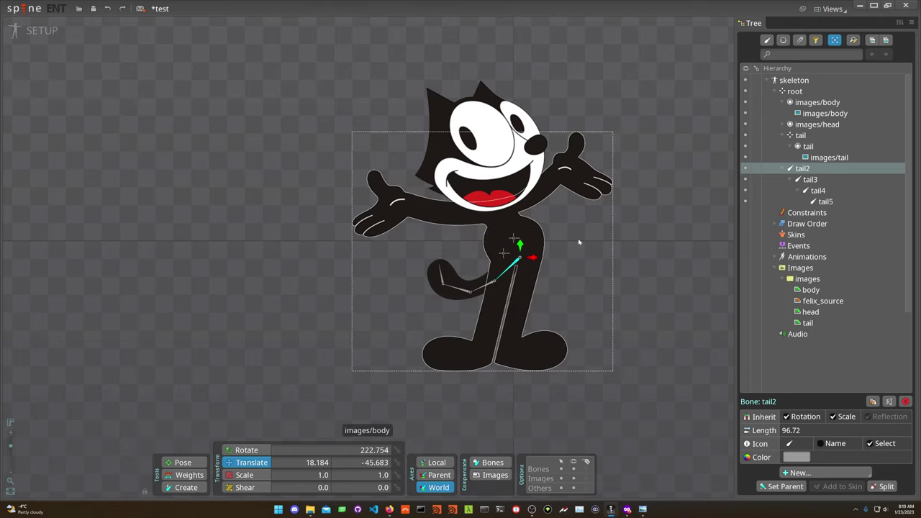
left_click_drag(658, 239, 623, 232)
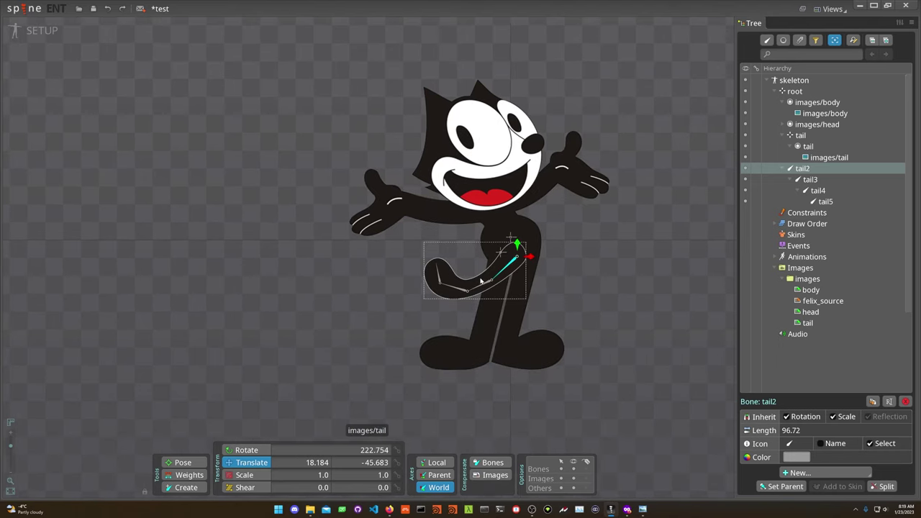
left_click(482, 281)
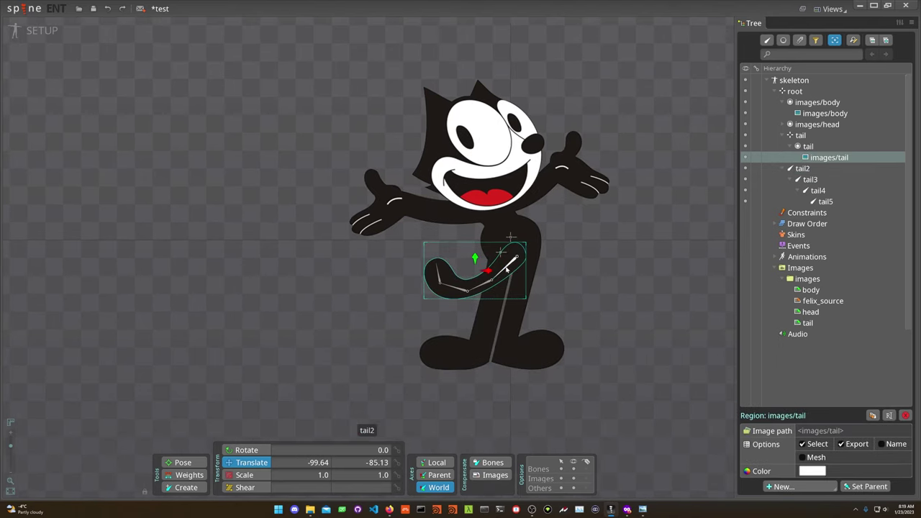
left_click(508, 271)
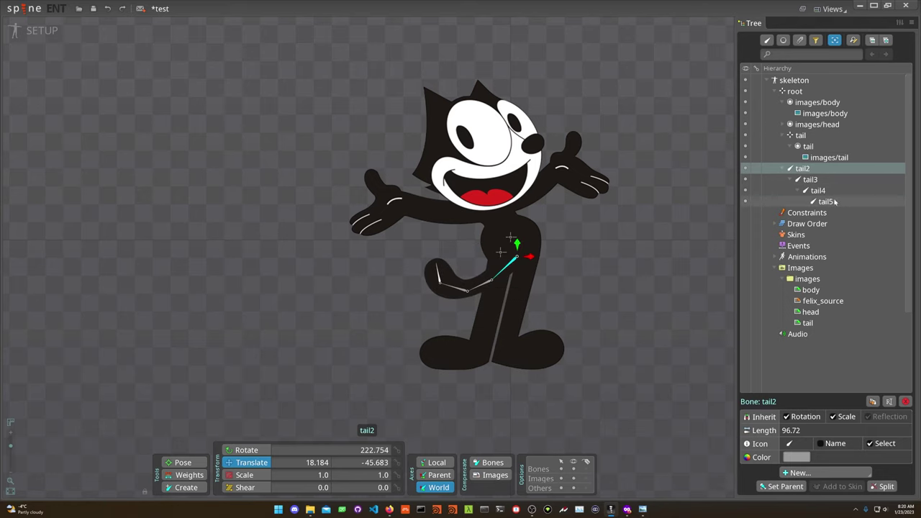
Create a new path named tail_path under the root bone
left_click(812, 94)
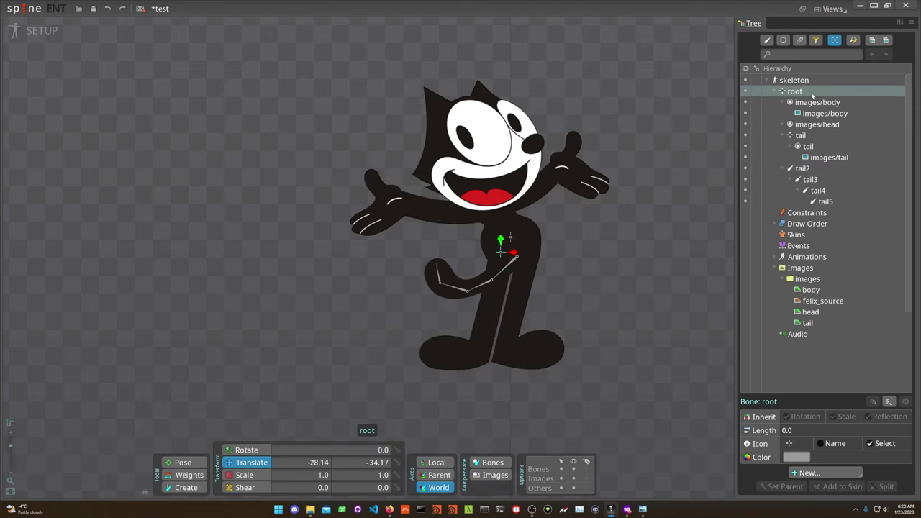
left_click(810, 473)
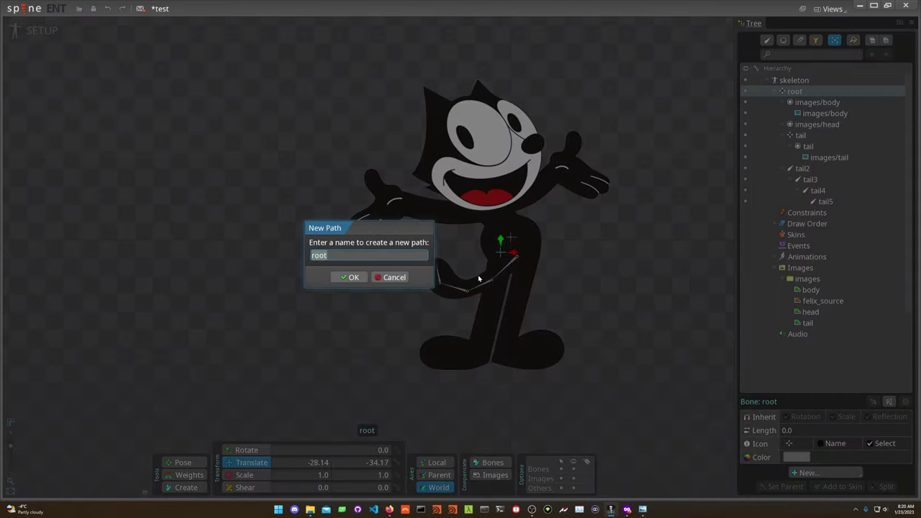
left_click(809, 446)
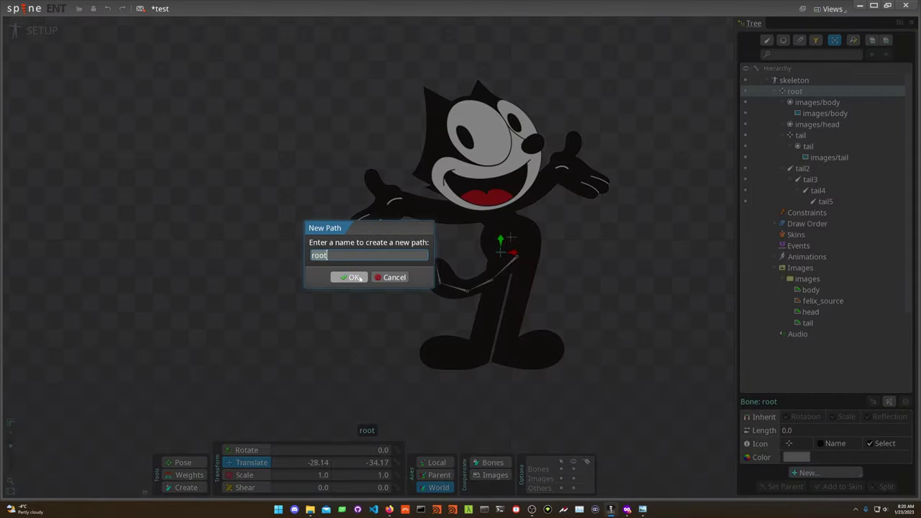
type("tail_path")
left_click(360, 279)
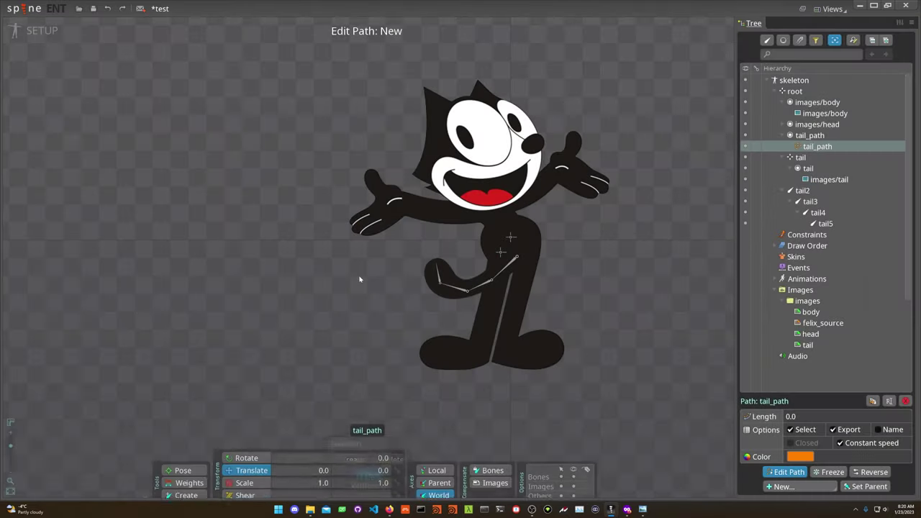
Draw the path from the tail's base to its tip, shape its handles to follow the tail bones, and finish path editing
left_click(517, 258)
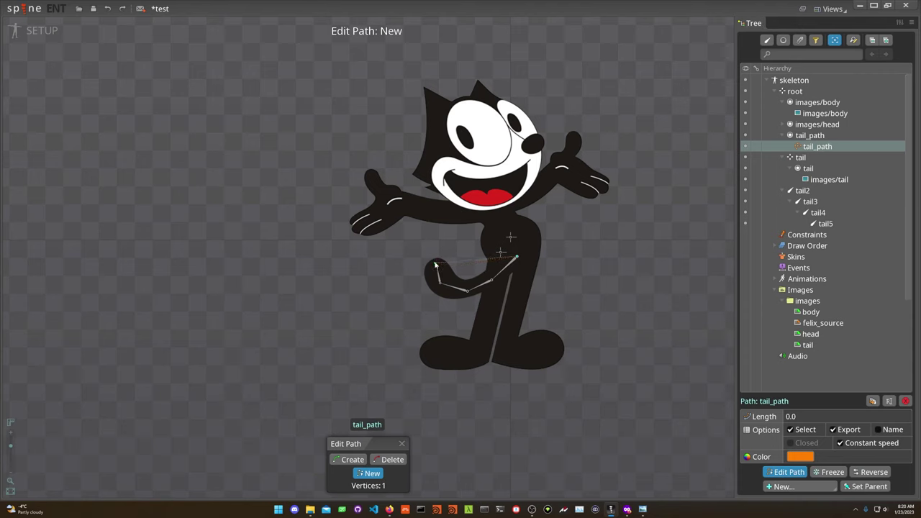
left_click_drag(435, 265, 434, 233)
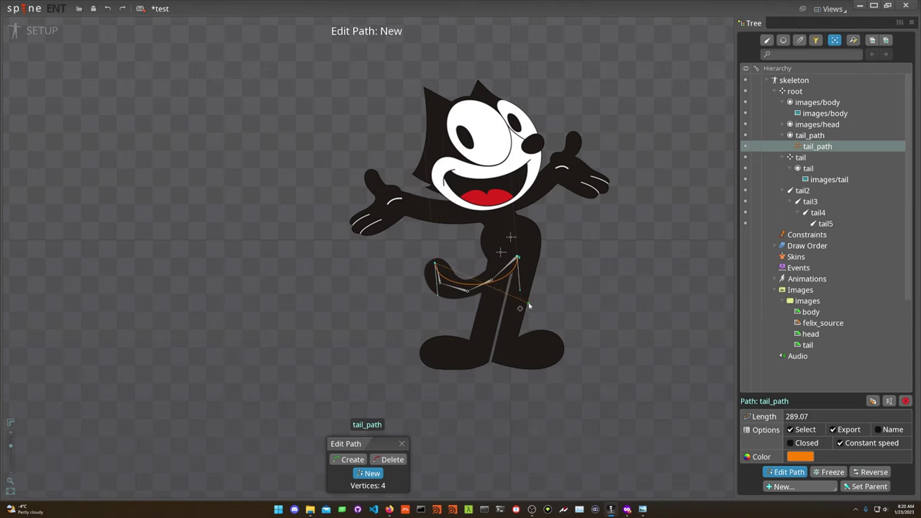
left_click_drag(523, 293, 453, 283)
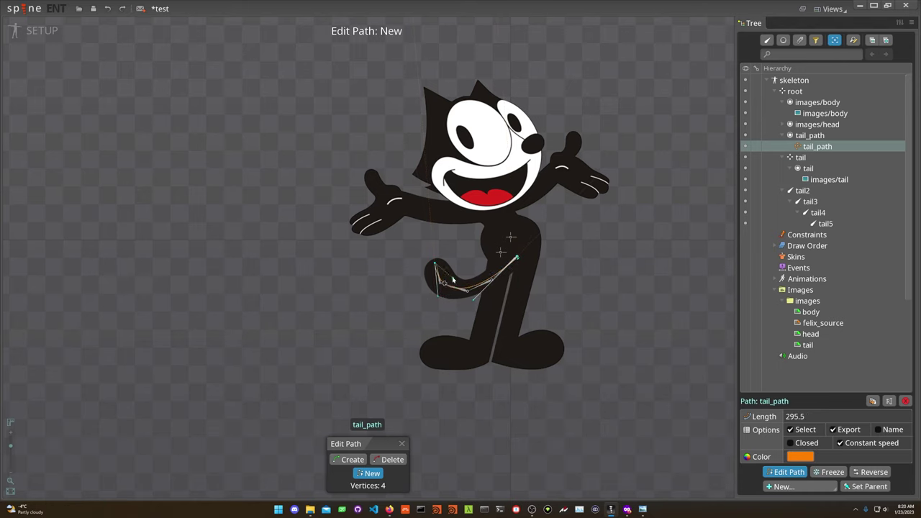
key("ctrl")
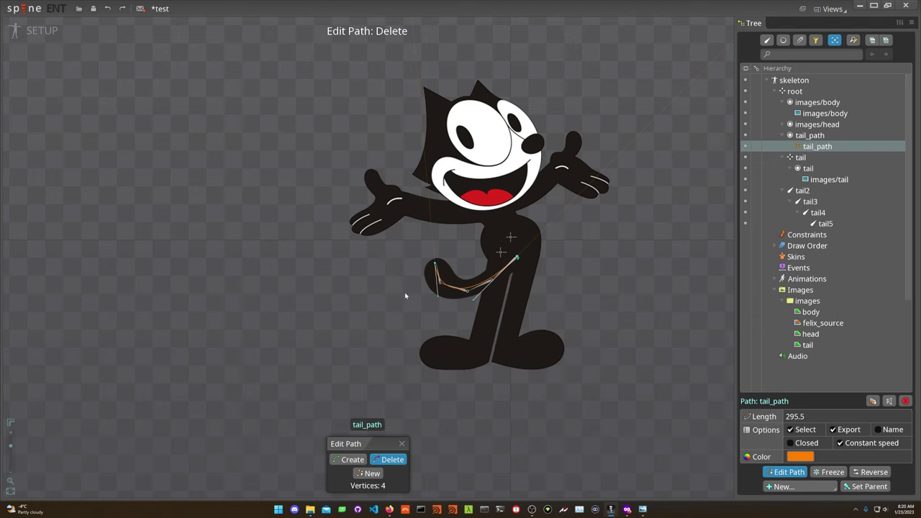
key("Escape")
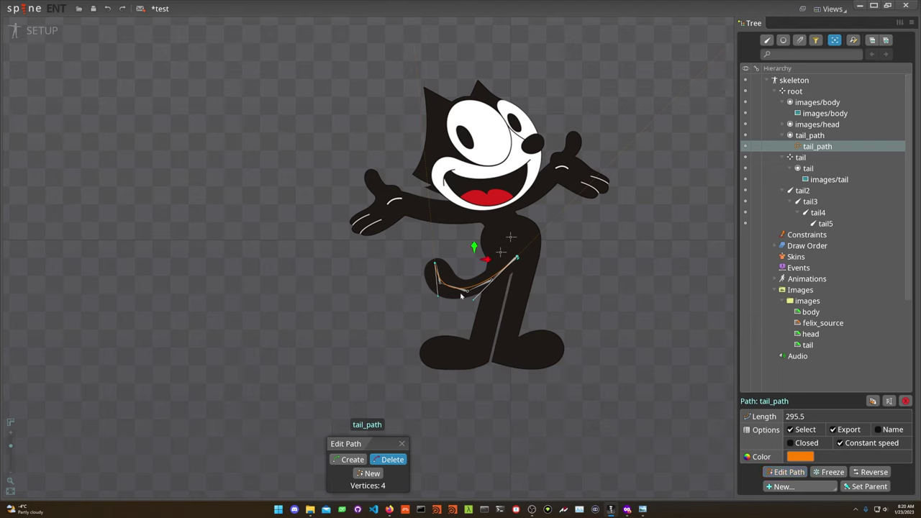
left_click_drag(638, 301, 638, 302)
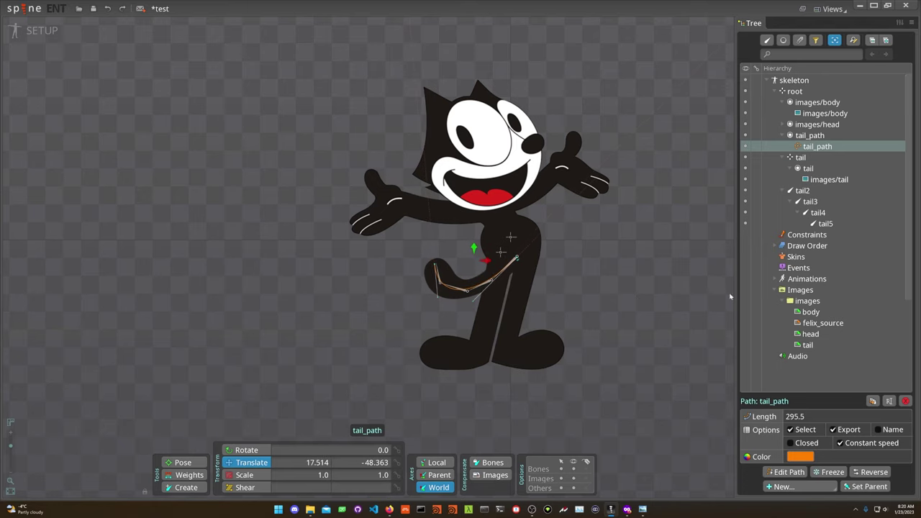
Create a path constraint named tail_path on bones tail2 to tail5, with the tail_path path as target
left_click(851, 191)
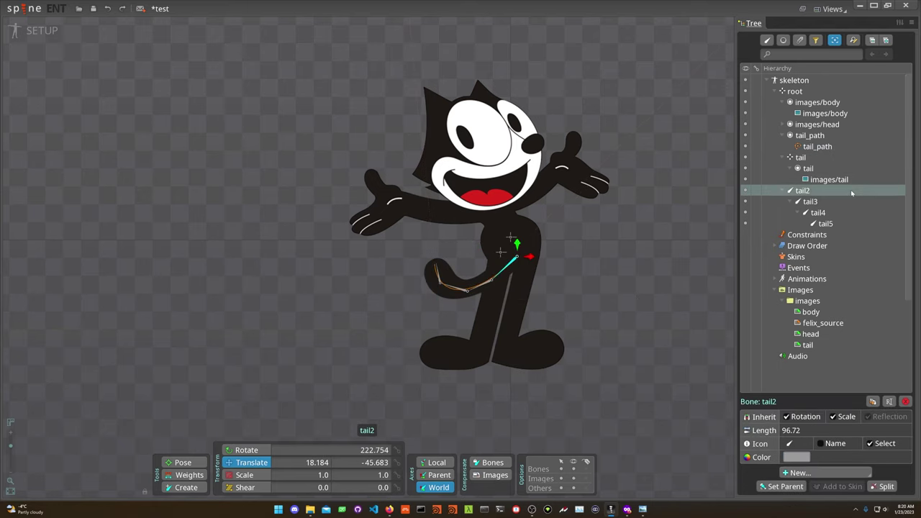
left_click(834, 224, "shift")
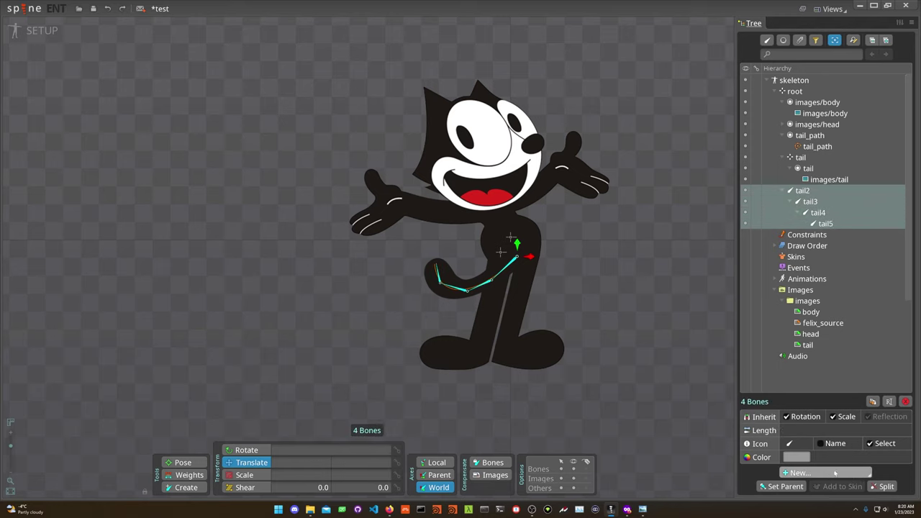
left_click(799, 473)
left_click(826, 447)
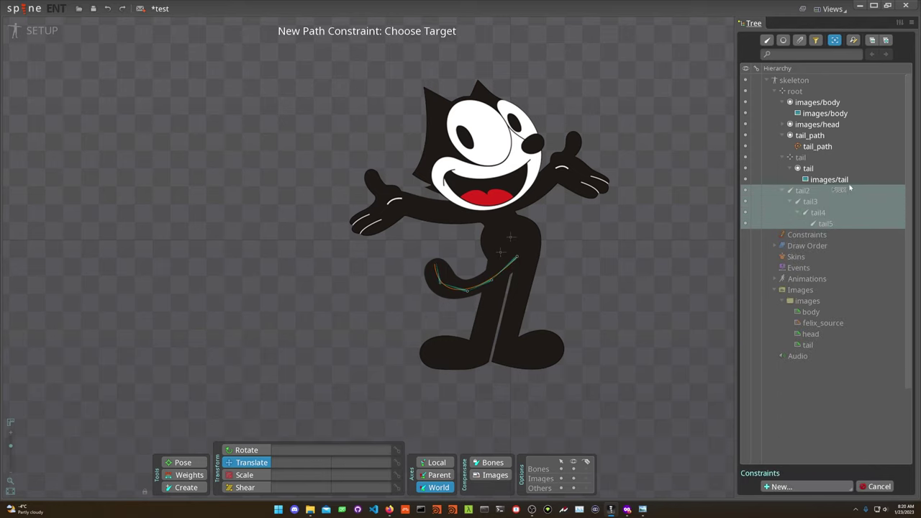
left_click(834, 147)
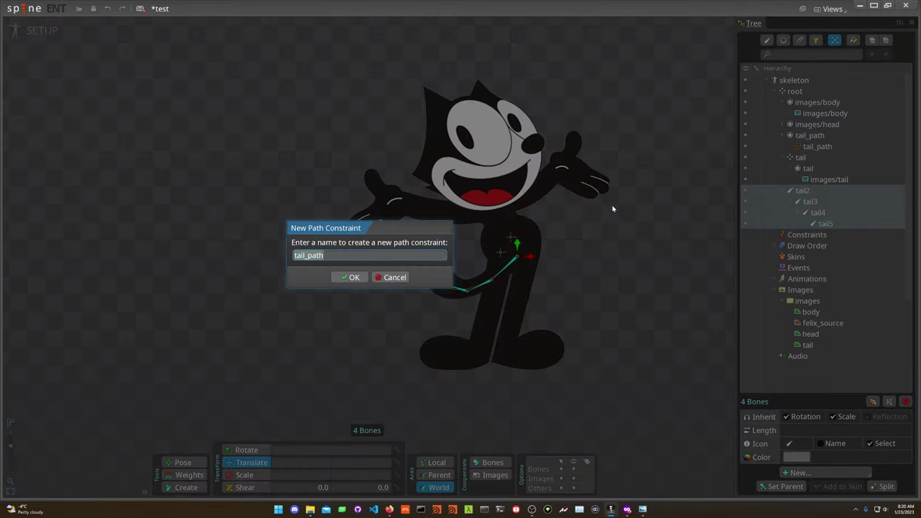
left_click(349, 277)
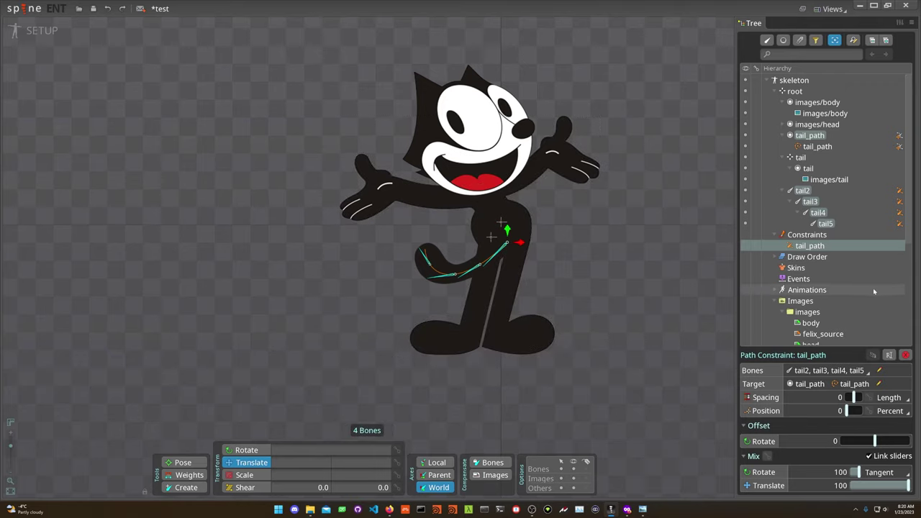
Set the tail_path constraint's rotate mix mode to Chain Scale
scroll(462, 279, "up", 2)
scroll(418, 270, "up", 2)
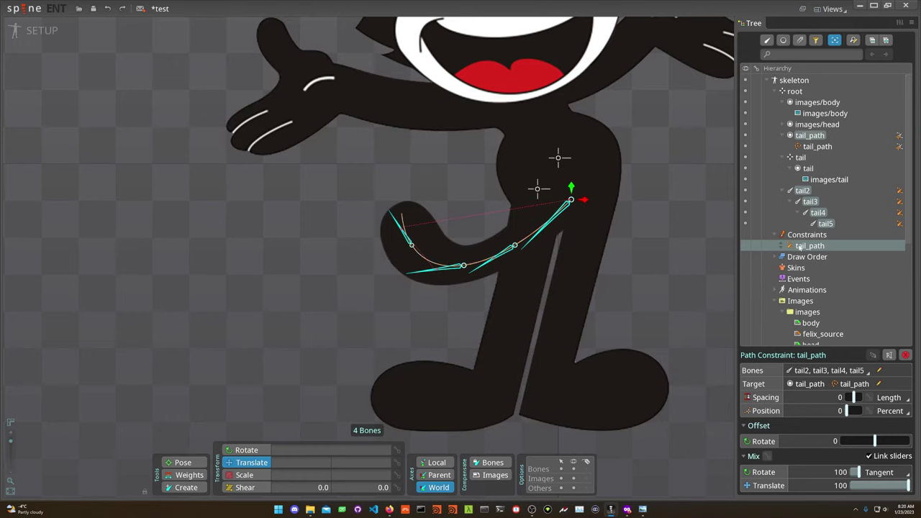
left_click(891, 472)
left_click(888, 457)
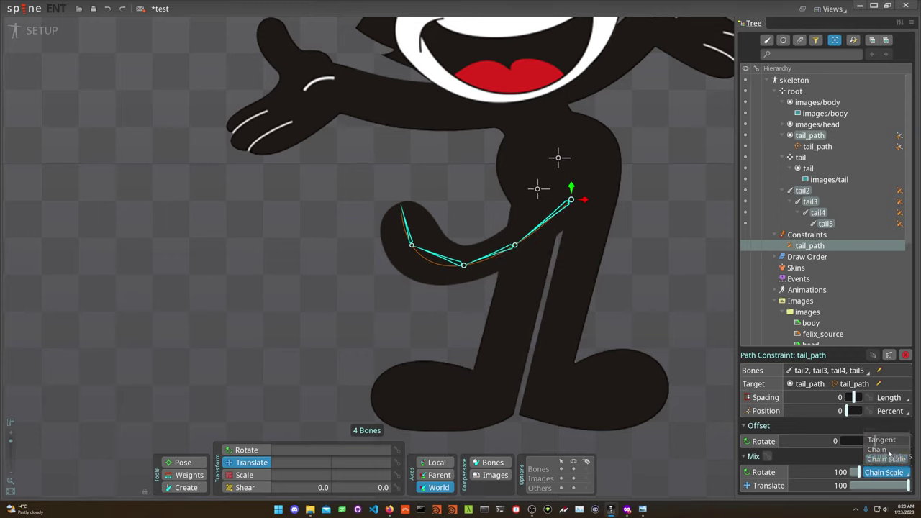
Select the tail_path path and nudge its end vertex slightly at the tail's tip
scroll(617, 273, "down", 2)
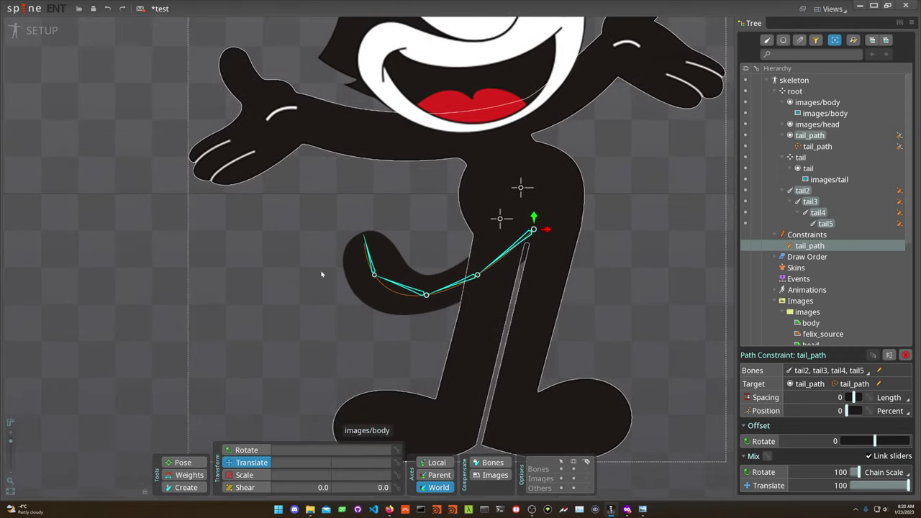
left_click(365, 255)
left_click(366, 252)
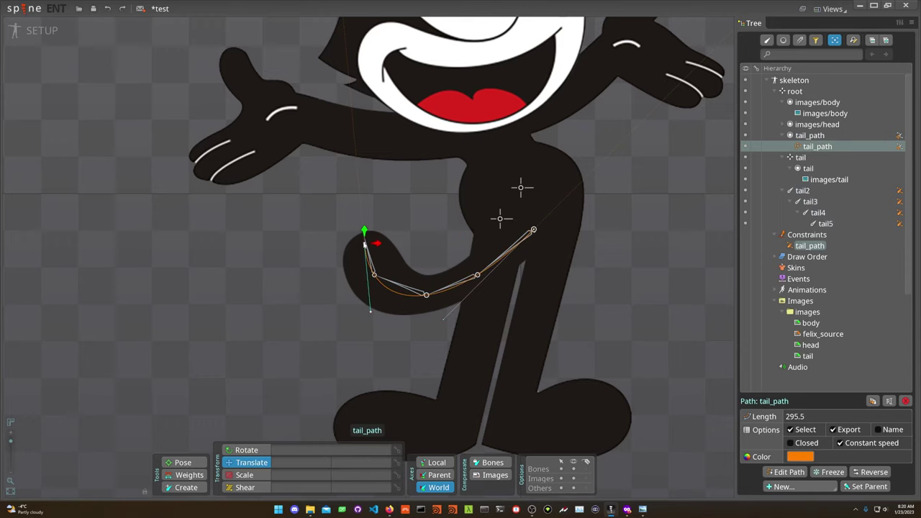
left_click(364, 249)
left_click(365, 246)
mouse_move(365, 246)
left_mouse_down()
mouse_move(367, 267)
mouse_move(413, 216)
mouse_move(367, 226)
mouse_move(358, 243)
mouse_move(375, 265)
mouse_move(369, 244)
left_mouse_up()
scroll(370, 244, "down", 1)
scroll(369, 245, "down", 2)
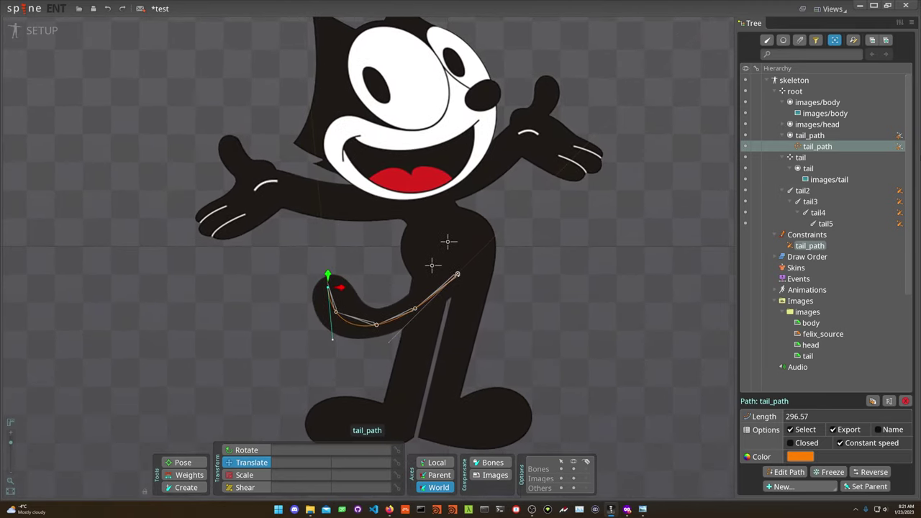
Move the end vertex of the tail_path path around the tail's tip to test how the tail bones follow
left_click(851, 168)
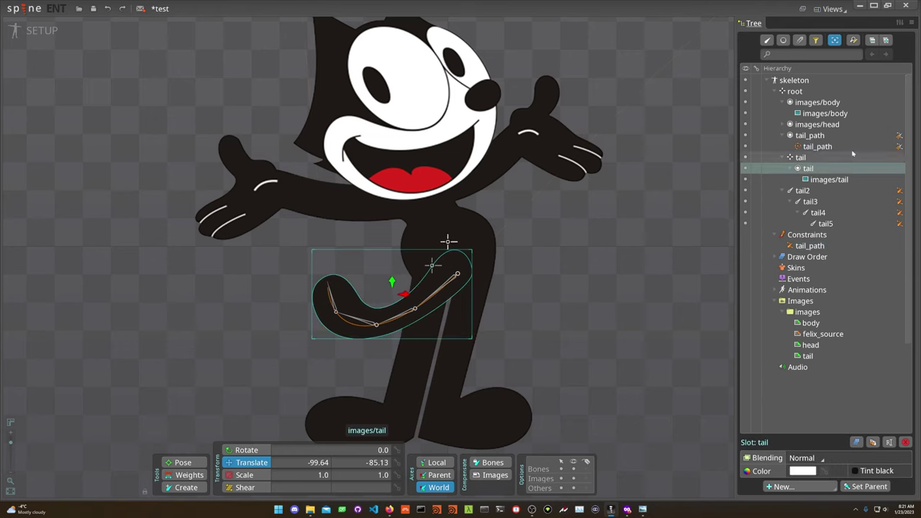
left_click(853, 147)
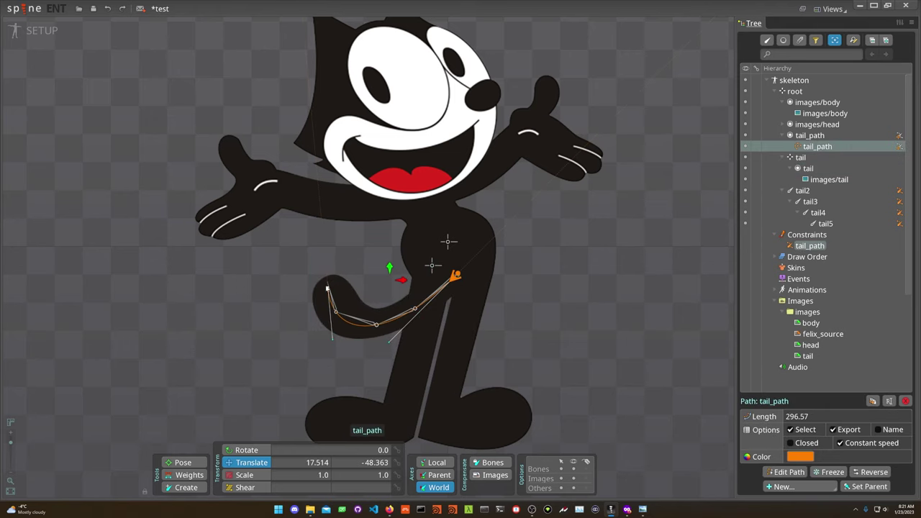
left_click_drag(346, 277, 308, 301)
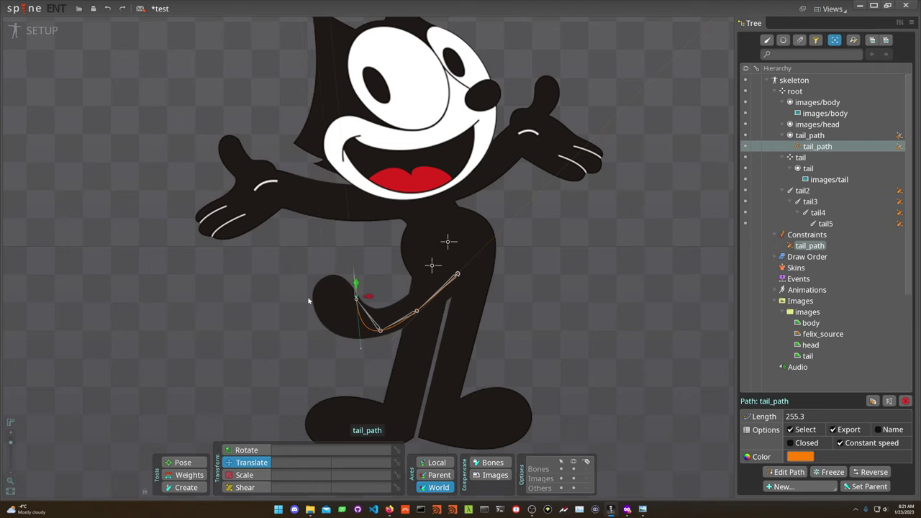
left_click_drag(333, 254, 304, 242)
Try parenting the tail bone under tail2, and move the tail_path end vertex to test how the tail image responds
left_click(827, 179)
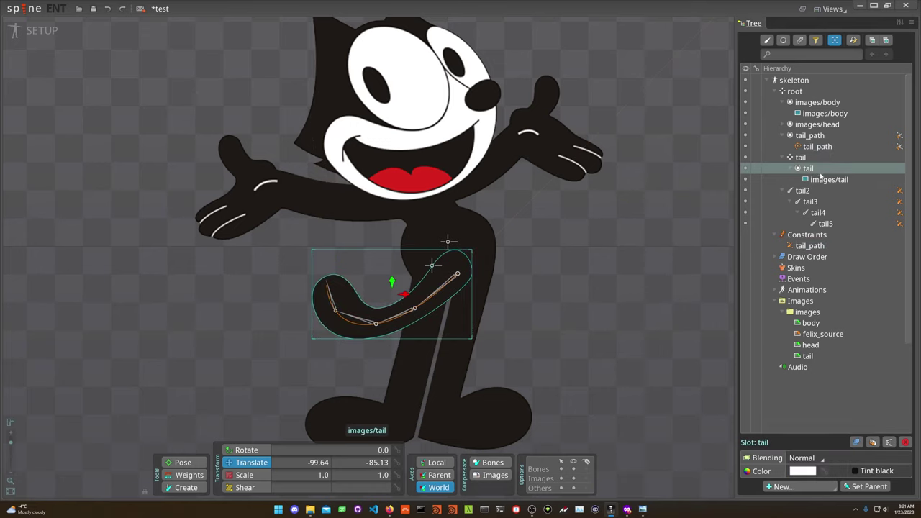
left_click(825, 168)
left_click(801, 158)
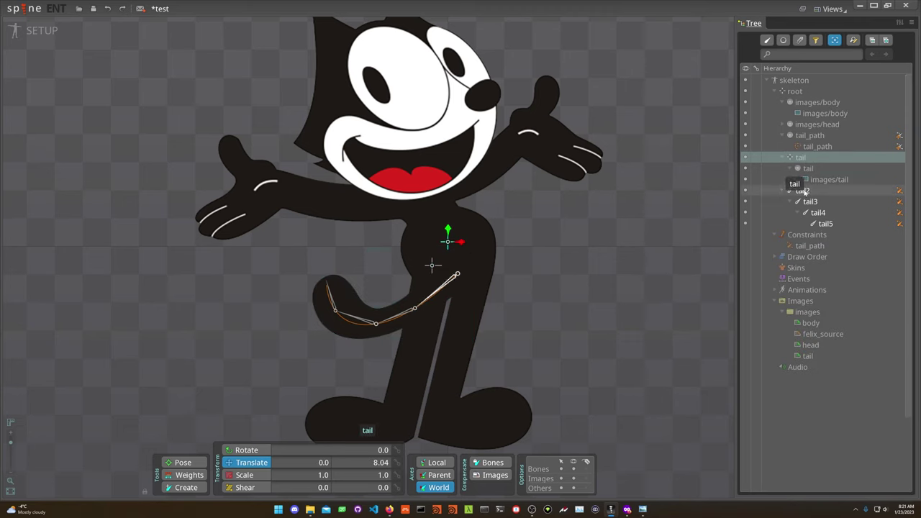
left_click_drag(805, 192, 803, 190)
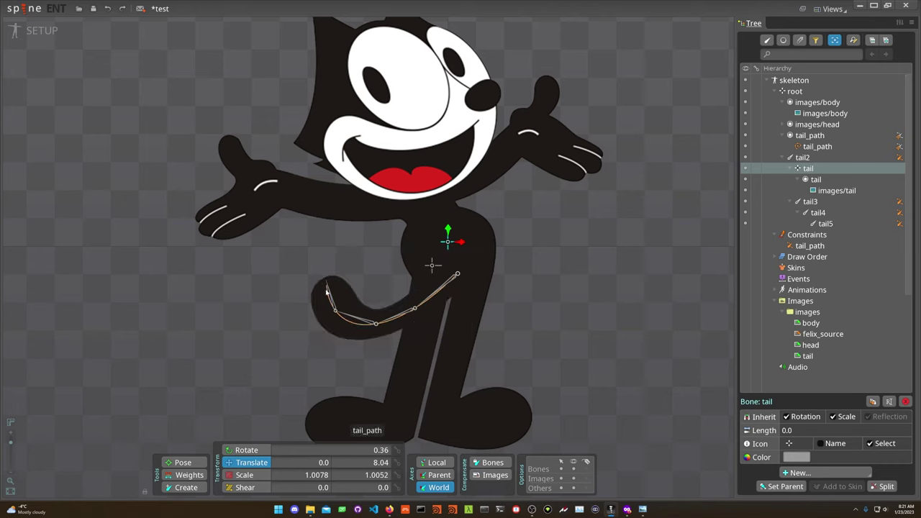
left_click(319, 290)
left_click_drag(317, 292, 340, 272)
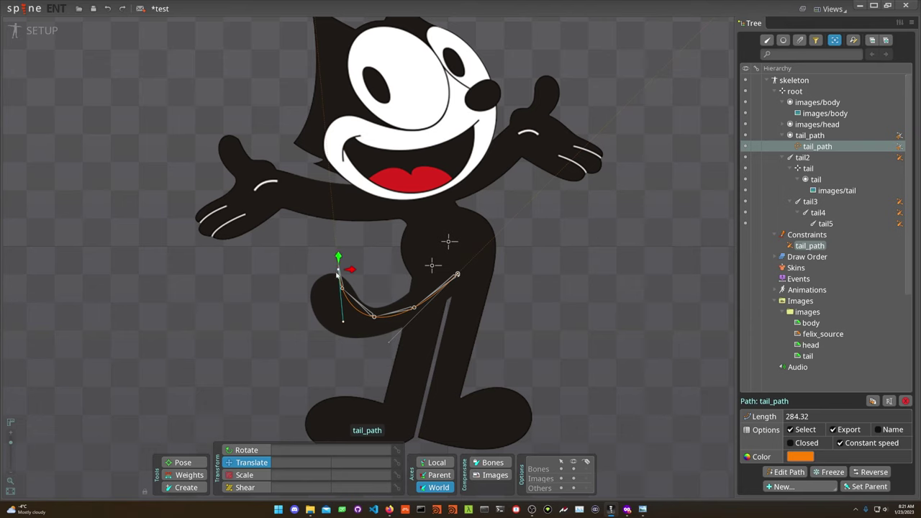
left_click_drag(337, 274, 326, 321)
Undo the test moves of the tail_path end vertex and the reparenting of the tail bone
key("ctrl+z")
key("ctrl+z")
key("ctrl+z")
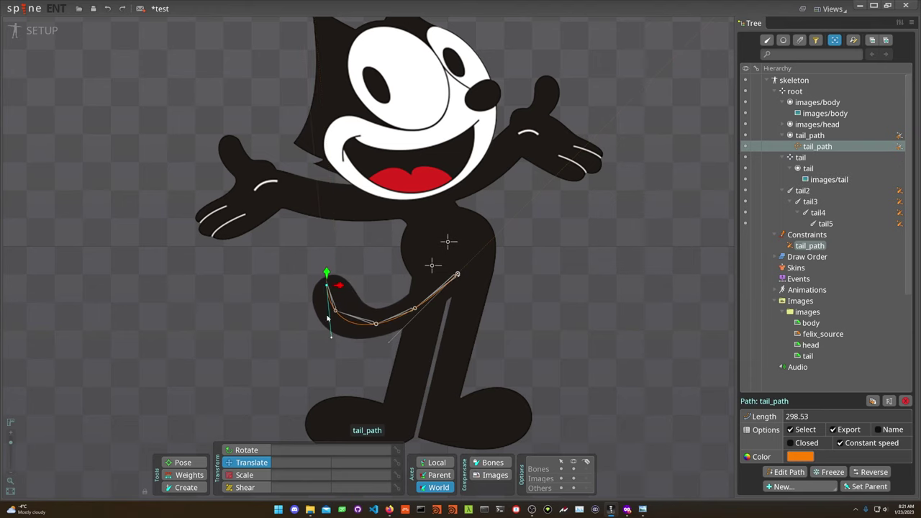
Convert the images/tail attachment to a mesh and start a new, empty mesh outline in mesh editing
left_click_drag(577, 289, 586, 291)
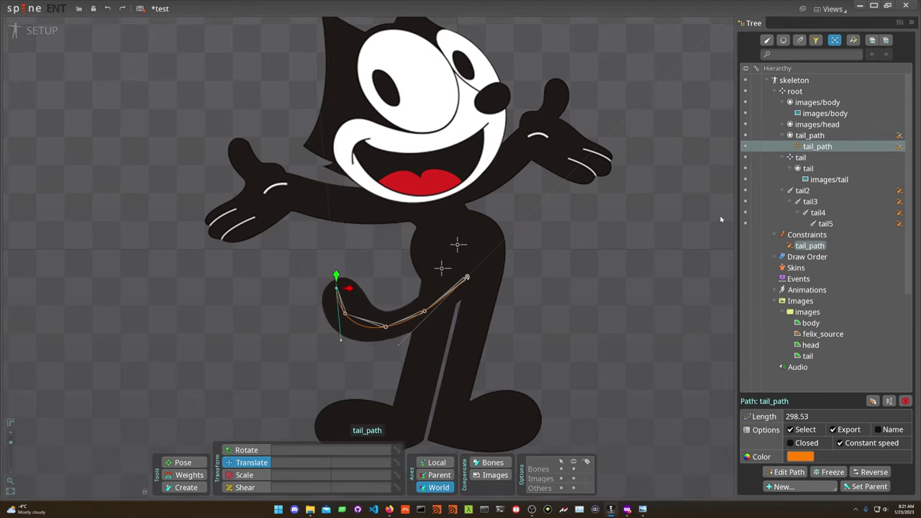
left_click_drag(667, 213, 693, 214)
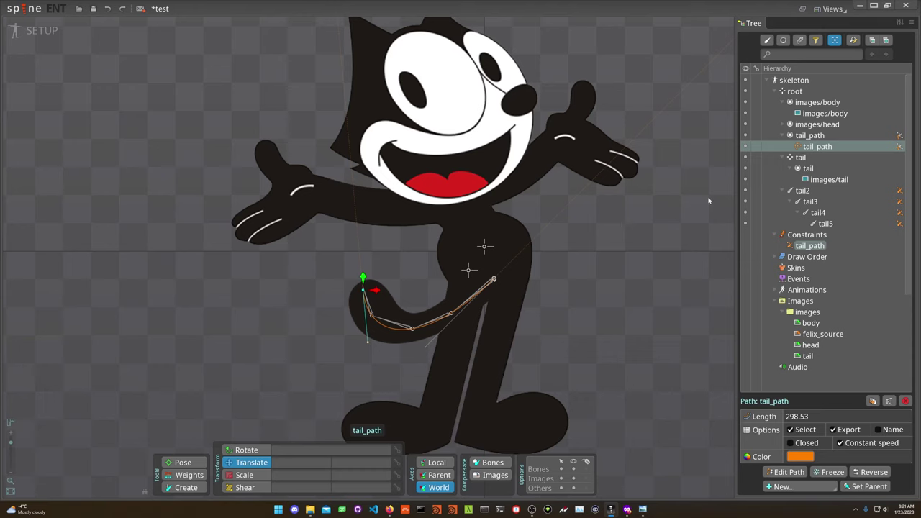
left_click_drag(638, 209, 589, 214)
left_click(770, 179)
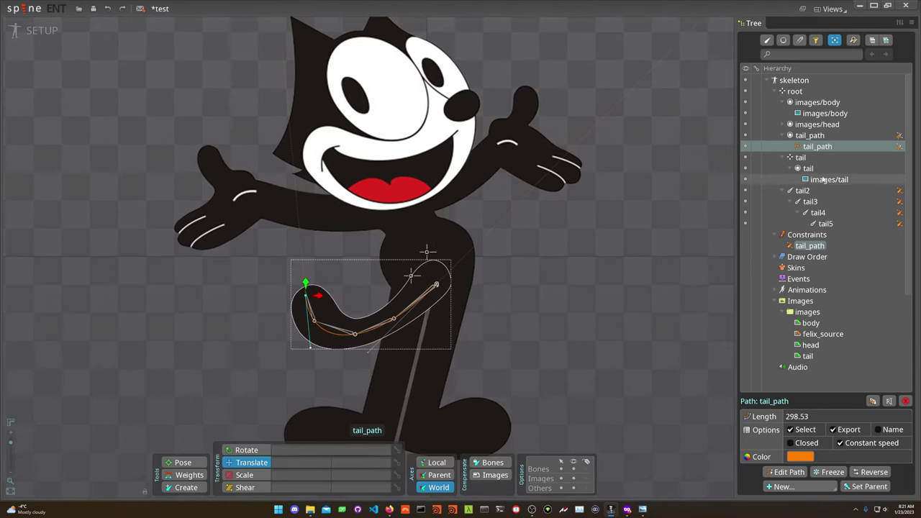
left_click_drag(563, 244, 580, 238)
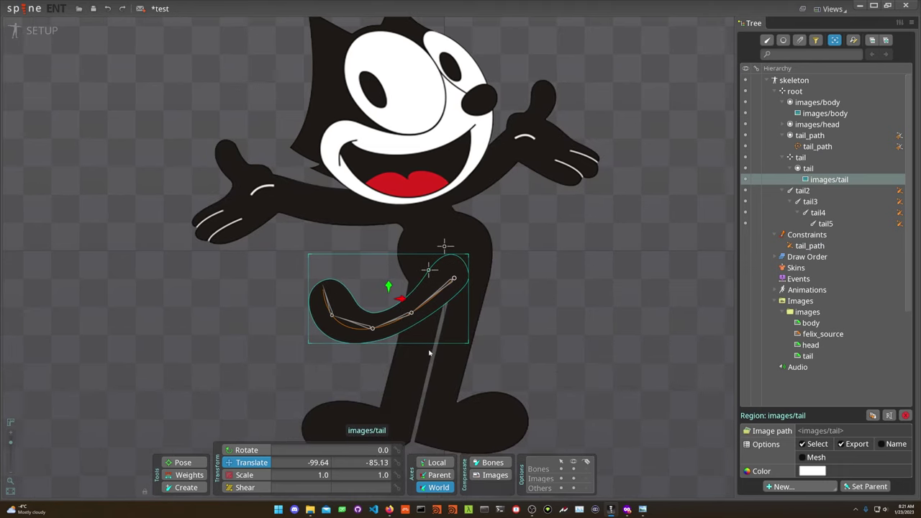
left_click_drag(661, 307, 663, 317)
left_click_drag(481, 314, 514, 322)
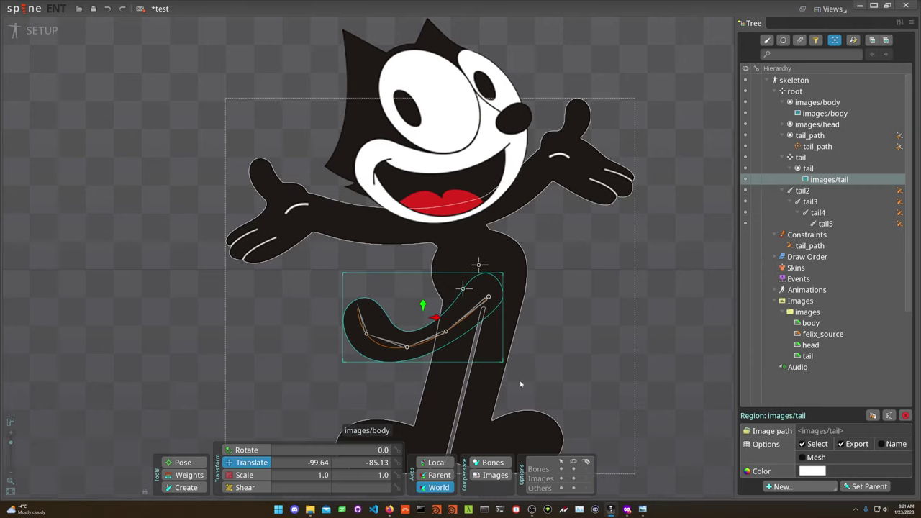
left_click_drag(647, 303, 643, 283)
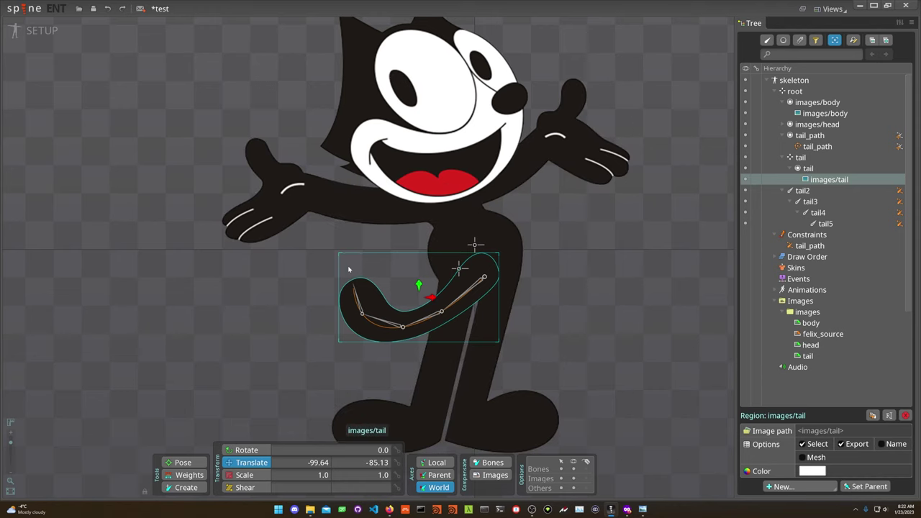
left_click(812, 457)
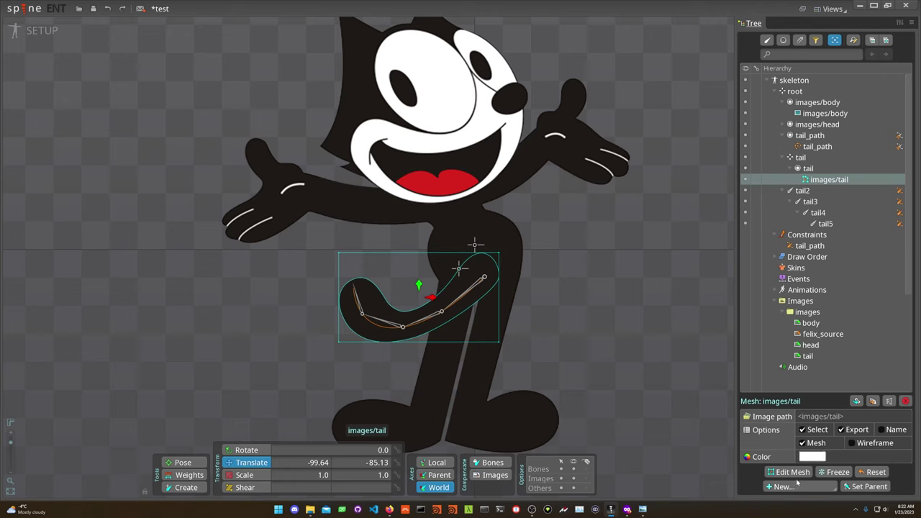
left_click(793, 472)
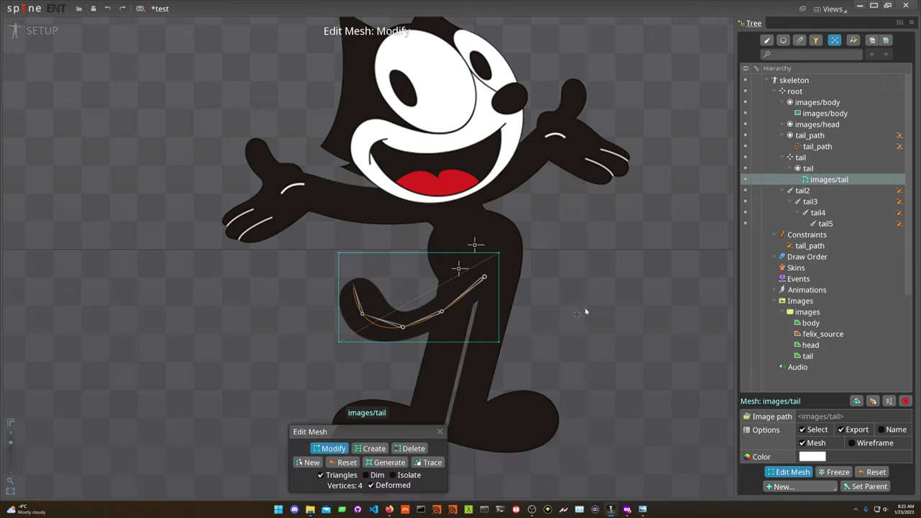
left_click(310, 463)
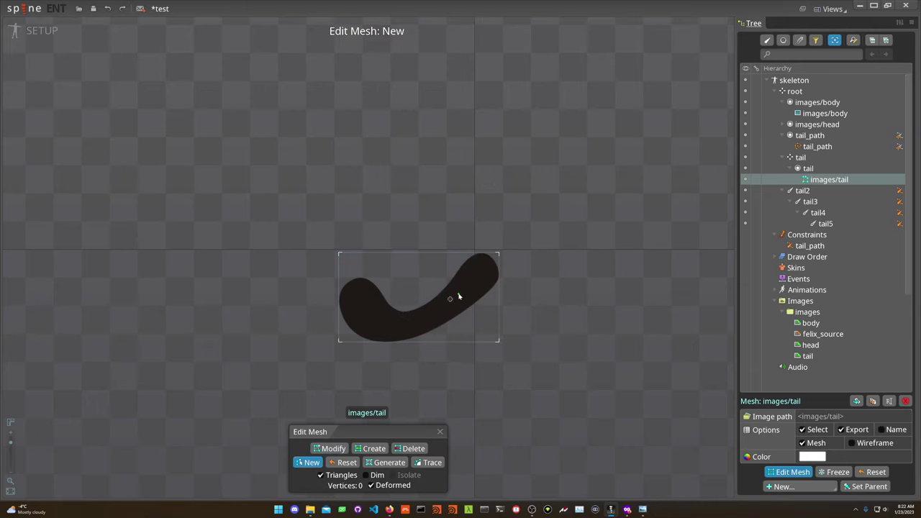
scroll(418, 315, "up", 3)
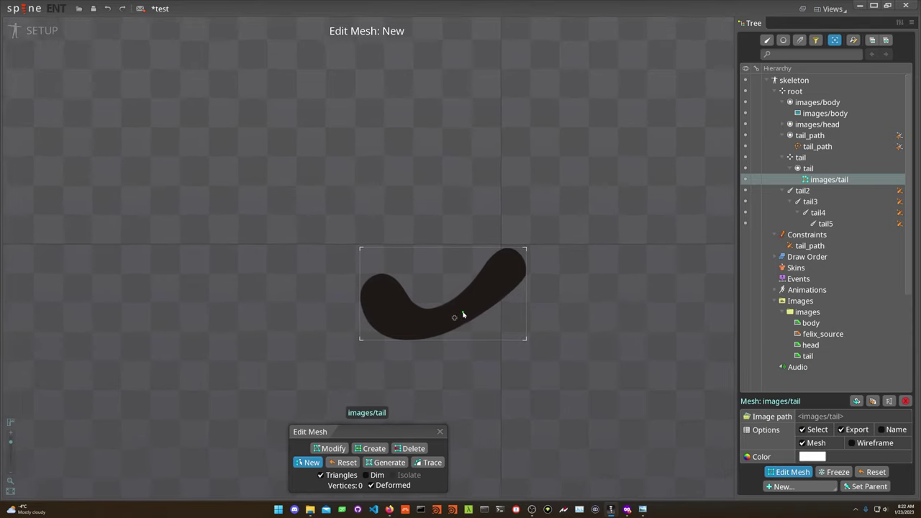
scroll(463, 316, "up", 1)
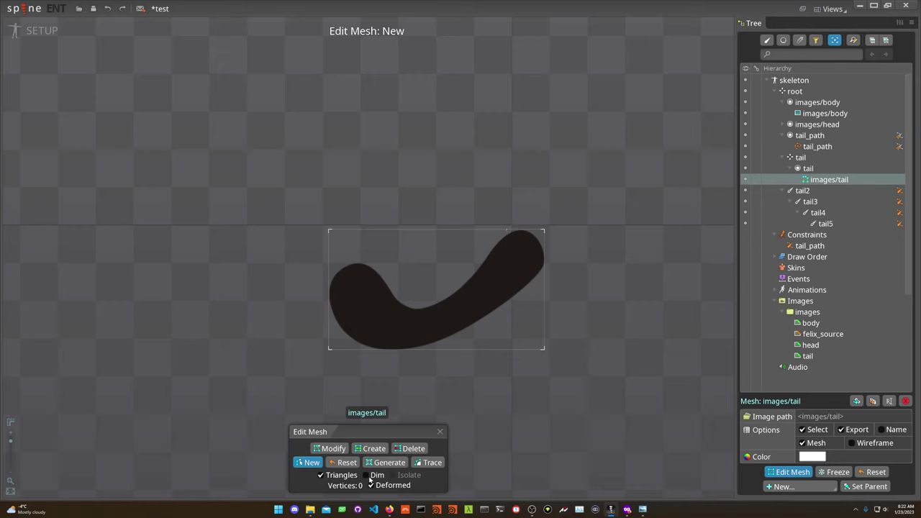
Toggle the mesh editor's Dim option on and off to preview its effect
left_click(365, 476)
left_click(367, 478)
left_click(366, 477)
left_click(366, 476)
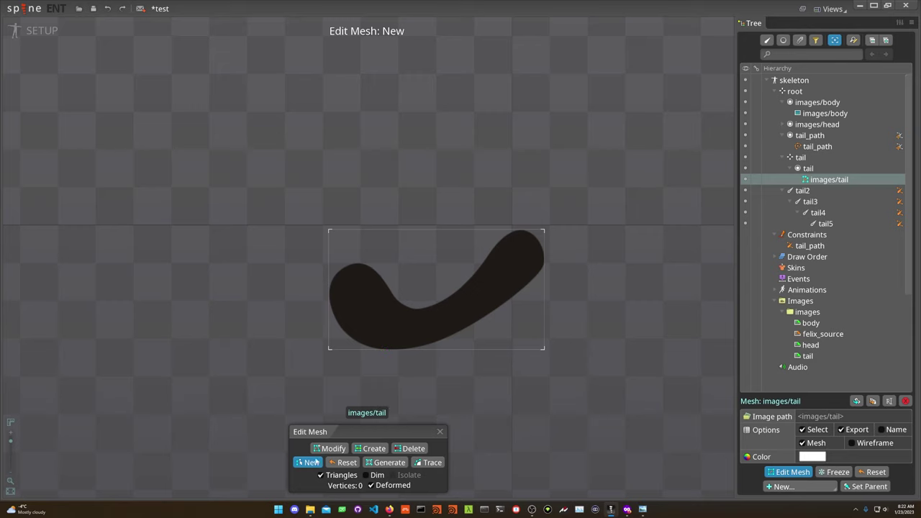
Trace the new mesh hull with about 21 vertices closely around the tail image, starting at the upper edge of the tail's base
left_click(521, 226)
left_click(545, 253)
left_click(537, 274)
left_click(545, 271)
left_click(531, 287)
left_click(491, 314)
left_click(452, 336)
left_click(408, 348)
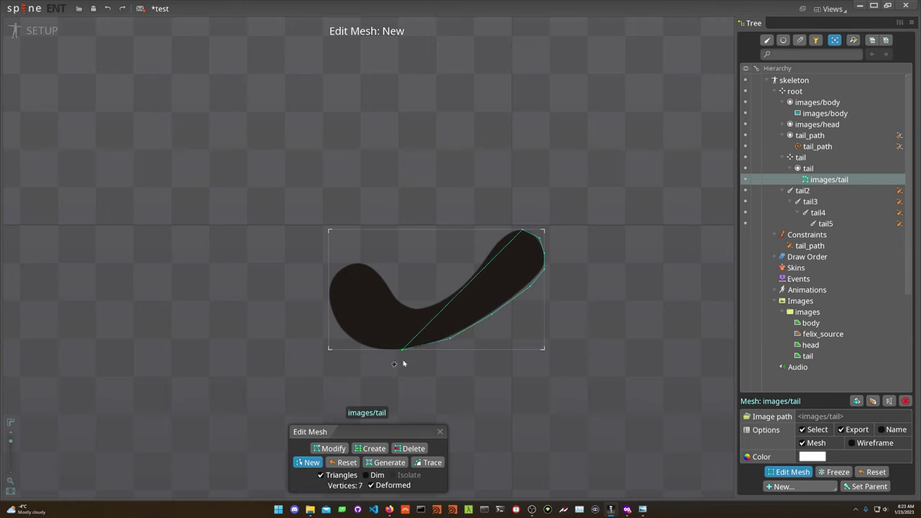
left_click(376, 349)
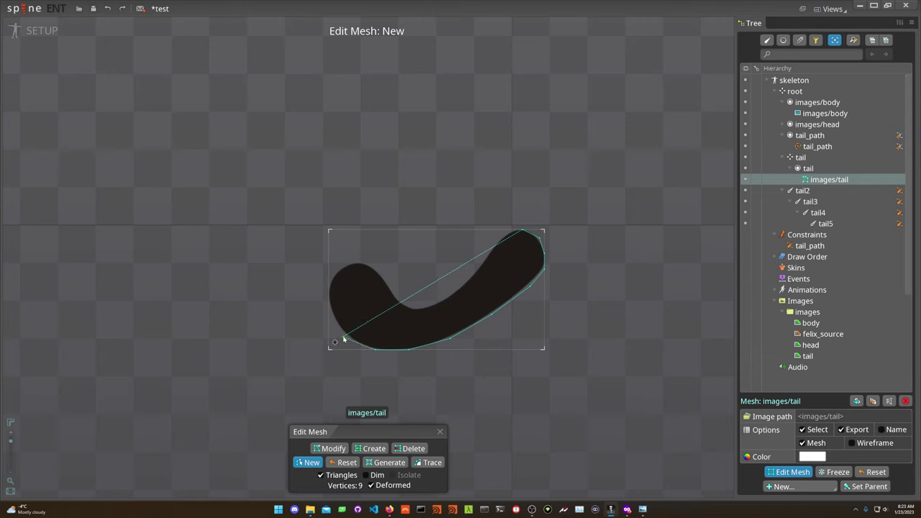
left_click(330, 313)
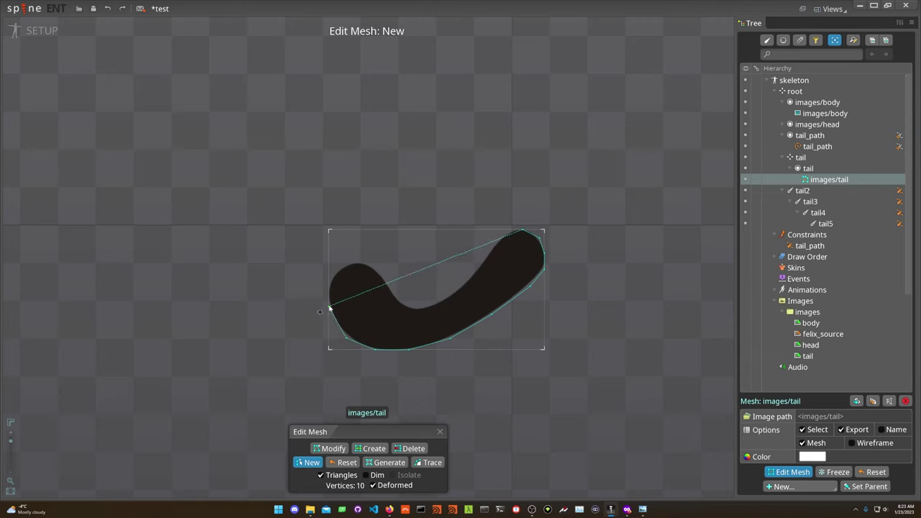
left_click(329, 287)
left_click(336, 271)
left_click(344, 262)
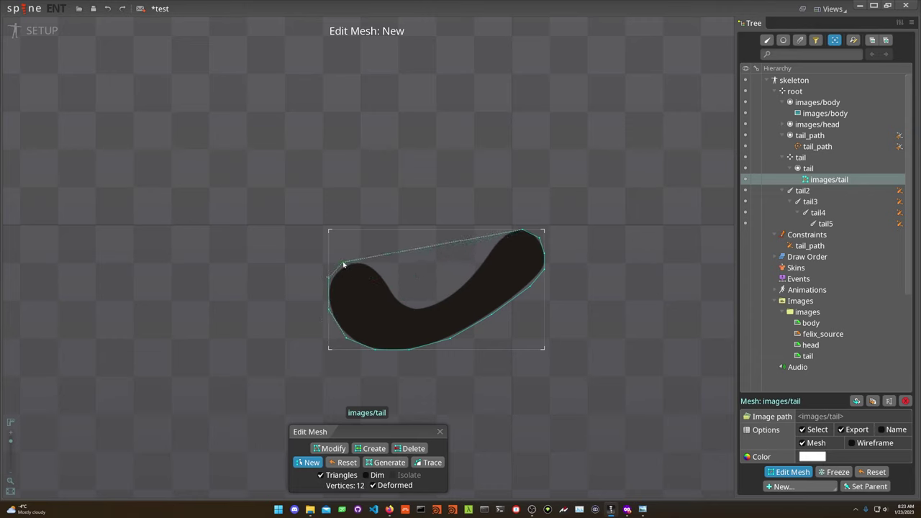
left_click(374, 262)
left_click(385, 291)
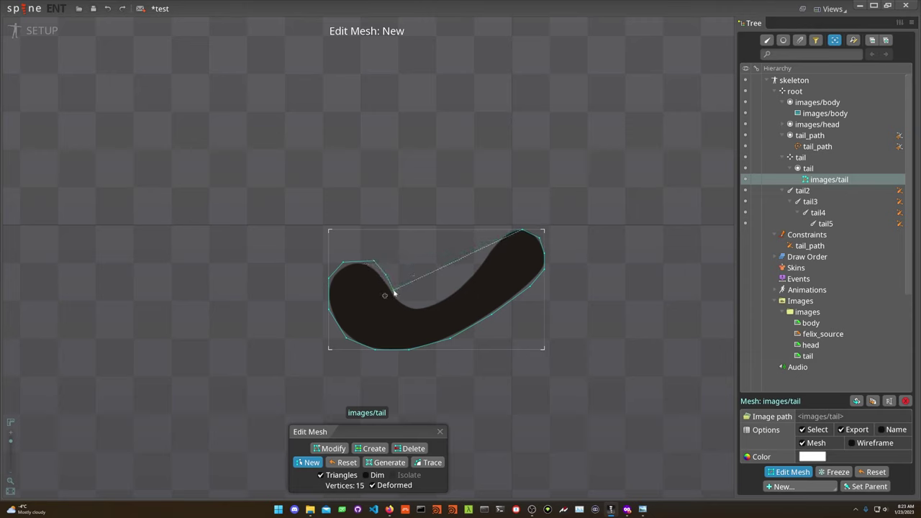
left_click(411, 305)
left_click(434, 302)
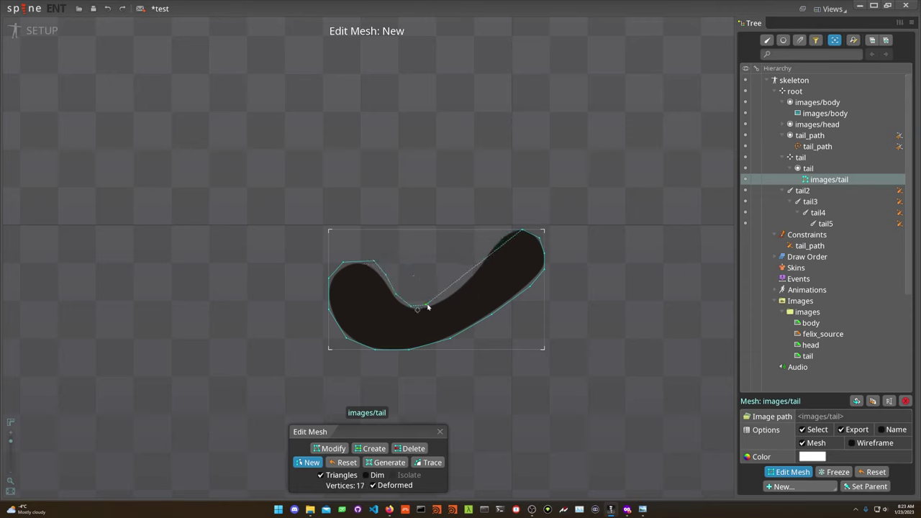
left_click(453, 290)
left_click(462, 286)
left_click(478, 264)
left_click(490, 248)
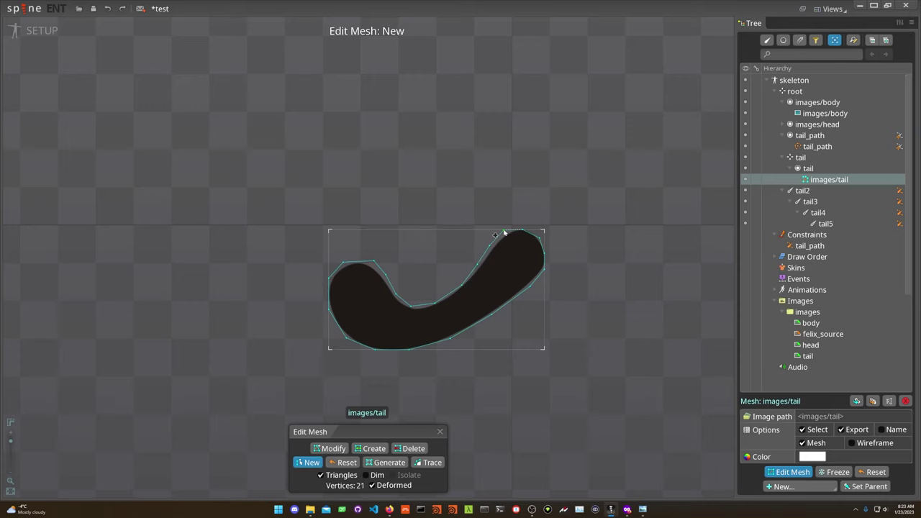
Complete the new hull outline around the images/tail mesh, look at the Create and Delete modes, and leave mesh editing
left_click(510, 234)
left_click(522, 230)
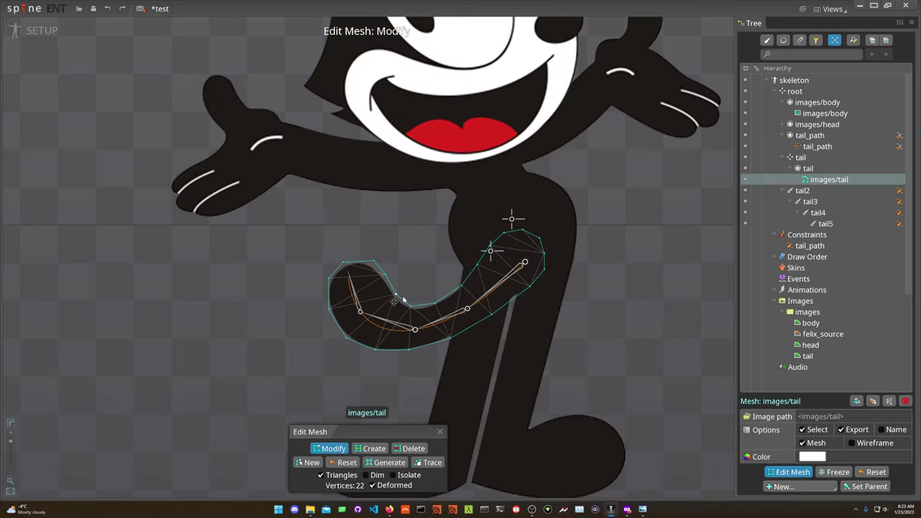
key("c")
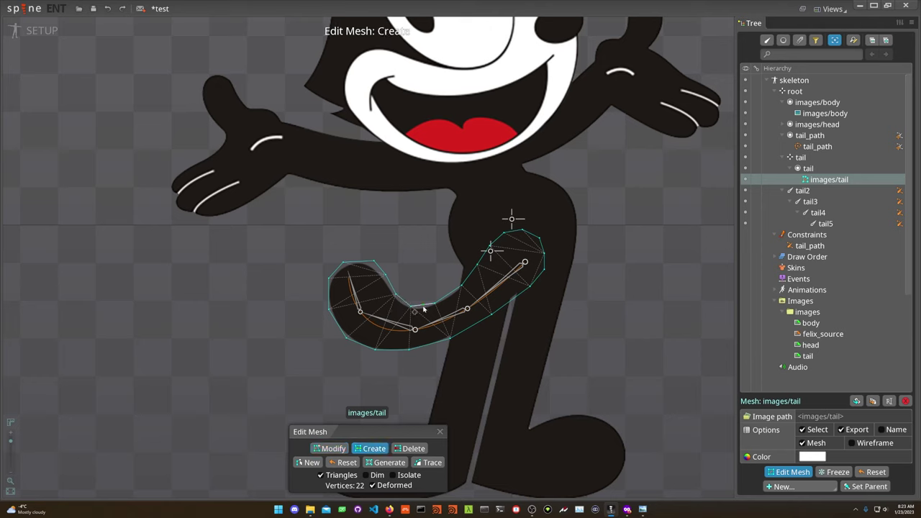
key("d")
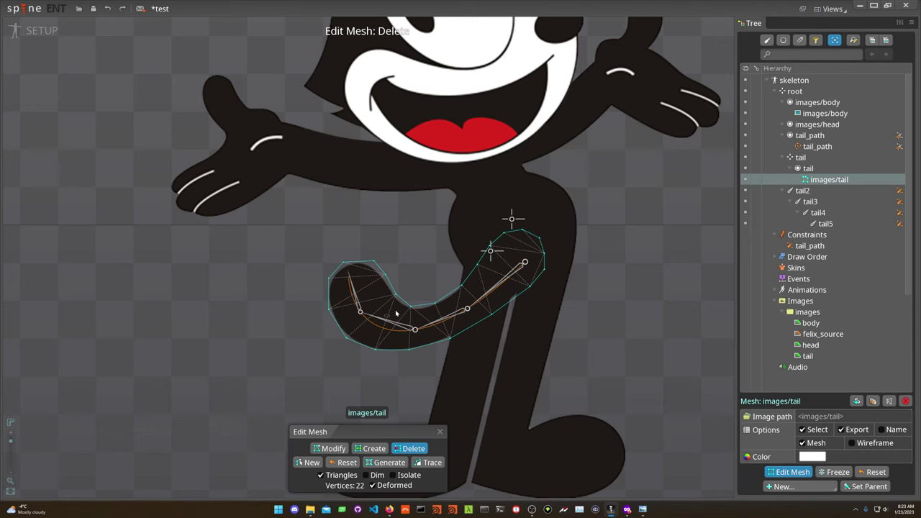
scroll(399, 323, "down", 2)
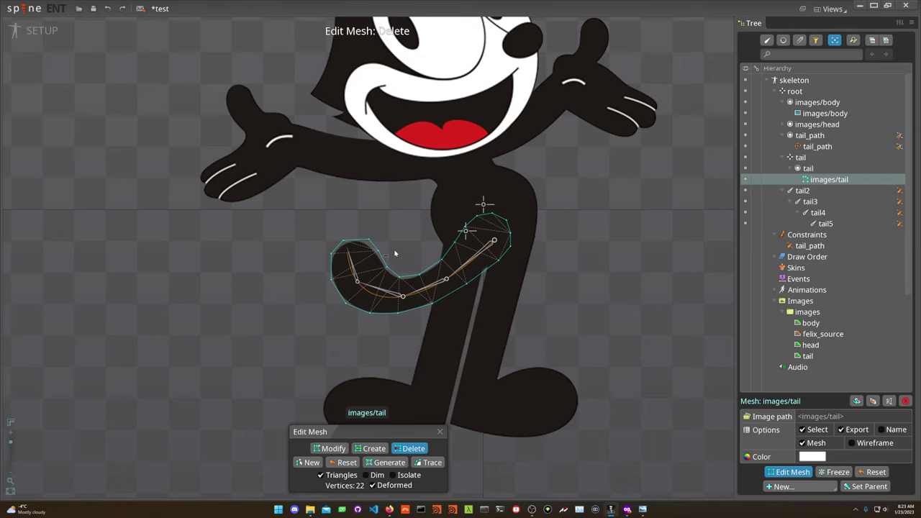
left_click_drag(415, 246, 433, 281)
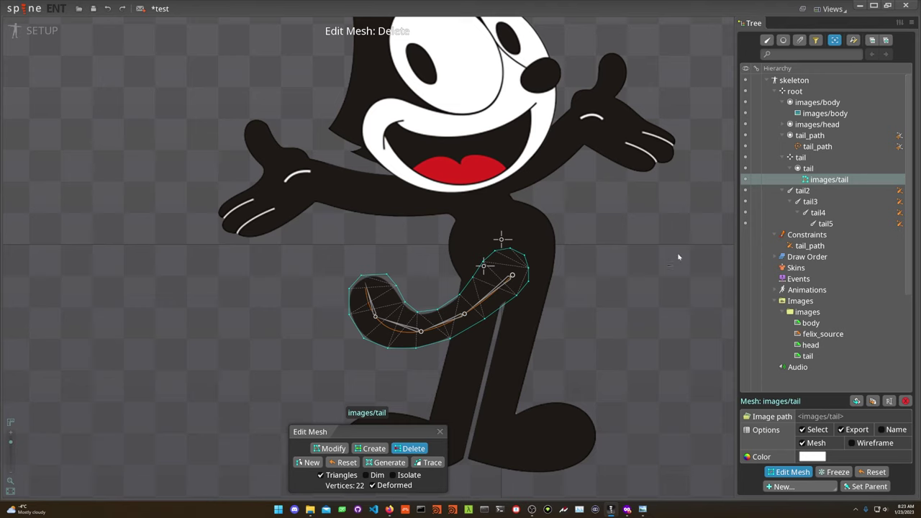
key("Escape")
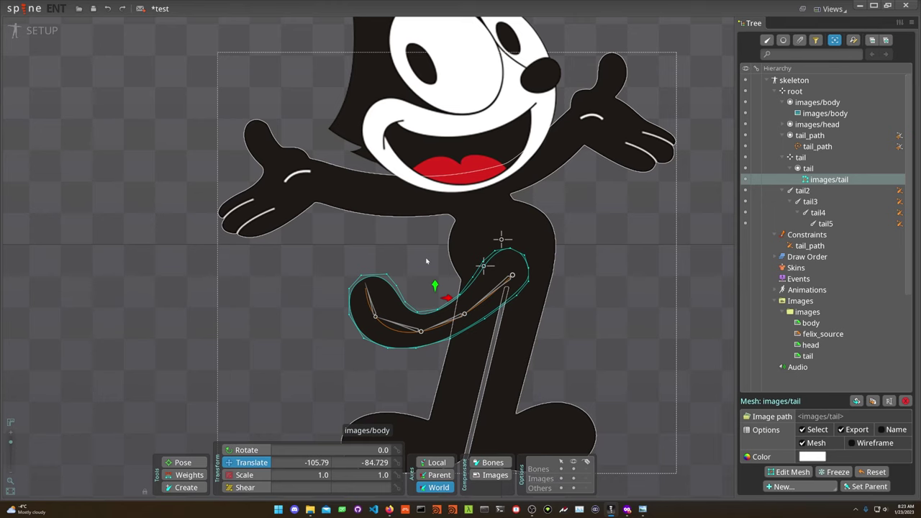
left_click_drag(697, 254, 680, 251)
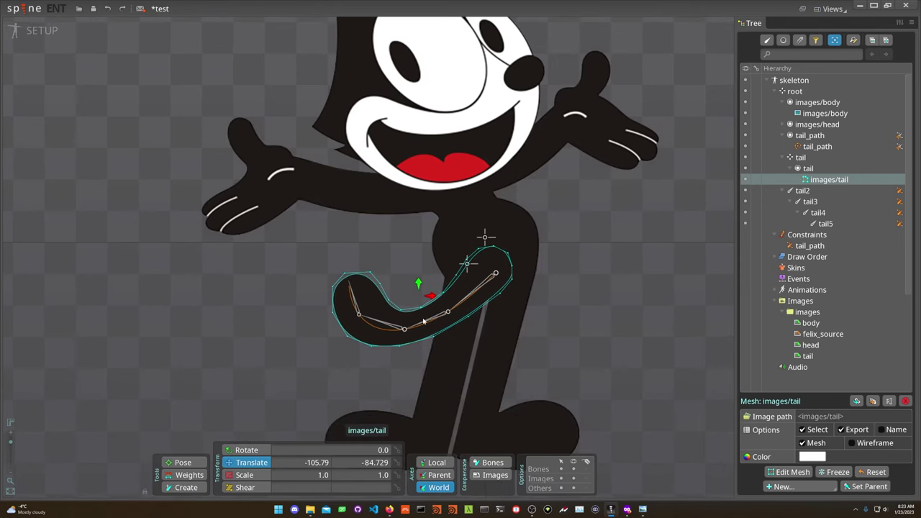
Close the Tree view and reopen it from the list of available views
double_click(912, 23)
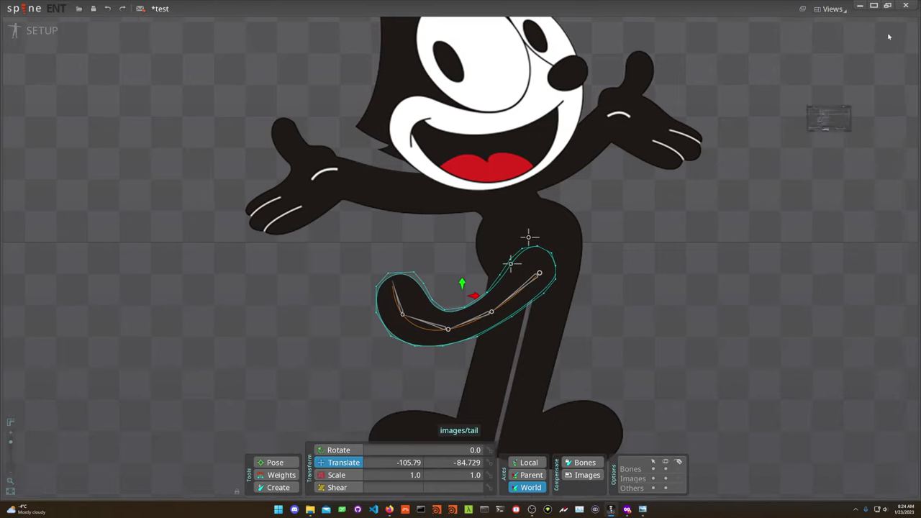
left_click(832, 10)
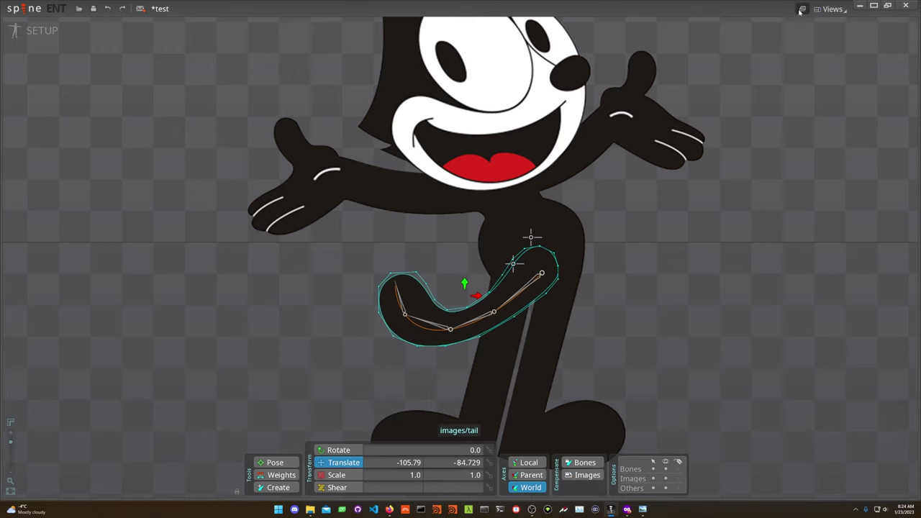
left_click(828, 9)
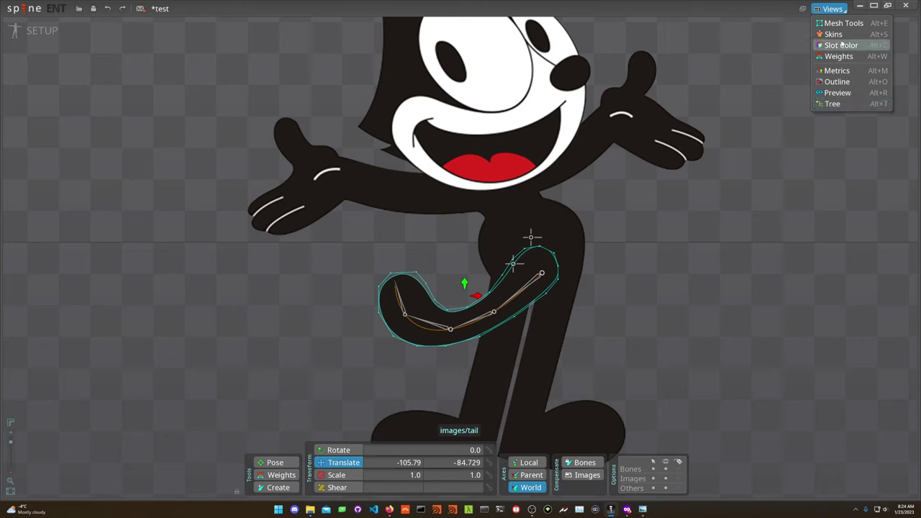
left_click(829, 10)
left_click(836, 11)
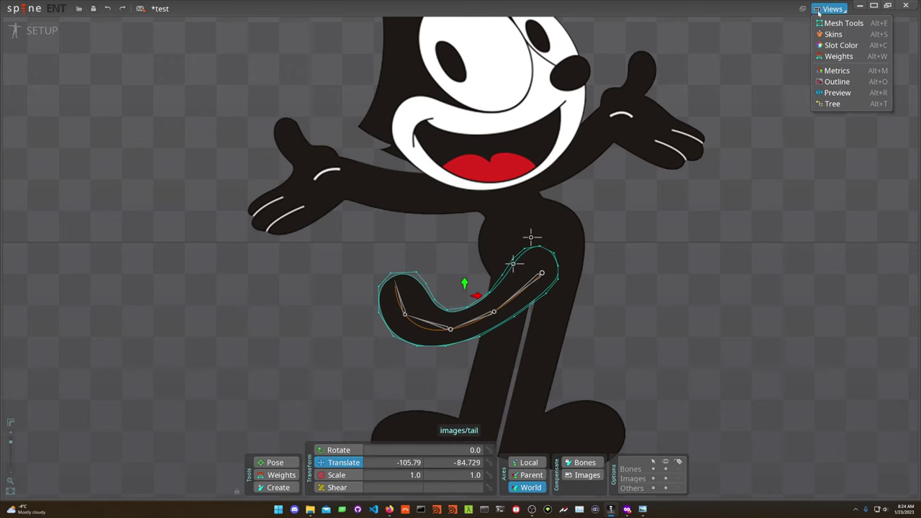
left_click(819, 10)
left_click(828, 9)
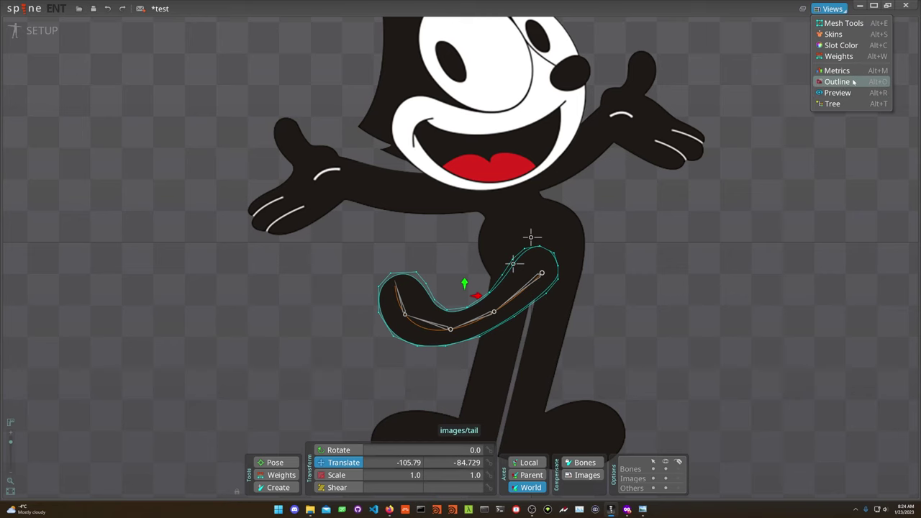
left_click(851, 102)
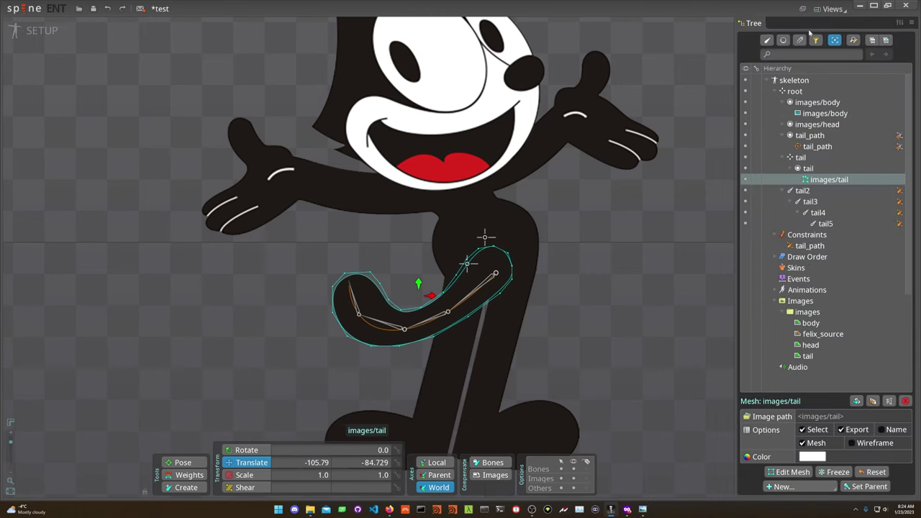
left_click(834, 8)
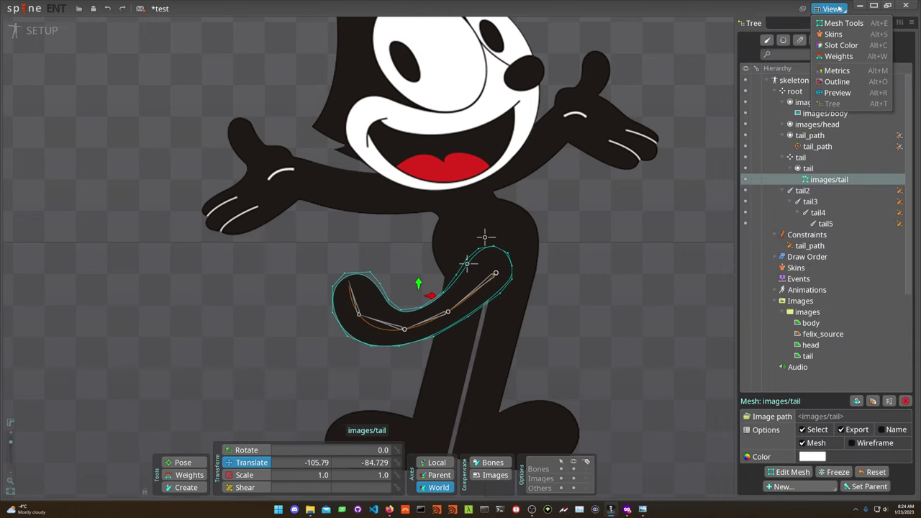
left_click(918, 29)
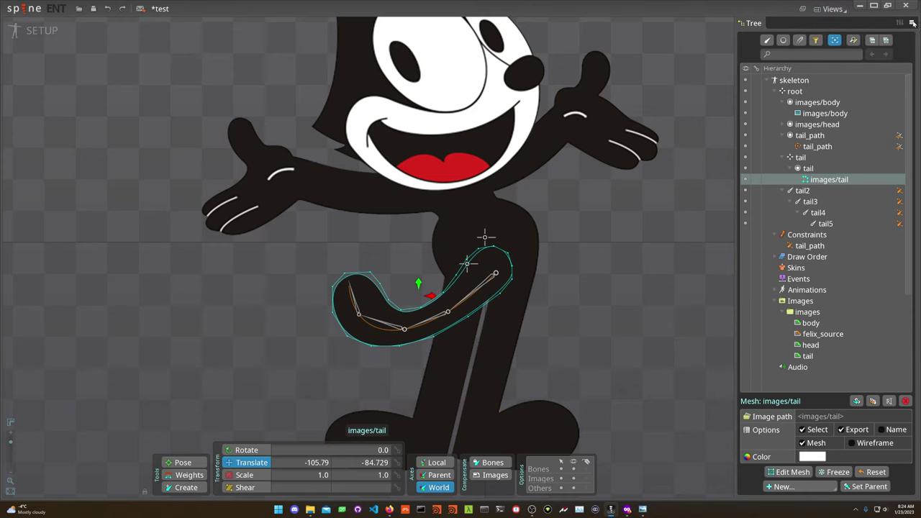
Open the Mesh Tools and Weights views
left_click(833, 8)
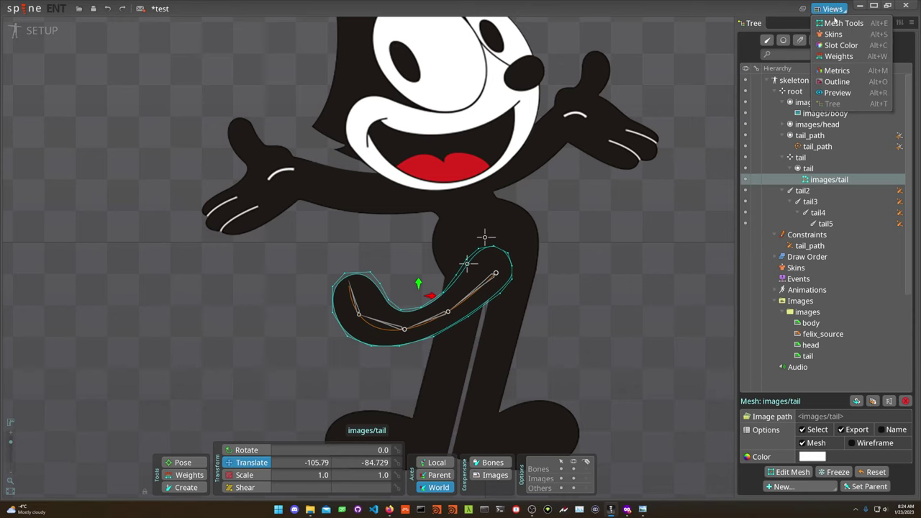
left_click(842, 24)
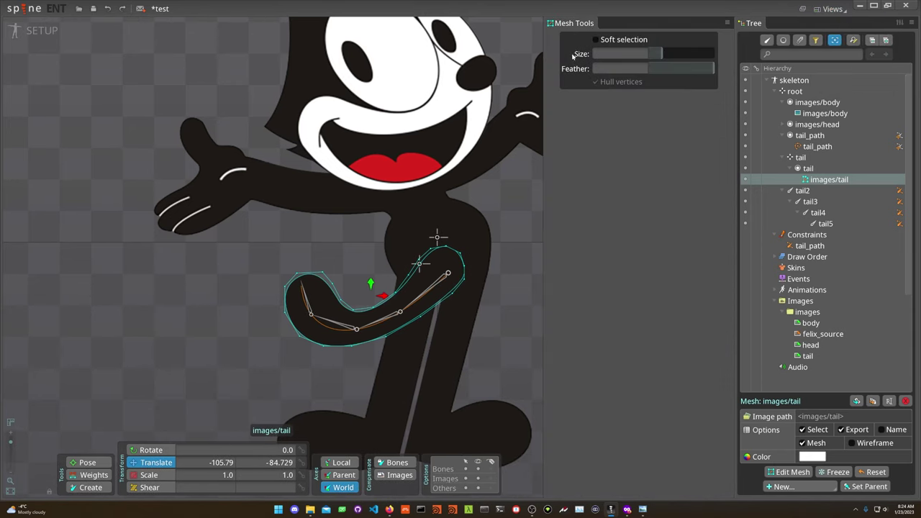
left_click(832, 9)
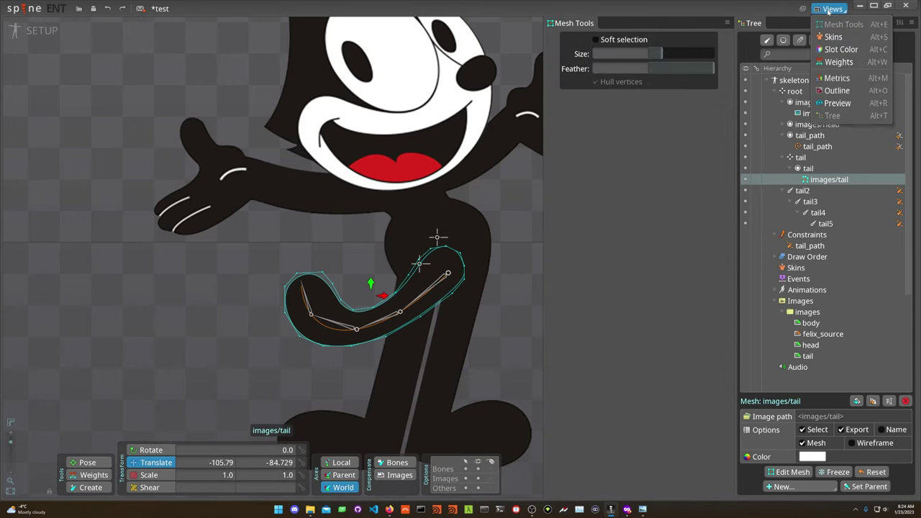
left_click(838, 56)
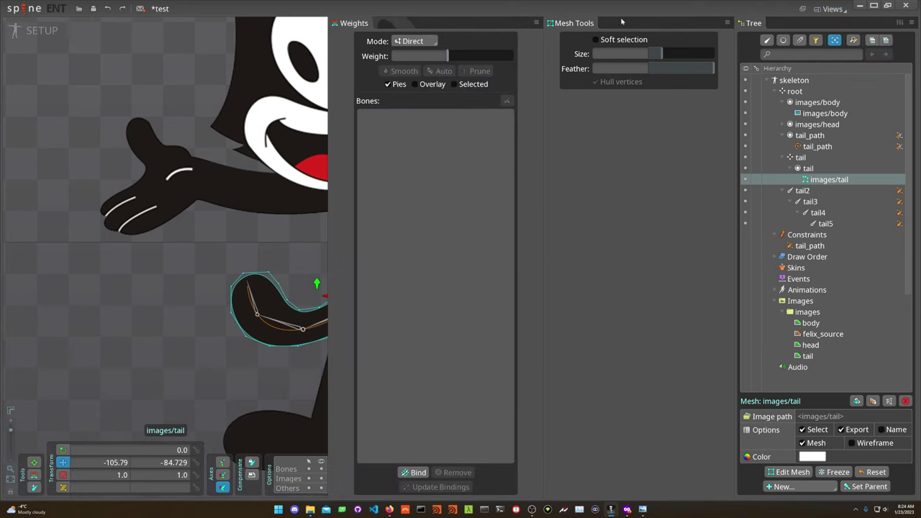
Dock the Mesh Tools view beneath the Weights view, give Weights more height and make their shared column narrower
left_click_drag(577, 23, 432, 380)
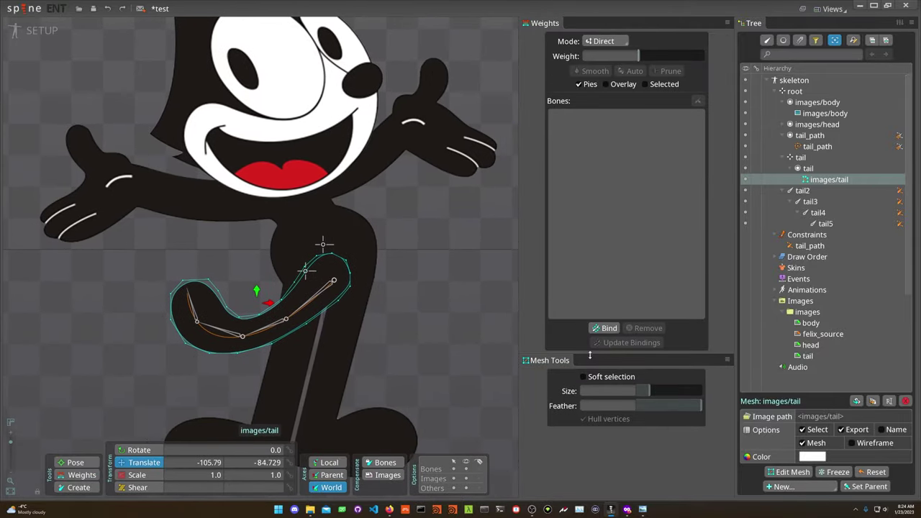
left_click_drag(592, 353, 593, 412)
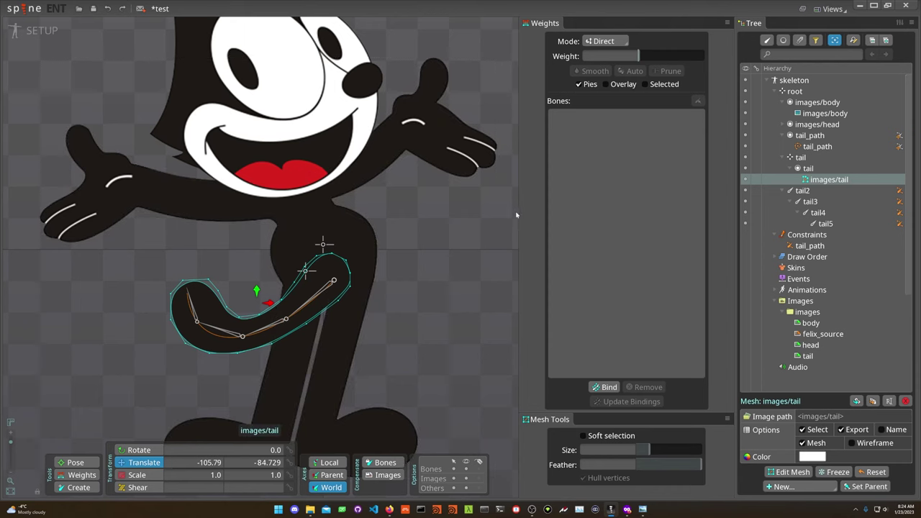
left_click_drag(521, 209, 605, 193)
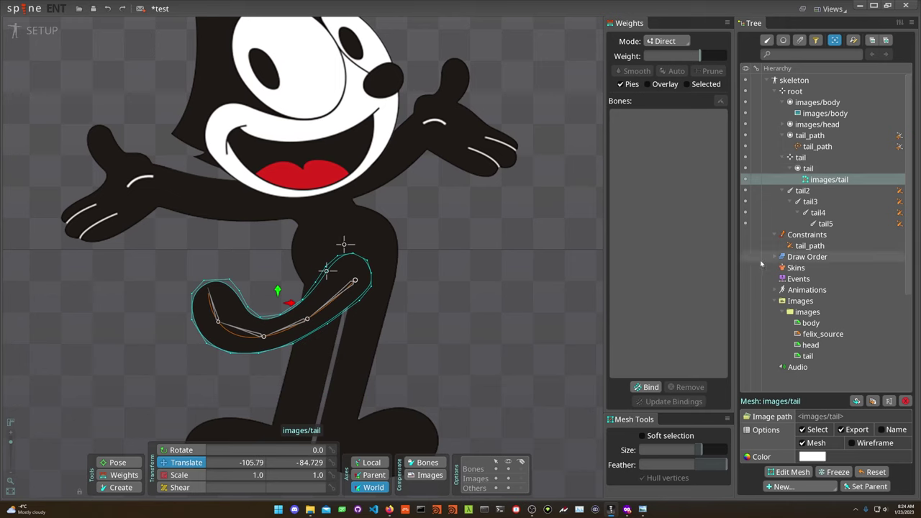
Bind the bones tail2, tail3, tail4 and tail5 to the images/tail mesh
left_click(640, 387)
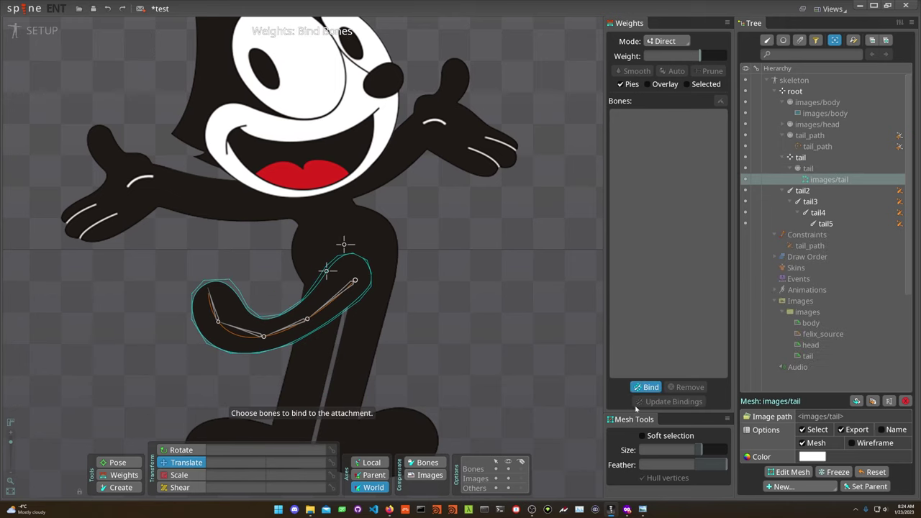
left_click(803, 190)
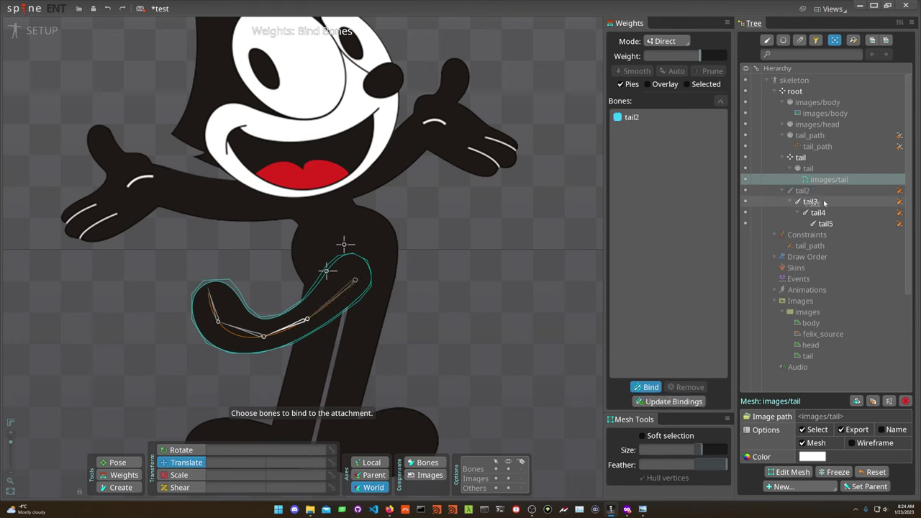
left_click(810, 202)
left_click(818, 212)
left_click(831, 226)
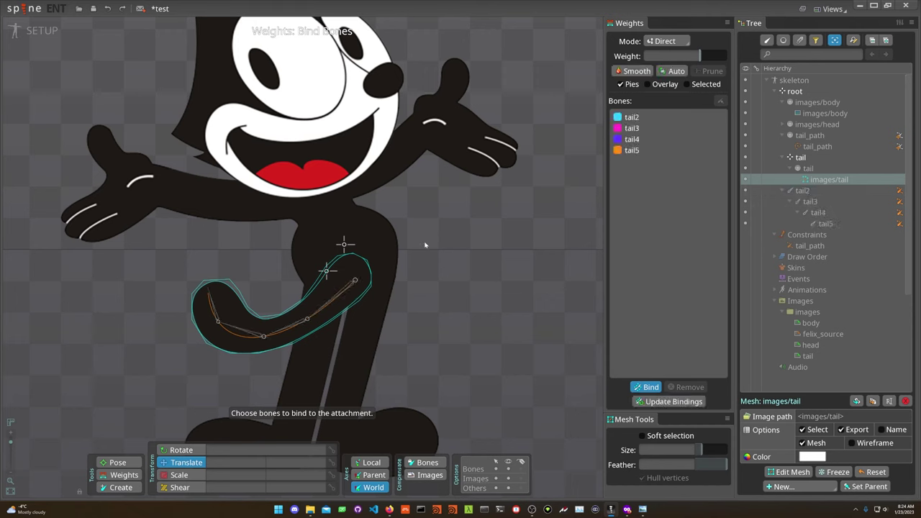
key("Escape")
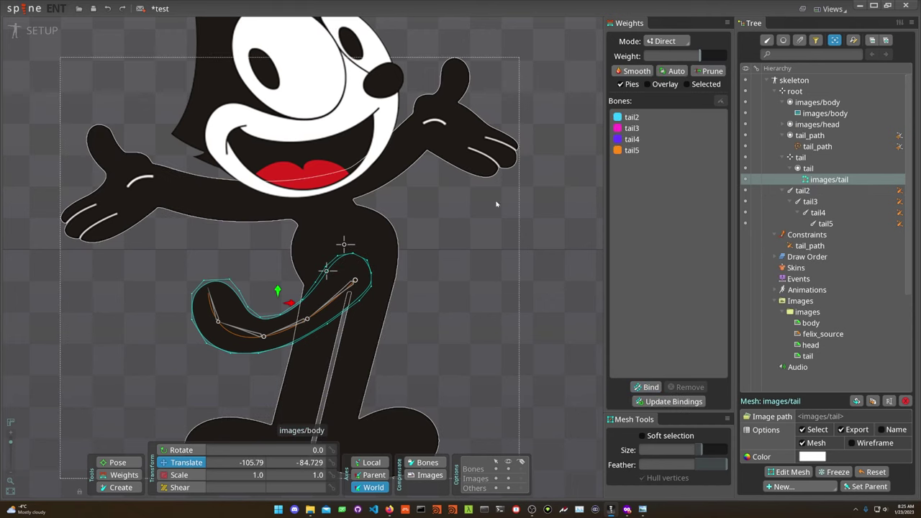
Test the tail's deformation by moving the tail_path's tip point toward the body, and undo the move
left_click(209, 297)
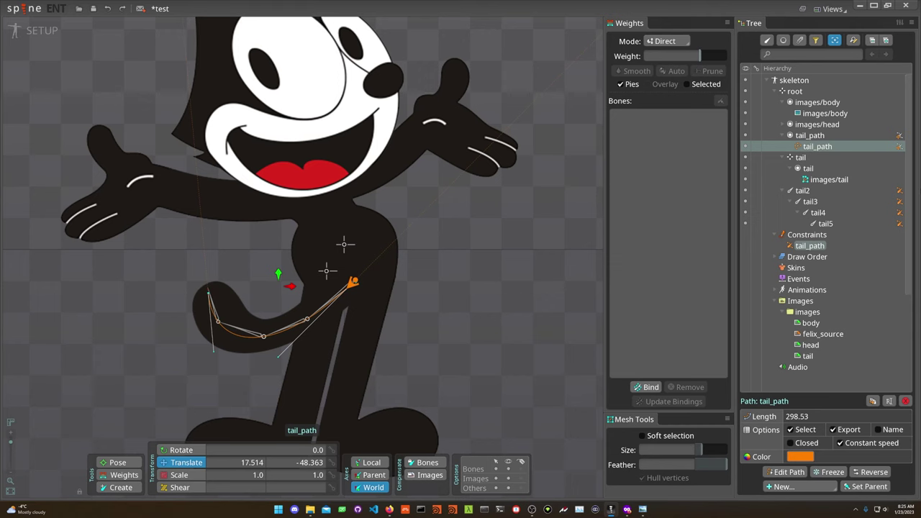
left_click(344, 267)
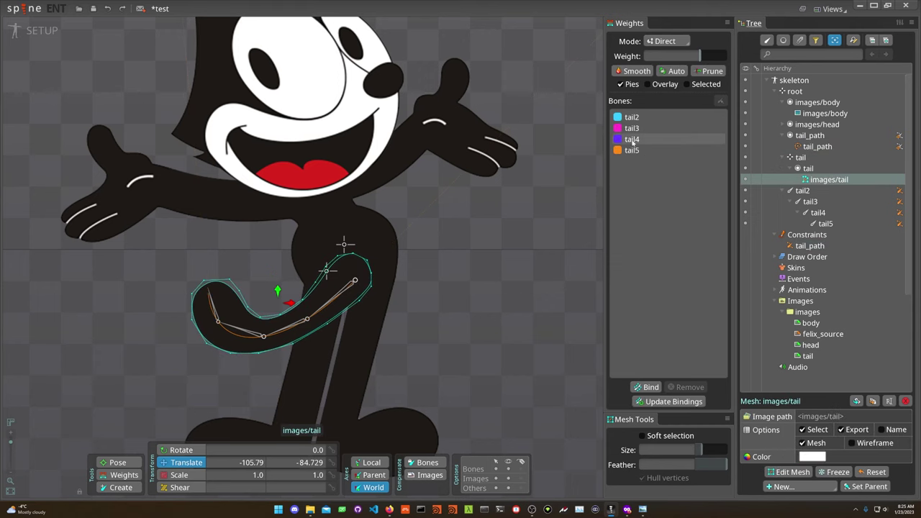
left_click(817, 146)
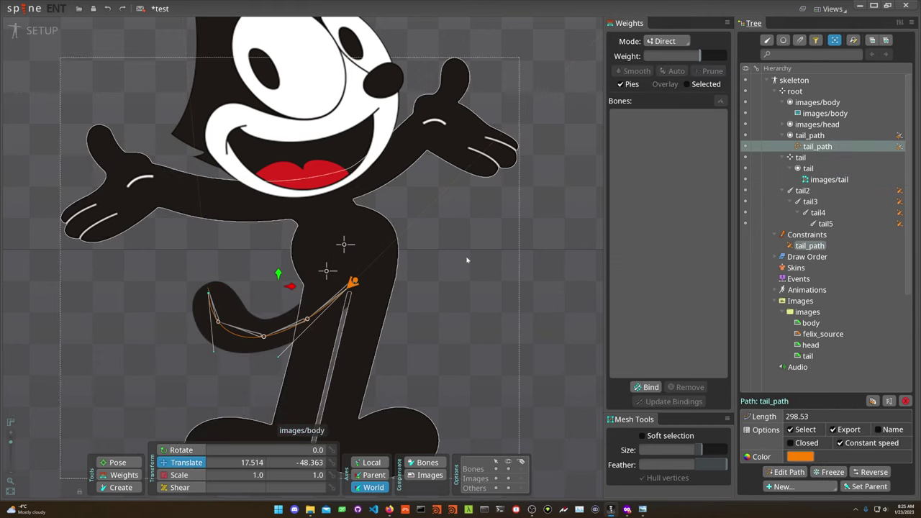
scroll(204, 293, "down", 2)
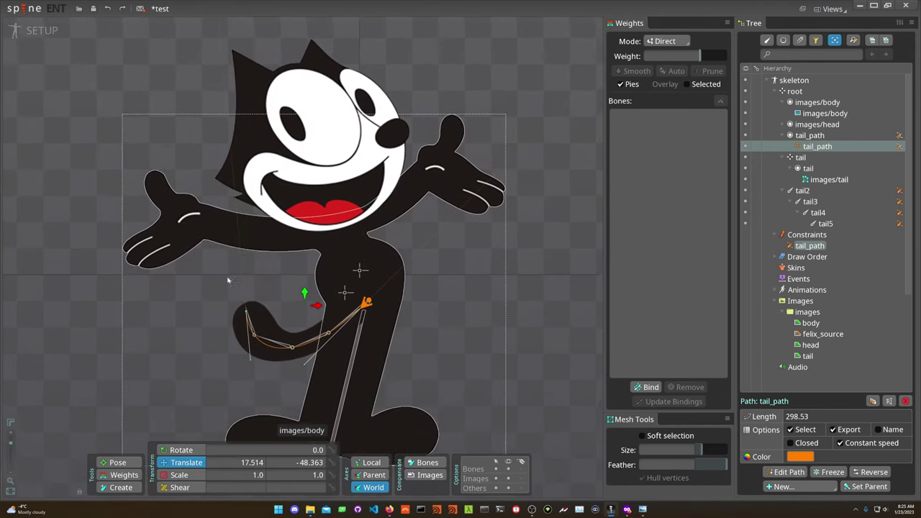
scroll(238, 292, "down", 1)
left_click_drag(257, 311, 299, 300)
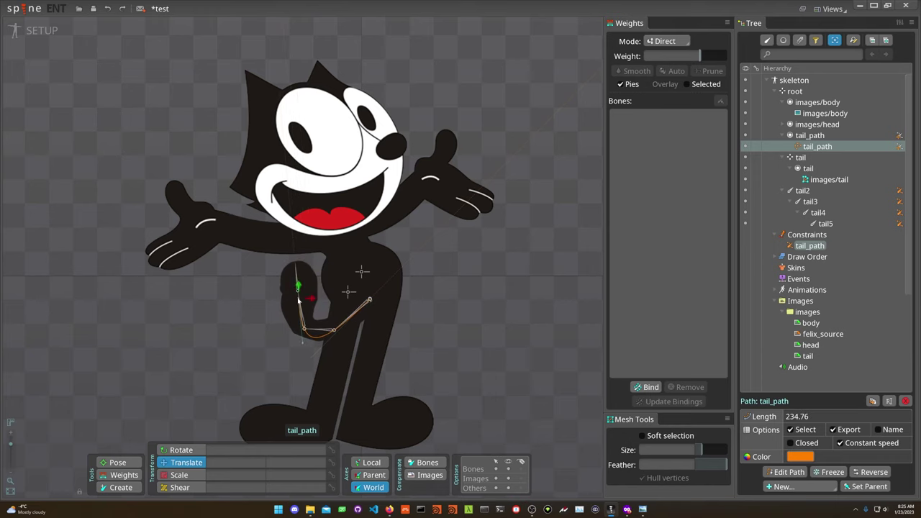
key("ctrl+z")
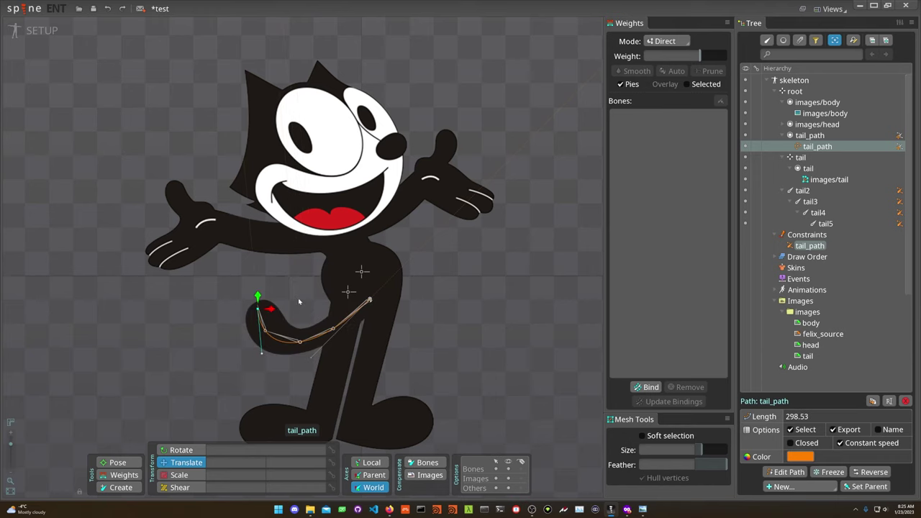
Edit the images/tail mesh and create four additional vertices along the inner curve of the tail
left_click(828, 179)
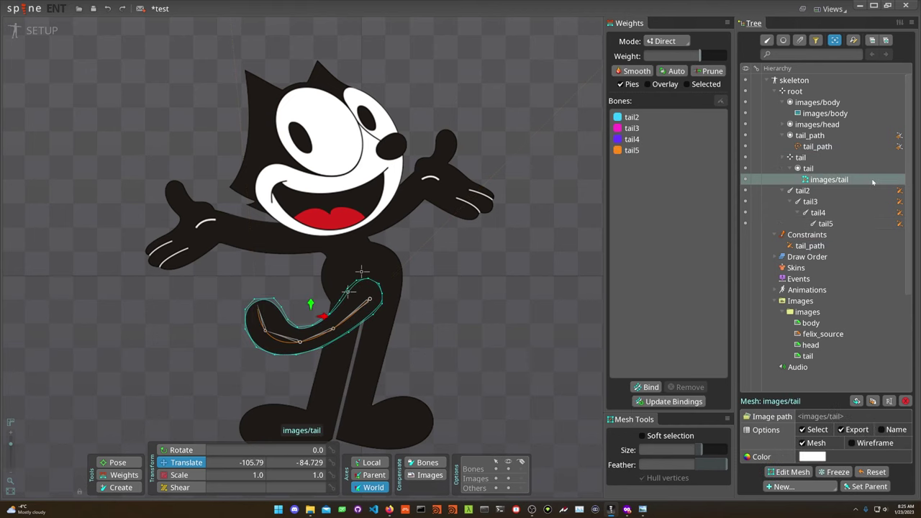
left_click(789, 472)
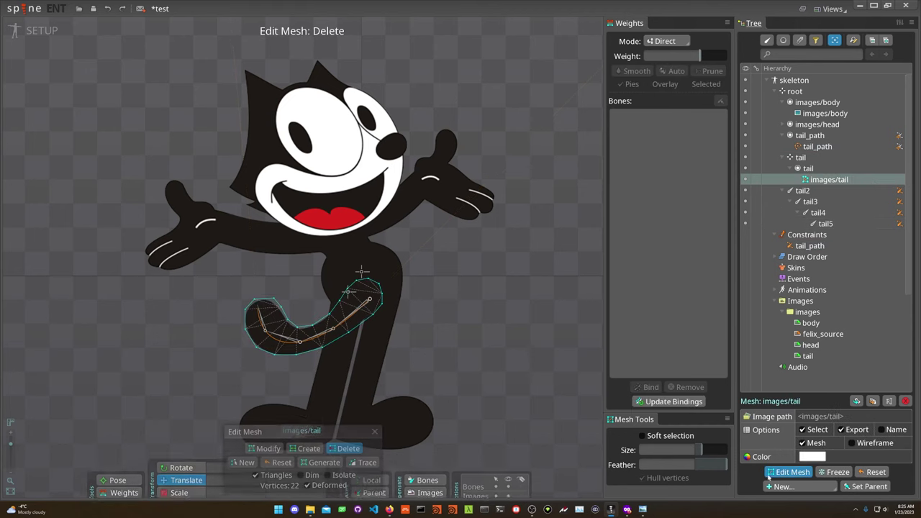
key("c")
key("v")
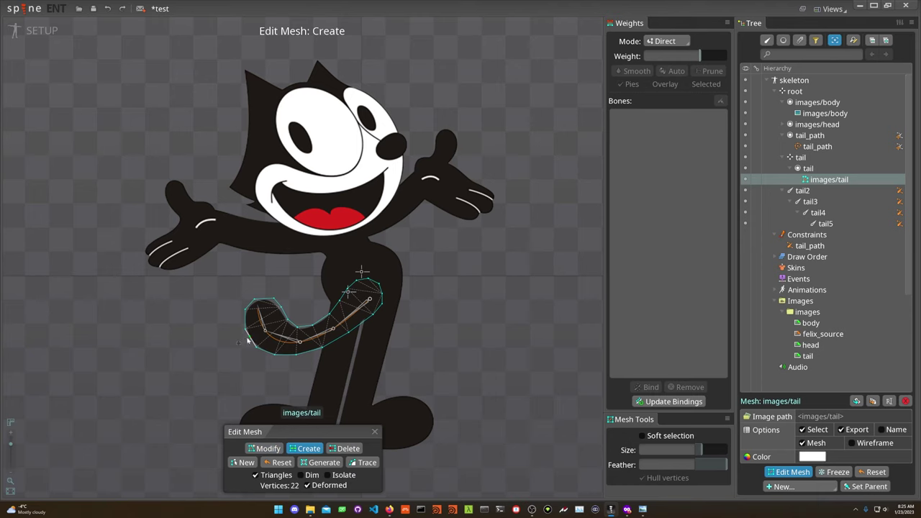
left_click(278, 450)
key("c")
left_click(279, 317)
scroll(287, 316, "up", 2)
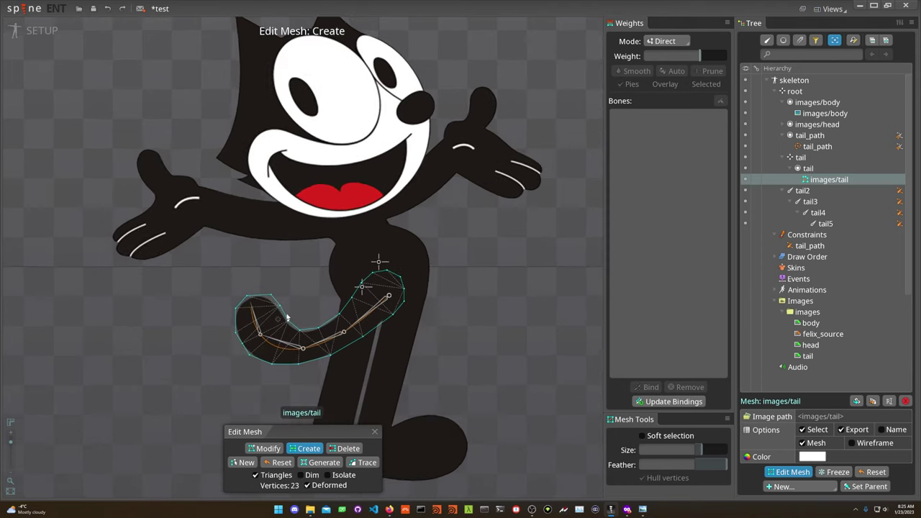
scroll(286, 316, "up", 3)
left_click(284, 313)
left_click(299, 333)
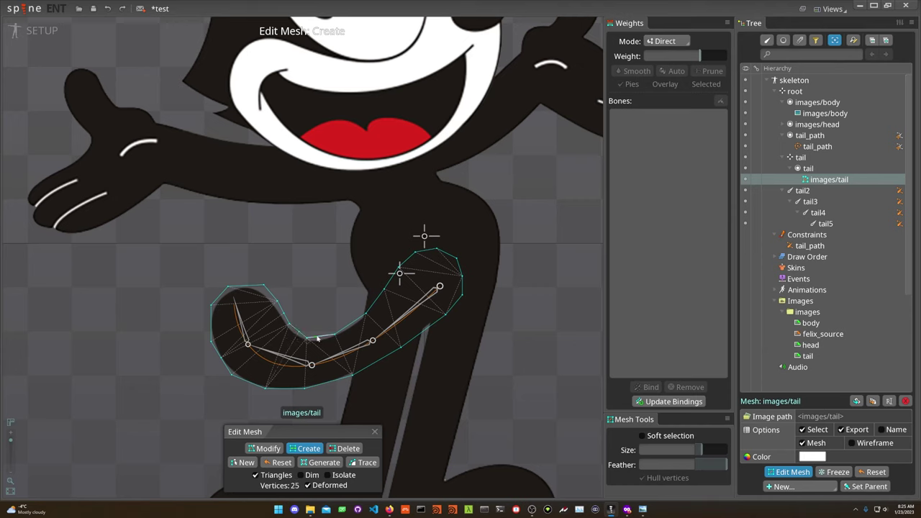
left_click(321, 337)
Adjust the tail mesh vertices along the inner bend and outer curve to follow the tail's outline, and leave mesh editing
key("Tab")
key("Tab")
left_click_drag(321, 338, 323, 343)
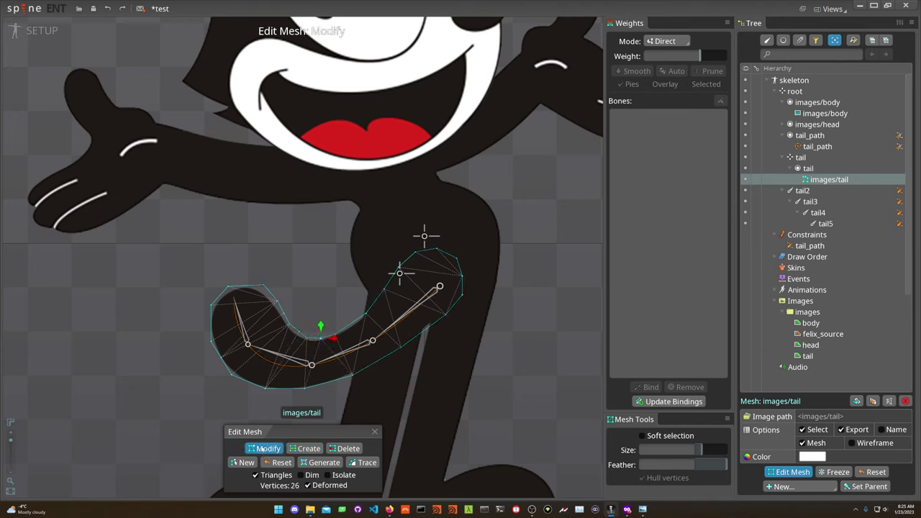
left_click_drag(285, 315, 297, 334)
left_click(264, 287)
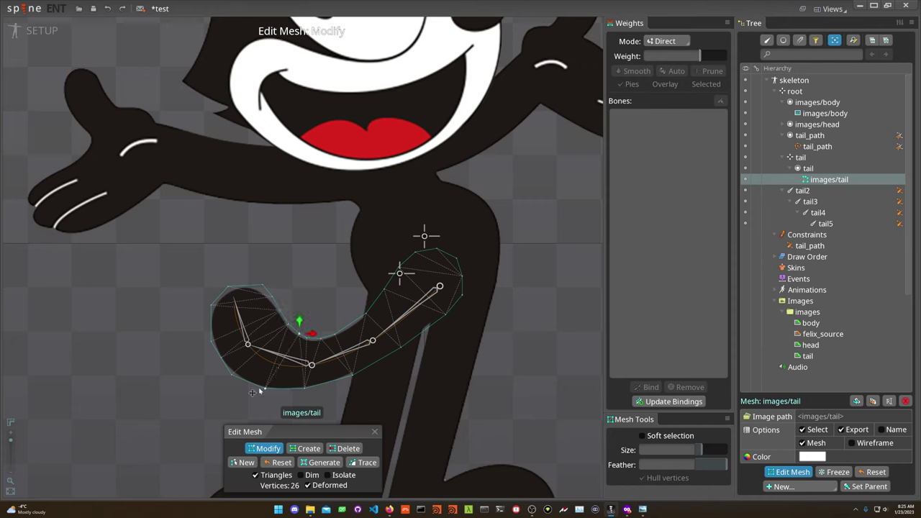
left_click(234, 376)
left_click_drag(234, 377, 221, 354)
left_click(211, 310)
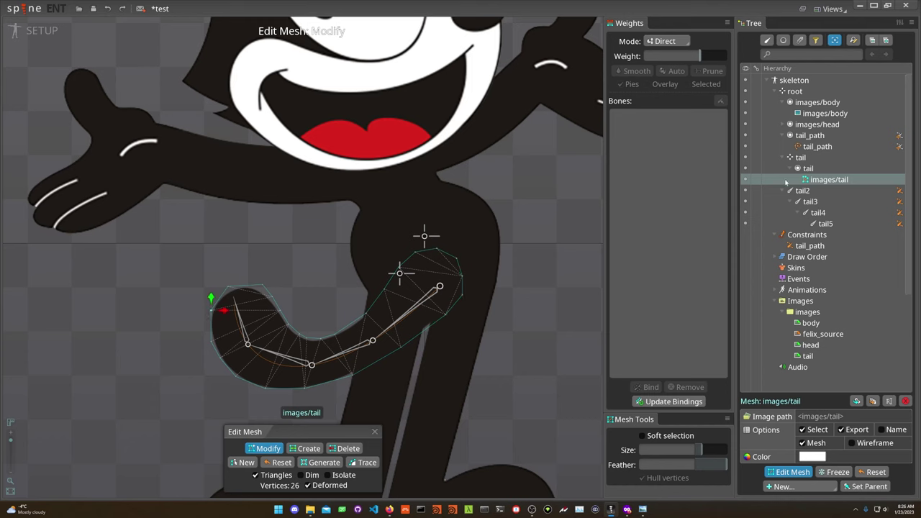
key("Escape")
key("Escape")
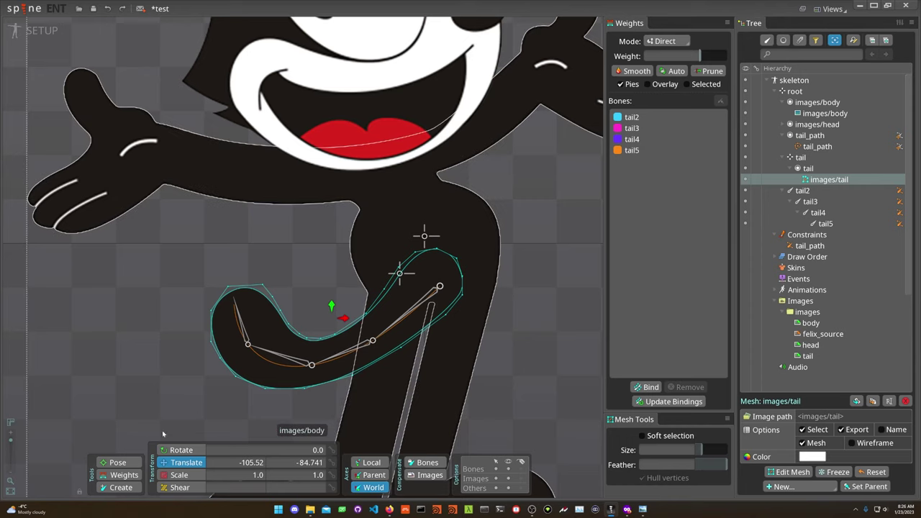
Show the weight overlay on the tail mesh and set up weight painting for tail4 in Add mode with strength 48 and size 44
left_click(113, 476)
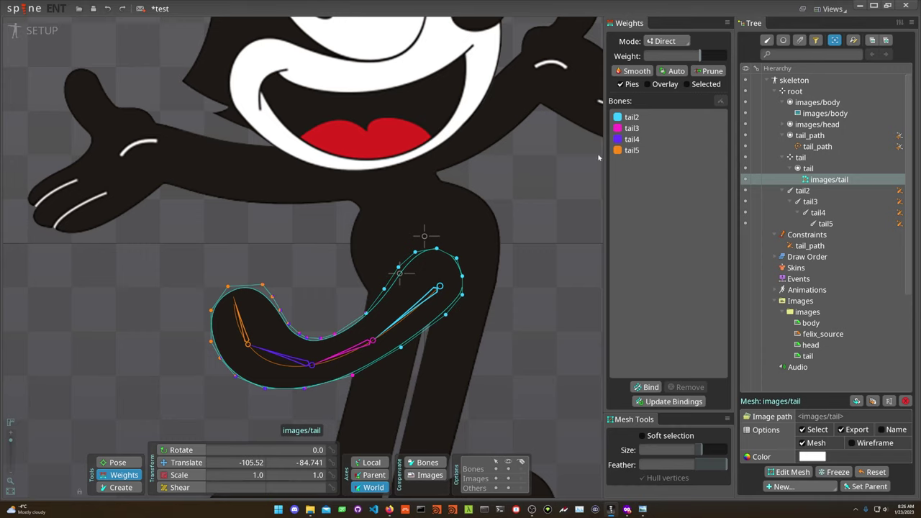
left_click(648, 84)
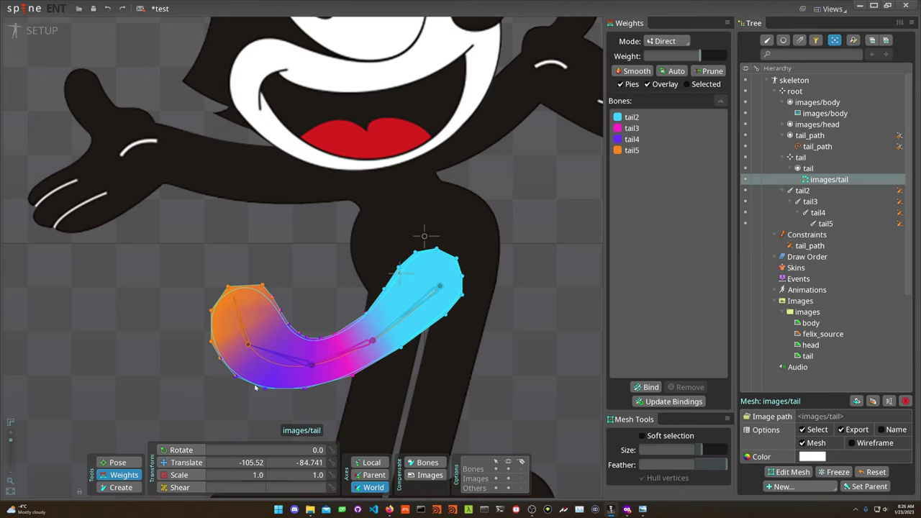
left_click(649, 142)
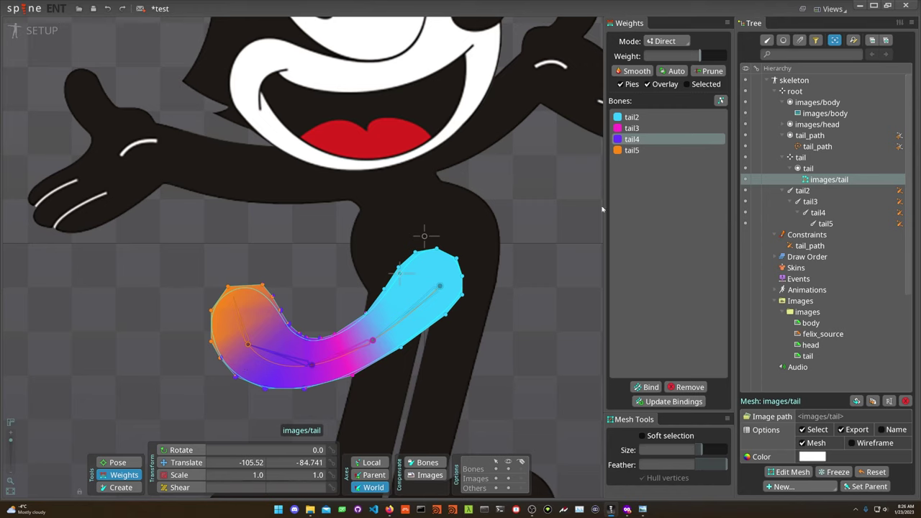
left_click(667, 41)
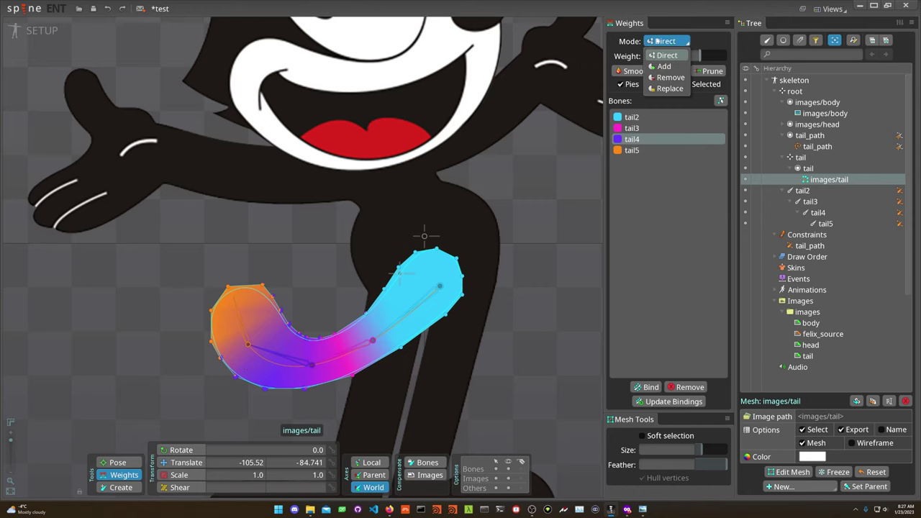
left_click(664, 67)
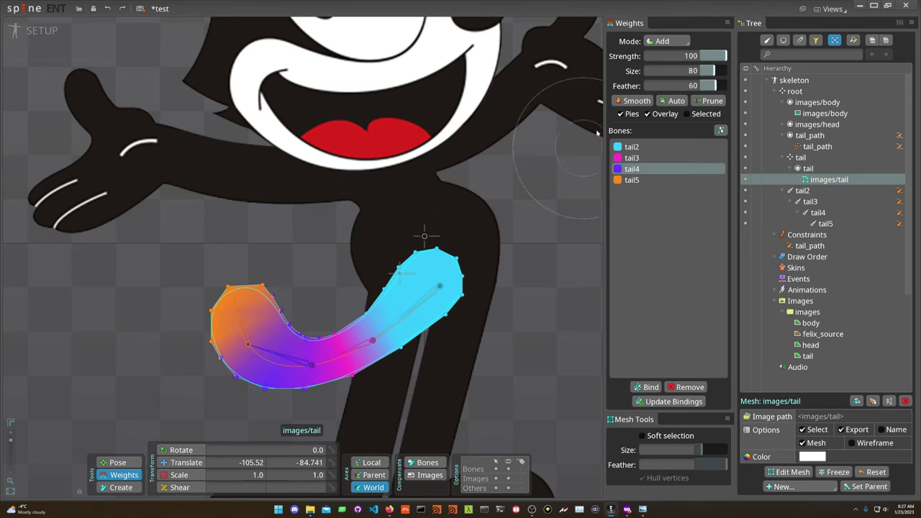
mouse_move(724, 56)
left_mouse_down()
mouse_move(710, 55)
mouse_move(708, 71)
left_mouse_up()
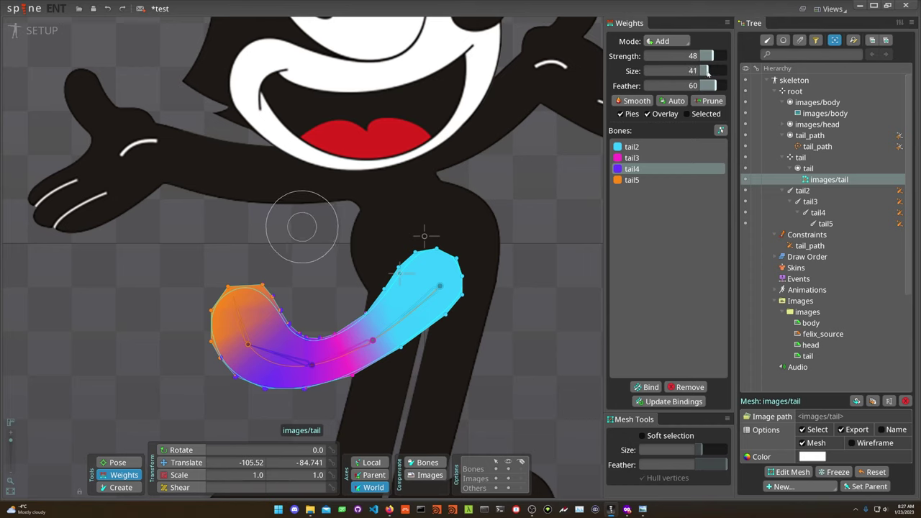
Paint tail4 weights onto the tail's lower bend and tail5 weights onto its tip
mouse_move(277, 377)
left_mouse_down()
mouse_move(258, 358)
mouse_move(290, 365)
mouse_move(282, 346)
mouse_move(246, 370)
left_mouse_up()
left_click(632, 180)
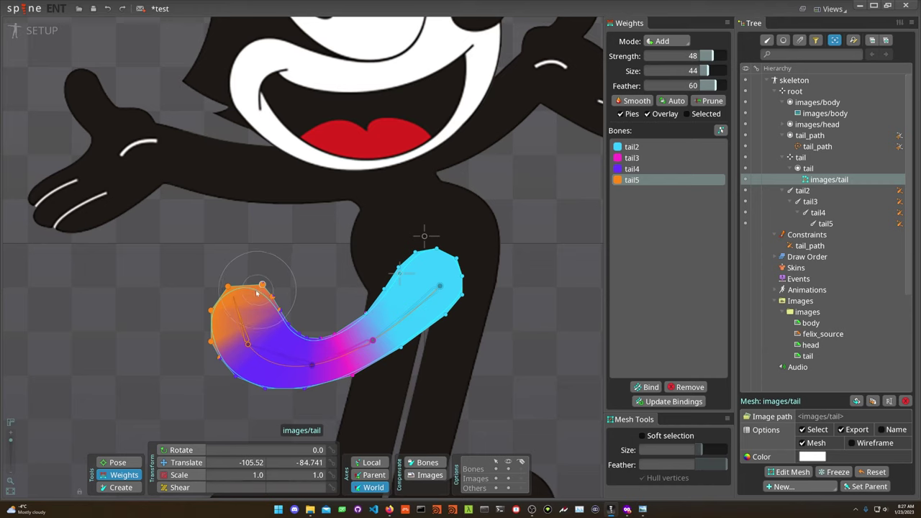
mouse_move(245, 284)
left_mouse_down()
mouse_move(217, 314)
mouse_move(230, 312)
left_mouse_up()
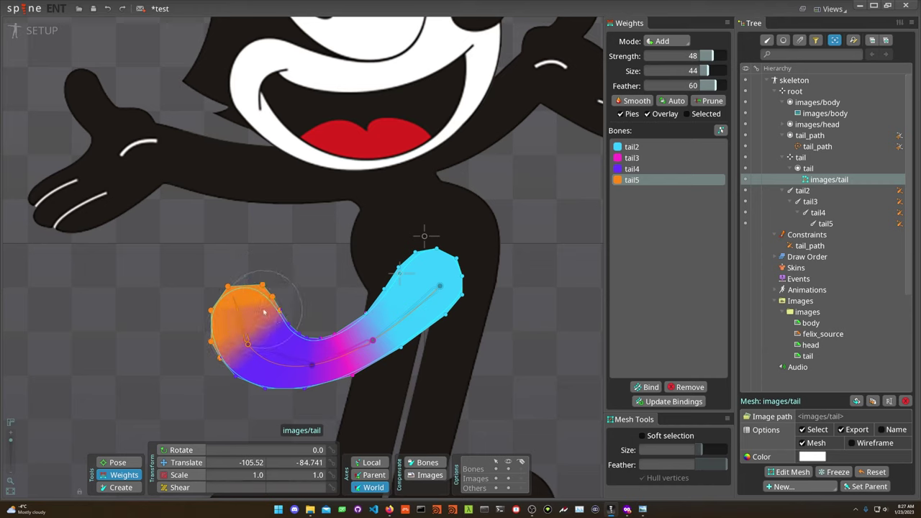
Paint tail3 weights onto the middle of the tail and tail2 weights onto its base near the body
left_click(632, 157)
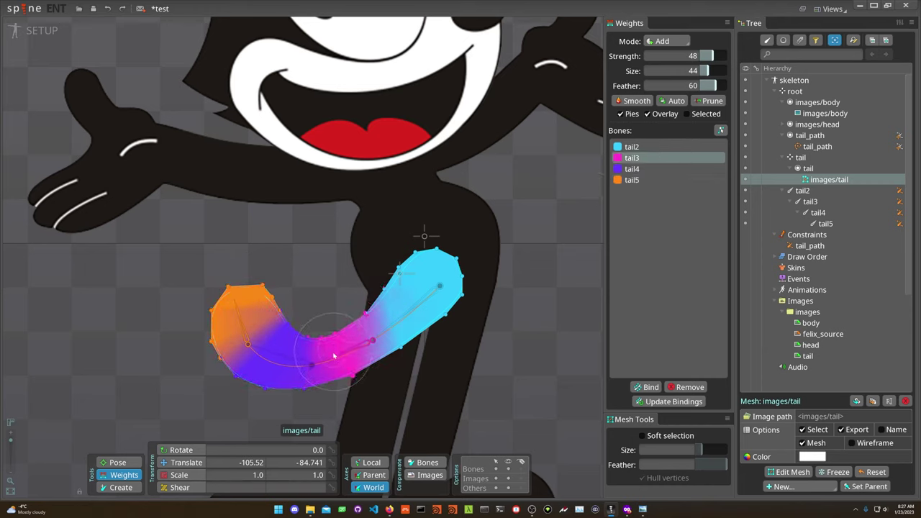
left_click_drag(333, 355, 323, 340)
left_click(654, 147)
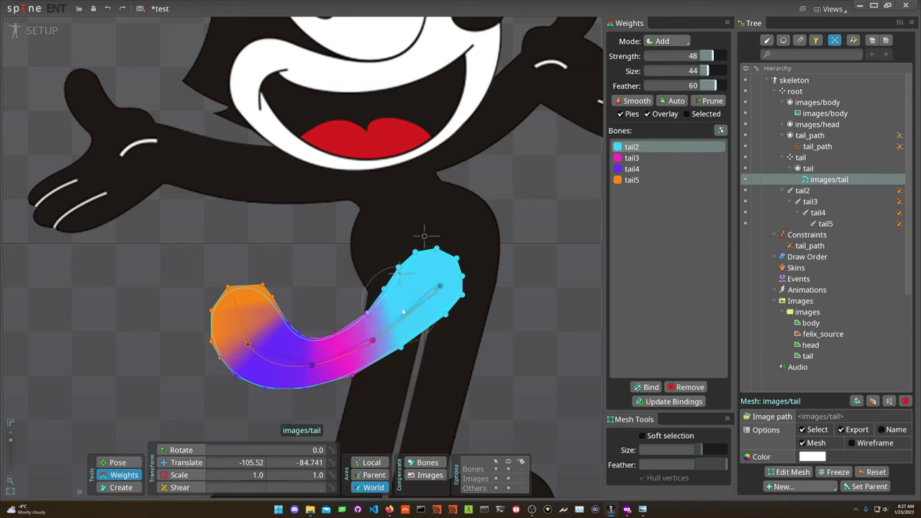
mouse_move(403, 311)
left_mouse_down()
mouse_move(428, 324)
mouse_move(432, 338)
left_mouse_up()
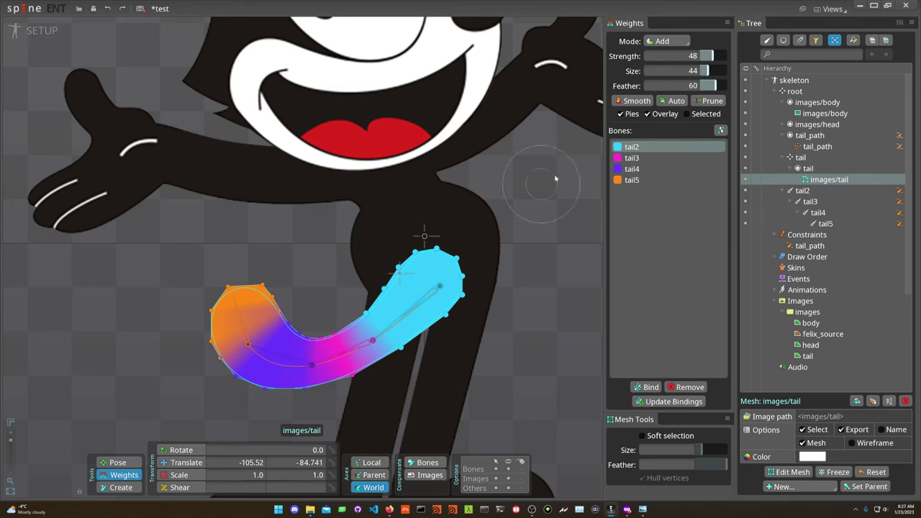
Paint more tail3 weight across the tail's middle section, blending it toward the tail2 and tail4 areas
left_click(661, 157)
mouse_move(328, 350)
left_mouse_down()
mouse_move(350, 344)
mouse_move(335, 366)
mouse_move(377, 354)
mouse_move(362, 335)
mouse_move(319, 383)
mouse_move(322, 339)
mouse_move(322, 361)
left_mouse_up()
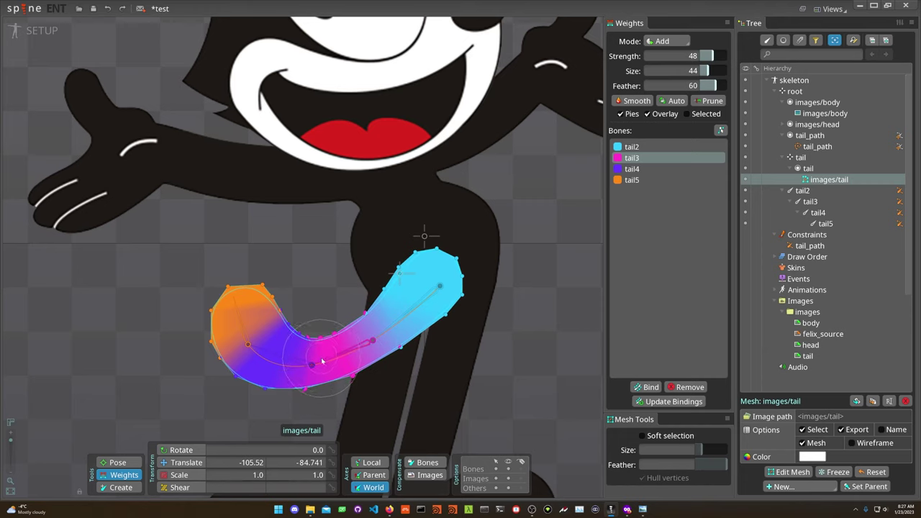
left_click_drag(341, 310, 324, 305)
left_click_drag(475, 180, 482, 212)
left_click_drag(252, 296, 279, 280)
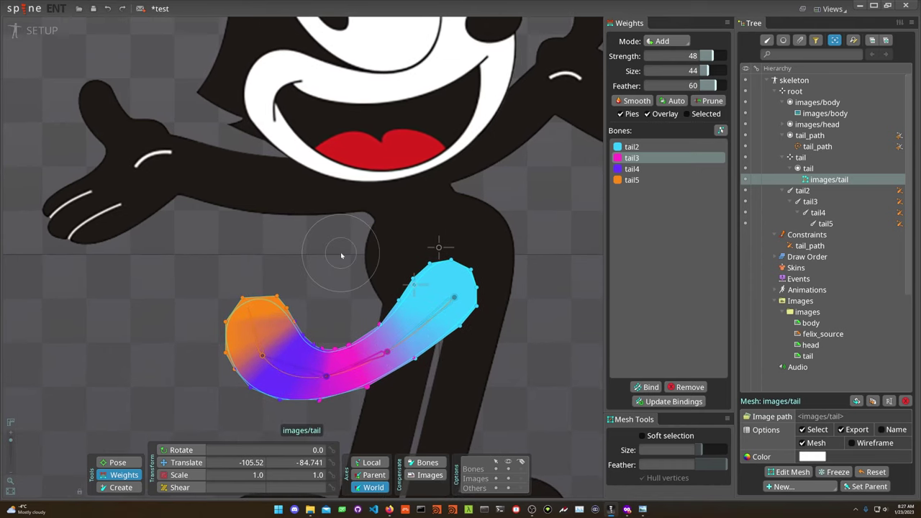
left_click_drag(341, 255, 300, 226)
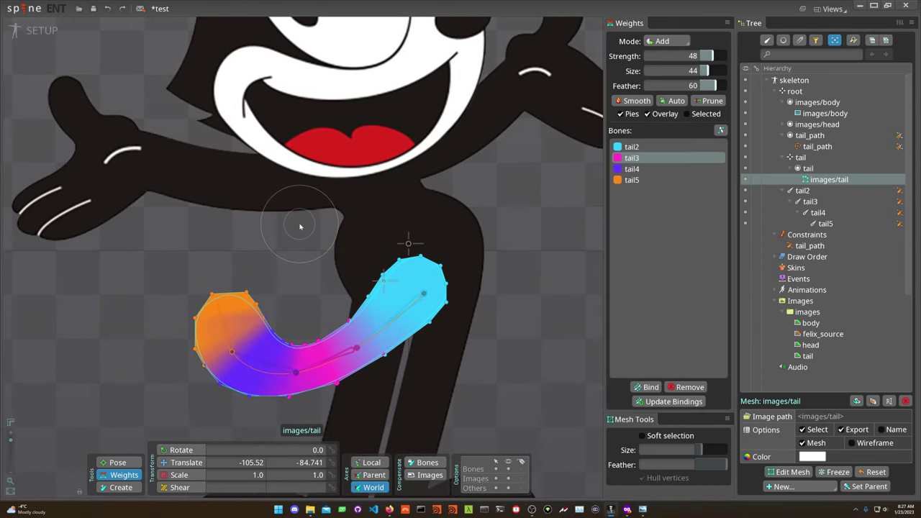
left_click(633, 170)
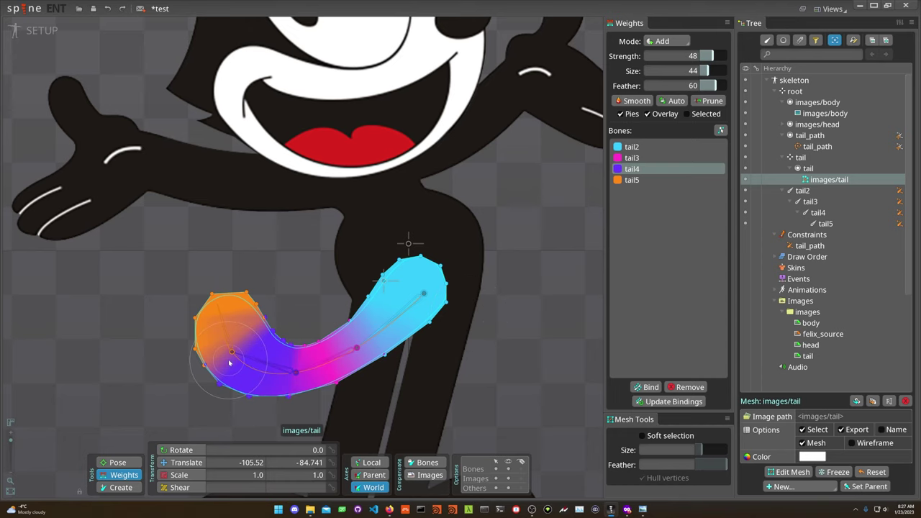
left_click(632, 157)
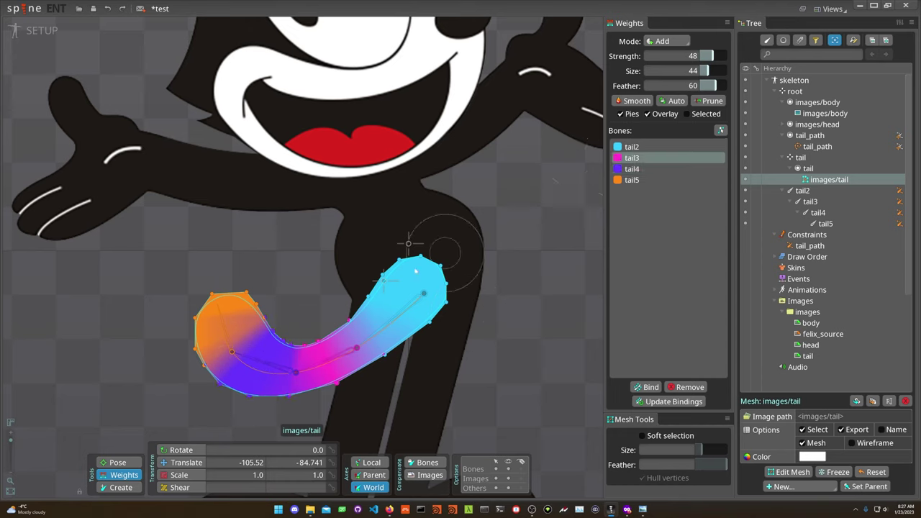
left_click_drag(302, 365, 312, 351)
mouse_move(385, 369)
left_mouse_down()
mouse_move(332, 333)
mouse_move(359, 361)
mouse_move(356, 351)
mouse_move(323, 346)
mouse_move(246, 357)
left_mouse_up()
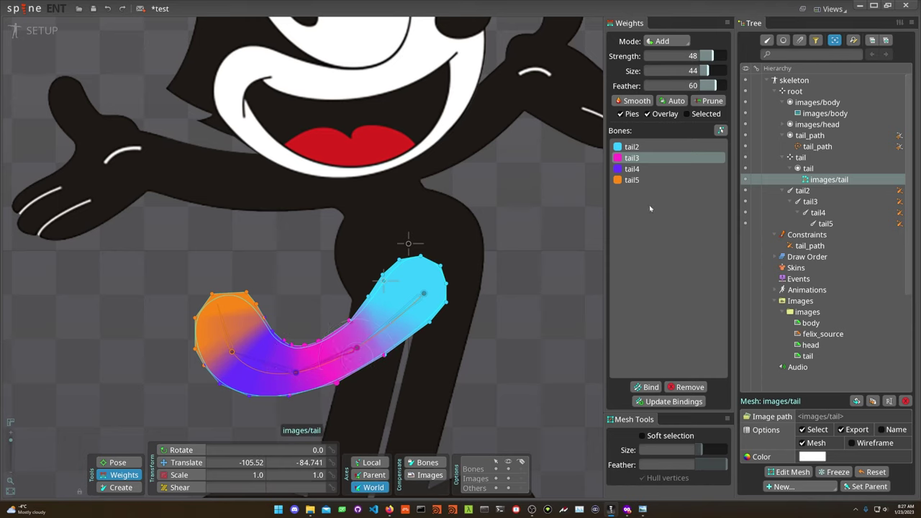
Smooth the tail mesh's weights with tail5 selected, and leave weight painting
left_click(641, 180)
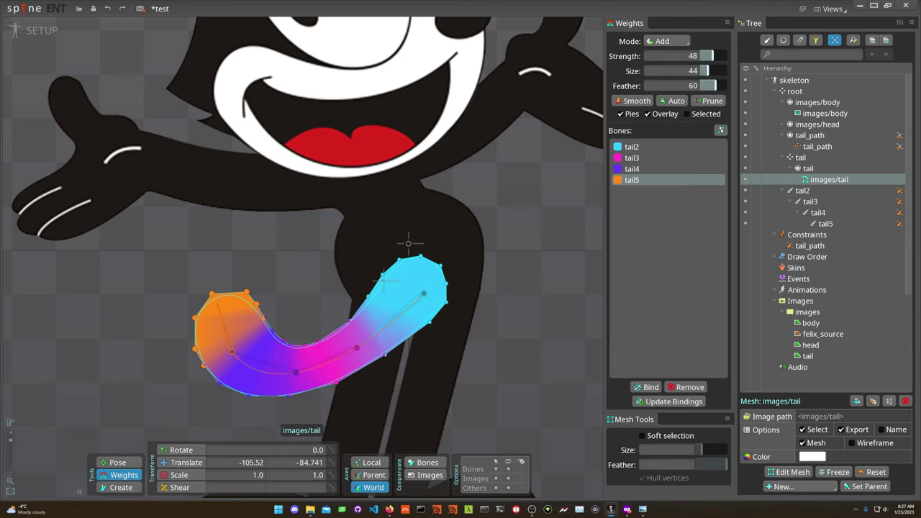
left_click(633, 102)
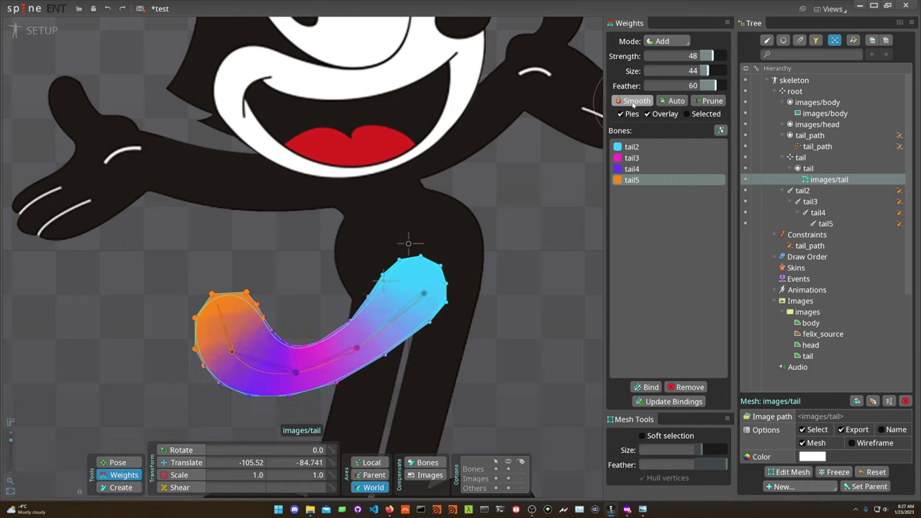
key("Escape")
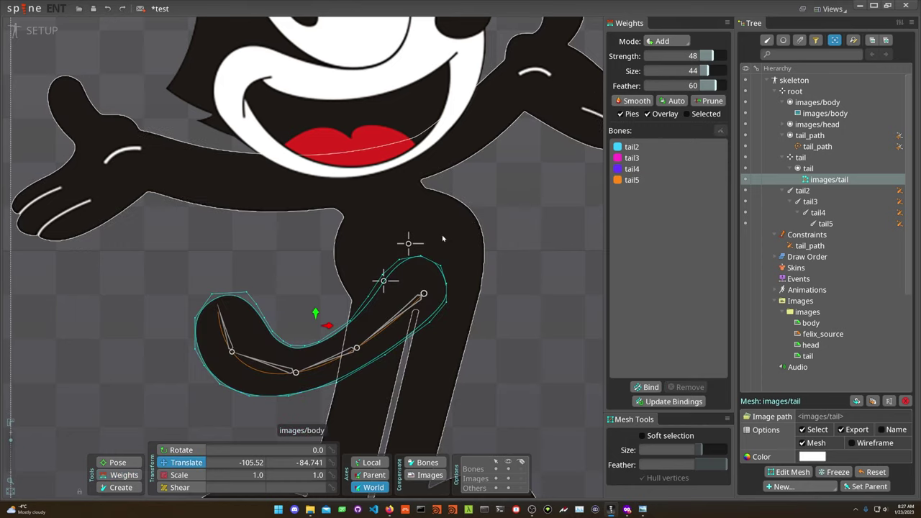
Test the reweighted tail's deformation by moving the tail_path's tip point, leaving it slightly higher
left_click_drag(231, 323, 272, 292)
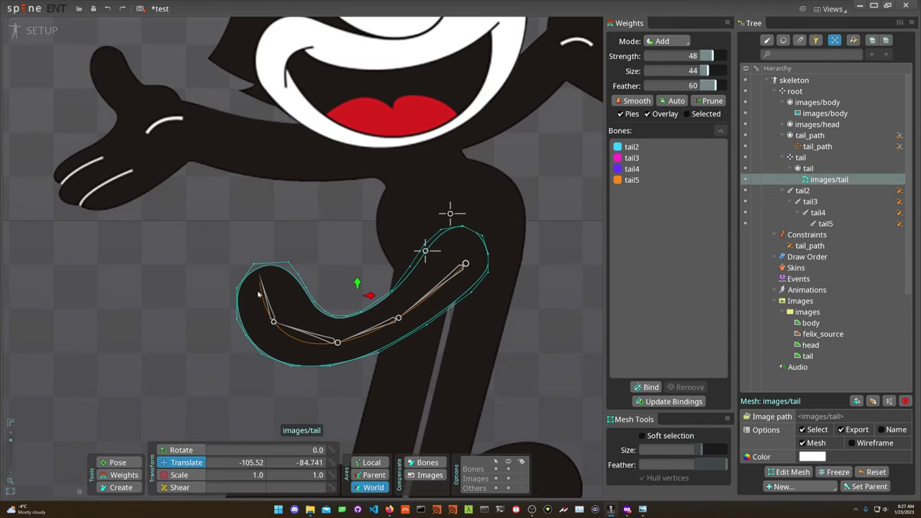
left_click(261, 288)
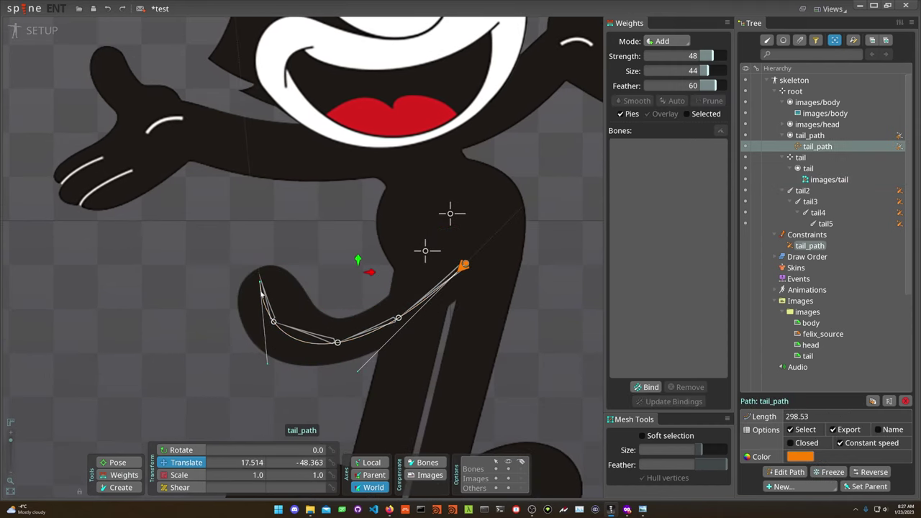
mouse_move(261, 284)
left_mouse_down()
mouse_move(234, 306)
mouse_move(247, 257)
mouse_move(230, 261)
mouse_move(251, 253)
mouse_move(244, 257)
mouse_move(288, 213)
mouse_move(291, 242)
mouse_move(279, 255)
mouse_move(288, 264)
mouse_move(261, 272)
left_mouse_up()
mouse_move(311, 254)
left_mouse_down()
mouse_move(321, 237)
mouse_move(309, 246)
left_mouse_up()
scroll(312, 224, "down", 2)
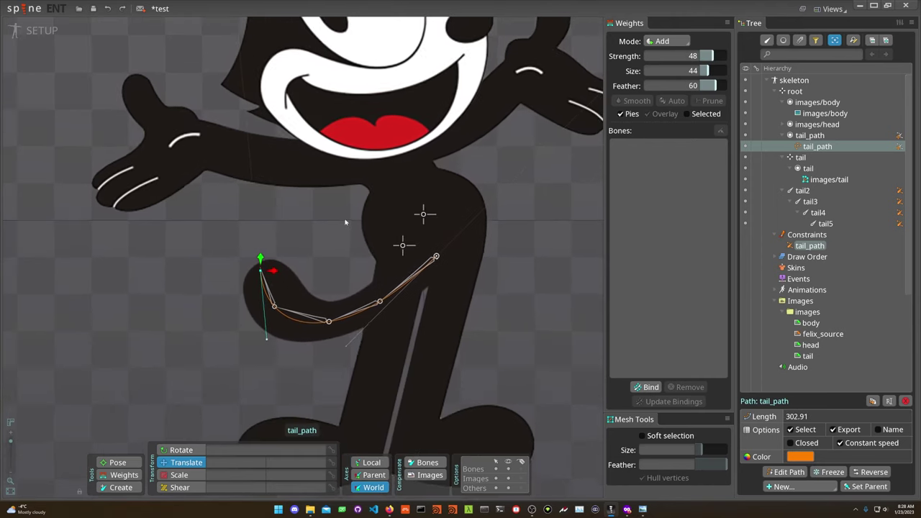
left_click_drag(529, 218, 441, 229)
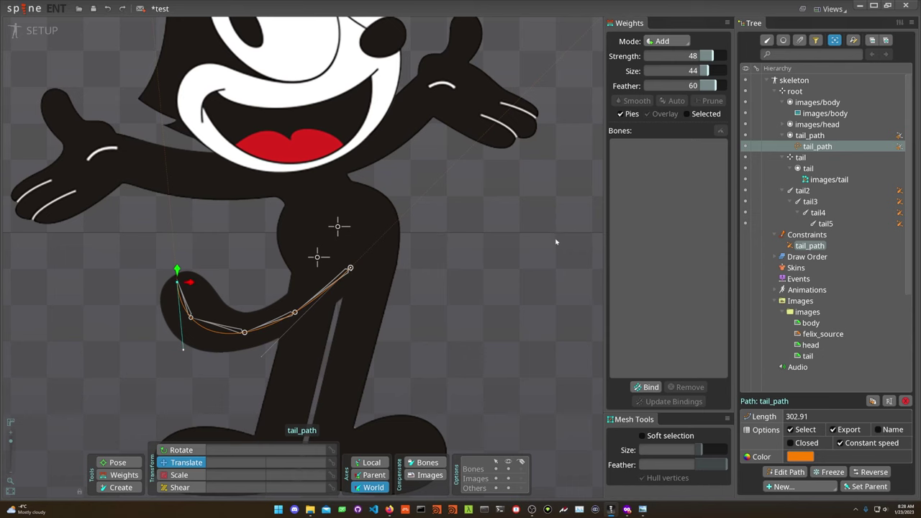
Convert the images/body attachment to a mesh
left_click(828, 180)
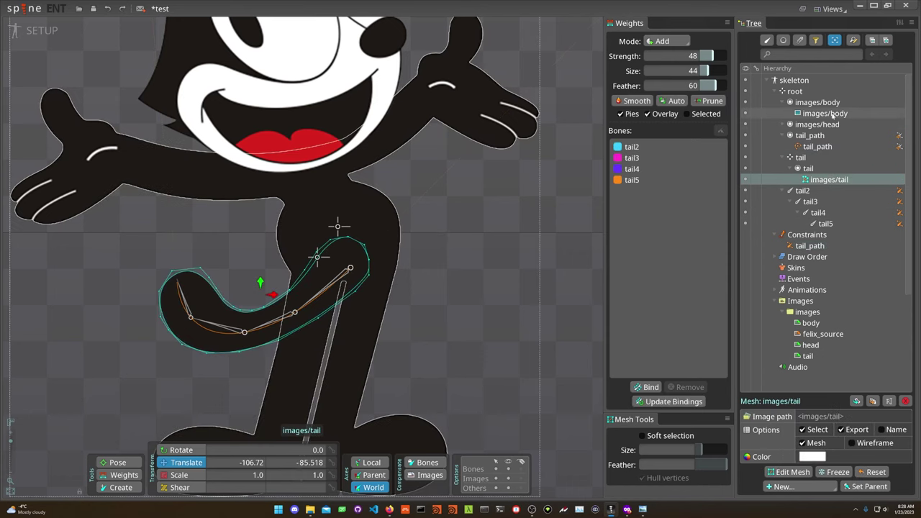
left_click(825, 114)
left_click(816, 458)
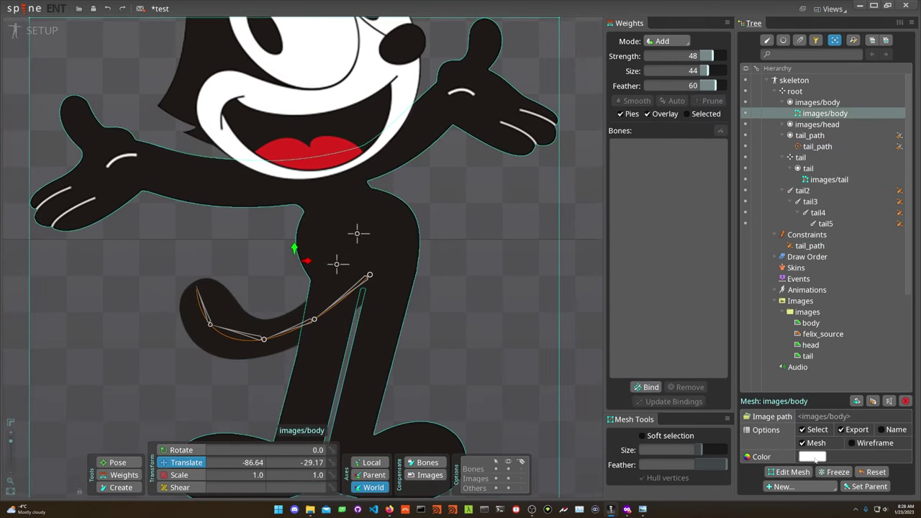
Trace the images/body mesh outline with Detail 36.1, Concavity 75 and Refinement 17.1
left_click(792, 472)
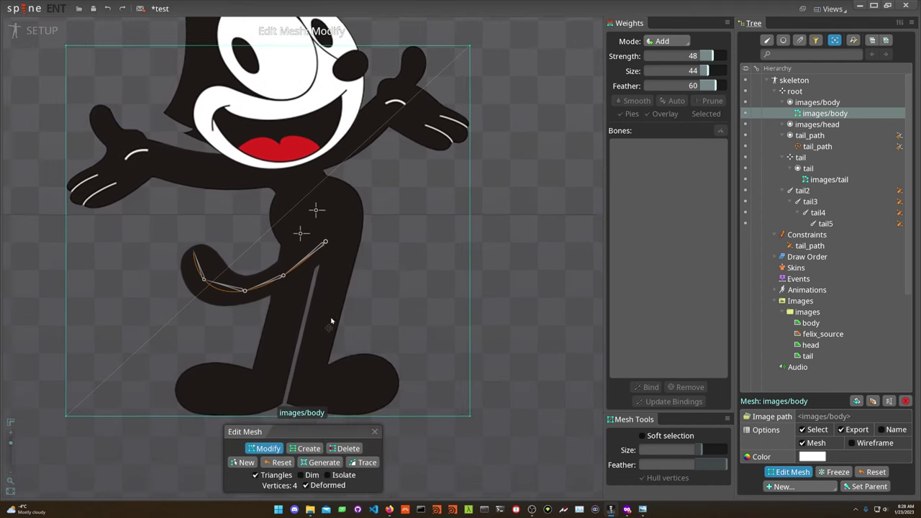
left_click(363, 464)
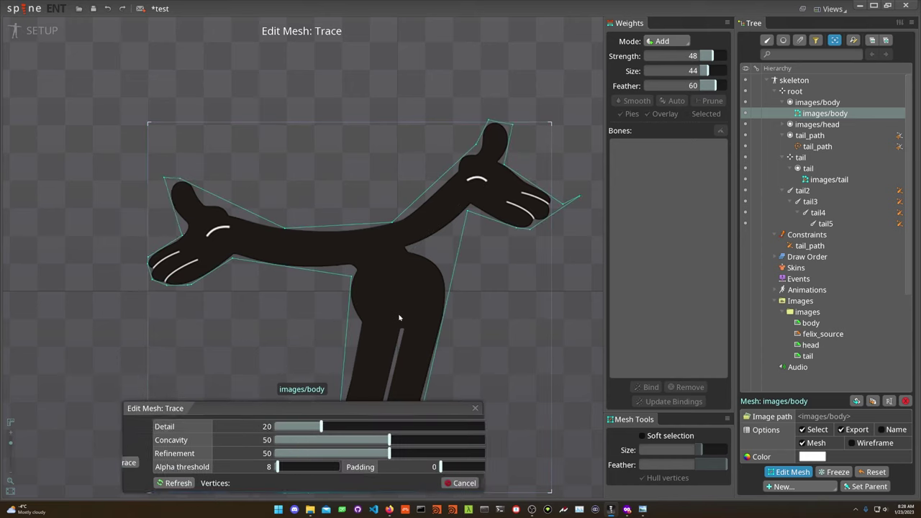
left_click(329, 426)
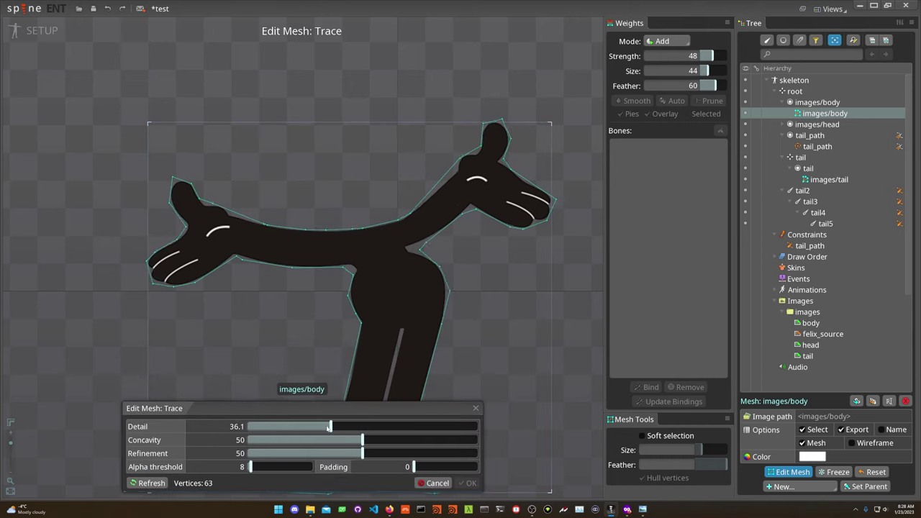
mouse_move(380, 444)
left_mouse_down()
mouse_move(408, 445)
mouse_move(322, 454)
left_mouse_up()
left_click(324, 445)
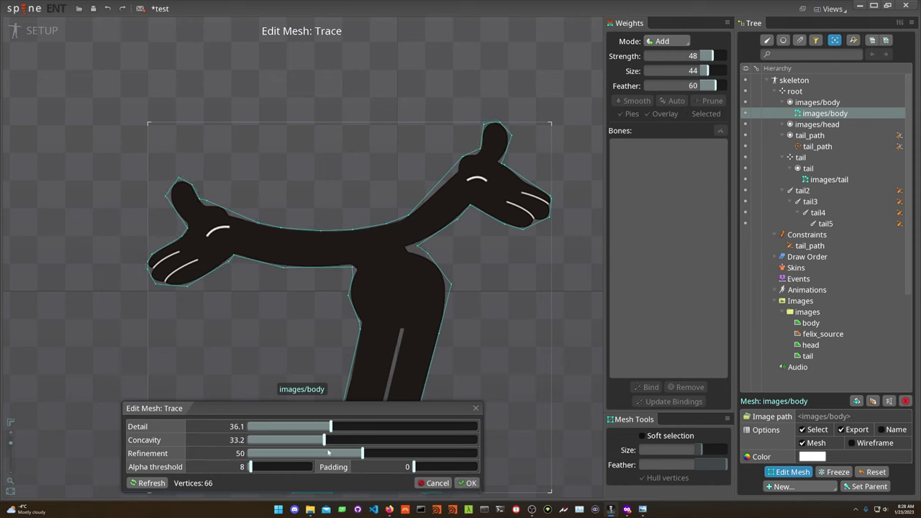
left_click(408, 453)
left_click(403, 440)
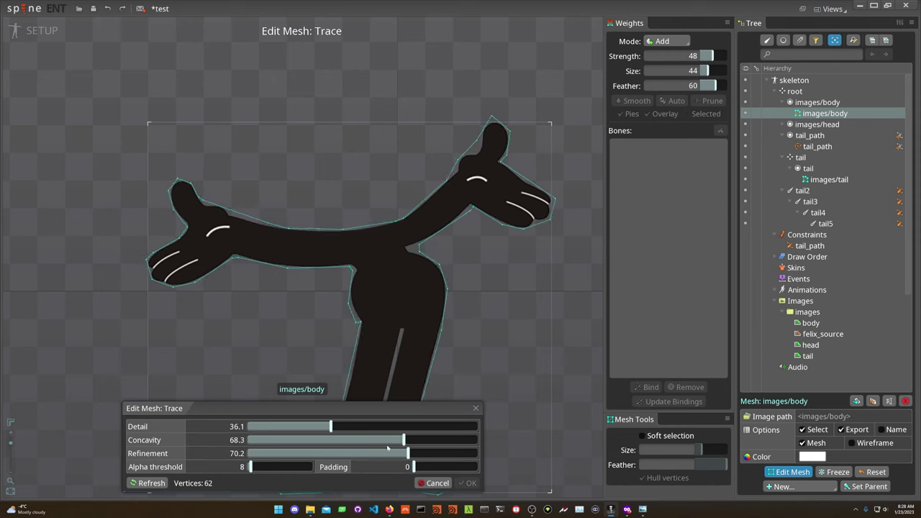
left_click(287, 453)
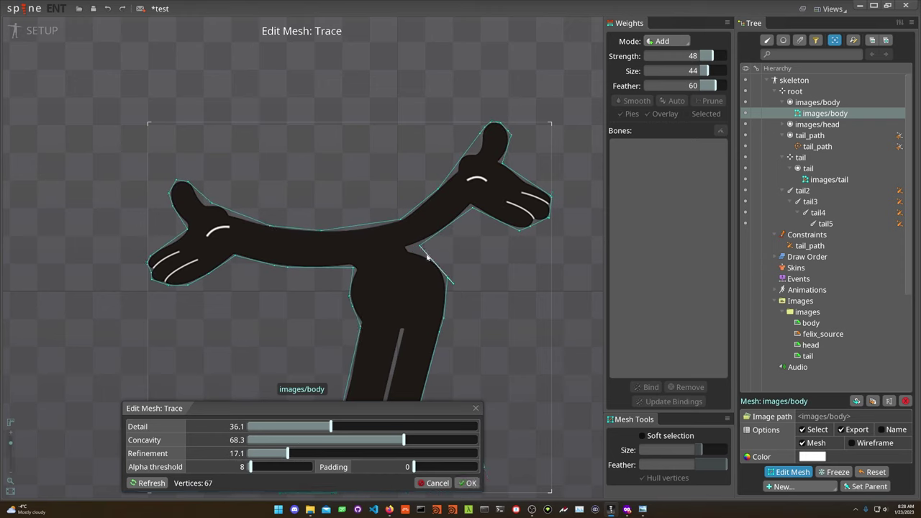
left_click_drag(403, 440, 419, 440)
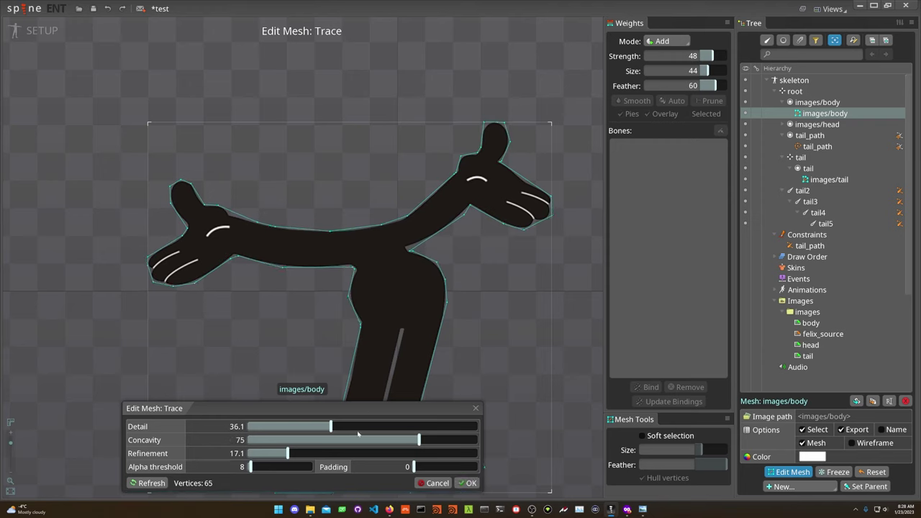
Try lower and higher trace Detail values, settle on 43.5, and accept the traced body mesh
left_click(279, 426)
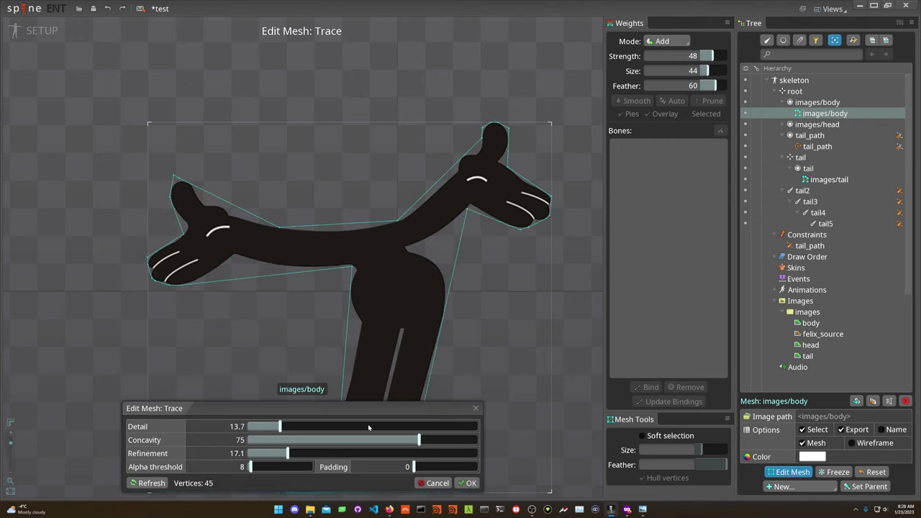
left_click_drag(383, 295, 353, 195)
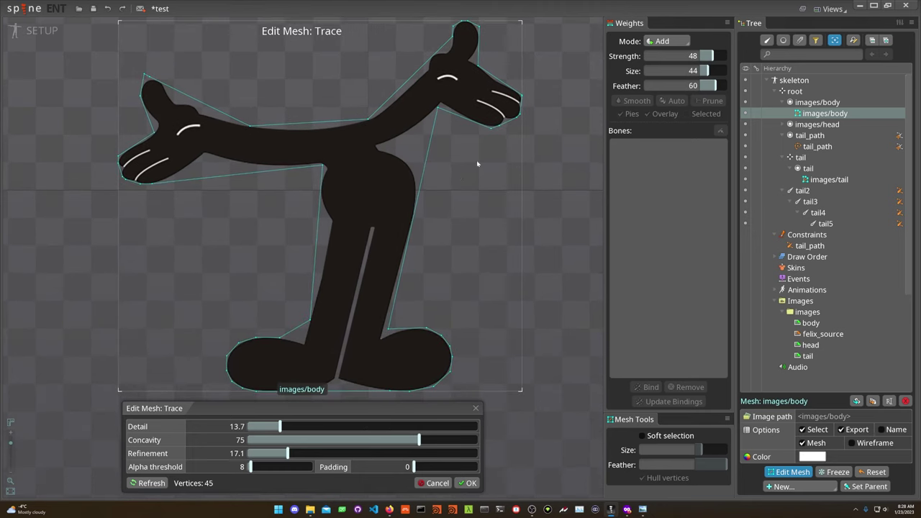
left_click(373, 427)
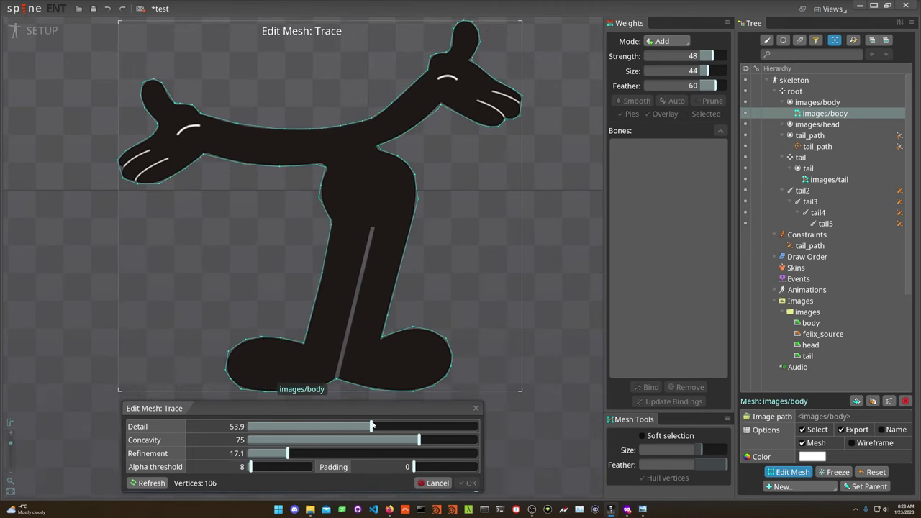
left_click(349, 427)
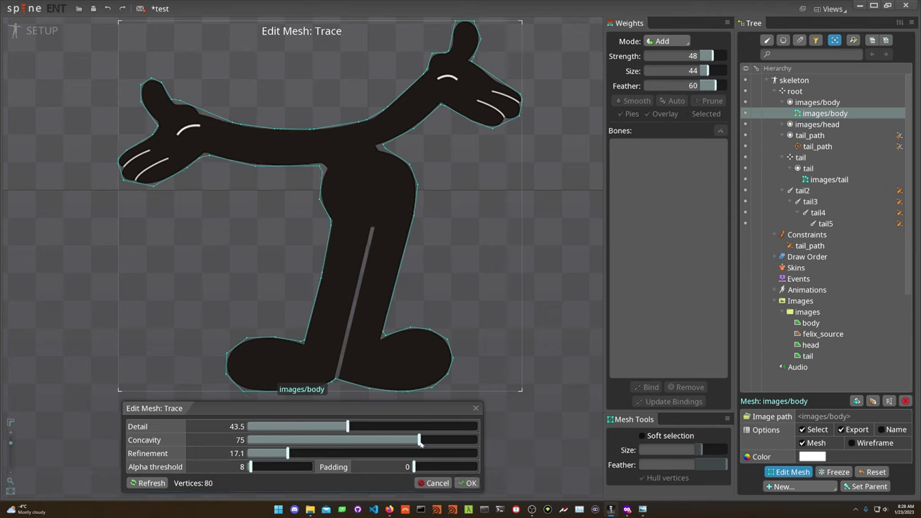
left_click(468, 483)
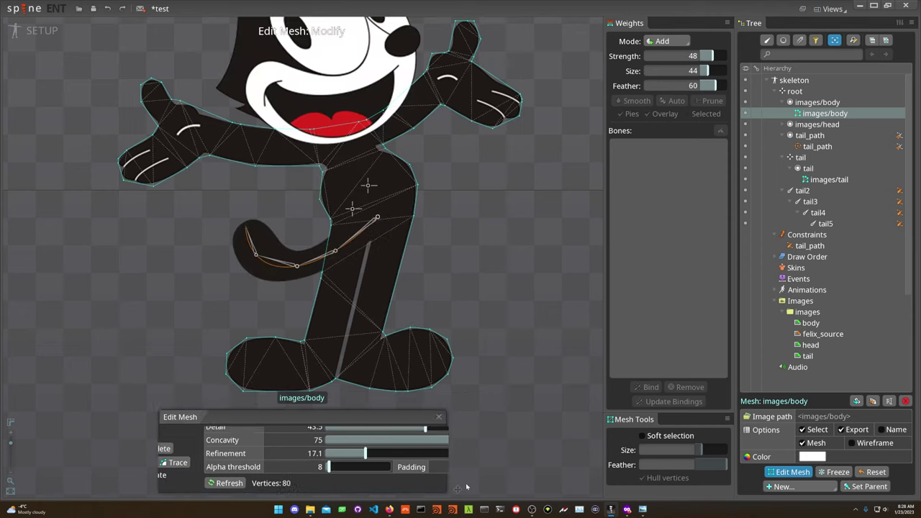
Move the left leg's outer-edge vertex below the tail further down the leg, and add another vertex above it on that edge
scroll(318, 277, "up", 3)
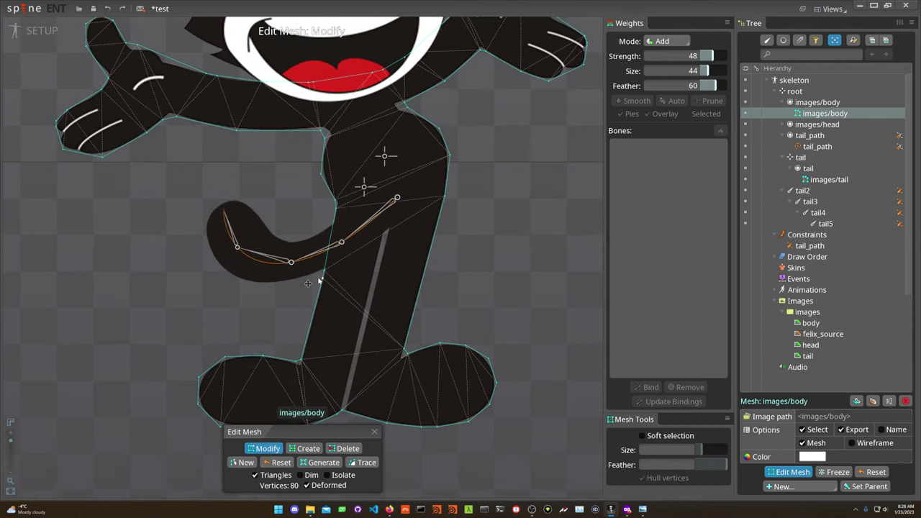
key("v")
key("b")
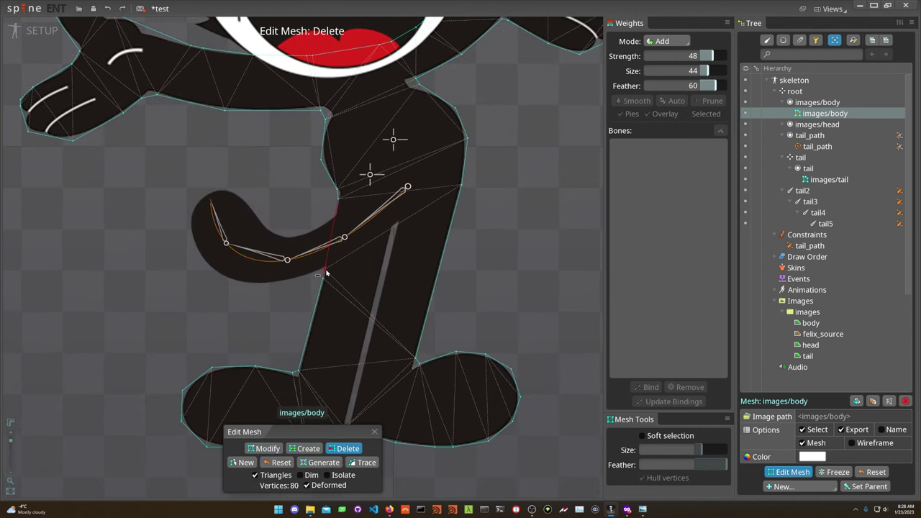
key("m")
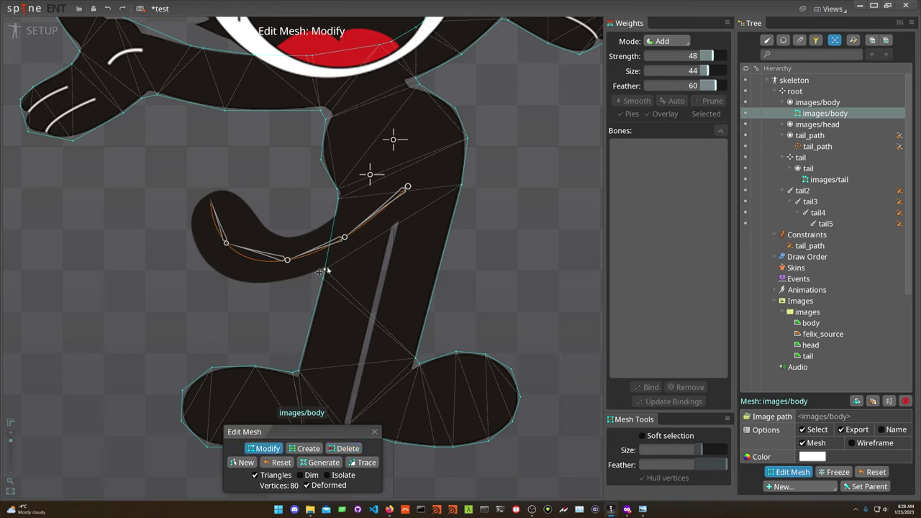
left_click_drag(325, 269, 311, 317)
key("c")
left_click(321, 283)
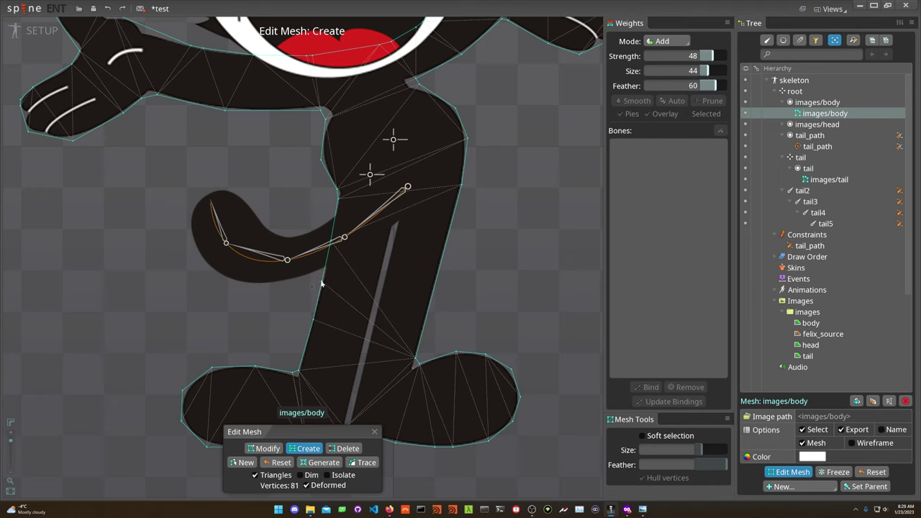
Add a vertex midway along the gap between the legs, and split the outline at the gap's lower end between the feet
left_click(376, 296)
left_click_drag(367, 366, 372, 298)
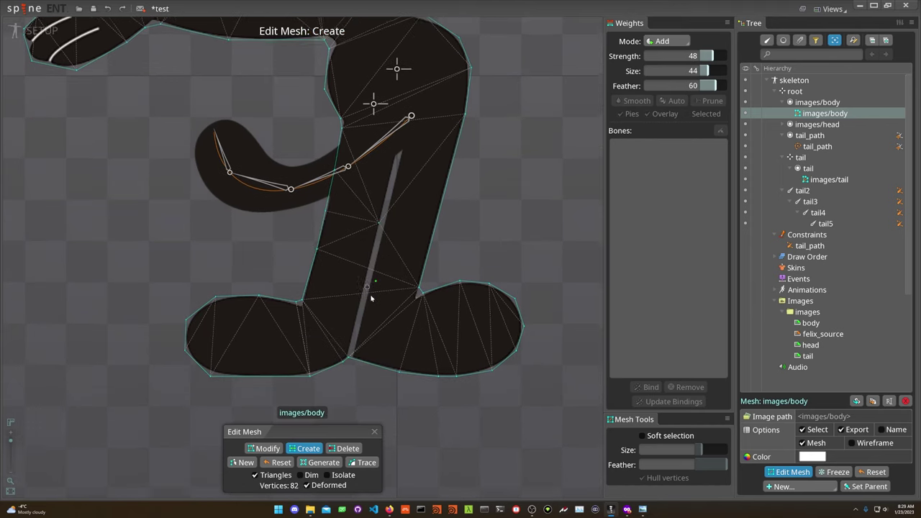
scroll(357, 346, "up", 2)
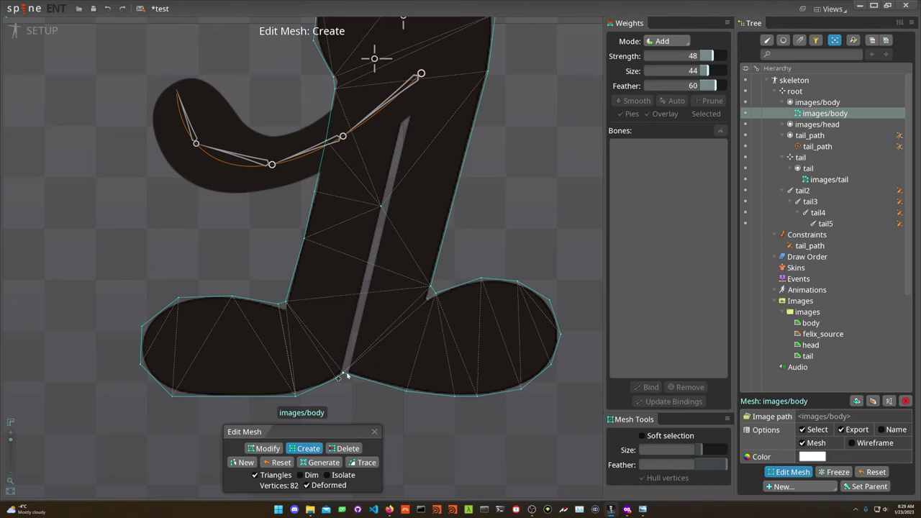
key("c")
key("c")
left_click_drag(344, 373, 353, 375)
key("c")
key("d")
key("m")
key("c")
key("d")
key("m")
key("c")
key("d")
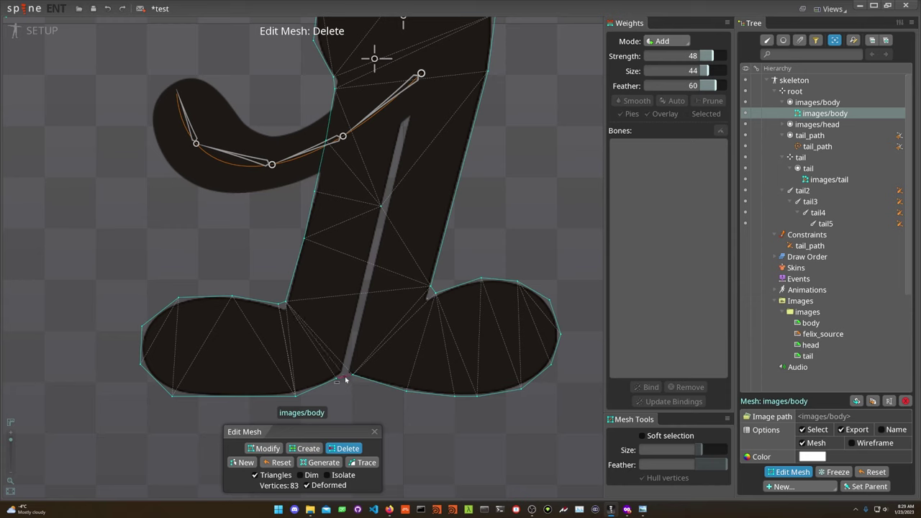
key("m")
Pull the outline vertex between the feet up to the top of the leg gap, and align the right foot's inner vertex
left_click_drag(344, 378, 404, 124)
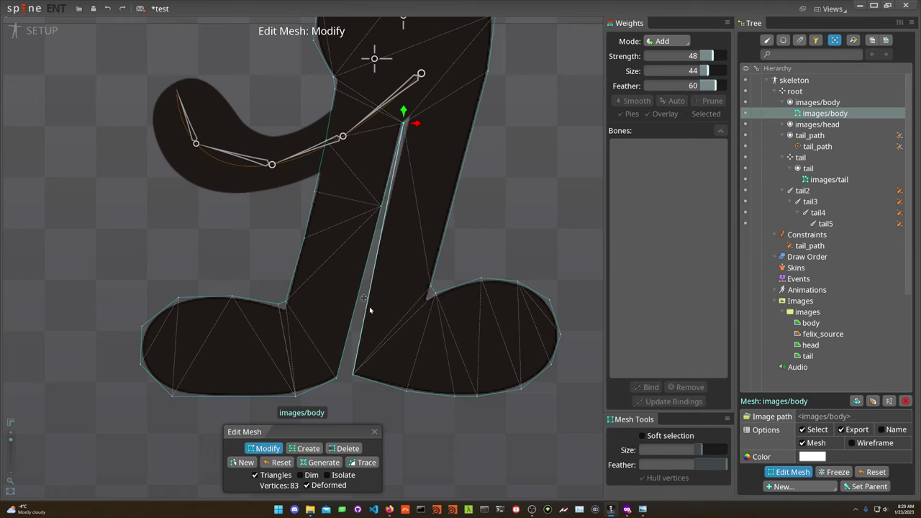
left_click(347, 374)
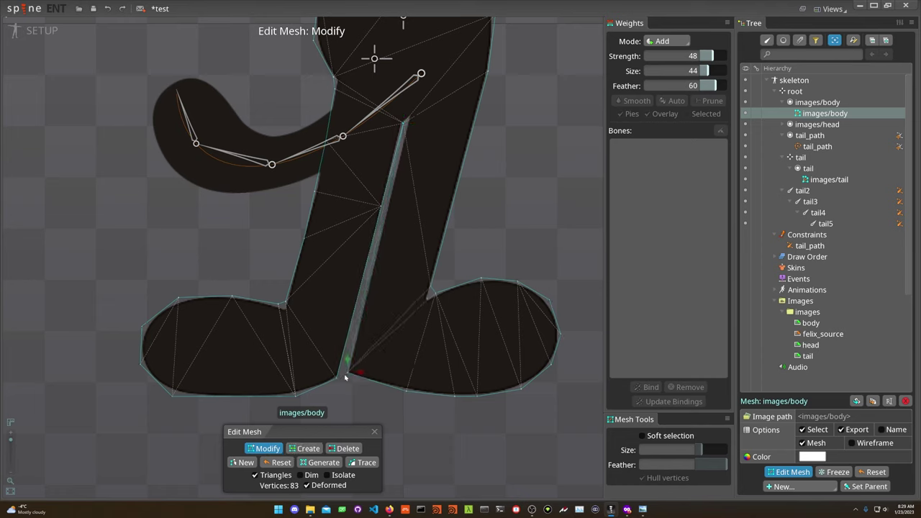
left_click_drag(404, 123, 406, 120)
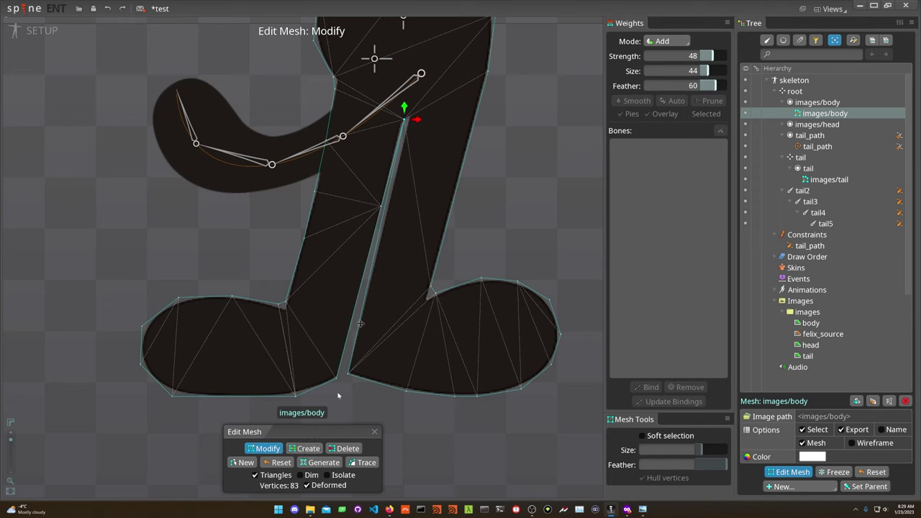
Add a vertex on the right leg's inner edge and move it up beside the left leg's mid-gap vertex
left_click(308, 448)
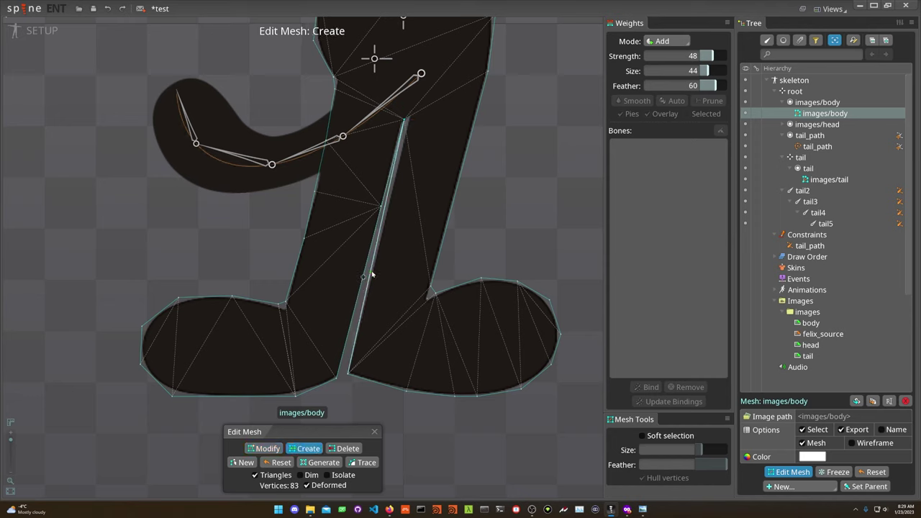
left_click(372, 274)
key("Tab")
key("Tab")
left_click_drag(372, 273, 385, 209)
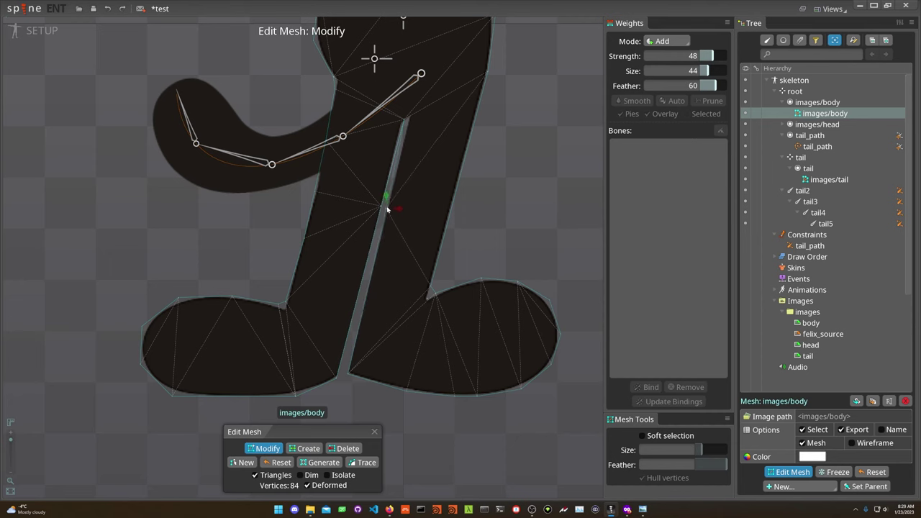
key("d")
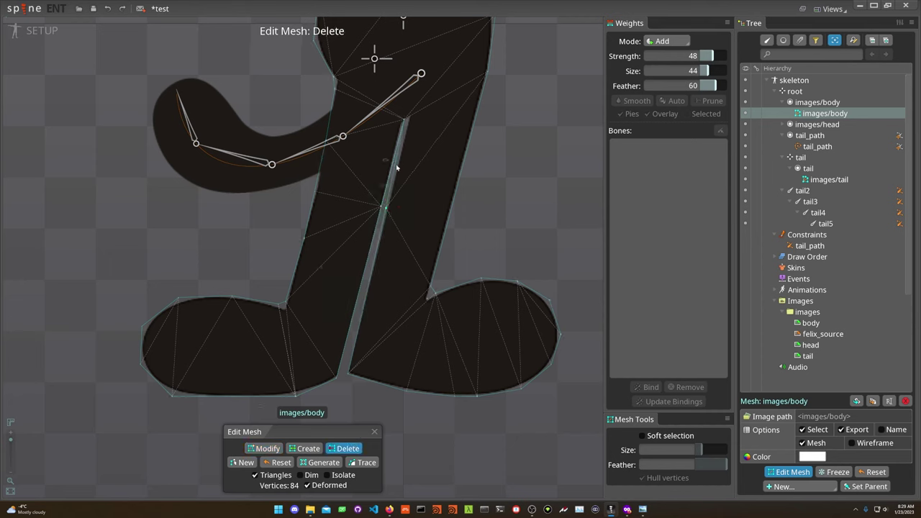
key("m")
key("c")
key("d")
key("m")
key("c")
key("m")
key("c")
key("d")
key("m")
key("c")
key("d")
key("m")
key("c")
key("m")
key("c")
key("d")
key("c")
key("d")
key("m")
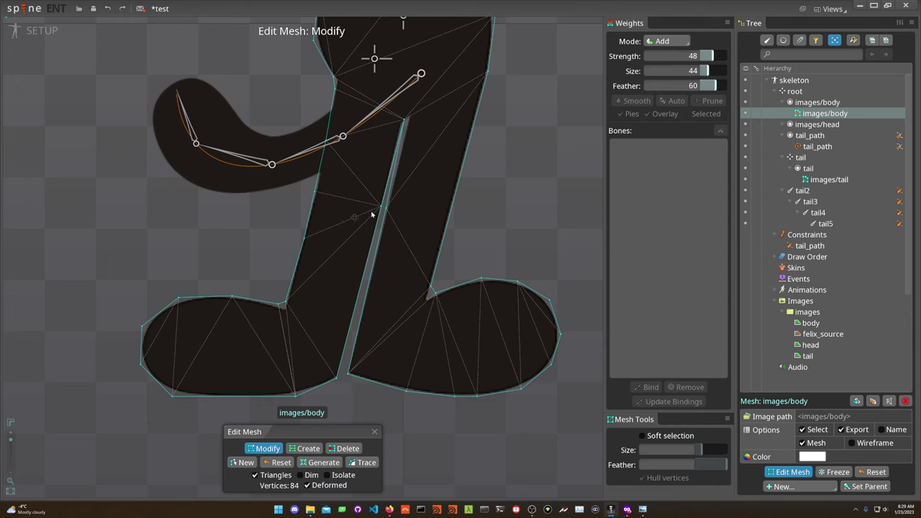
Shift the mid-gap vertex onto the right leg's inner edge and add vertices above it along that edge
left_click(386, 211)
key("c")
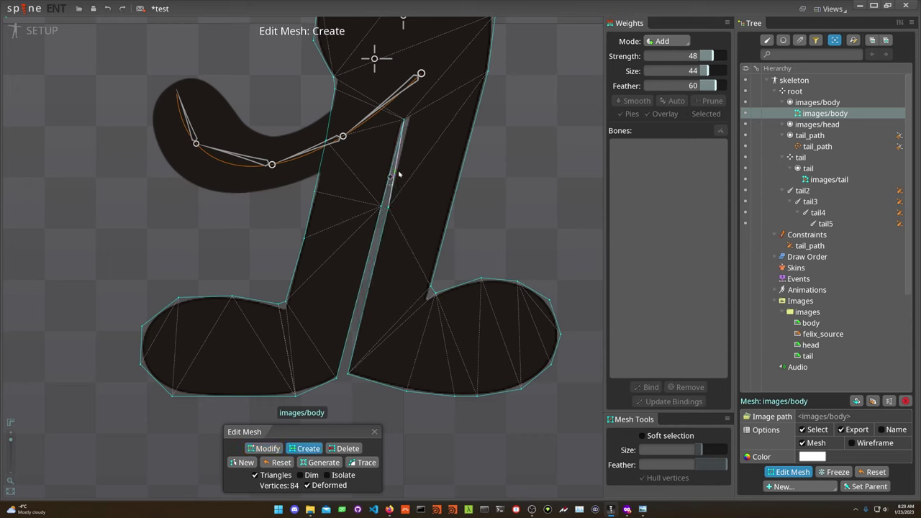
left_click(398, 173)
key("d")
left_click(401, 162)
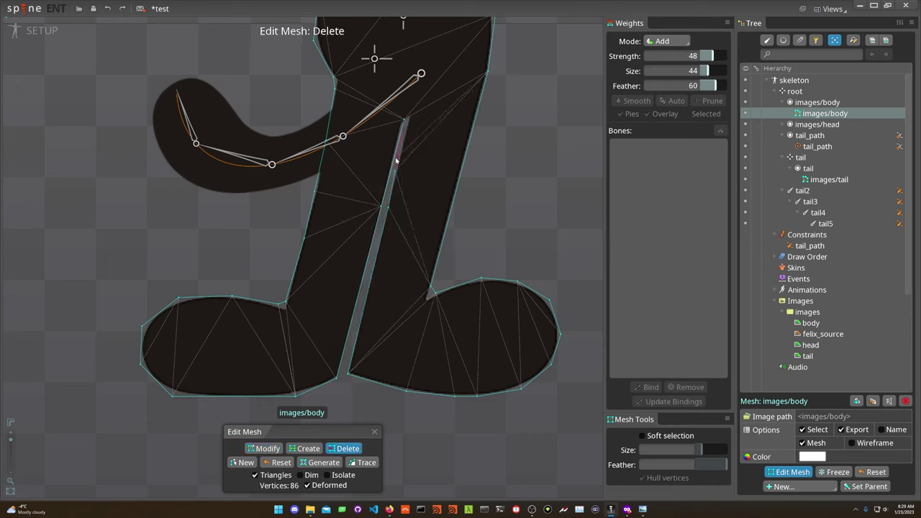
Delete the surplus vertex on the right leg's upper inner edge, keeping a single one between mid-gap and the gap's top
key("m")
left_click(397, 164)
key("c")
key("d")
key("c")
key("d")
left_click(400, 159)
key("m")
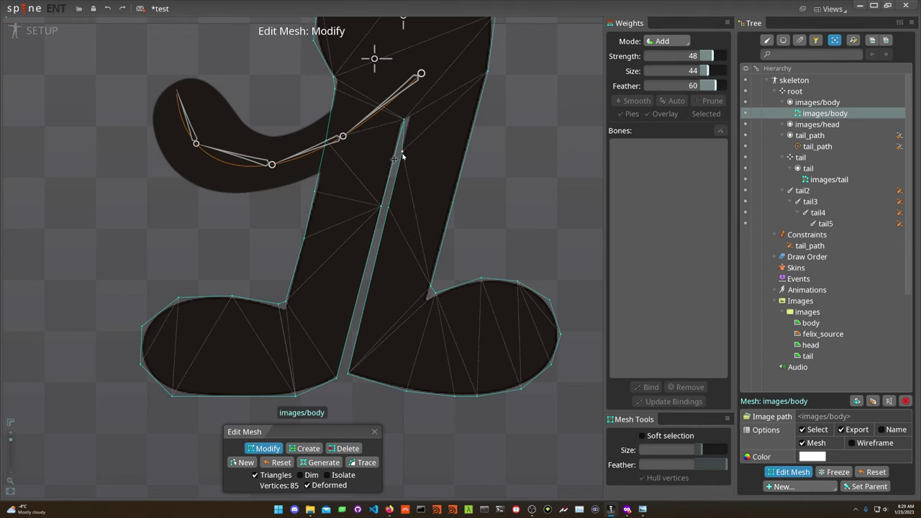
Add a vertex at the right corner of the leg gap's top, and align the vertex below it with the right leg's edge
scroll(404, 141, "up", 2)
scroll(405, 142, "up", 1)
key("c")
left_click(405, 138)
key("m")
left_click_drag(405, 138, 415, 97)
left_click(405, 152, "ctrl")
left_click_drag(405, 152, 403, 157)
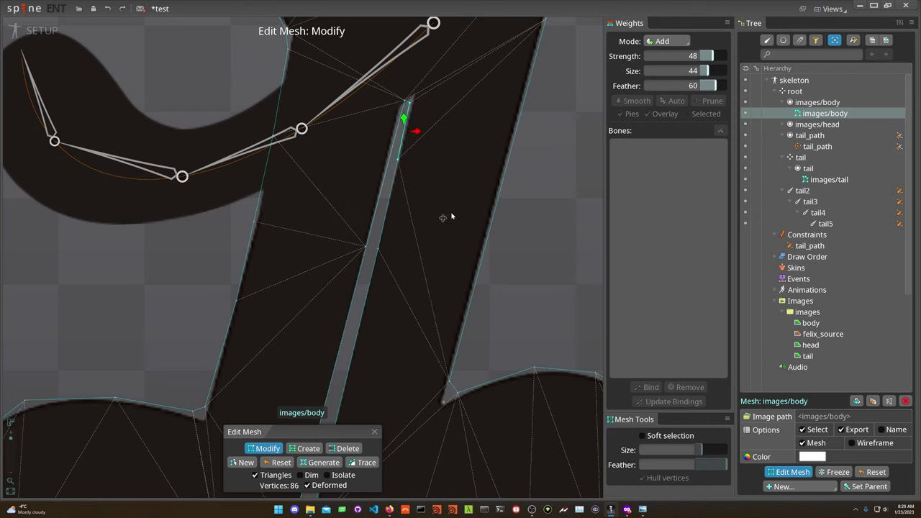
Delete the mesh vertex halfway along the left leg's side of the gap
left_click(367, 247)
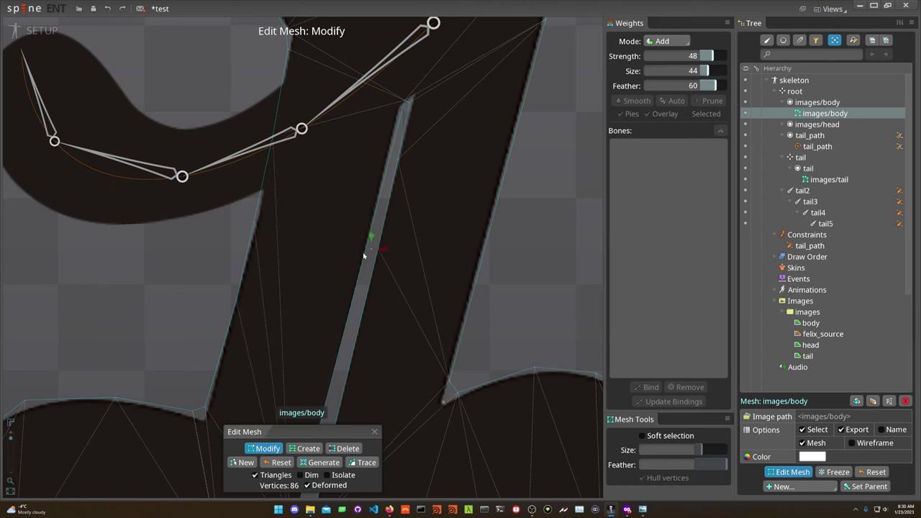
left_click_drag(366, 254, 327, 239)
key("v")
key("b")
left_click(329, 236)
key("c")
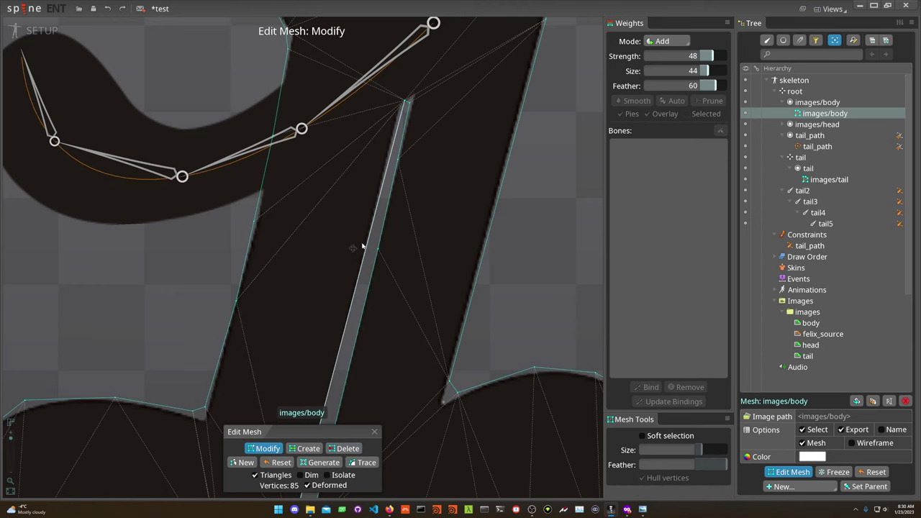
Add an outline vertex halfway along the left leg's inner edge, and nudge it and the opposite outer-edge vertex into line
scroll(365, 249, "down", 3)
key("v")
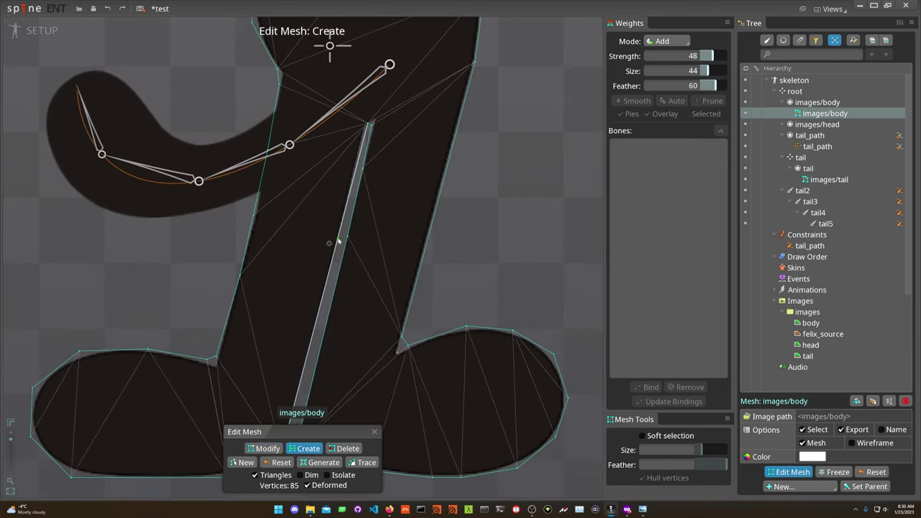
left_click(335, 240)
key("m")
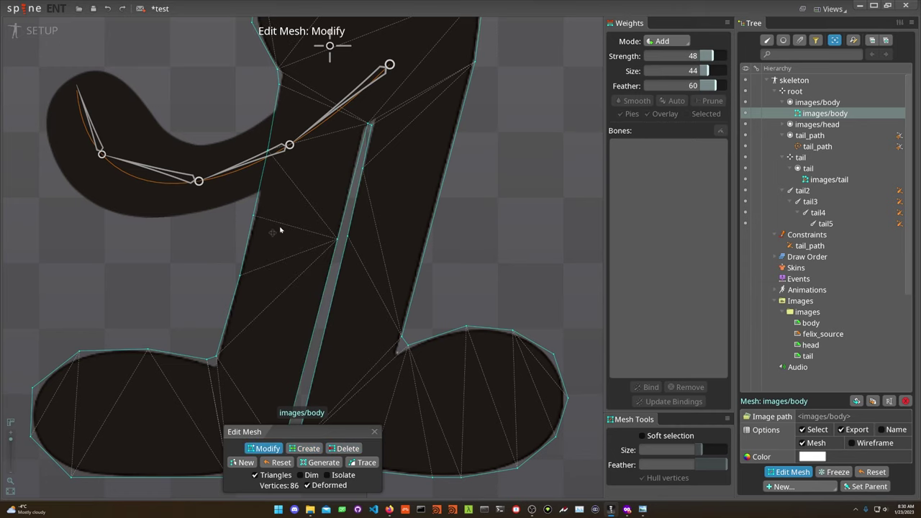
left_click(254, 215)
left_click(336, 240)
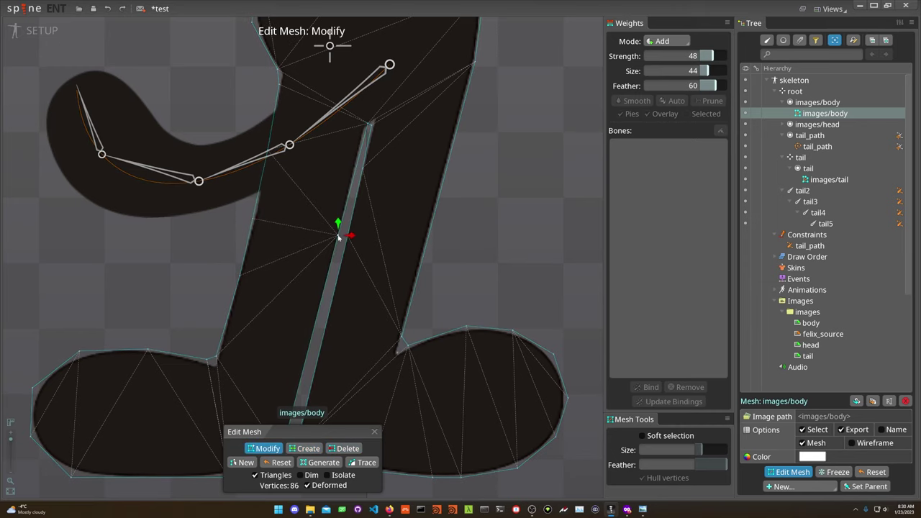
Delete the surplus outline vertex on the left leg's lower outer edge, between mid-leg and the foot, and finish editing the body mesh
left_click_drag(181, 359, 200, 252)
left_click_drag(305, 339, 314, 337)
scroll(286, 194, "down", 1)
key("c")
key("d")
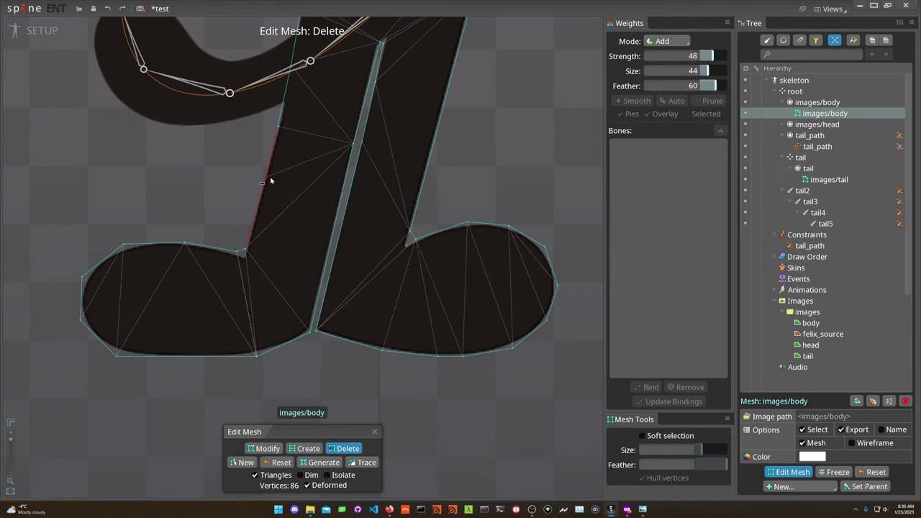
key("m")
key("c")
key("d")
left_click(263, 182)
left_click_drag(275, 175, 279, 224)
left_click_drag(338, 90, 337, 128)
scroll(350, 191, "down", 3)
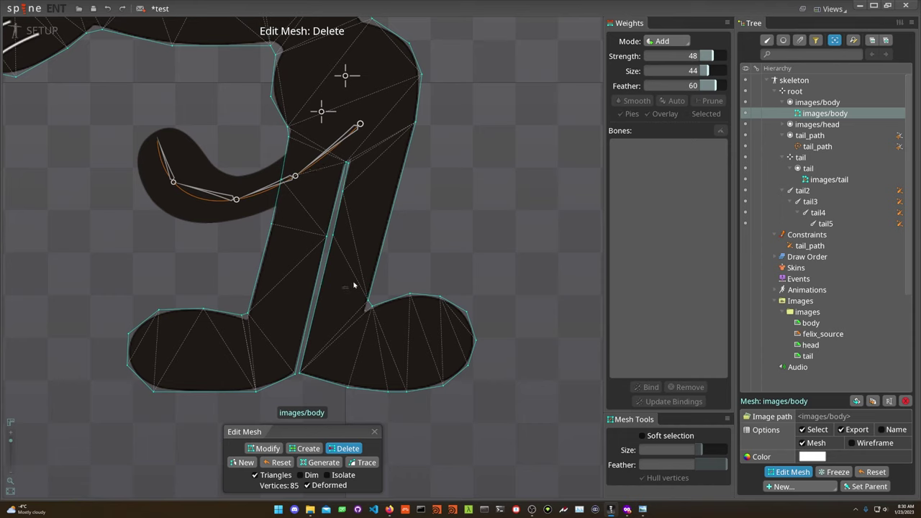
key("Escape")
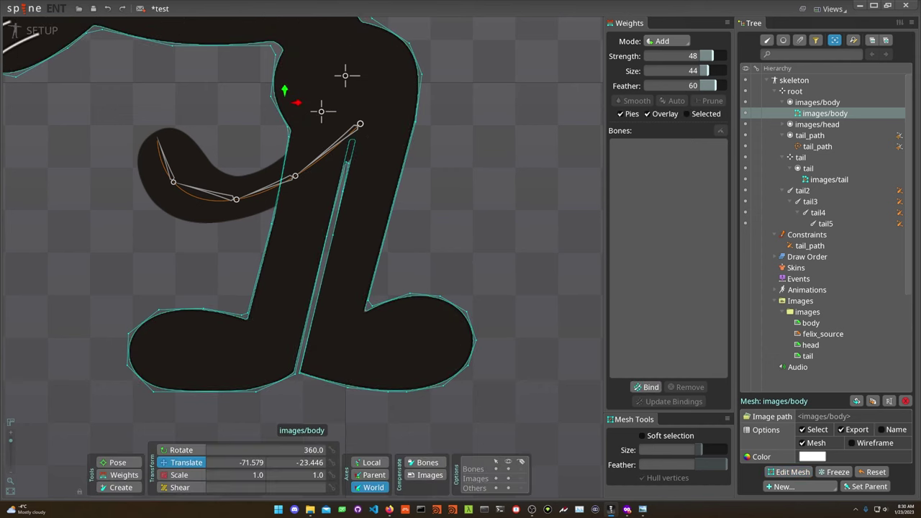
Create a parent bone for the images/body slot and rename the bone and slot as body
left_click(810, 102)
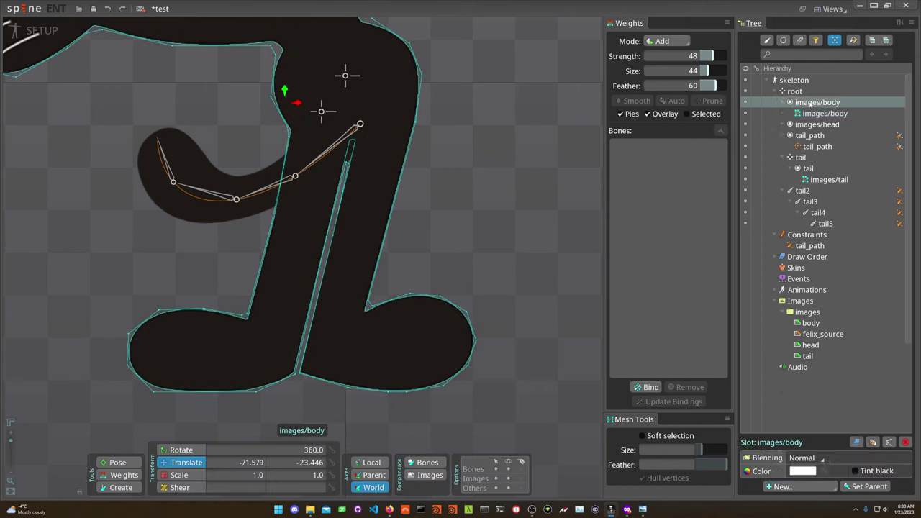
left_click(784, 486)
left_click(783, 411)
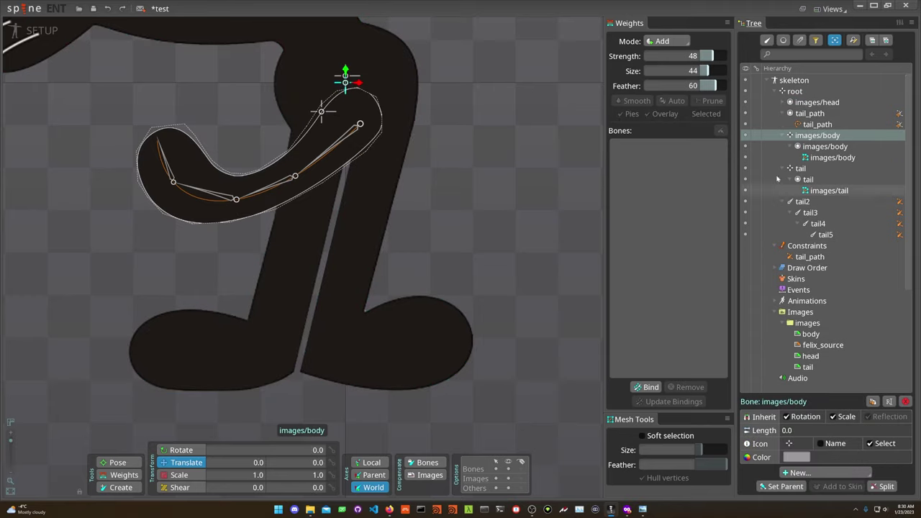
double_click(810, 135)
type("bod")
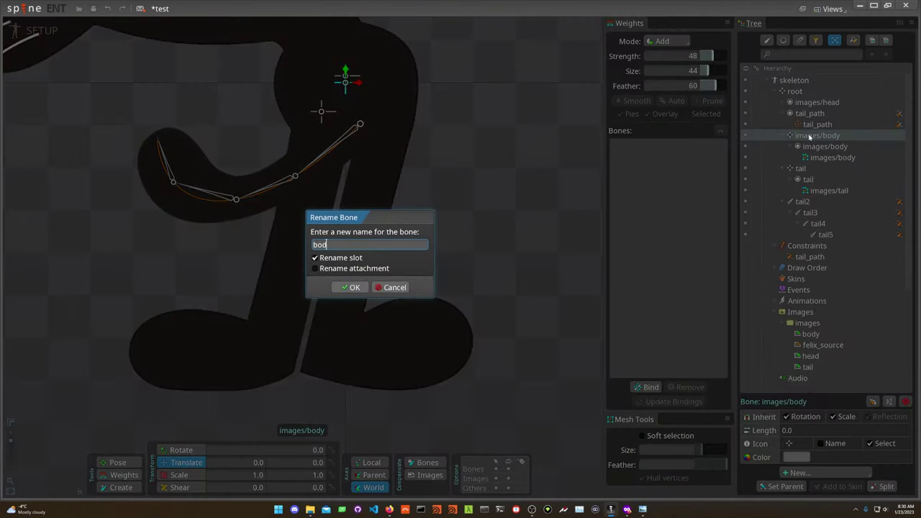
type("y")
key("Return")
Create a bone about 143 units long under body, running from the left hip to mid-leg, and name it upper_leg_left
left_click_drag(313, 171, 382, 192)
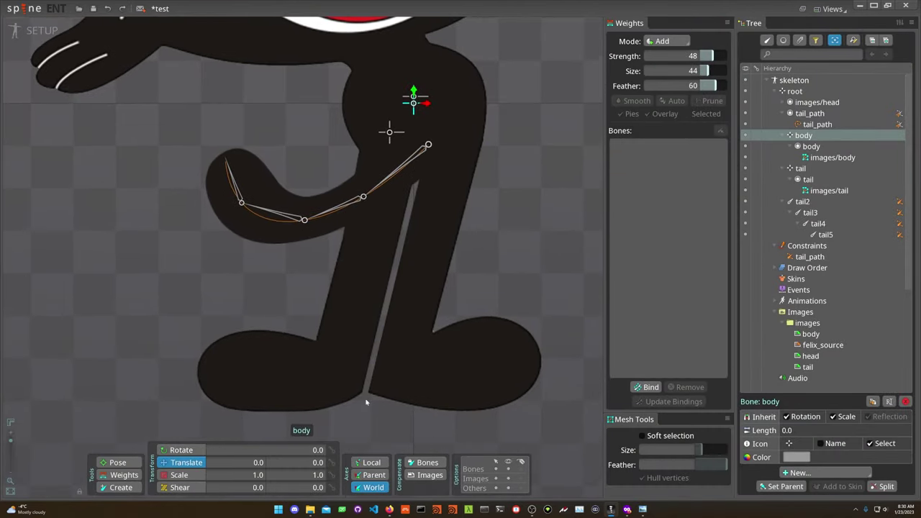
left_click(121, 487)
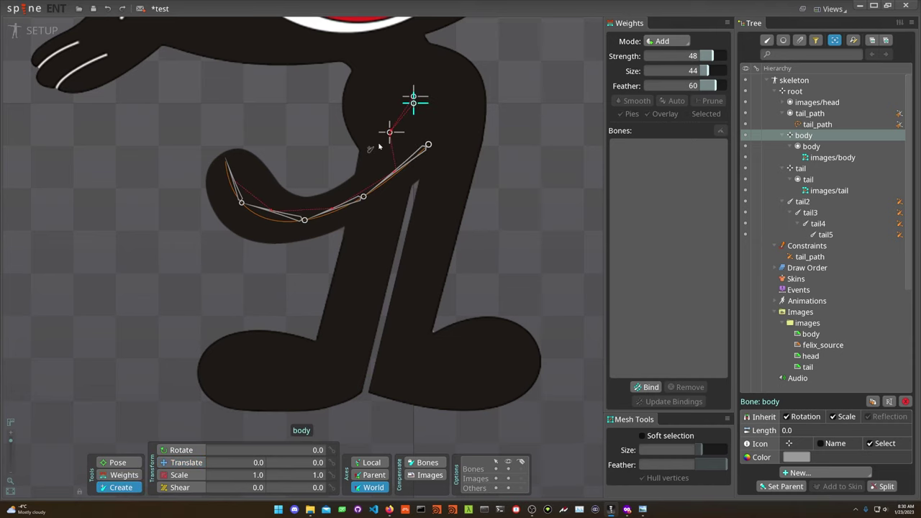
left_click_drag(382, 155, 355, 266)
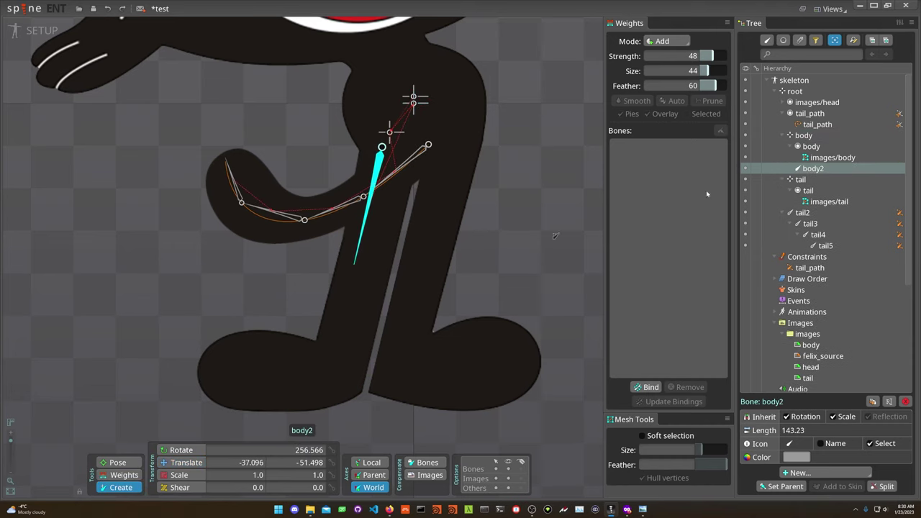
double_click(810, 170)
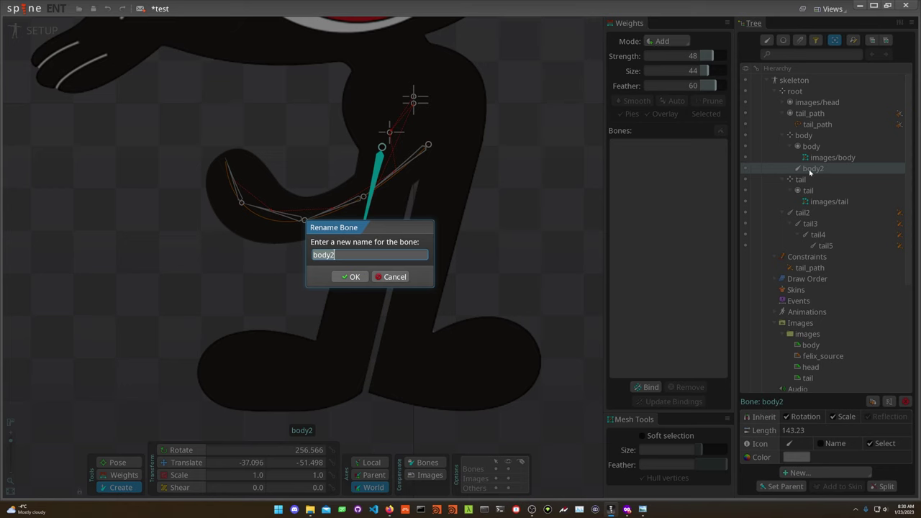
type("upper_leg_left")
key("Return")
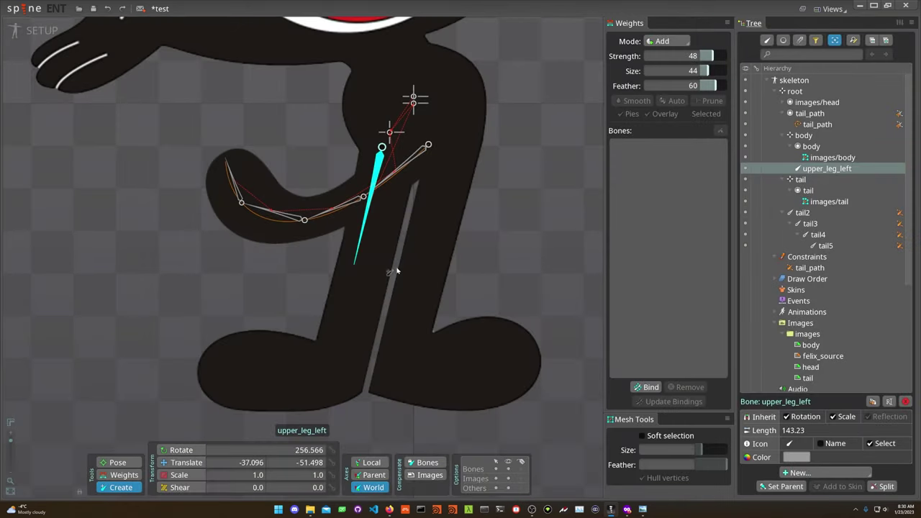
Continue the chain with a bone to the ankle and another along the left foot, naming them lower_leg_left and foot_left
left_click_drag(352, 268, 221, 387)
left_click_drag(311, 241, 281, 242)
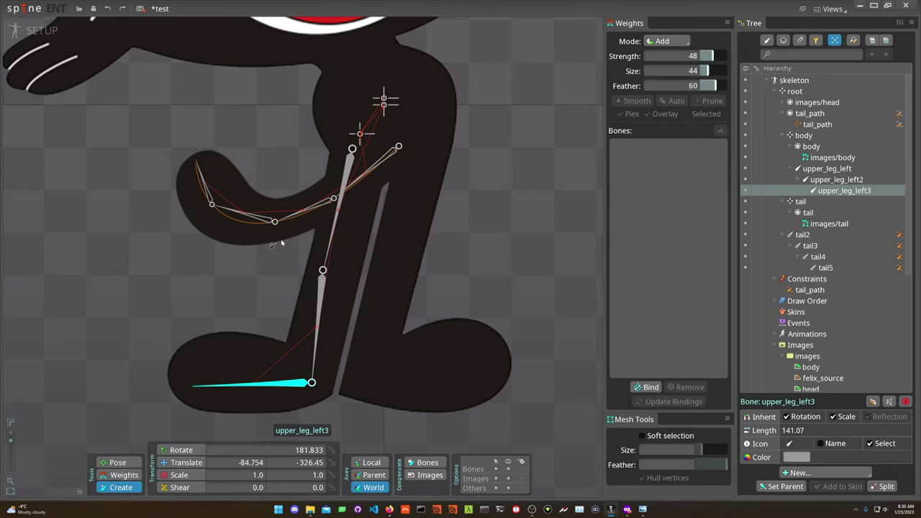
double_click(833, 181)
type("lower_leg_left")
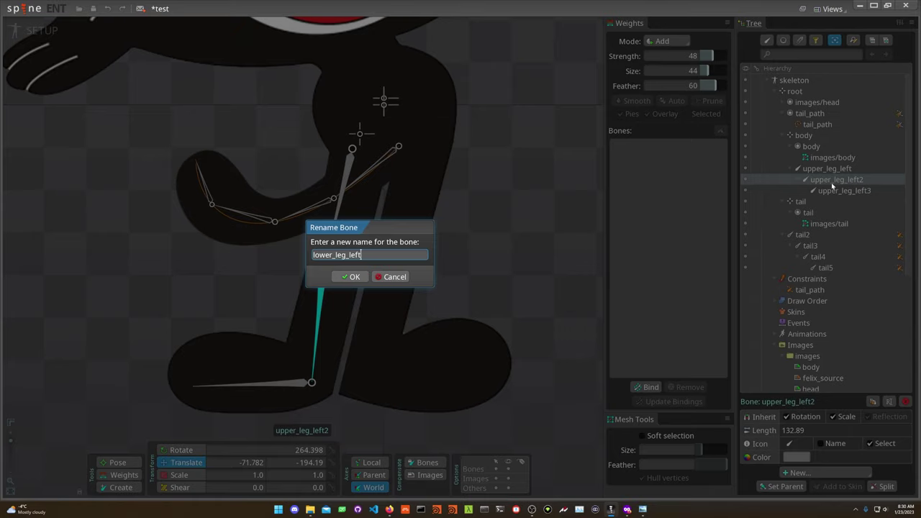
key("Return")
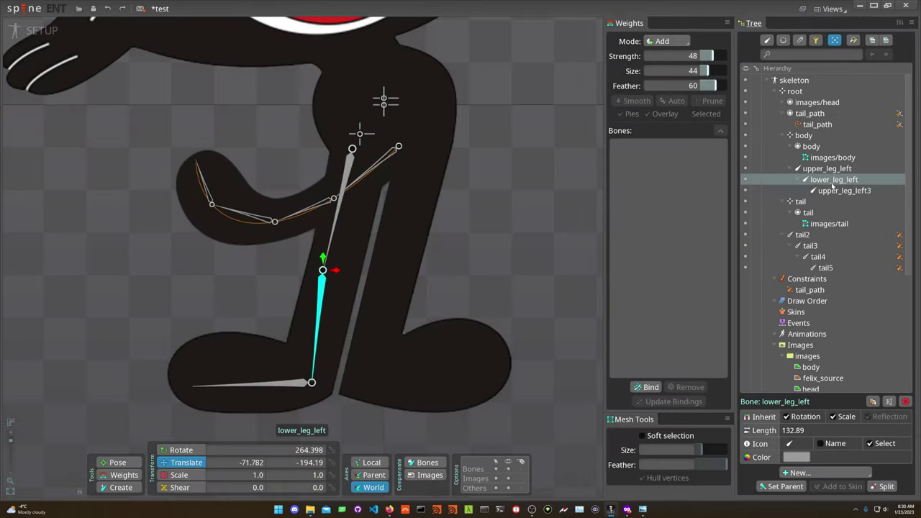
double_click(836, 191)
key("BackSpace")
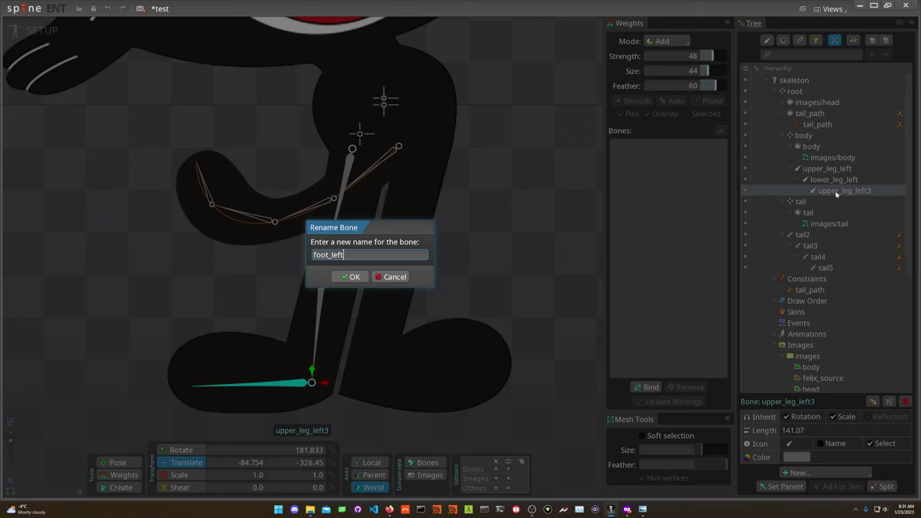
key("Return")
Reparent foot_left to the body bone and create an IK constraint named foot_left on upper_leg_left and lower_leg_left, targeting that bone
left_click_drag(836, 192, 804, 135)
left_click(829, 181)
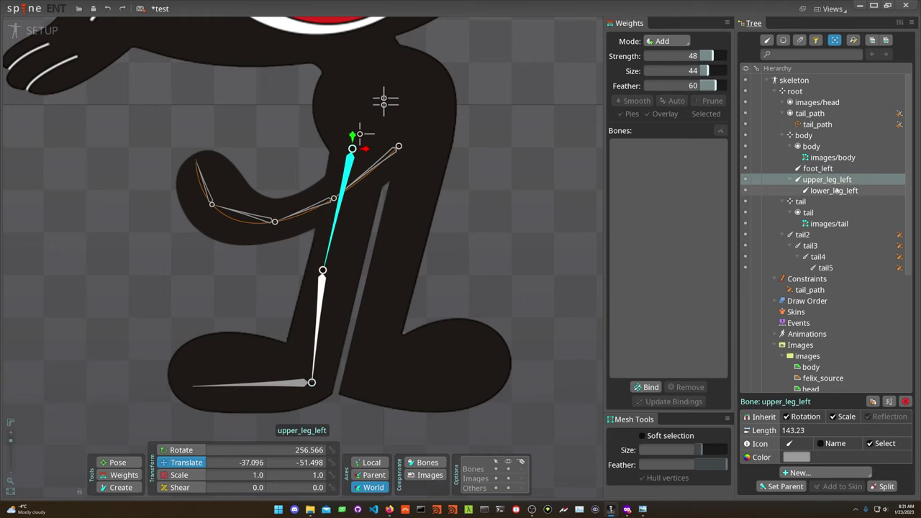
left_click(836, 191, "ctrl")
left_click(827, 472)
left_click(832, 436)
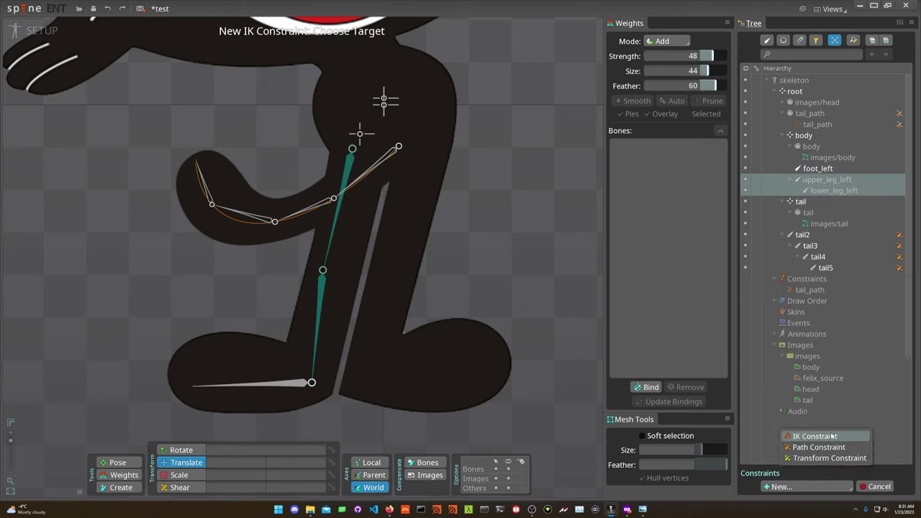
left_click(817, 168)
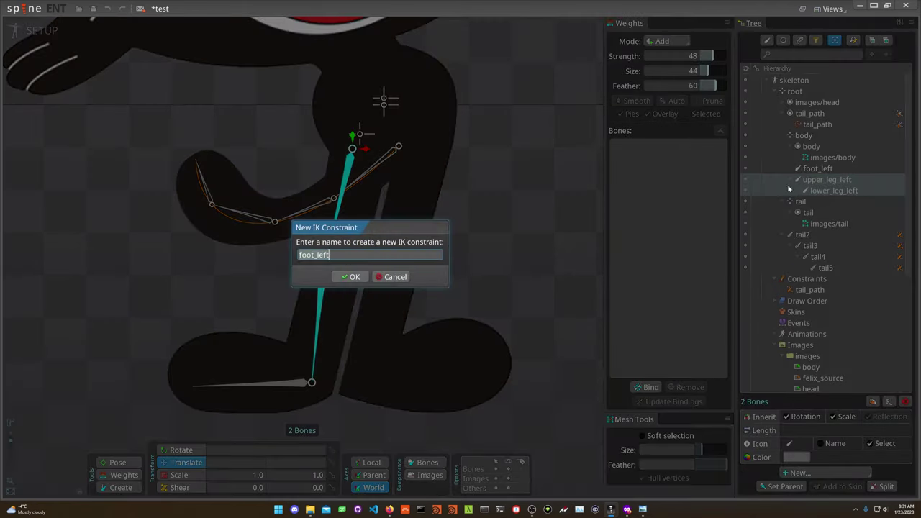
left_click(350, 277)
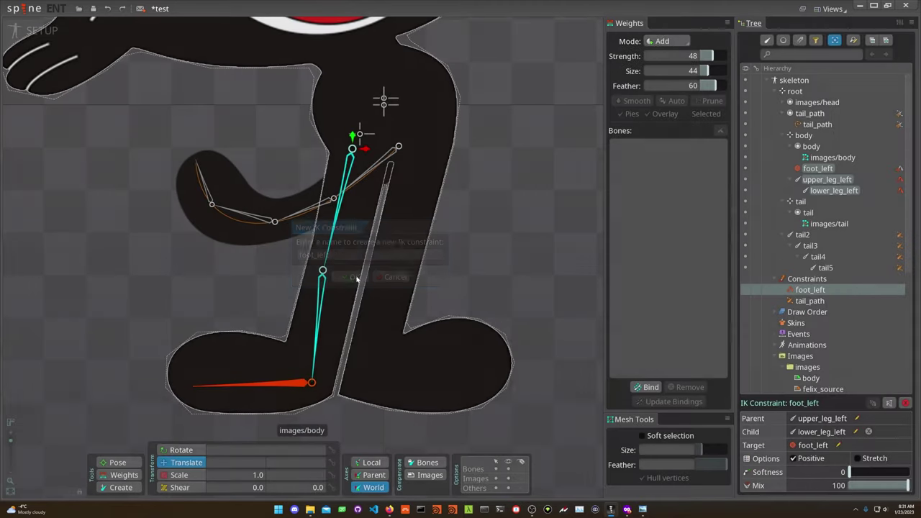
Test the left leg's IK by moving the foot_left target bone
left_click(270, 386)
left_click_drag(503, 270, 488, 223)
Bind the images/body mesh to the body bone and show the mesh's weight overlay
left_click(438, 186)
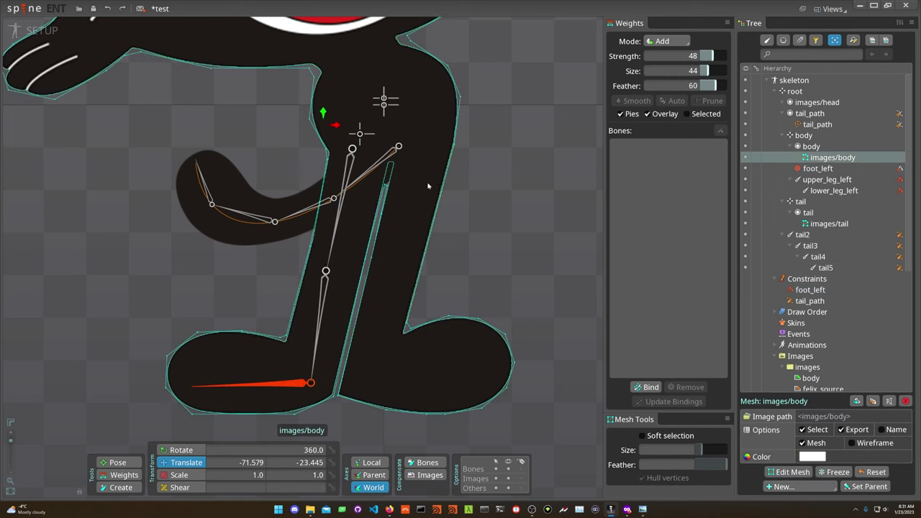
left_click(646, 387)
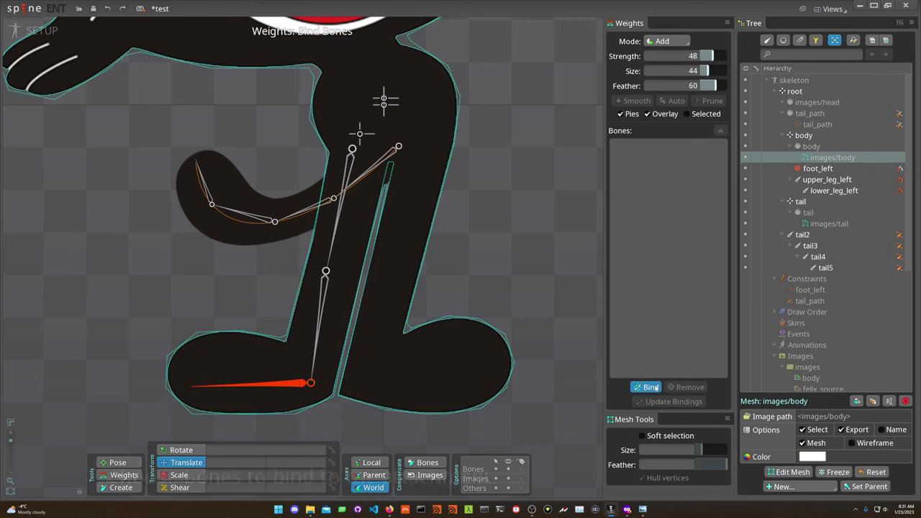
left_click(818, 137)
left_click_drag(467, 183, 465, 301)
key("Escape")
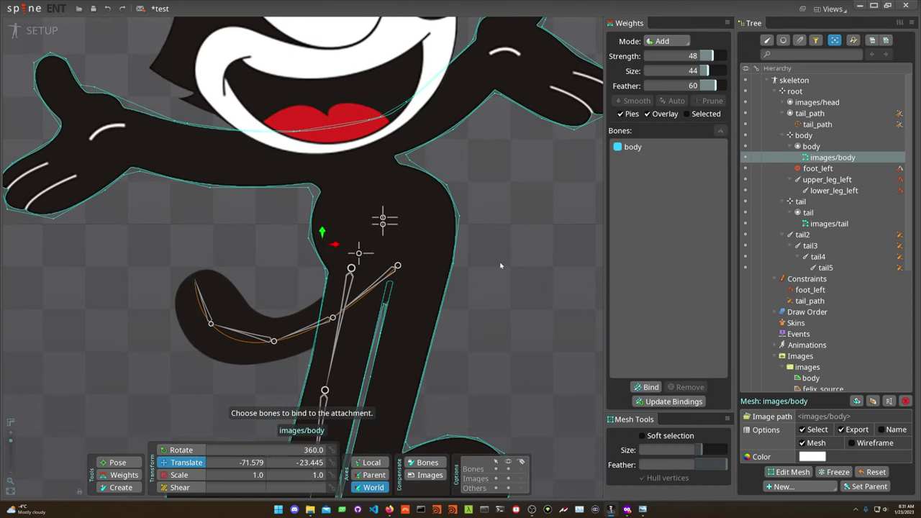
left_click(123, 475)
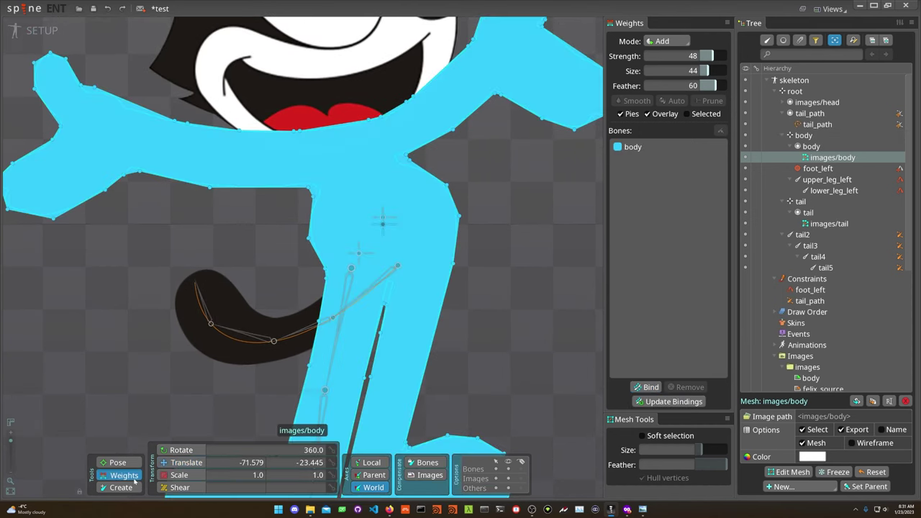
Bind upper_leg_left, lower_leg_left and foot_left to the images/body mesh
left_click_drag(295, 262, 328, 232)
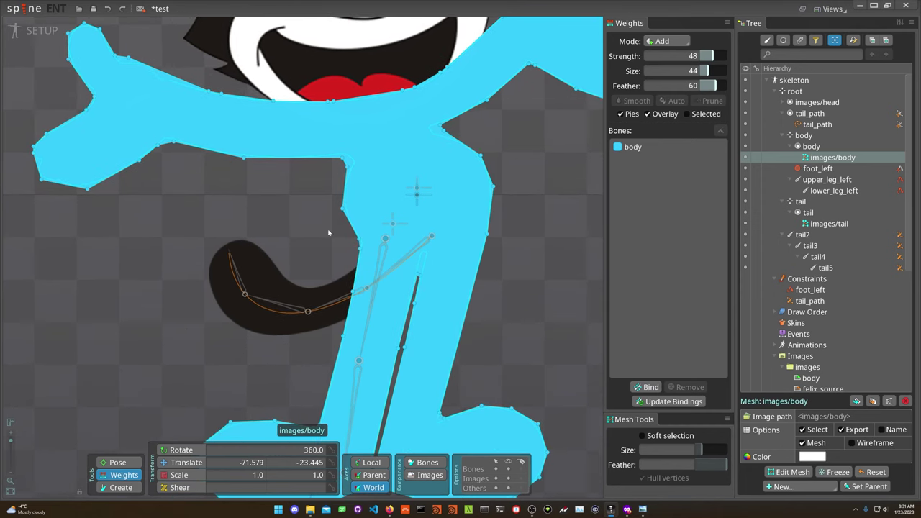
scroll(421, 179, "up", 3)
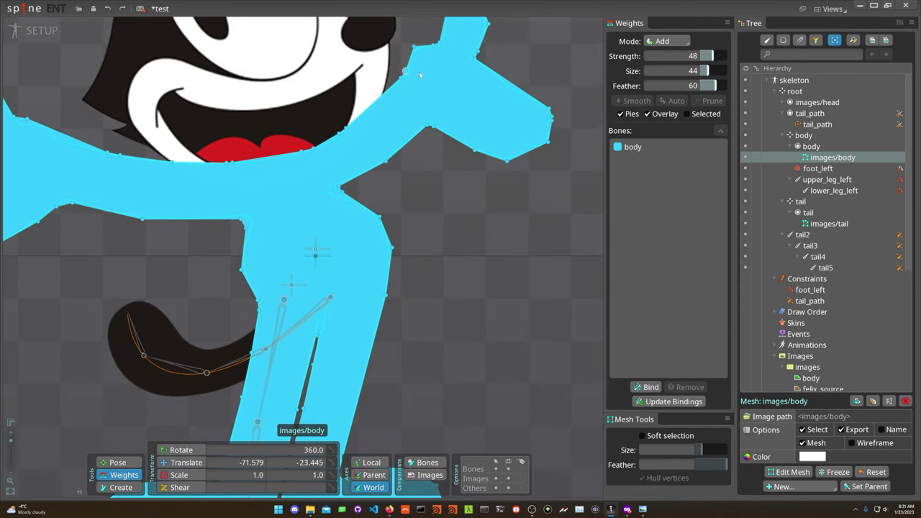
mouse_move(412, 173)
left_mouse_down()
mouse_move(433, 171)
mouse_move(473, 127)
left_mouse_up()
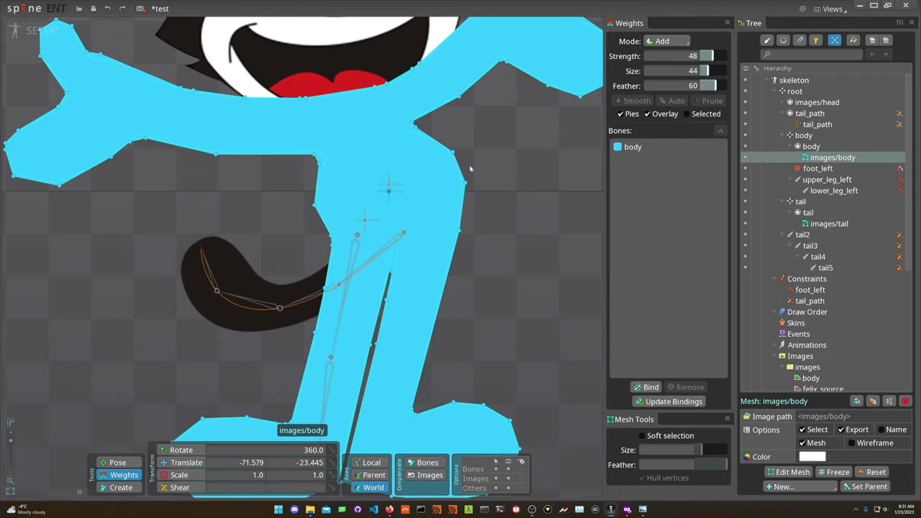
left_click_drag(527, 233, 529, 181)
left_click(539, 180)
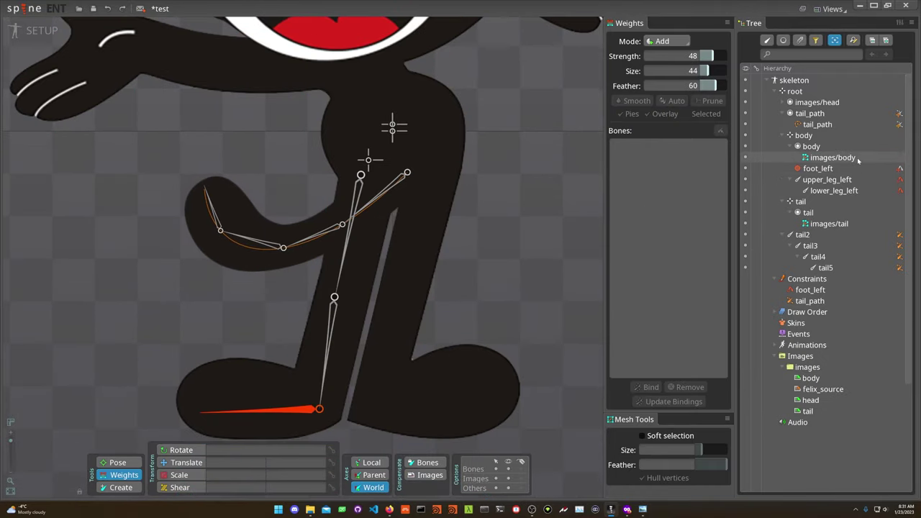
left_click(819, 159)
left_click(647, 387)
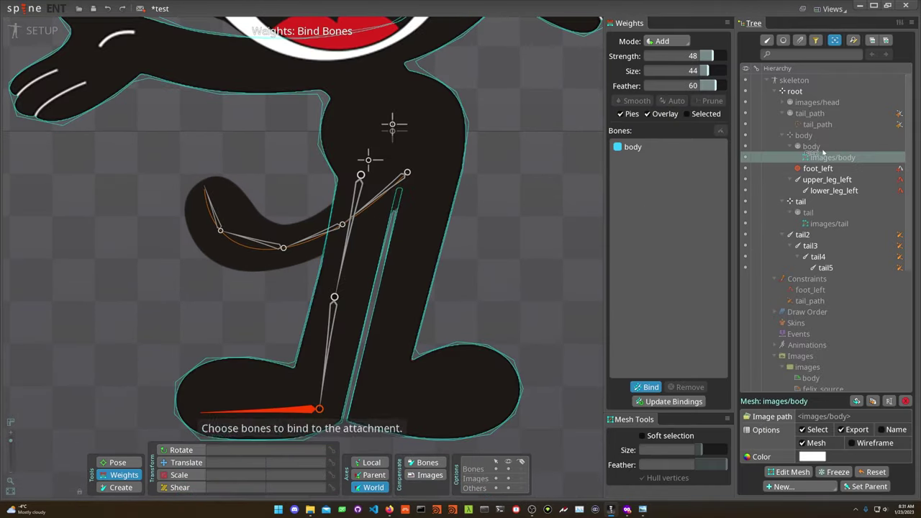
left_click(822, 181)
left_click(828, 191)
left_click(820, 169)
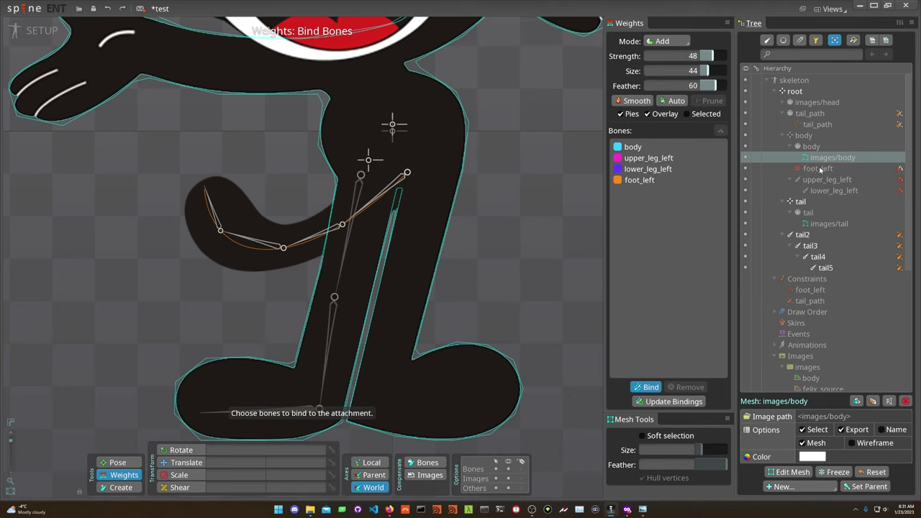
left_click(545, 193)
Make upper_leg_left the active weight bone and select the left foot and knee vertices of the images/body mesh
left_click_drag(396, 250, 416, 216)
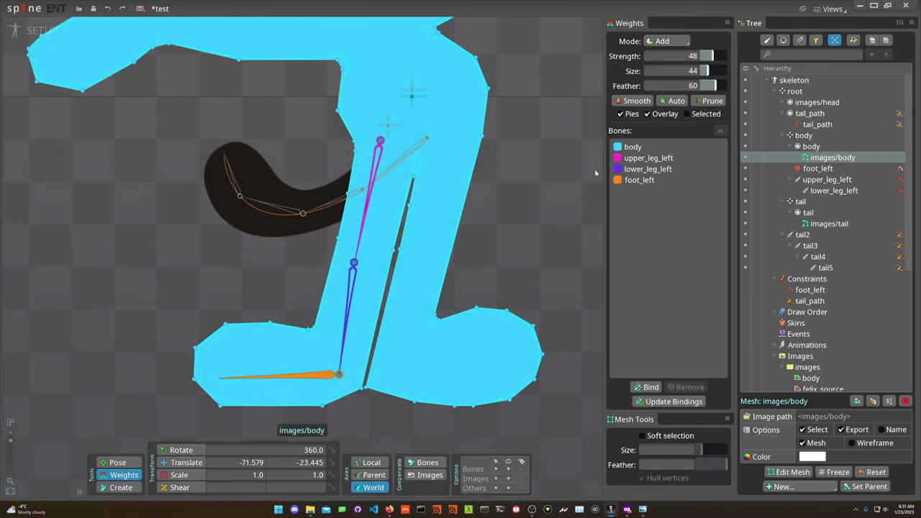
left_click(648, 160)
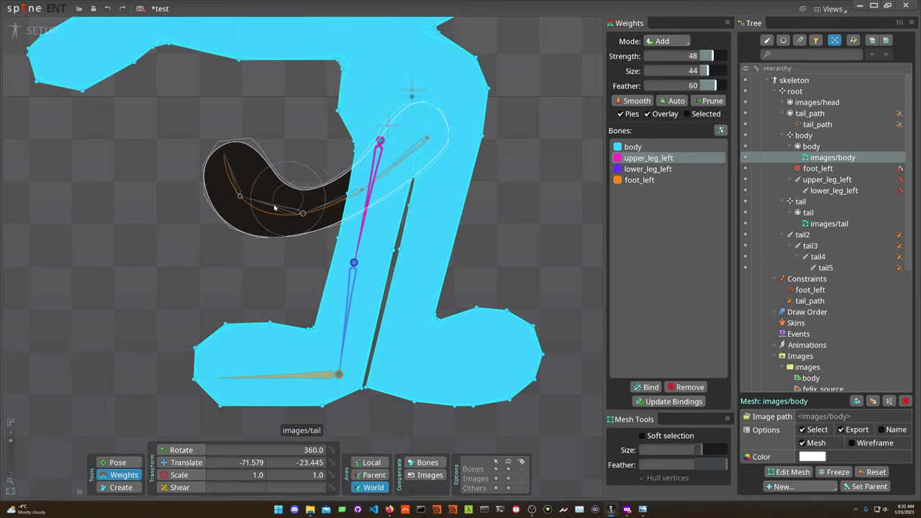
left_click_drag(159, 290, 339, 411)
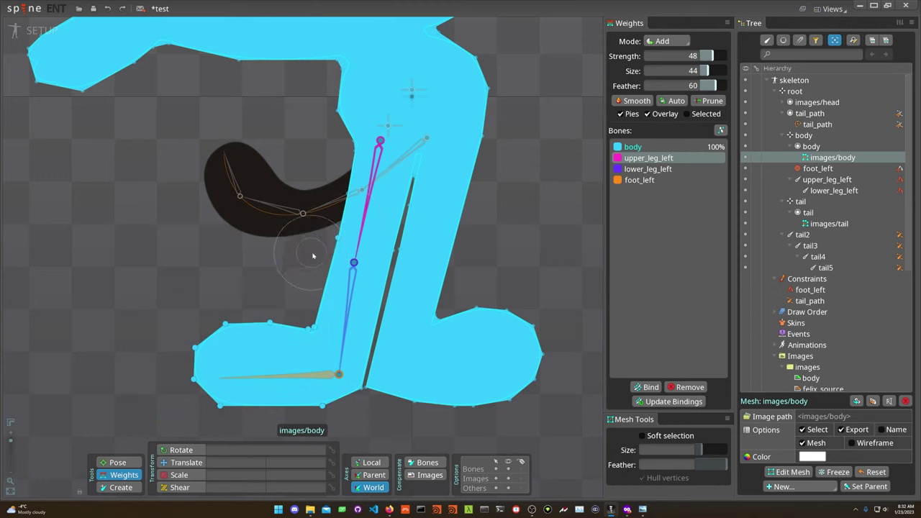
left_click_drag(305, 275, 395, 239)
left_click_drag(404, 182, 404, 179)
left_click_drag(408, 138, 423, 164)
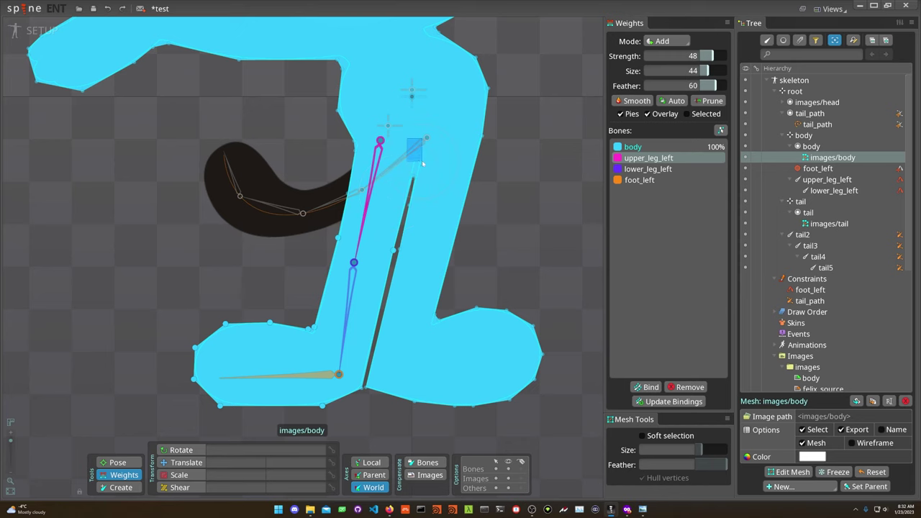
Add the remaining left-leg crotch, hip, thigh and heel vertices to the selection and paint upper_leg_left weight over the leg at strength 48
scroll(409, 188, "up", 5)
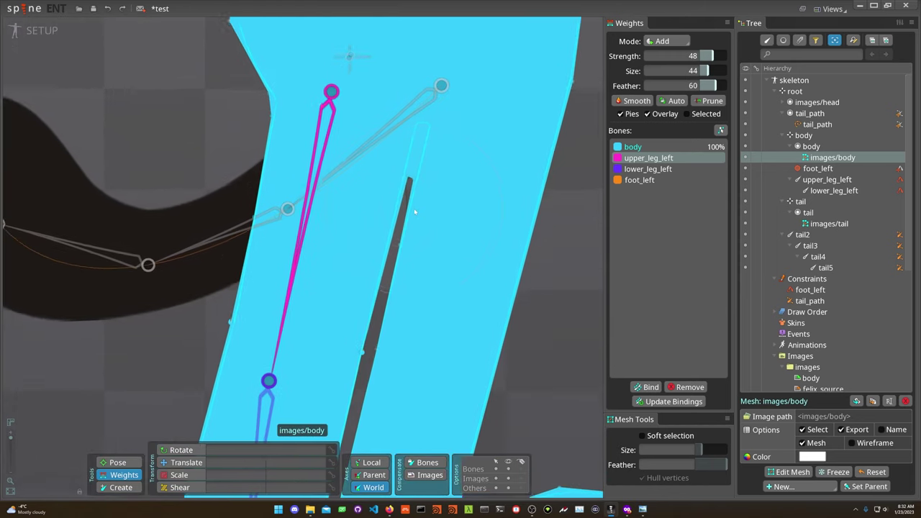
left_click_drag(377, 86, 411, 194)
left_click_drag(340, 222, 368, 217)
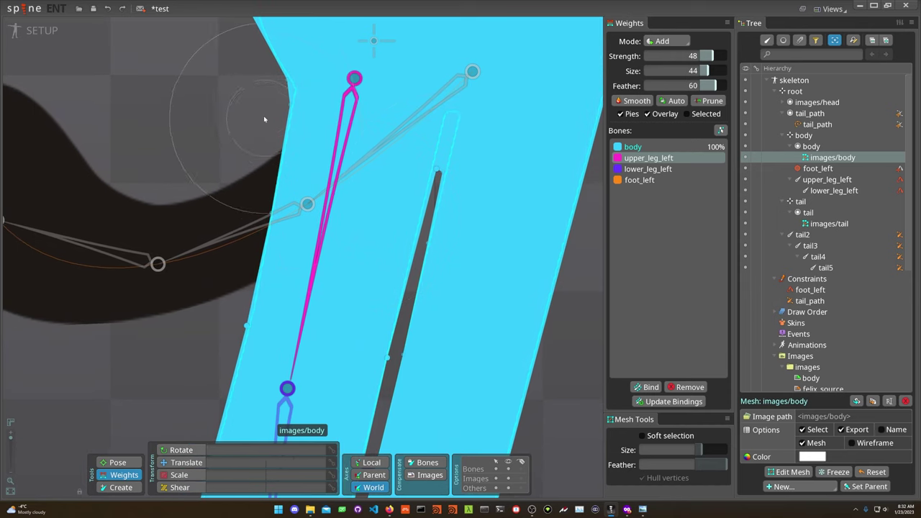
left_click_drag(283, 81, 331, 154)
left_click_drag(241, 161, 286, 251)
scroll(287, 250, "down", 2)
left_click_drag(278, 381, 324, 170)
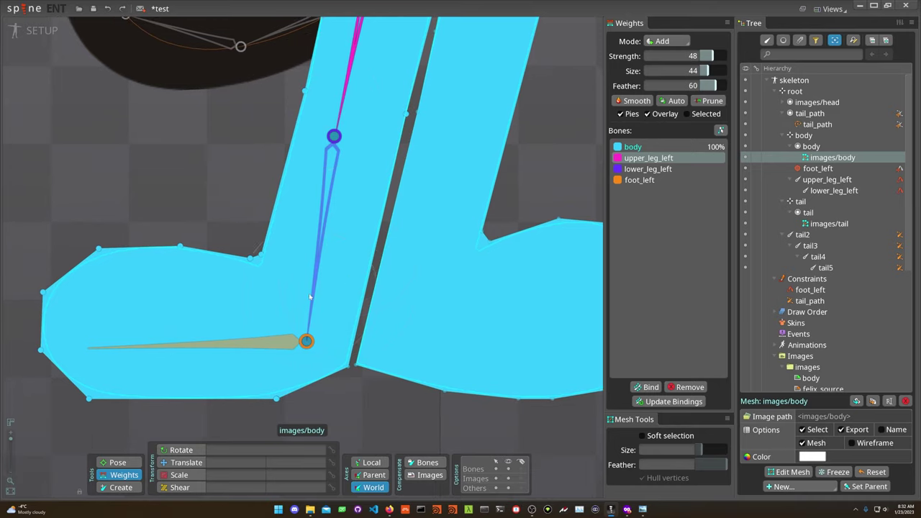
left_click_drag(313, 340, 350, 377)
scroll(298, 195, "down", 5)
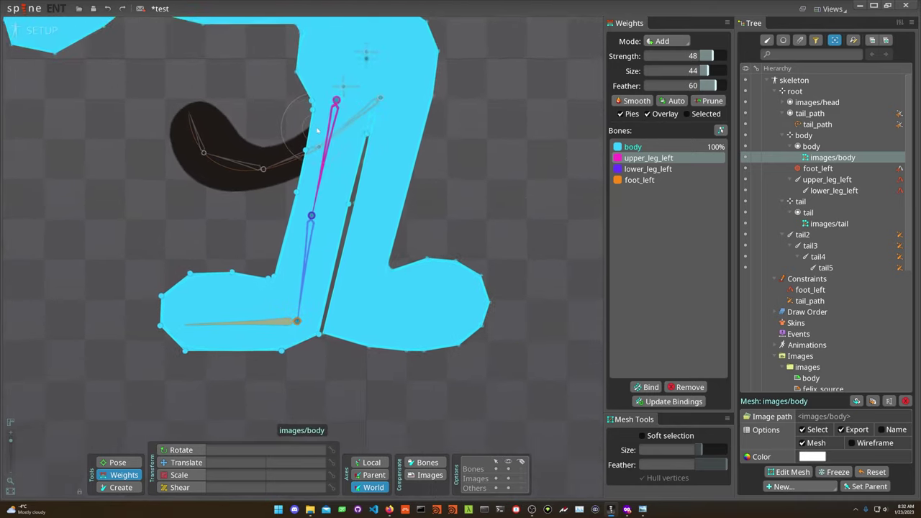
mouse_move(316, 131)
left_mouse_down()
mouse_move(324, 218)
mouse_move(275, 253)
mouse_move(367, 121)
mouse_move(312, 314)
mouse_move(117, 313)
mouse_move(323, 313)
mouse_move(255, 309)
mouse_move(182, 332)
mouse_move(202, 326)
mouse_move(185, 294)
mouse_move(202, 281)
mouse_move(327, 294)
mouse_move(319, 318)
left_mouse_up()
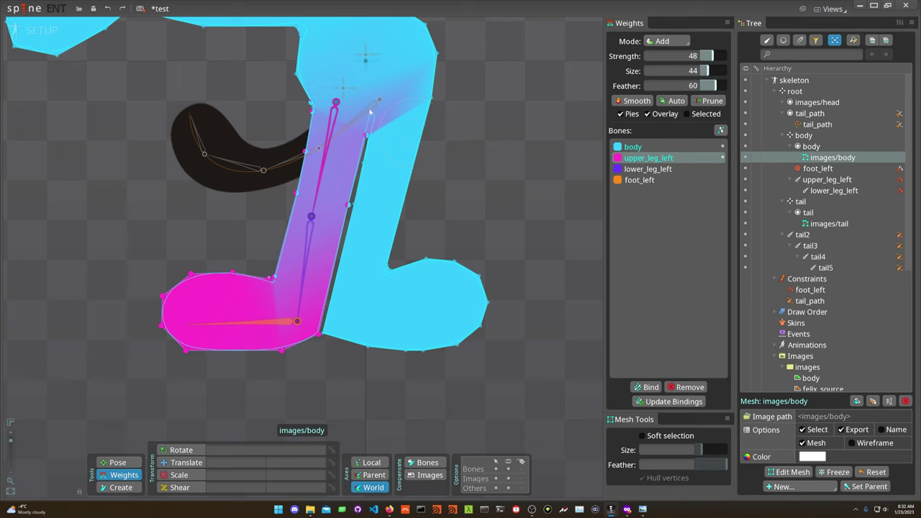
mouse_move(369, 112)
left_mouse_down()
mouse_move(332, 134)
mouse_move(328, 108)
mouse_move(305, 193)
mouse_move(287, 176)
left_mouse_up()
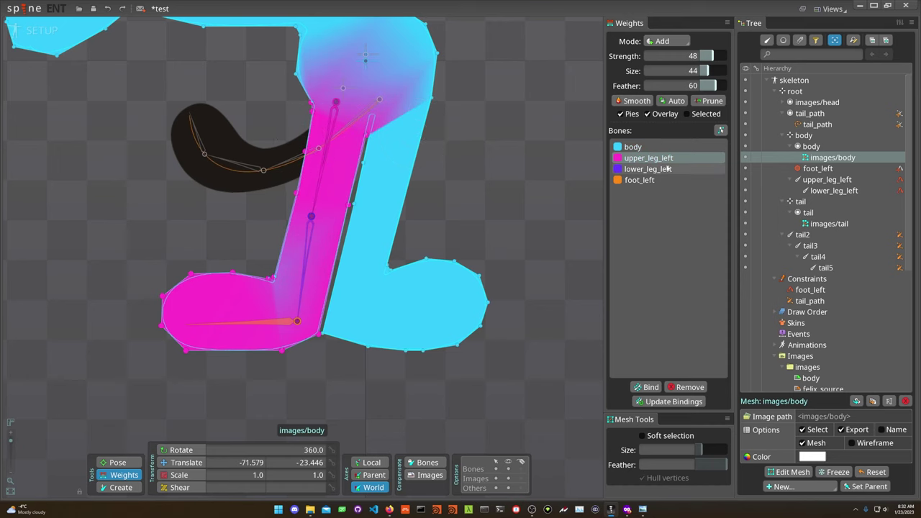
Undo the first lower_leg_left stroke, then reselect the left-leg vertices and paint lower_leg_left weight from knee to ankle
left_click(666, 170)
mouse_move(297, 220)
left_mouse_down()
mouse_move(287, 285)
mouse_move(320, 263)
mouse_move(307, 219)
mouse_move(404, 224)
mouse_move(346, 312)
left_mouse_up()
key("ctrl+z")
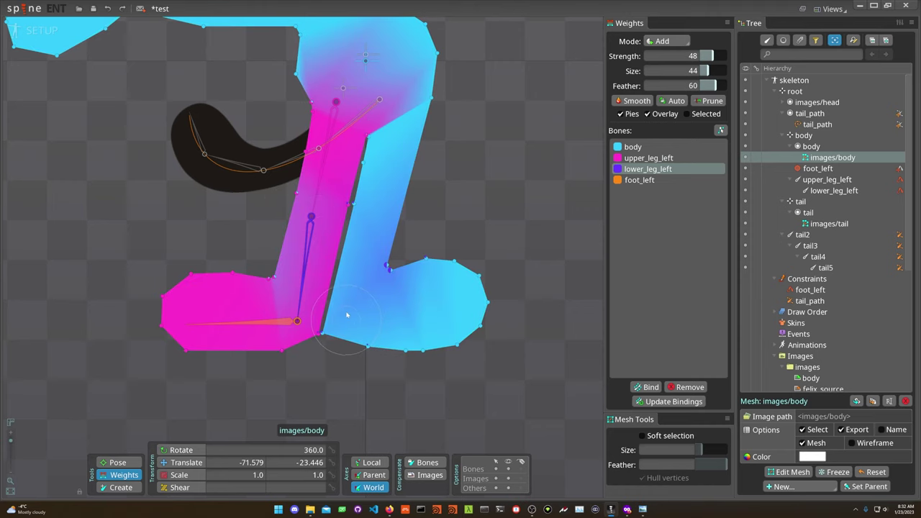
key("ctrl+z")
left_click_drag(139, 235, 320, 374)
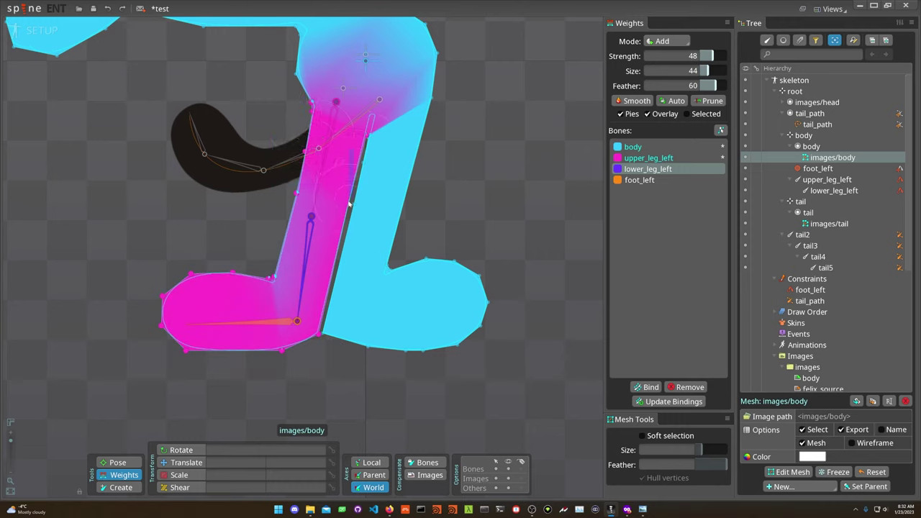
mouse_move(305, 148)
left_mouse_down()
mouse_move(300, 230)
mouse_move(293, 208)
mouse_move(323, 266)
mouse_move(352, 224)
mouse_move(324, 331)
left_mouse_up()
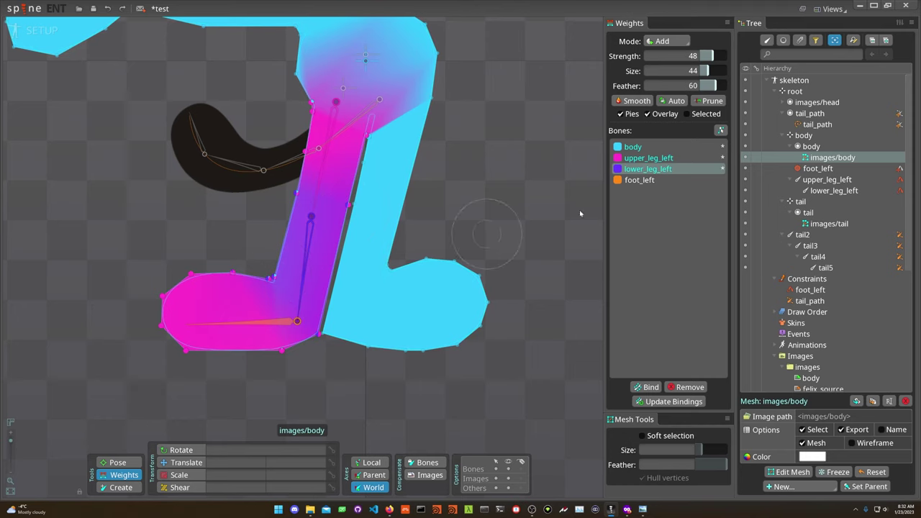
Paint foot_left weight over the whole left foot with the brush strength at 100
left_click(668, 181)
mouse_move(261, 259)
left_mouse_down()
mouse_move(237, 263)
mouse_move(244, 302)
left_mouse_up()
mouse_move(180, 316)
left_mouse_down()
mouse_move(134, 312)
mouse_move(225, 285)
left_mouse_up()
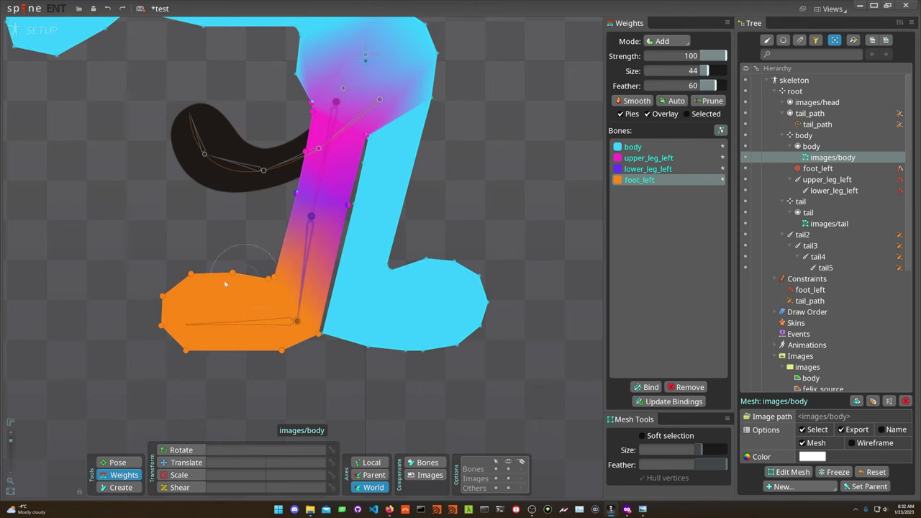
Repaint lower_leg_left weight along the shin and knee, and touch up upper_leg_left weight near the top of the leg gap
left_click(648, 168)
mouse_move(237, 245)
left_mouse_down()
mouse_move(290, 224)
mouse_move(291, 272)
mouse_move(303, 300)
mouse_move(319, 308)
mouse_move(336, 207)
mouse_move(283, 195)
mouse_move(354, 170)
left_mouse_up()
scroll(333, 183, "up", 3)
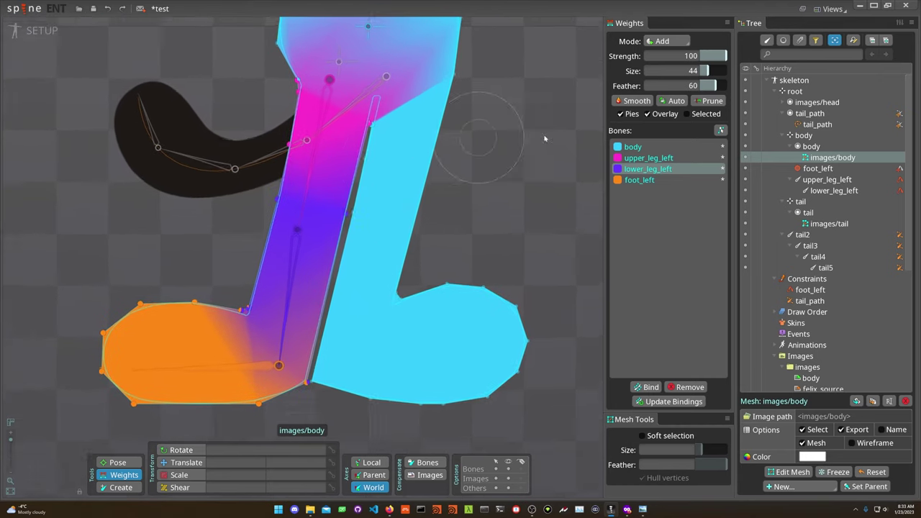
left_click(648, 158)
mouse_move(352, 152)
left_mouse_down()
mouse_move(367, 118)
mouse_move(327, 159)
left_mouse_up()
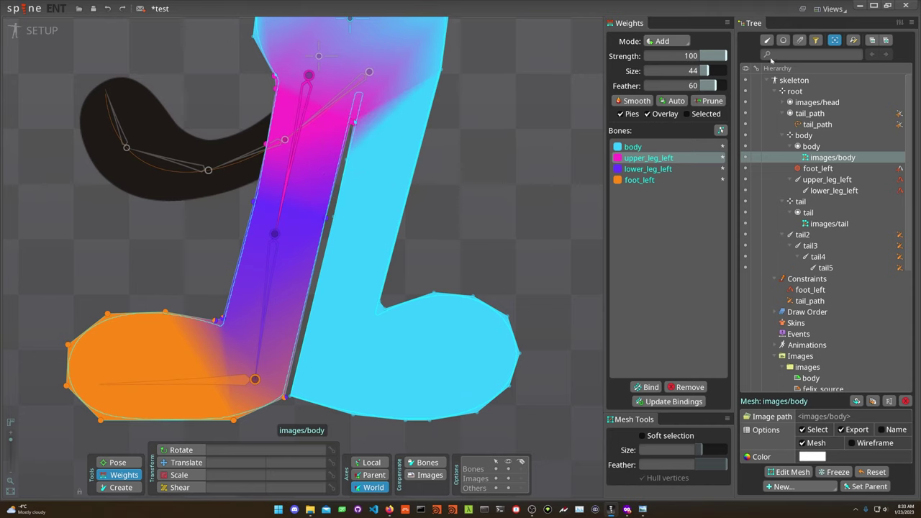
Switch weight editing to Direct mode and set the body weight to 100 on both vertices at the top of the leg gap
left_click(666, 41)
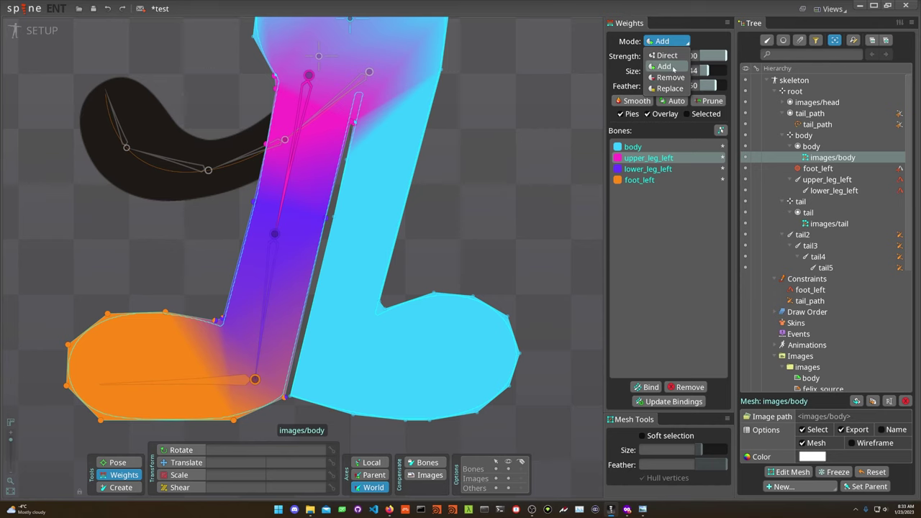
left_click(667, 55)
scroll(367, 129, "up", 3)
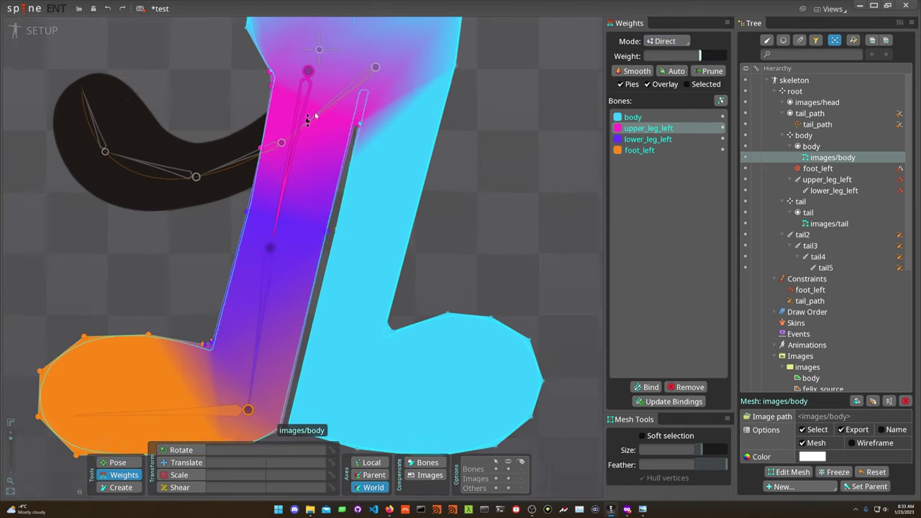
left_click(365, 127)
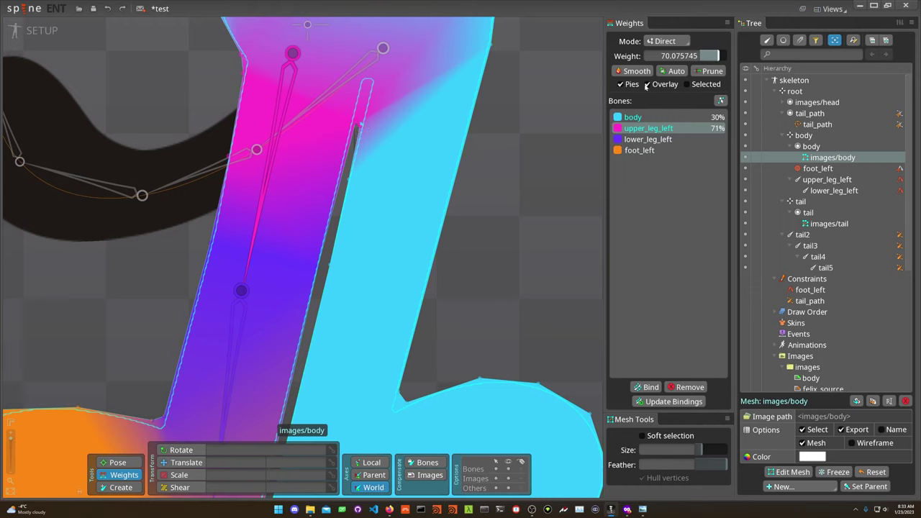
left_click(633, 116)
left_click_drag(710, 56, 767, 55)
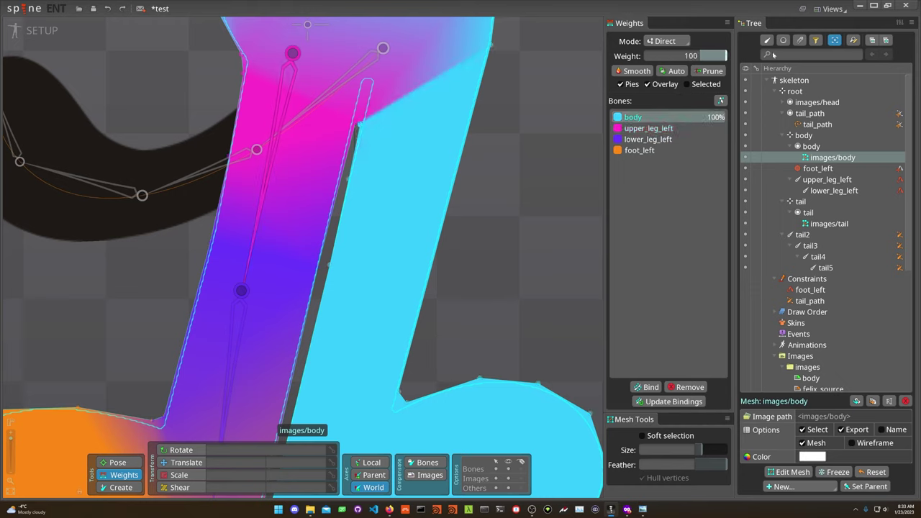
left_click(354, 126)
left_click_drag(697, 56, 733, 51)
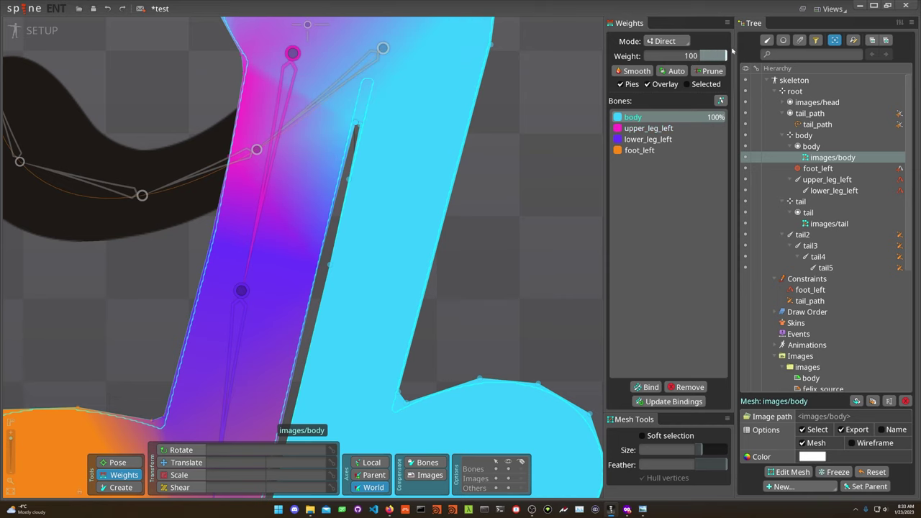
Adjust the body weight on the left leg's outer hip vertices and check the weights of the inner knee vertex
left_click_drag(303, 80, 337, 125)
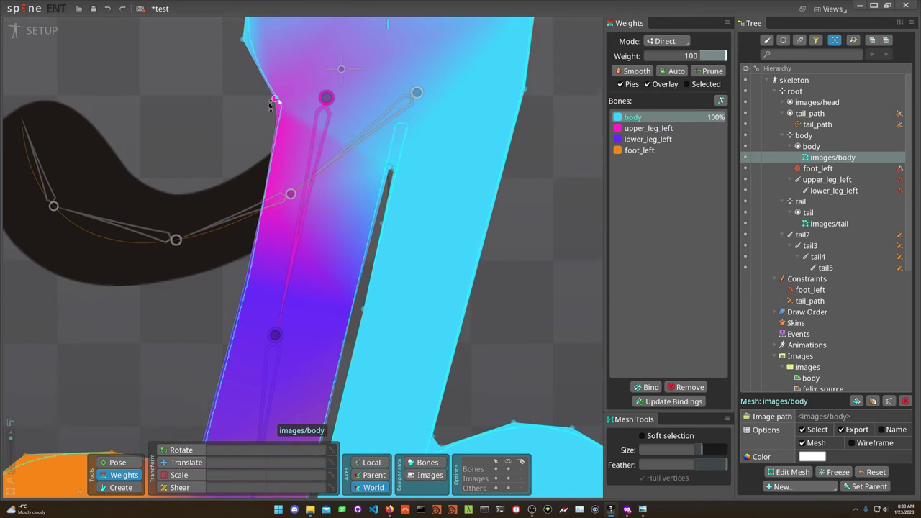
left_click(276, 100)
left_click_drag(707, 56, 731, 56)
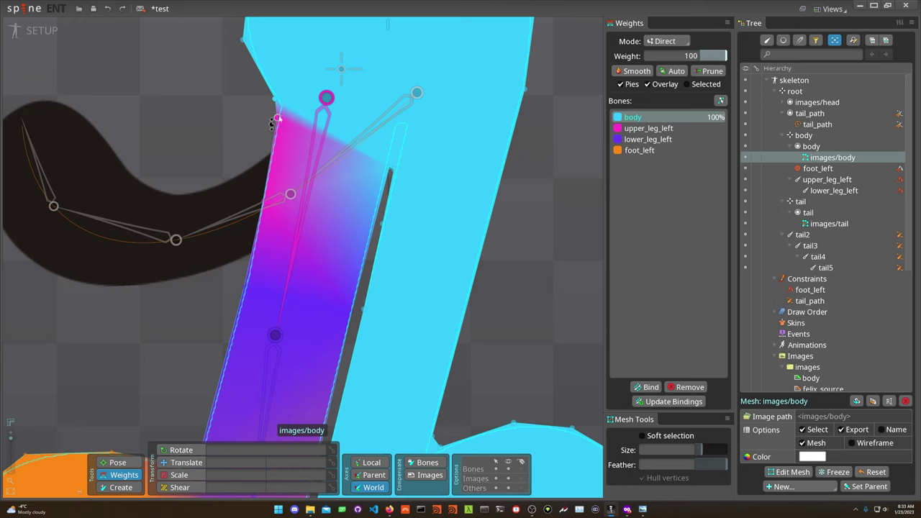
left_click_drag(711, 60, 710, 56)
left_click_drag(294, 221, 393, 189)
left_click_drag(447, 282, 401, 261)
left_click(400, 263)
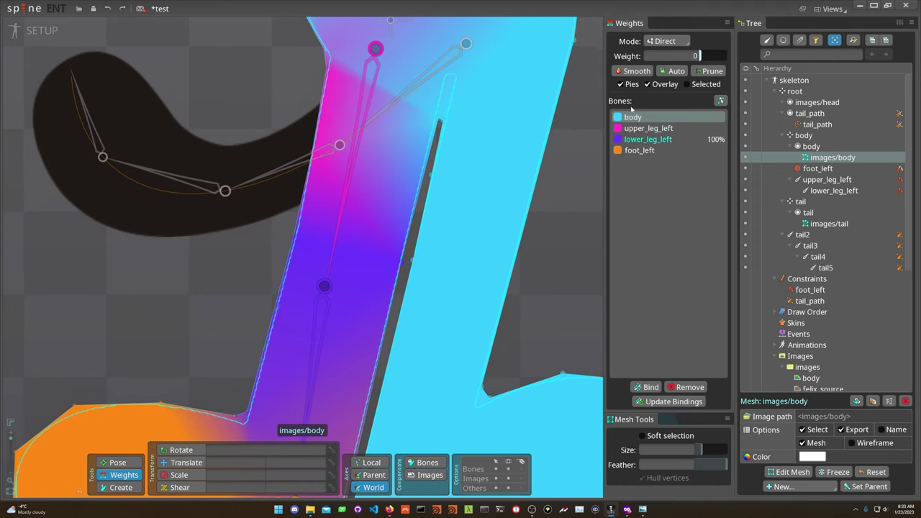
Open the images/body mesh for editing and add a vertex on each edge of the left leg level with the knee joint
key("Escape")
key("Escape")
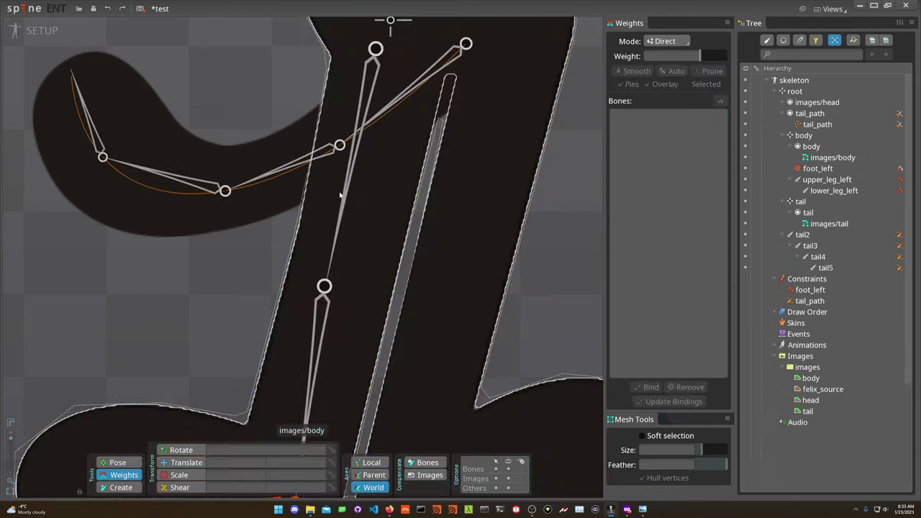
left_click(833, 157)
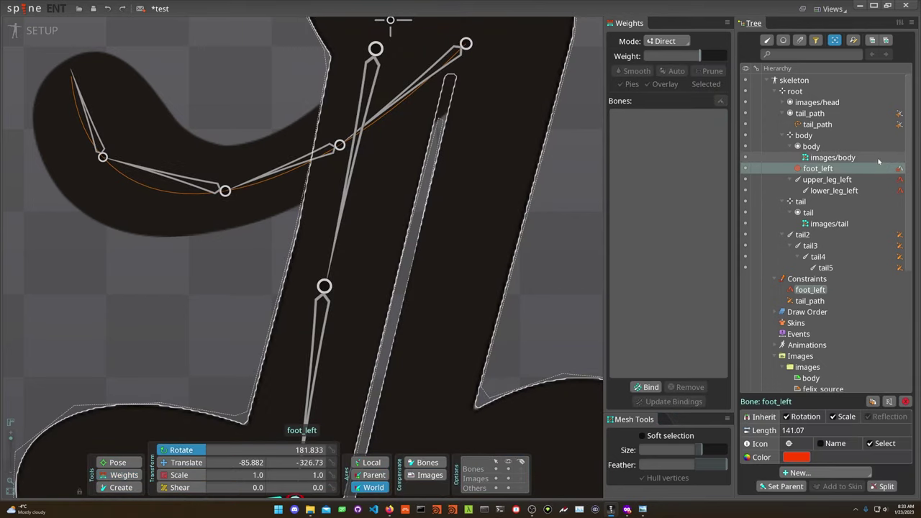
left_click(792, 472)
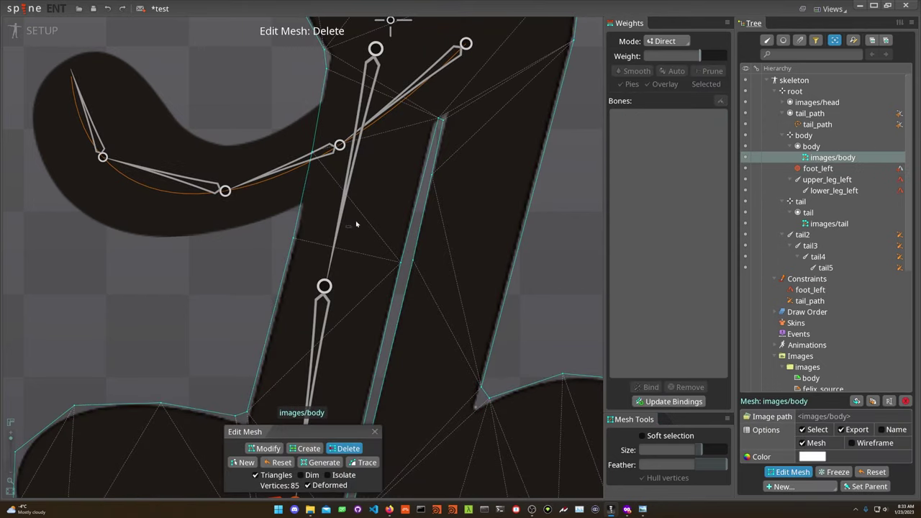
scroll(383, 245, "up", 2)
scroll(393, 253, "up", 2)
key("c")
key("v")
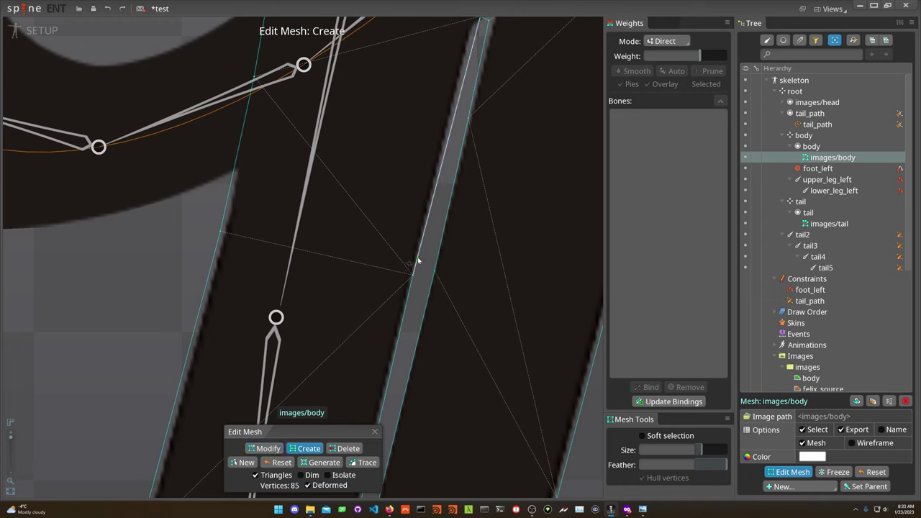
left_click(417, 255)
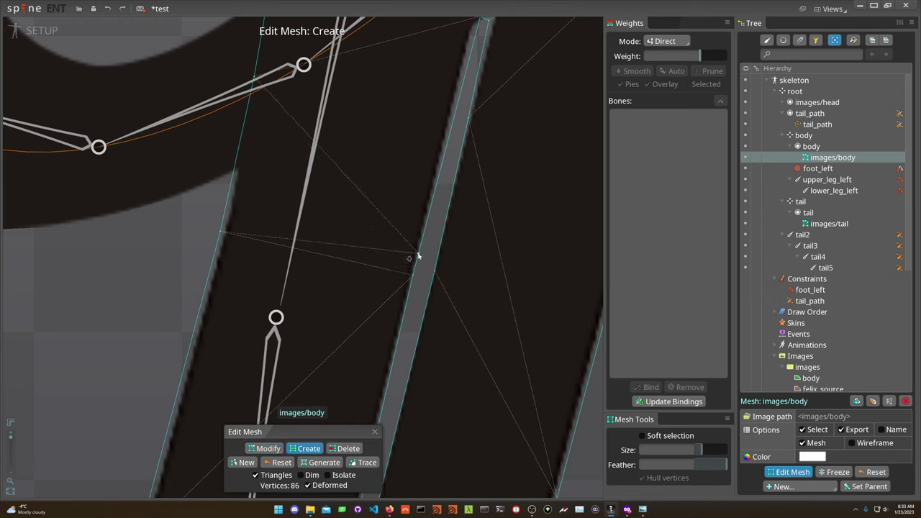
key("ctrl+z")
left_click(392, 332)
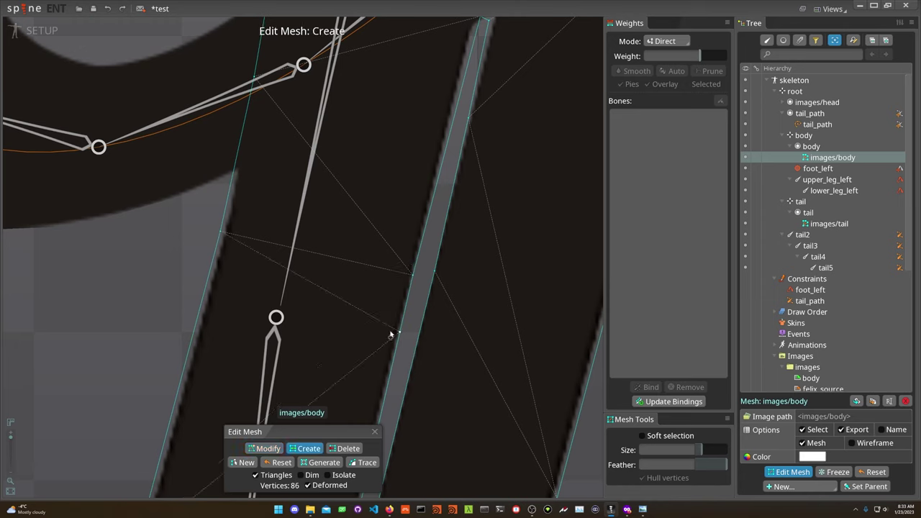
left_click(200, 309)
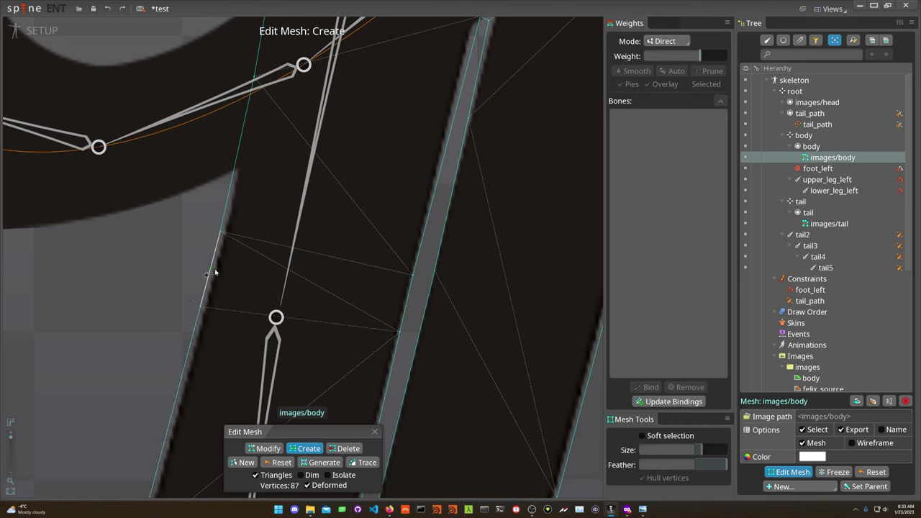
Add another mesh vertex on each edge of the left leg slightly above the knee joint
key("Tab")
key("Tab")
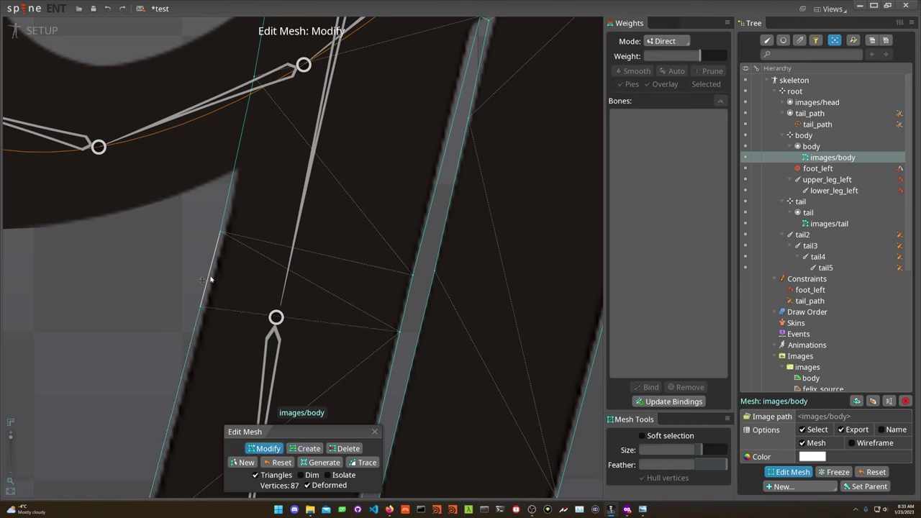
key("c")
left_click(211, 272)
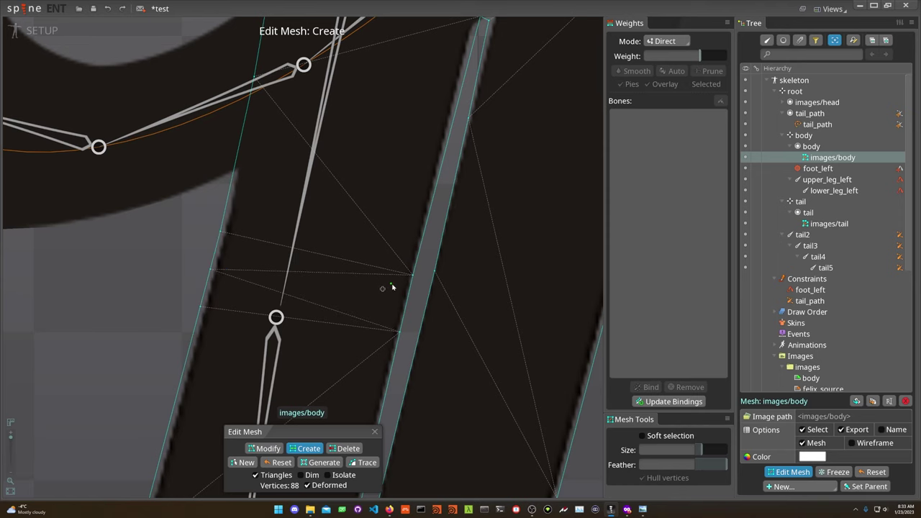
left_click(406, 303)
Delete the original inner and outer edge vertices above the left knee's new vertex pairs
key("Tab")
left_click(413, 276)
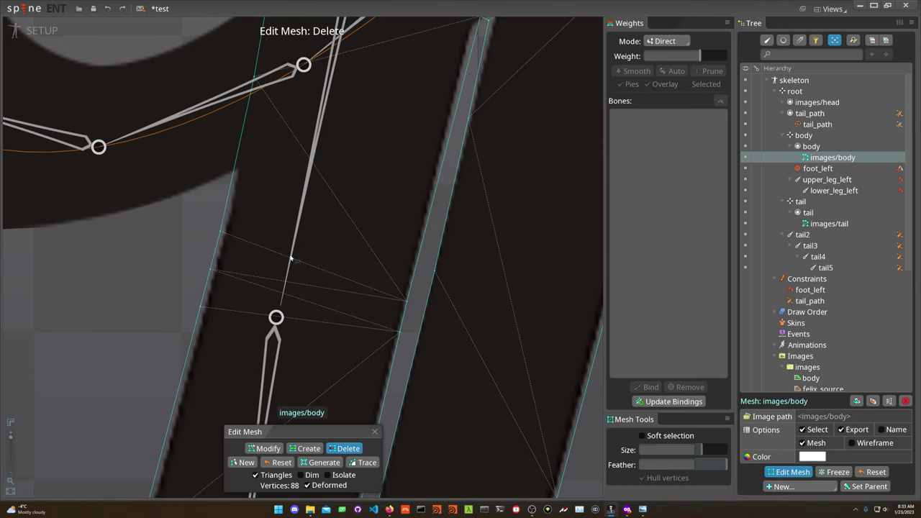
left_click(222, 232)
left_click_drag(326, 288, 301, 120)
left_click_drag(221, 239, 232, 197)
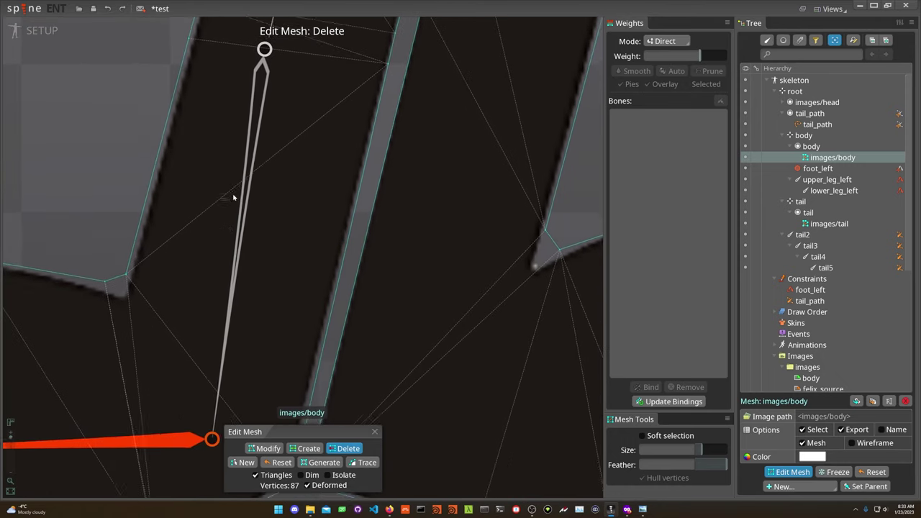
Add a mesh vertex on each edge of the left leg slightly below the knee joint
scroll(241, 202, "down", 2)
left_click_drag(263, 137, 267, 210)
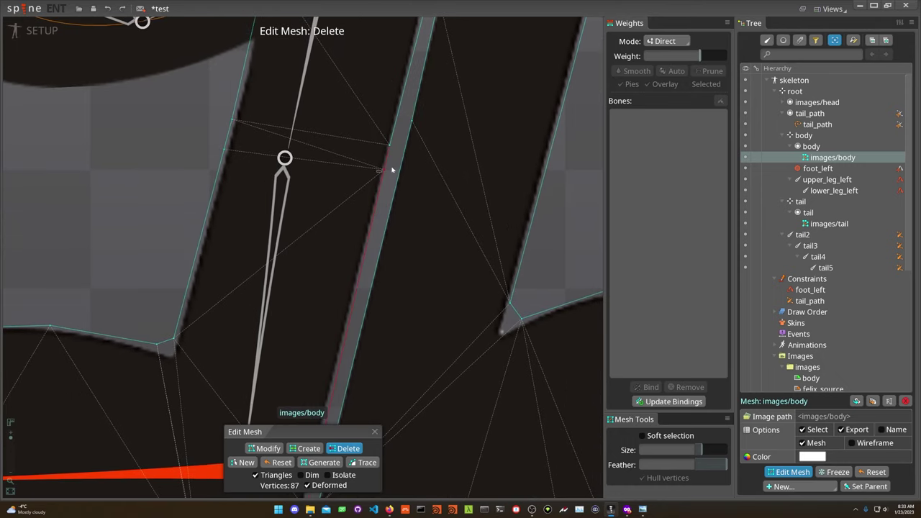
left_click_drag(292, 165, 288, 205)
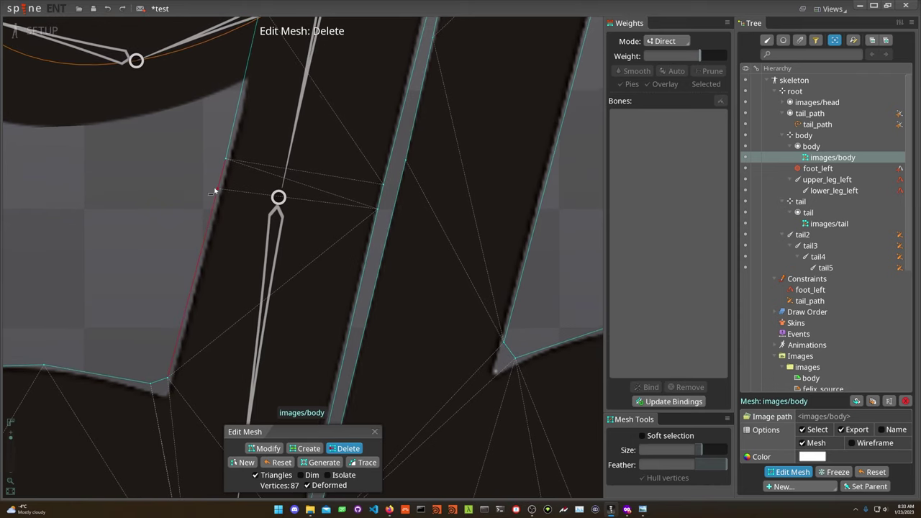
right_click(381, 217)
right_click(377, 221)
left_click(372, 232)
key("d")
Move the outer and inner vertices above the left knee down closer to the joint and finish editing the mesh
key("m")
left_click(225, 159)
left_click_drag(225, 159, 221, 175)
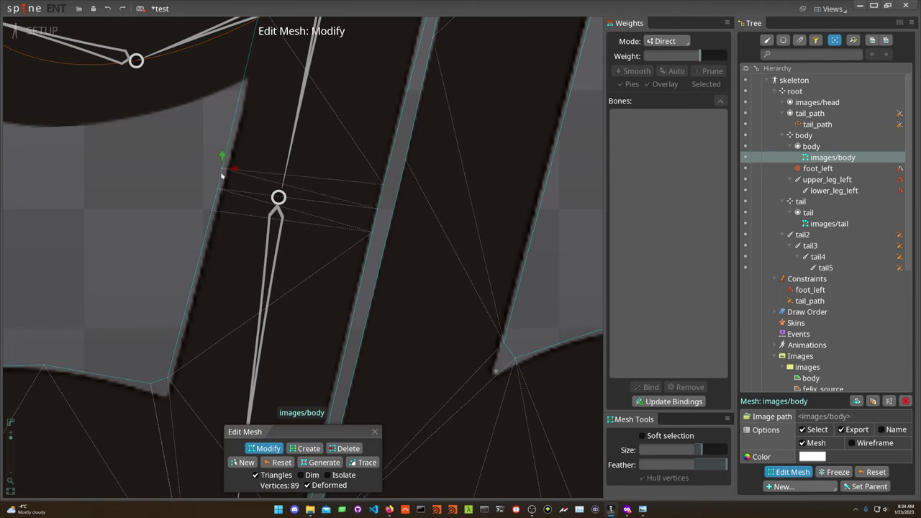
left_click(382, 183)
left_click_drag(382, 183, 345, 221)
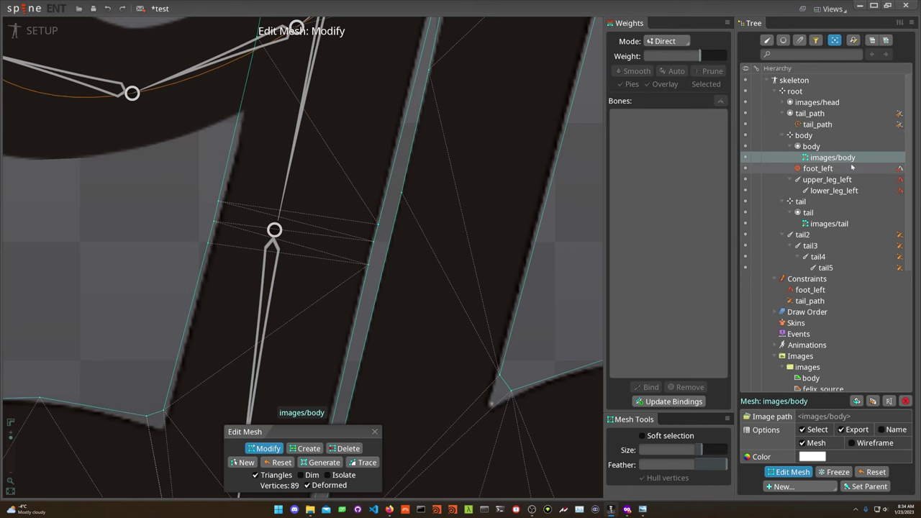
key("Escape")
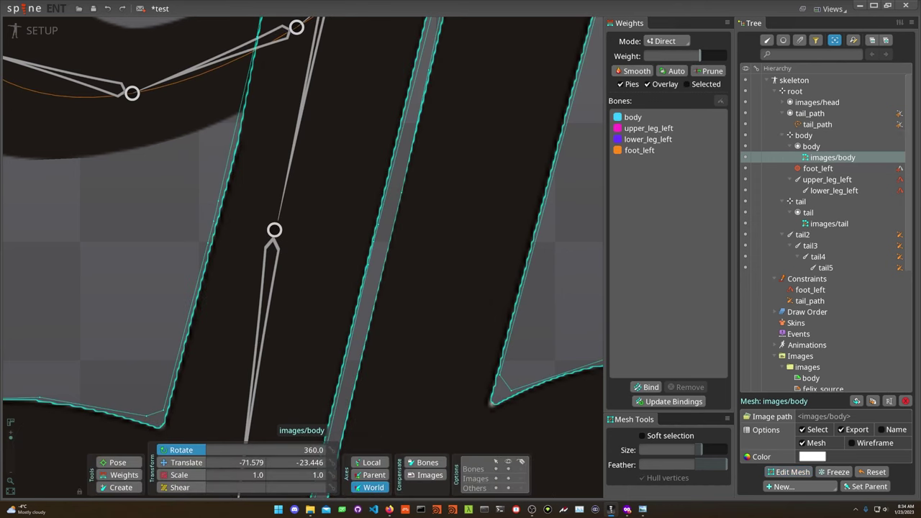
Set the upper_leg_left weight of the vertex pair just above the left knee to 50
left_click(139, 479)
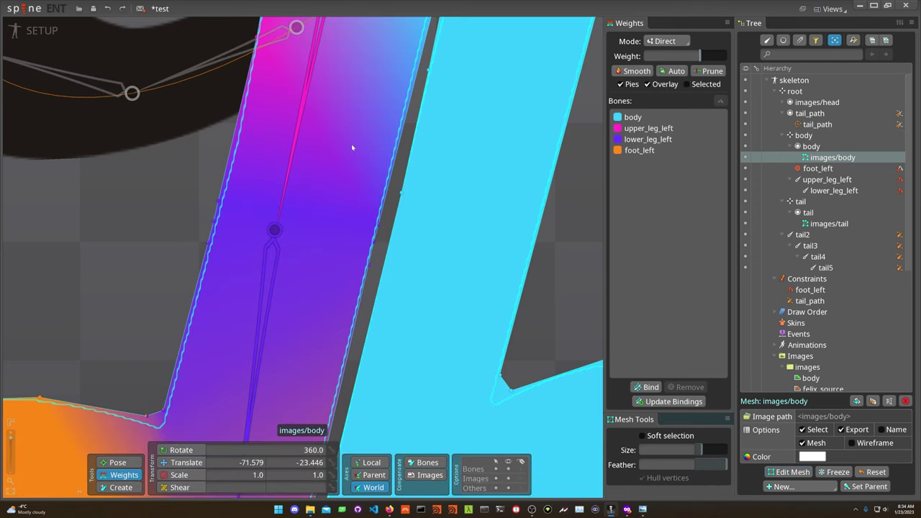
left_click_drag(382, 201, 479, 284)
scroll(412, 237, "up", 3)
left_click(477, 287)
left_click(648, 128)
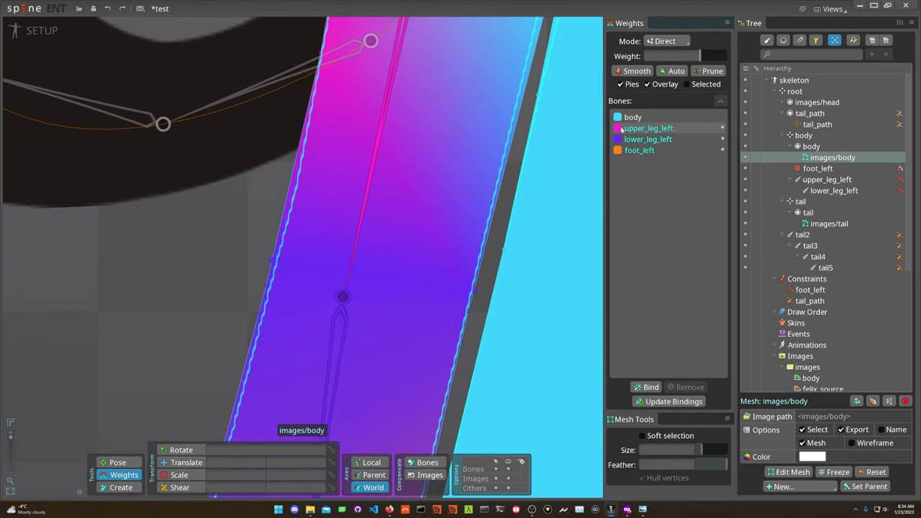
left_click(718, 60)
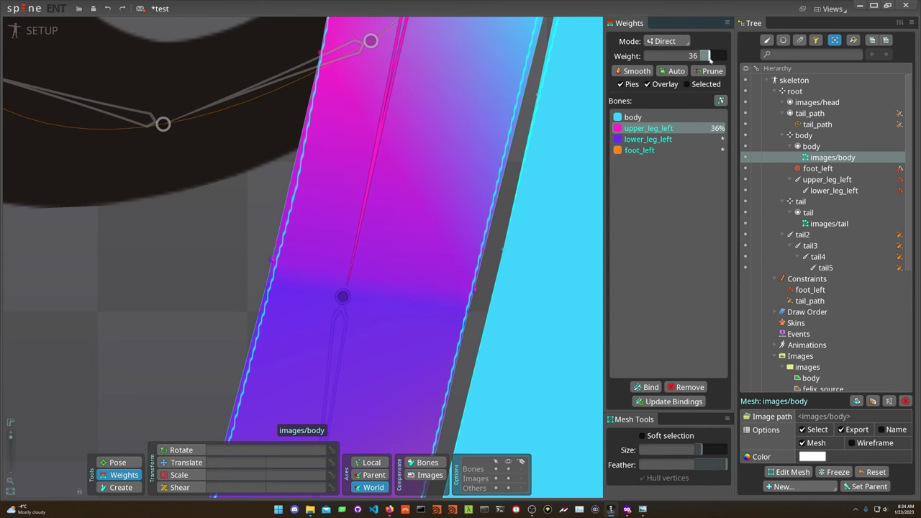
left_click_drag(460, 55, 339, 277)
left_click_drag(385, 228, 401, 177)
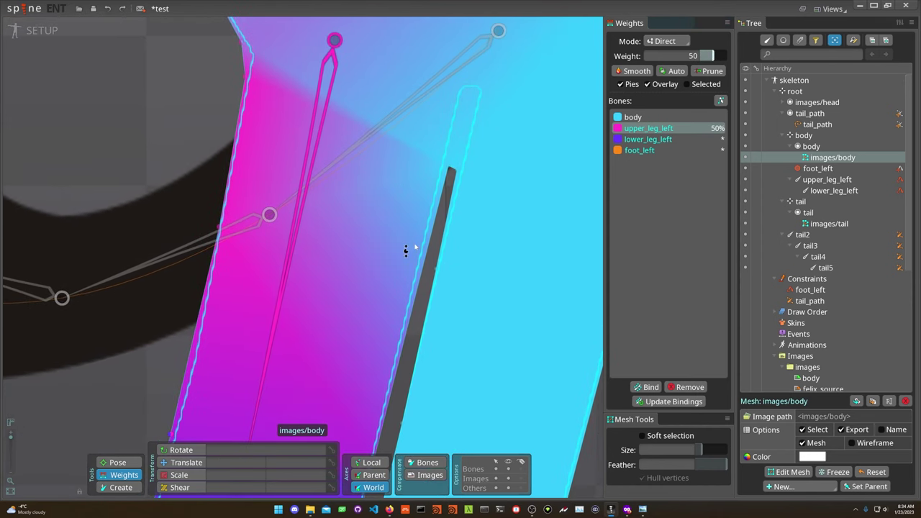
scroll(422, 227, "down", 2)
scroll(382, 198, "down", 1)
left_click_drag(352, 197, 385, 207)
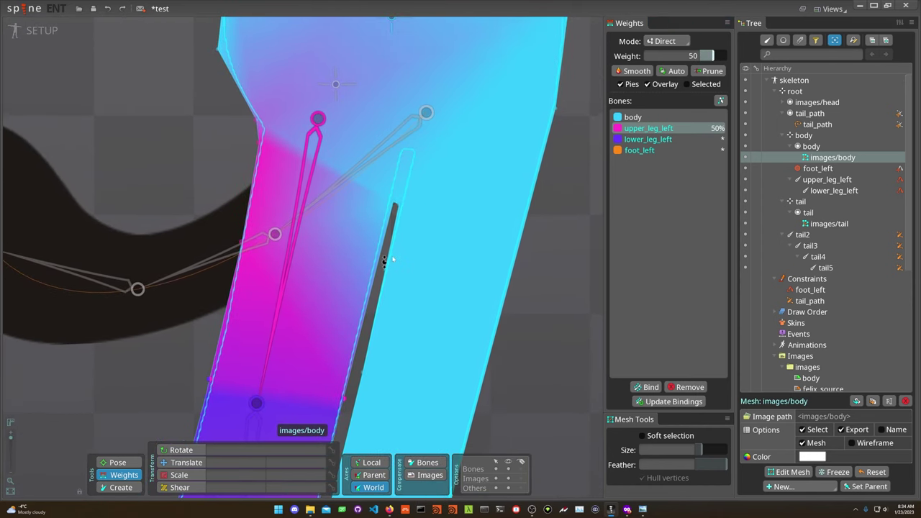
Set the upper_leg_left weight of the vertex pair level with the left knee joint to 59
scroll(367, 292, "up", 5)
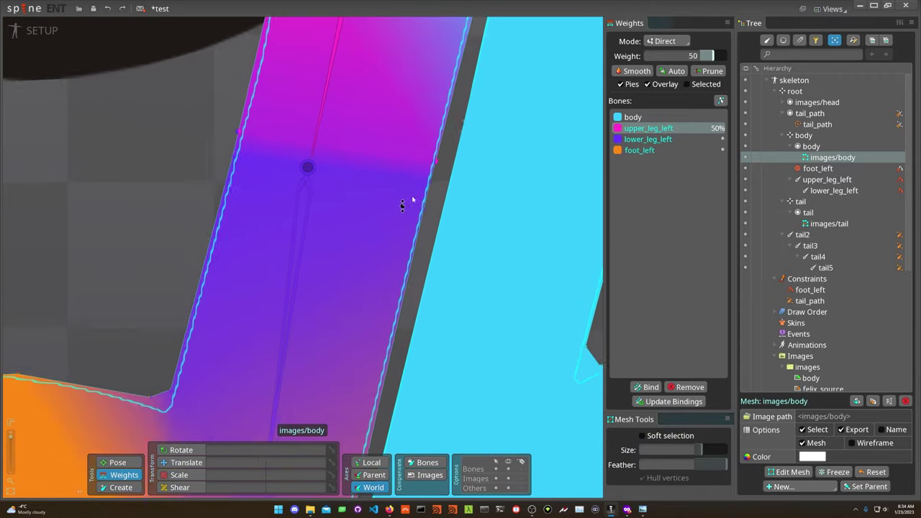
scroll(425, 187, "down", 4)
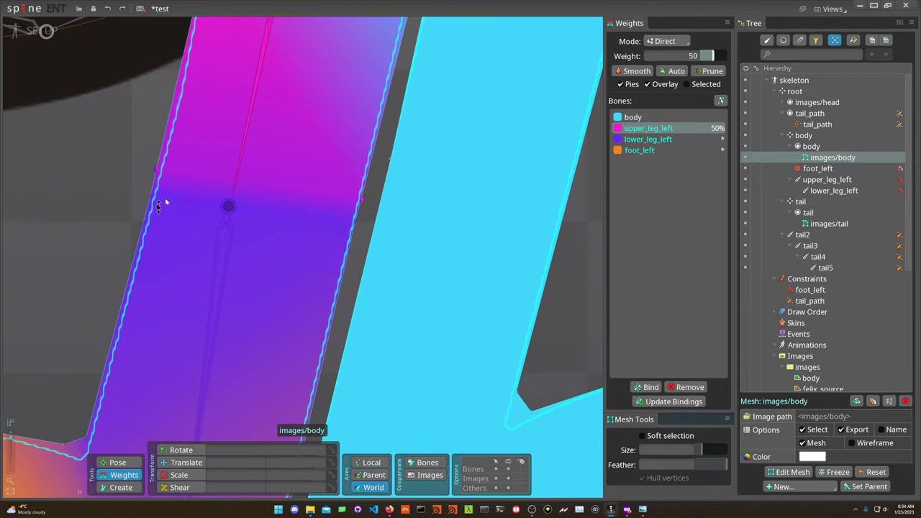
left_click(678, 71)
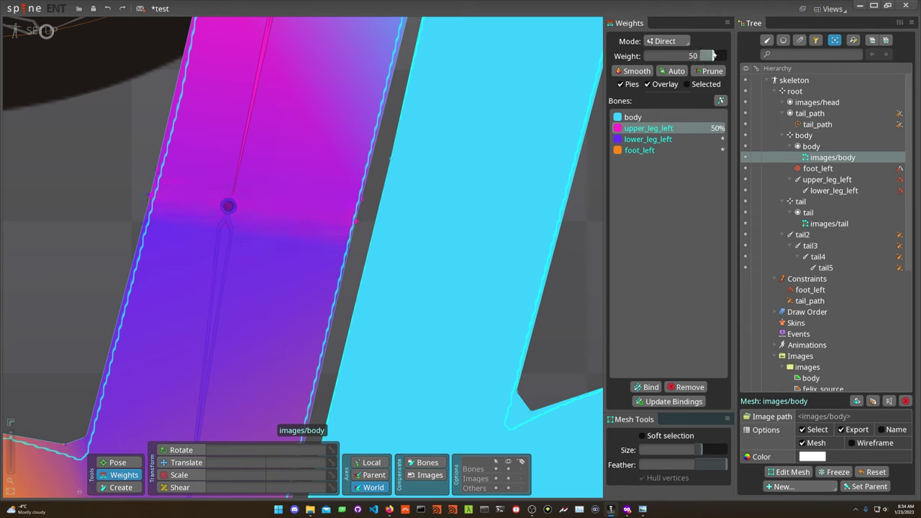
left_click_drag(710, 55, 698, 55)
scroll(238, 225, "down", 5)
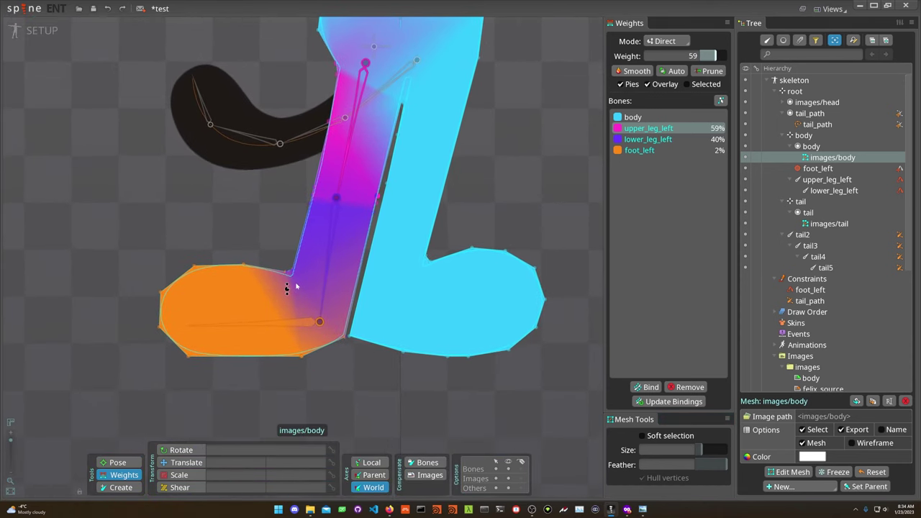
Raise the foot_left bone to about -97, -297 to bend the left knee and inspect the deformation
left_click(315, 322)
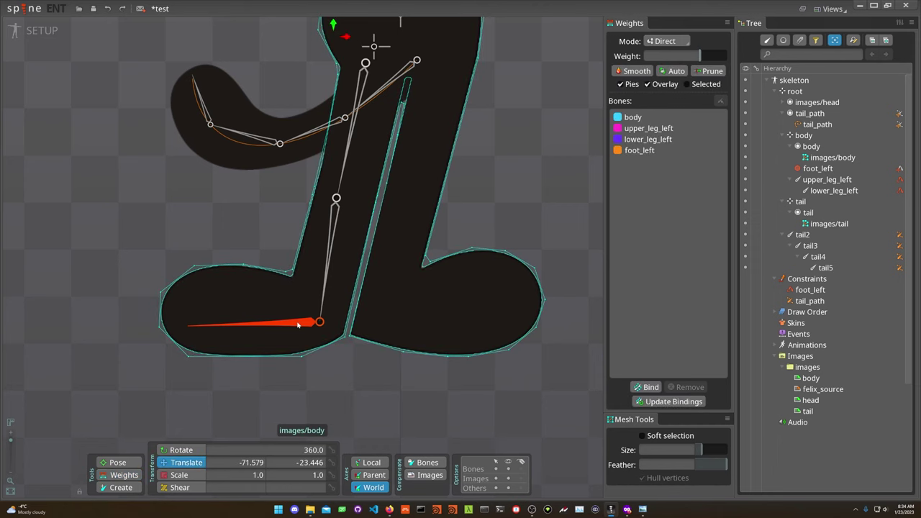
left_click(298, 326)
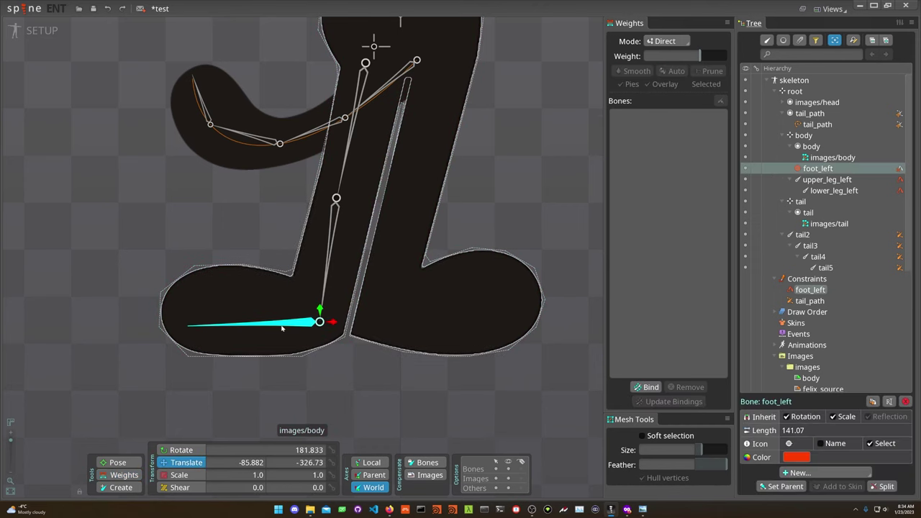
left_click_drag(376, 382, 371, 360)
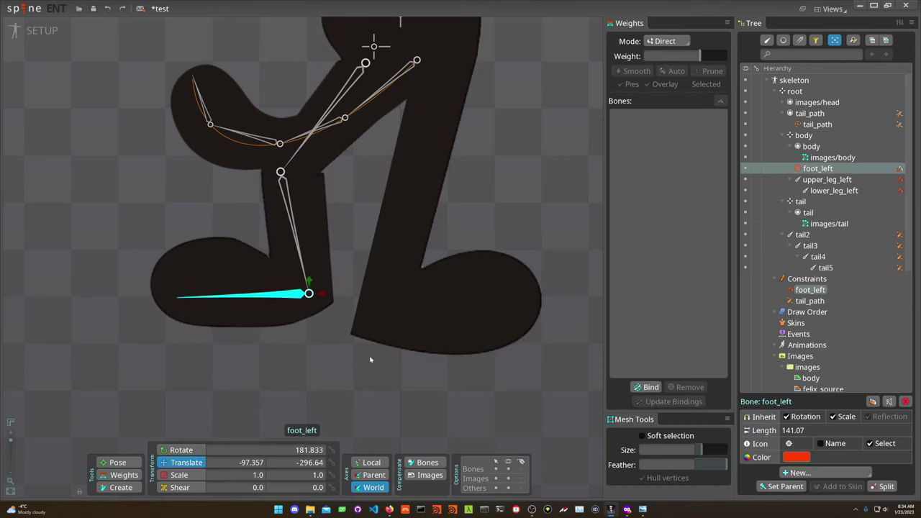
scroll(323, 179, "up", 4)
Set the upper_leg_left weight of the body mesh's inner vertex below the left knee to 55
left_click(313, 275)
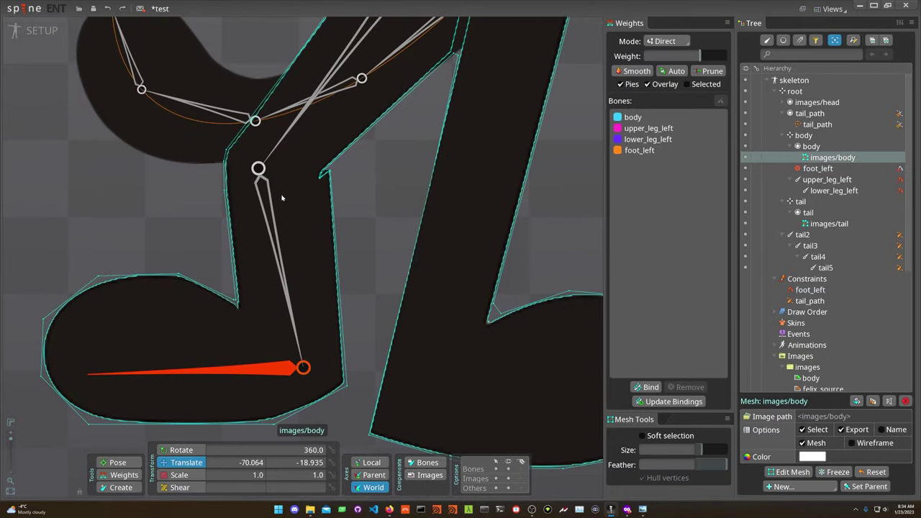
left_click(124, 475)
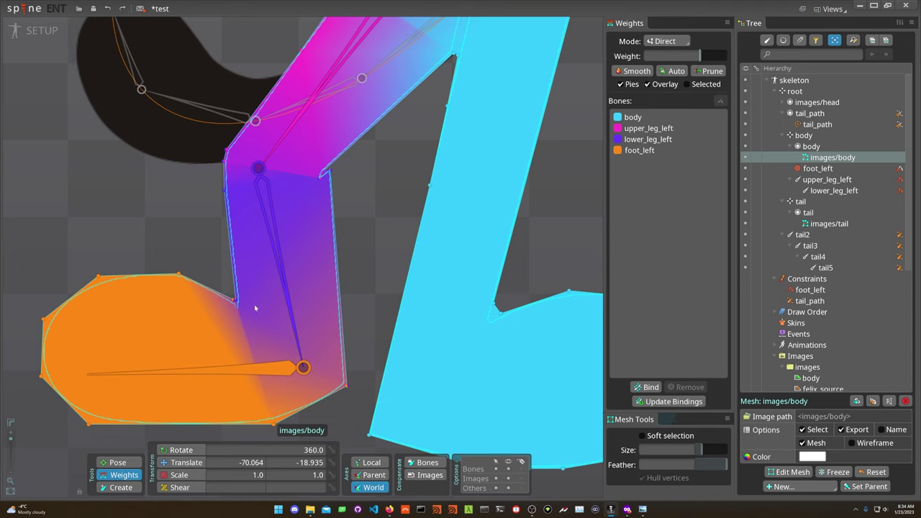
left_click(319, 179)
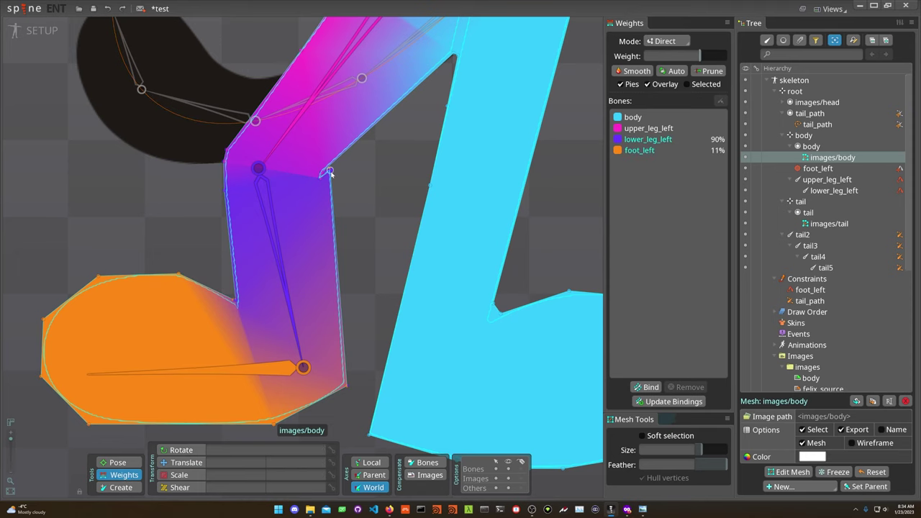
left_click(647, 128)
mouse_move(695, 56)
left_mouse_down()
mouse_move(717, 57)
mouse_move(709, 58)
left_mouse_up()
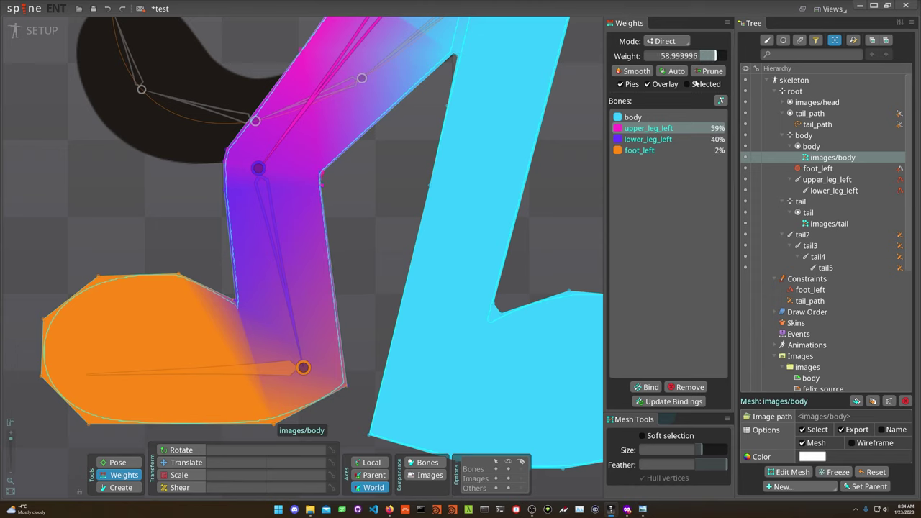
left_click_drag(710, 56, 714, 61)
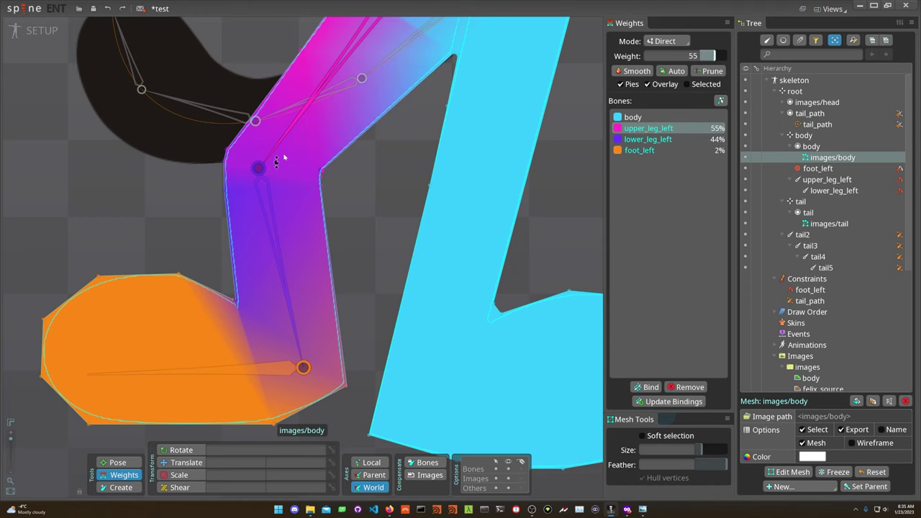
scroll(282, 161, "down", 3)
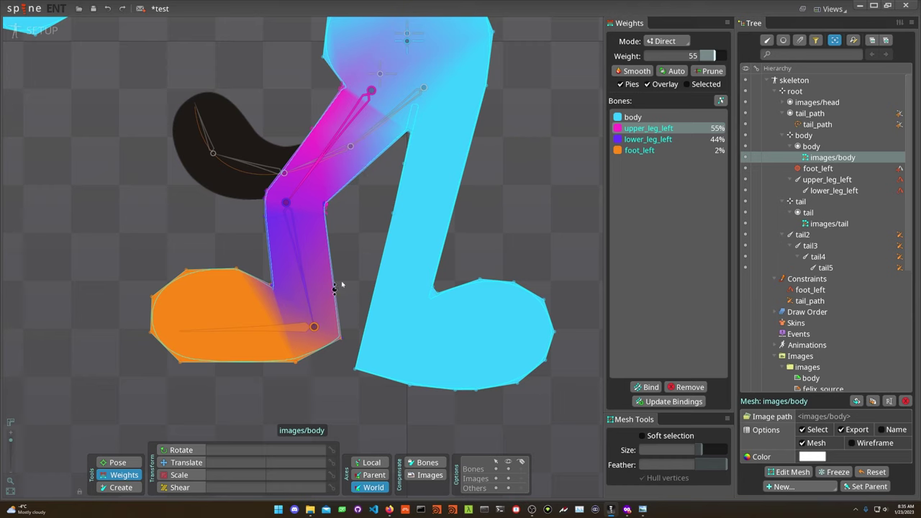
Test the left knee by moving the foot_left bone around, leave it at about -73, -324, and save the project
key("space")
key("space")
scroll(306, 329, "down", 3)
left_click_drag(314, 333, 312, 382)
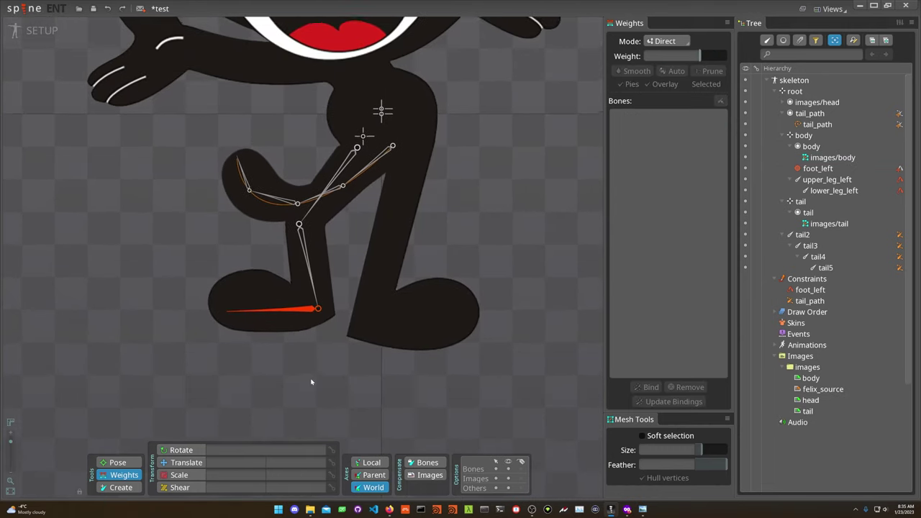
scroll(311, 382, "down", 2)
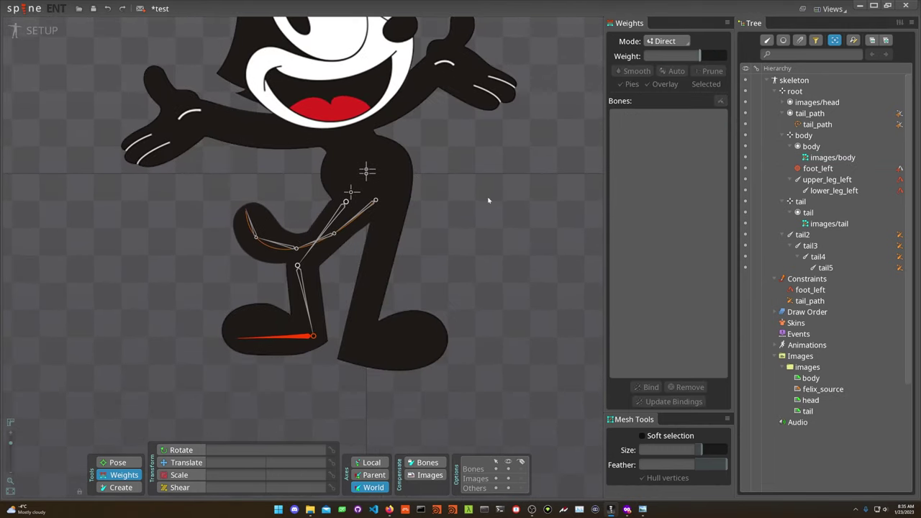
left_click(816, 124)
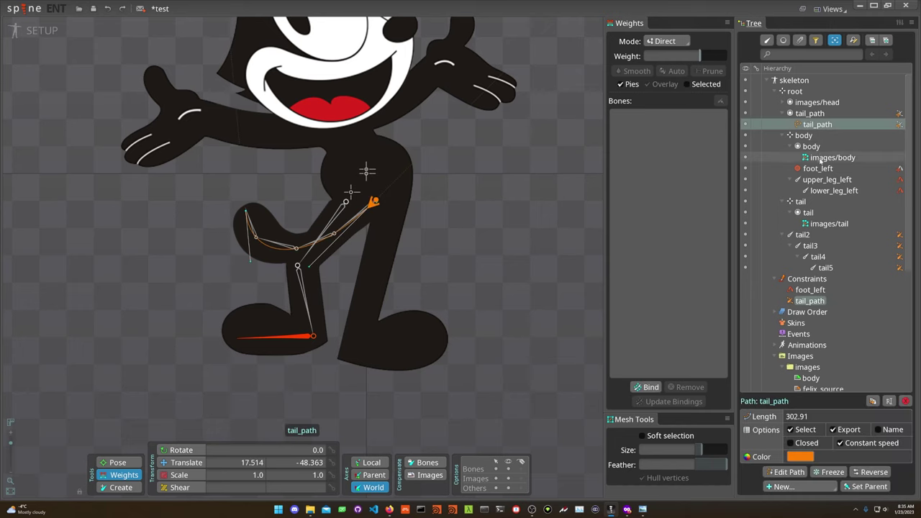
left_click(817, 169)
key("v")
mouse_move(492, 240)
left_mouse_down()
mouse_move(494, 257)
mouse_move(515, 242)
mouse_move(512, 216)
mouse_move(475, 221)
mouse_move(493, 224)
mouse_move(505, 244)
left_mouse_up()
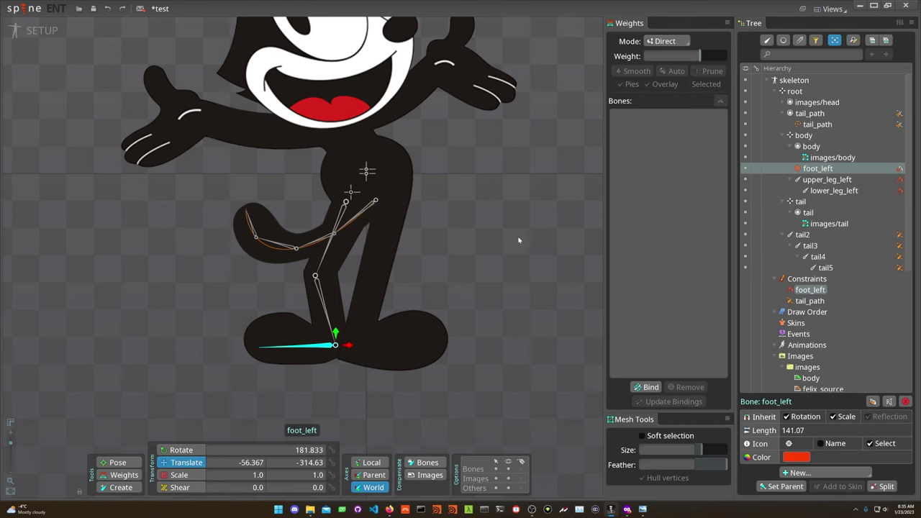
left_click_drag(519, 240, 462, 216)
left_click_drag(462, 224, 486, 227)
key("ctrl+s")
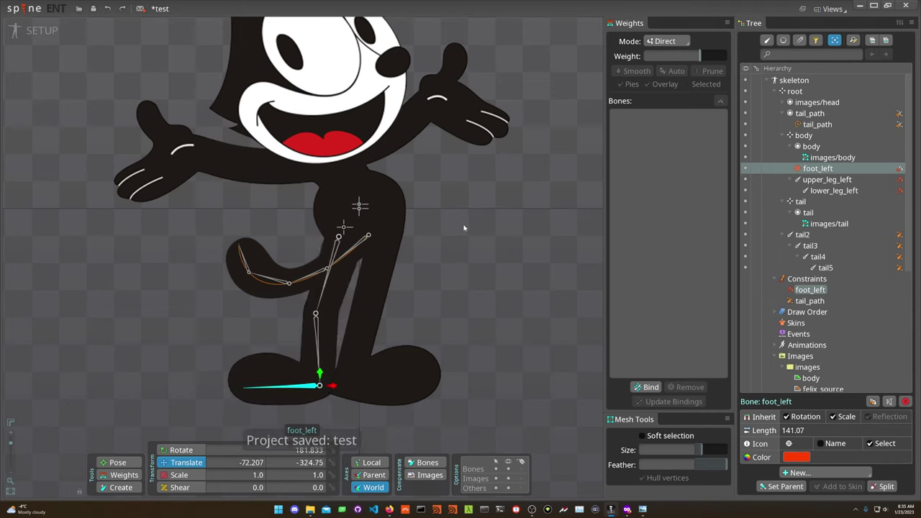
Open the felix_rig.spine project from the felix folder
left_click(27, 9)
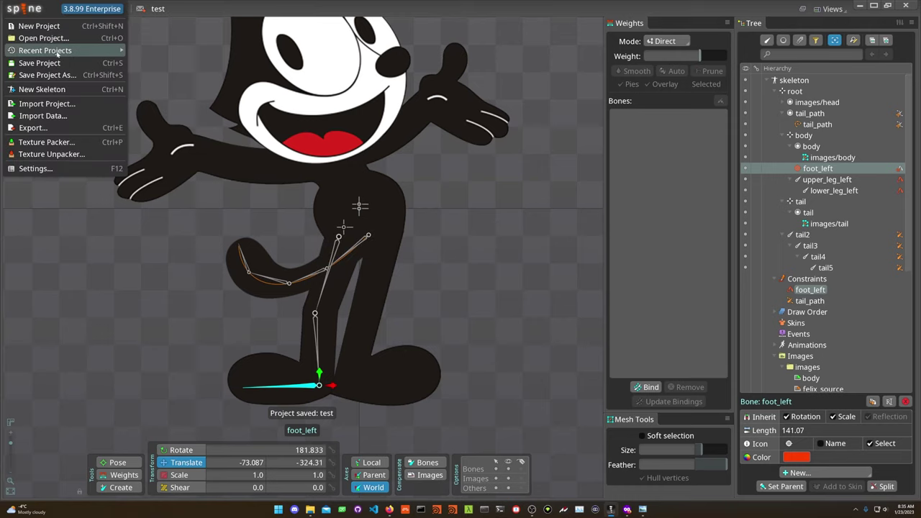
left_click(25, 35)
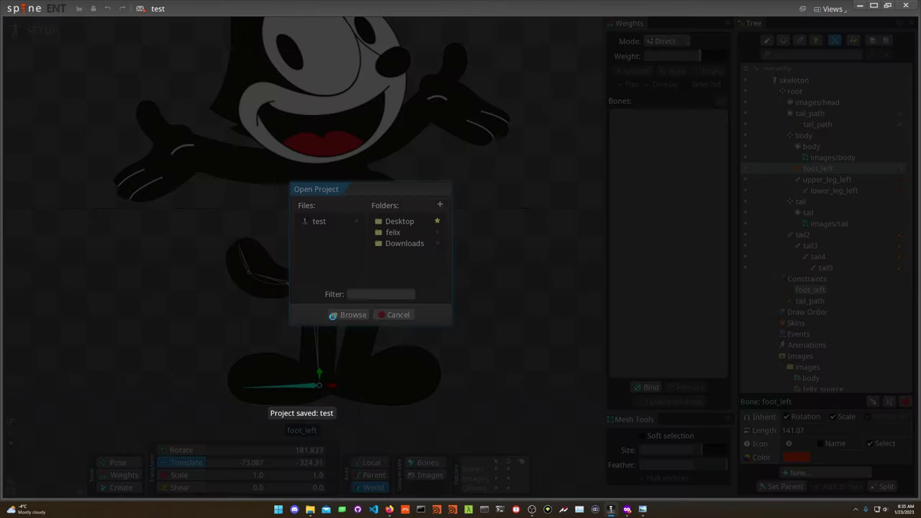
left_click(334, 316)
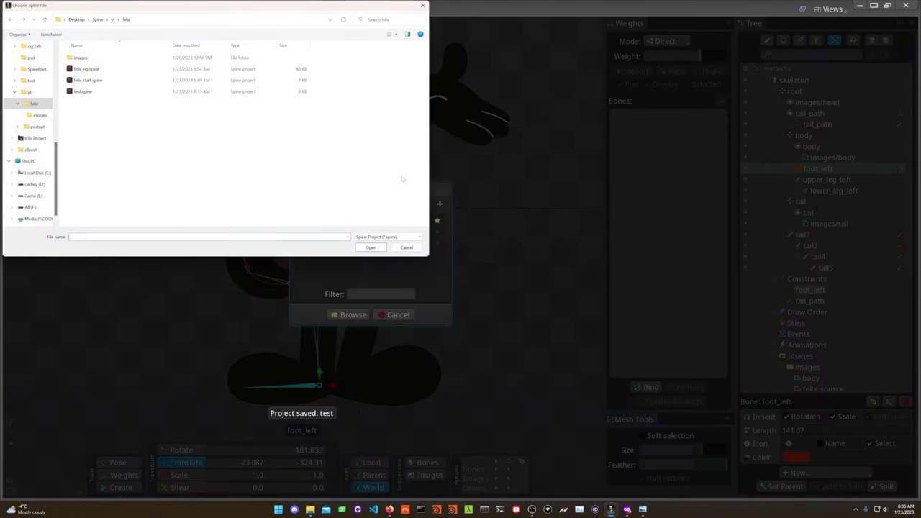
left_click(119, 69)
double_click(100, 71)
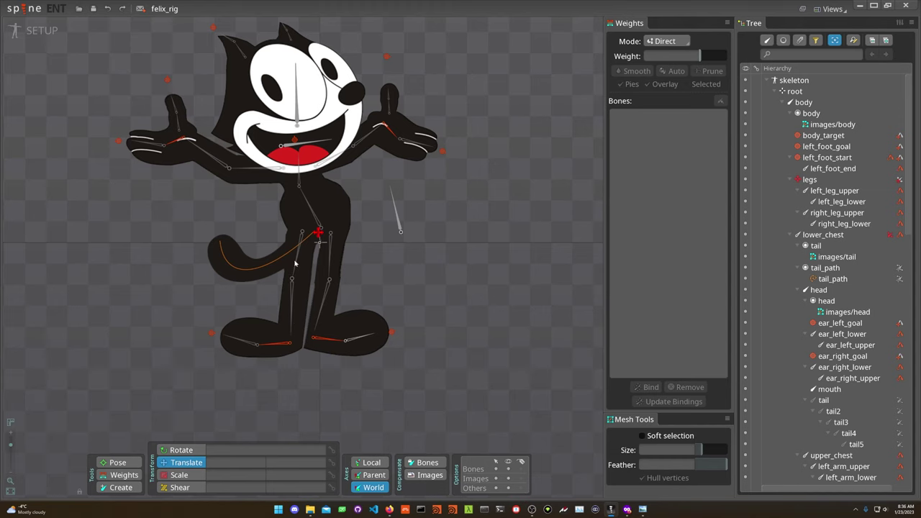
Move the left_thumb_target bone to about -394, 376 to test the left thumb's IK
scroll(264, 331, "up", 4)
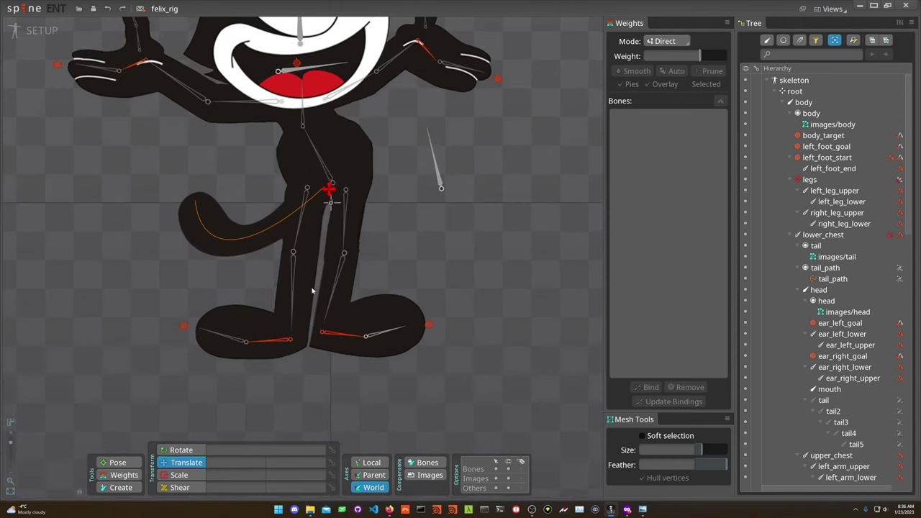
left_click_drag(373, 115, 371, 193)
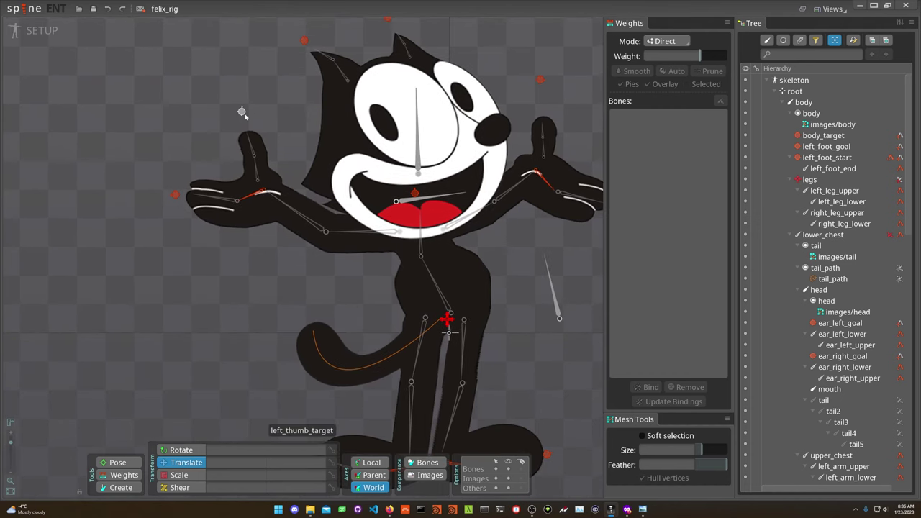
left_click(241, 109)
left_click_drag(253, 80, 233, 85)
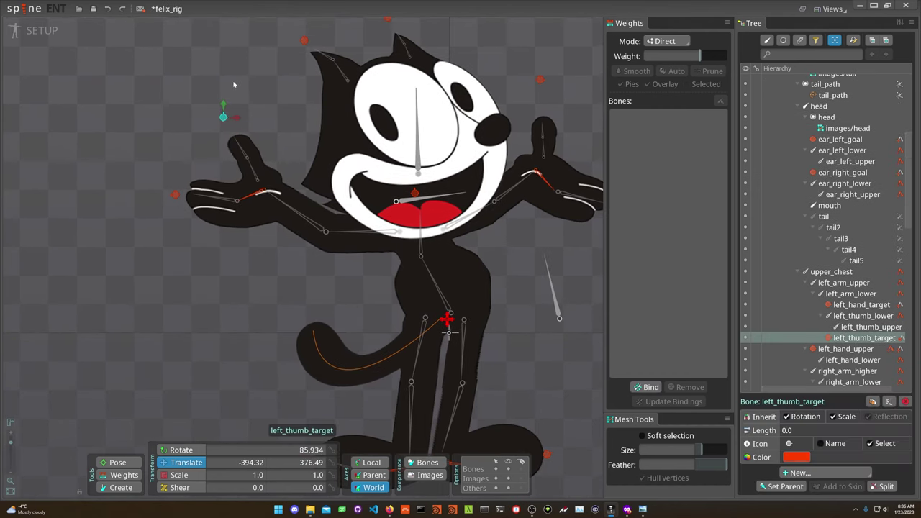
Test the left foot's IK by moving the left_foot_start bone, and undo the move
left_click_drag(340, 92, 298, 99)
left_click_drag(234, 126, 232, 118)
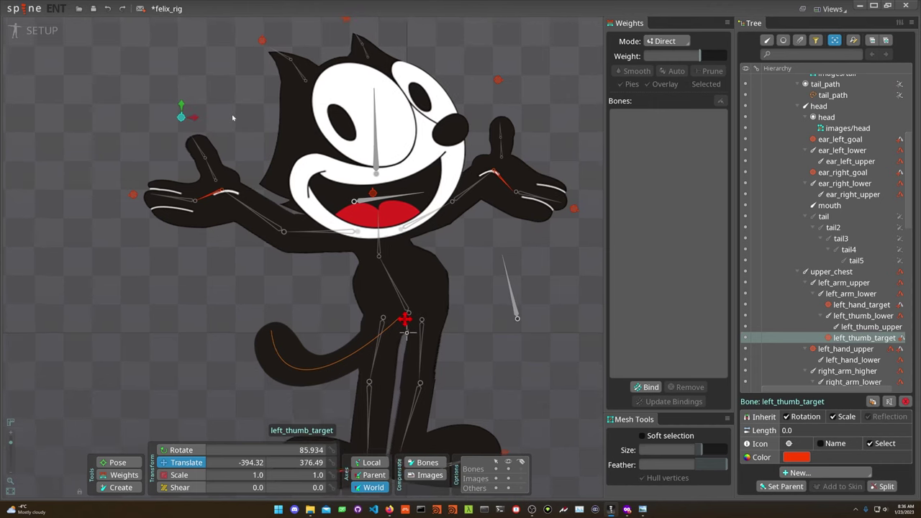
left_click_drag(247, 215, 236, 136)
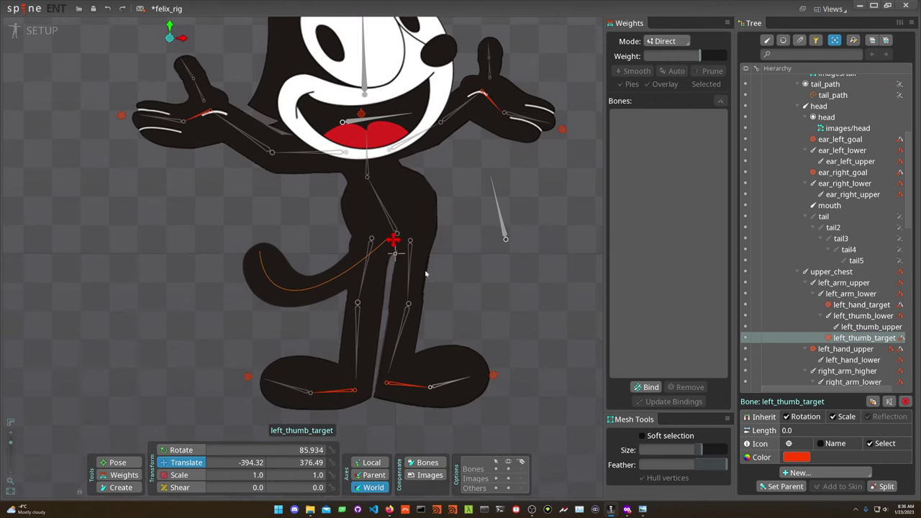
left_click(351, 392)
left_click_drag(362, 415, 344, 395)
key("ctrl+z")
Test the right foot's IK by moving the right_foot_start bone around, and undo the move
left_click(416, 389)
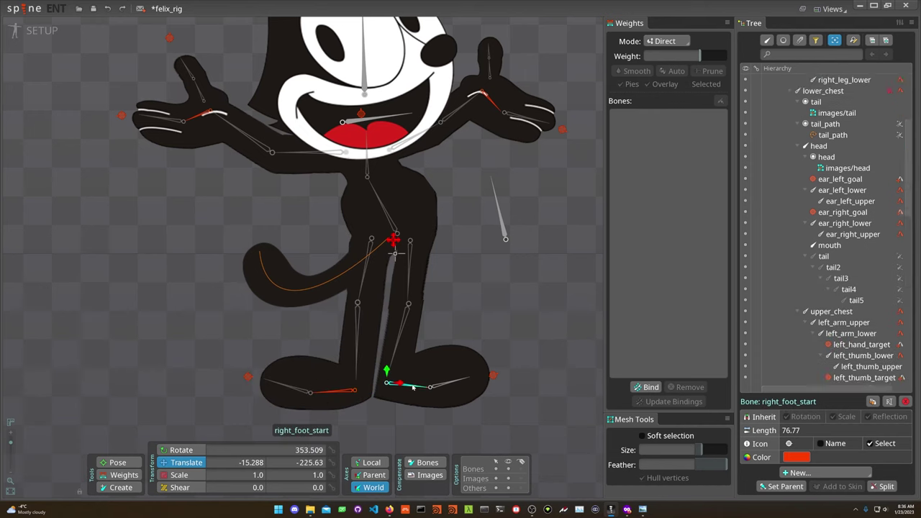
scroll(457, 324, "down", 3)
left_click_drag(457, 324, 414, 320)
key("ctrl+z")
key("ctrl+z")
Try moving the left_foot_start and left_foot_goal bones to test how the left foot lifts and tilts, and undo the changes
left_click(291, 340)
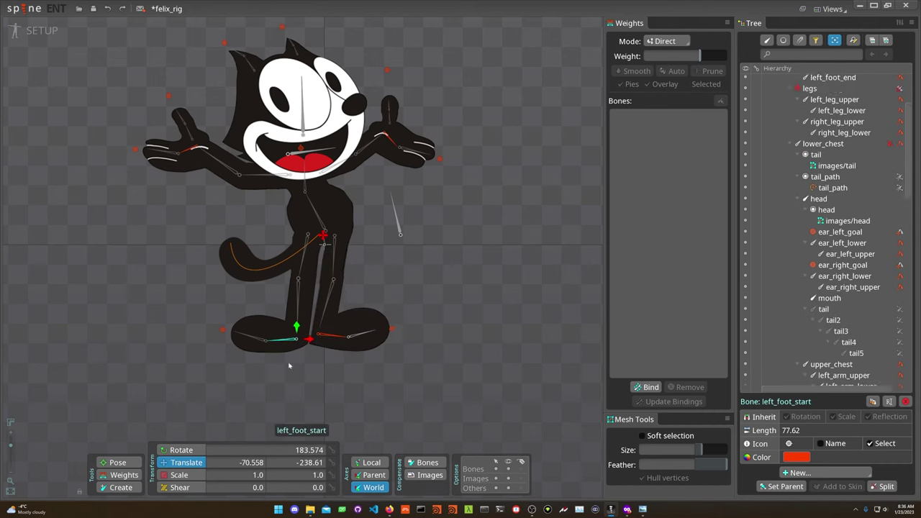
left_click(231, 336)
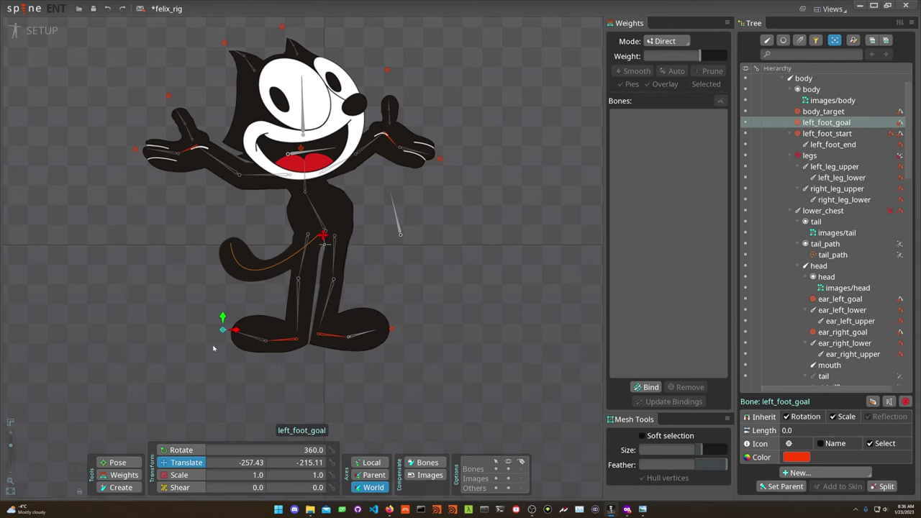
left_click(288, 341)
left_click_drag(291, 375, 235, 349)
left_click(224, 332)
key("ctrl+z")
key("ctrl+z")
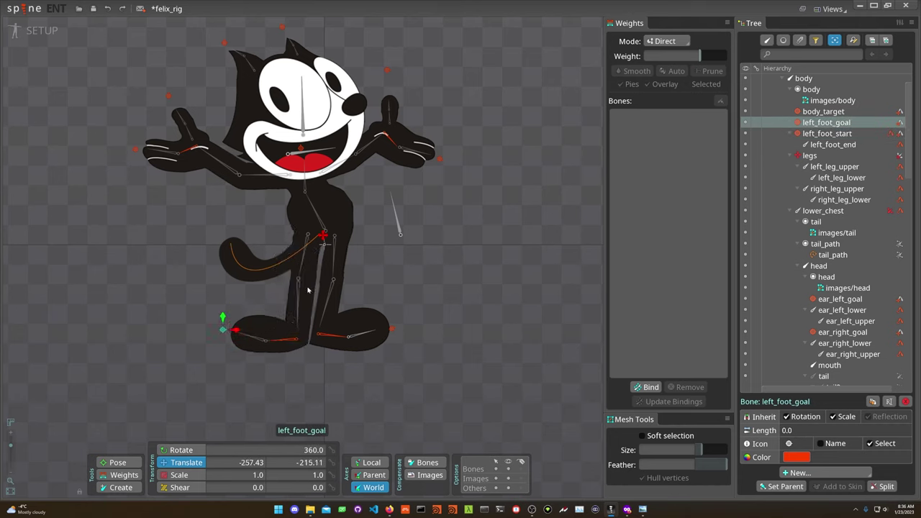
Test the hip control by moving the legs bone around, and undo the move
left_click(323, 236)
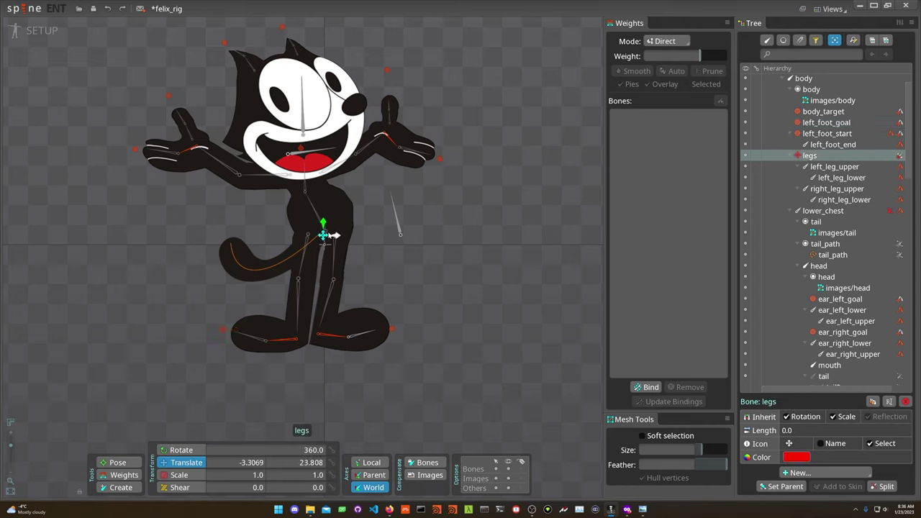
mouse_move(454, 248)
left_mouse_down()
mouse_move(477, 248)
mouse_move(455, 245)
mouse_move(470, 251)
mouse_move(455, 243)
mouse_move(475, 239)
mouse_move(443, 245)
mouse_move(476, 247)
mouse_move(456, 242)
left_mouse_up()
key("ctrl+z")
scroll(384, 148, "down", 3)
left_click_drag(425, 167, 444, 169)
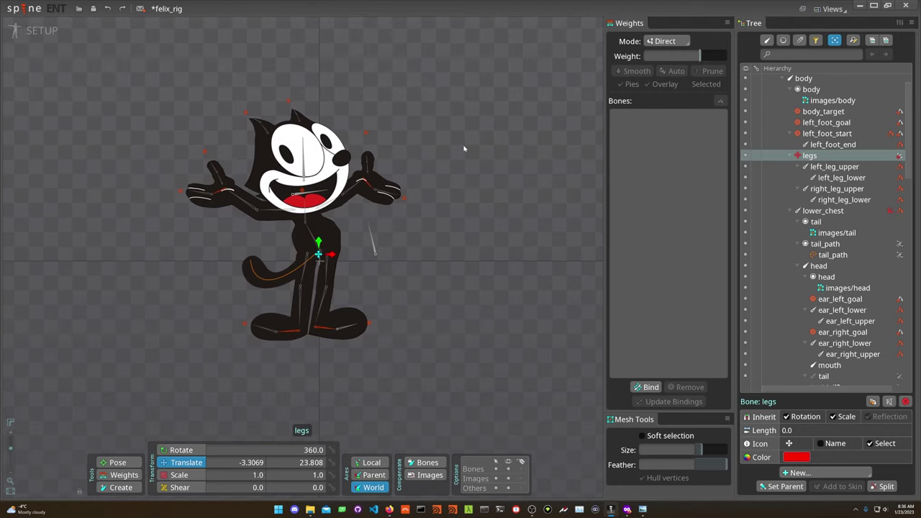
scroll(461, 185, "down", 3)
mouse_move(426, 209)
left_mouse_down()
mouse_move(376, 205)
mouse_move(482, 221)
mouse_move(432, 207)
mouse_move(443, 220)
mouse_move(449, 217)
mouse_move(436, 210)
left_mouse_up()
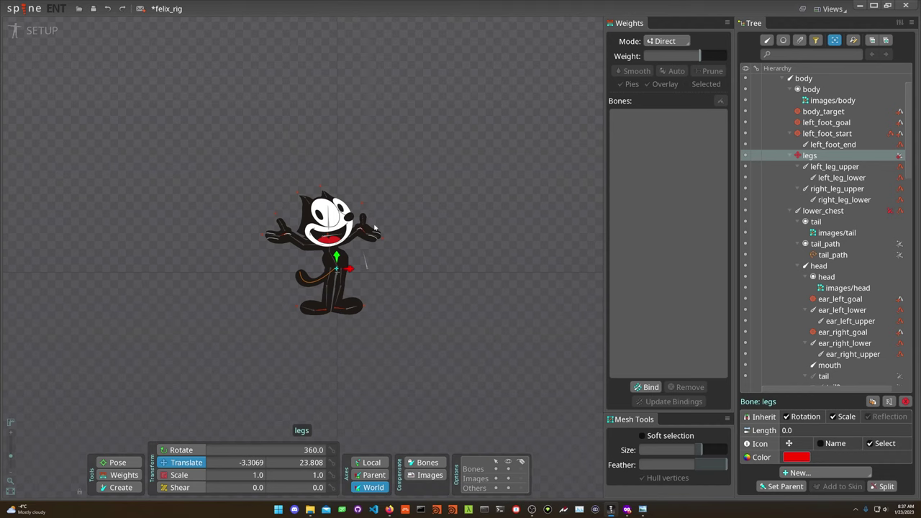
scroll(333, 233, "up", 2)
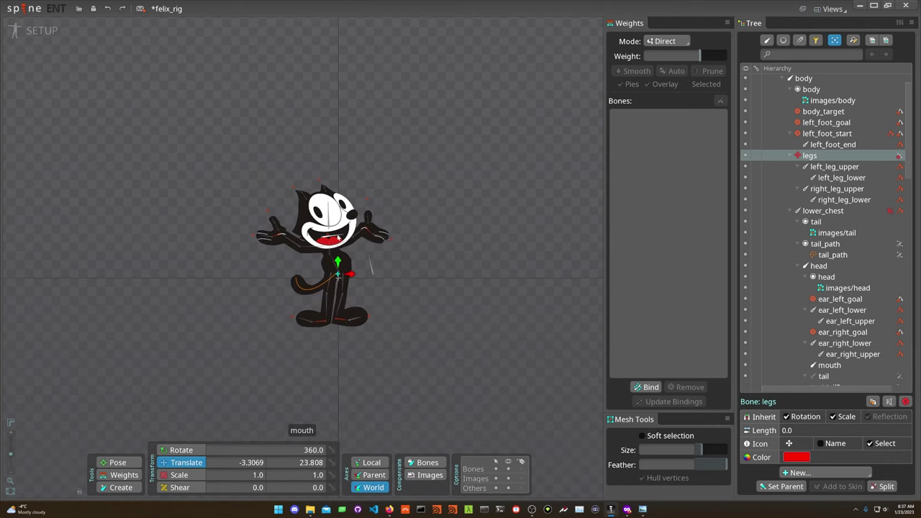
scroll(342, 264, "up", 2)
scroll(338, 248, "up", 1)
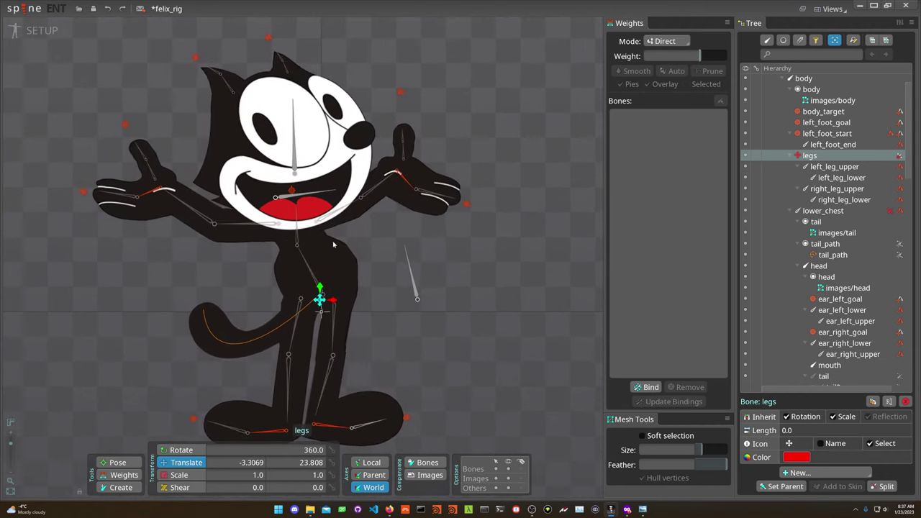
Examine the triangles of the images/head mesh and how its weights are split between the head, ear and mouth bones
left_click(305, 197)
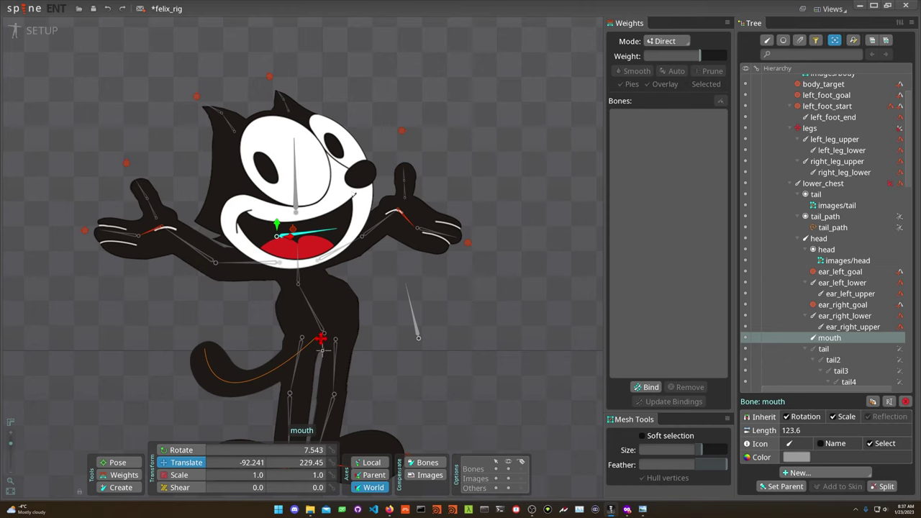
left_click(841, 150)
scroll(809, 180, "down", 5)
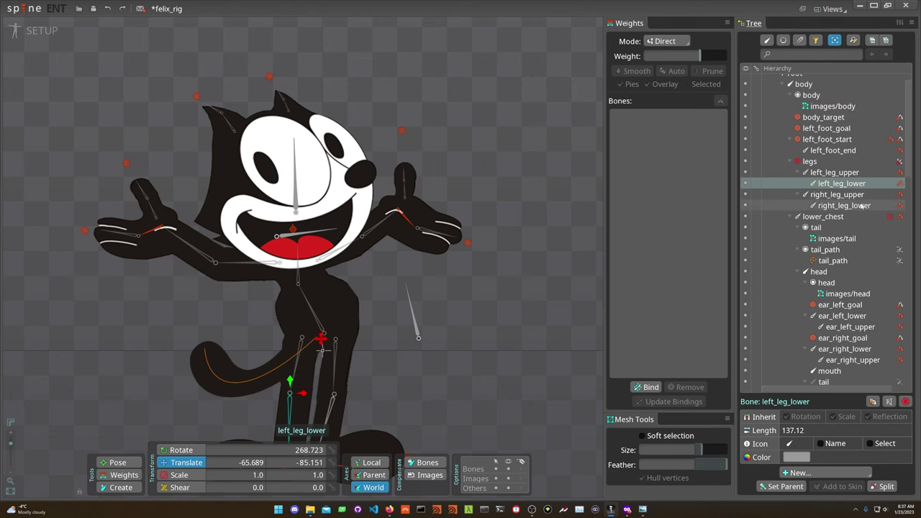
left_click(809, 180)
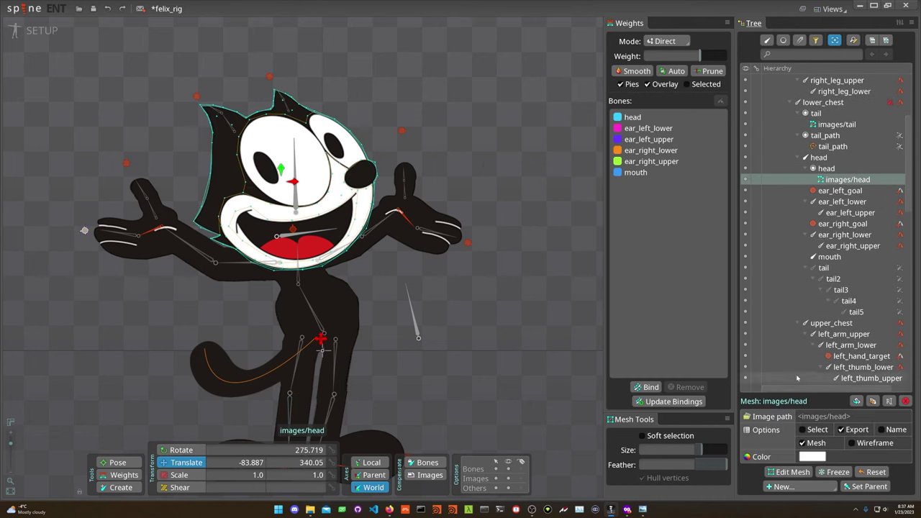
left_click(791, 472)
left_click(670, 401)
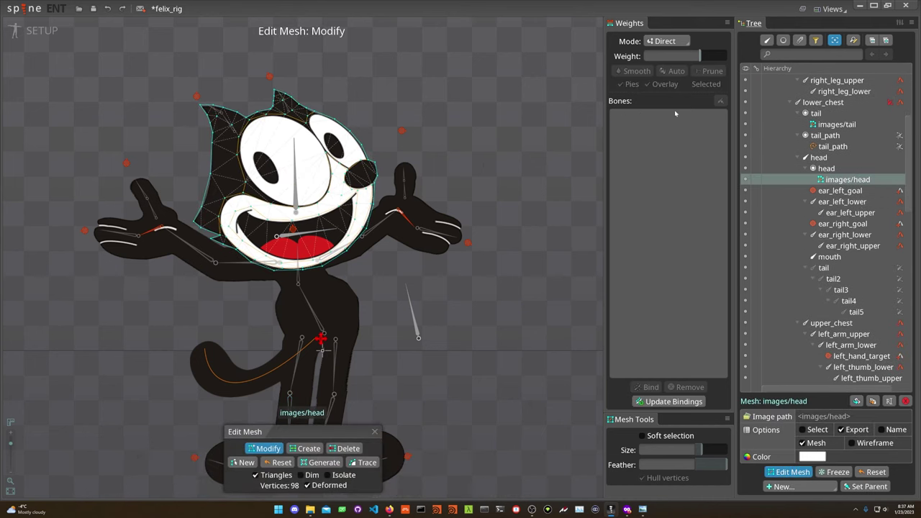
left_click(124, 475)
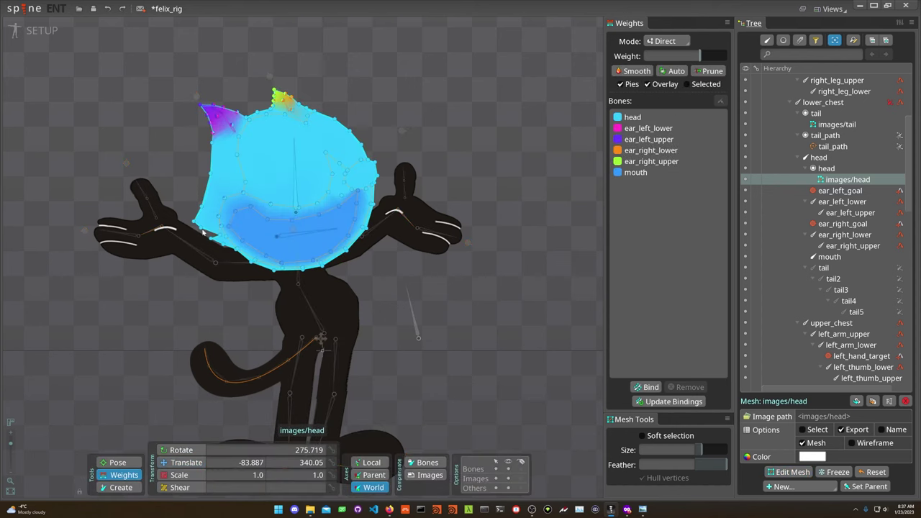
scroll(256, 310, "up", 3)
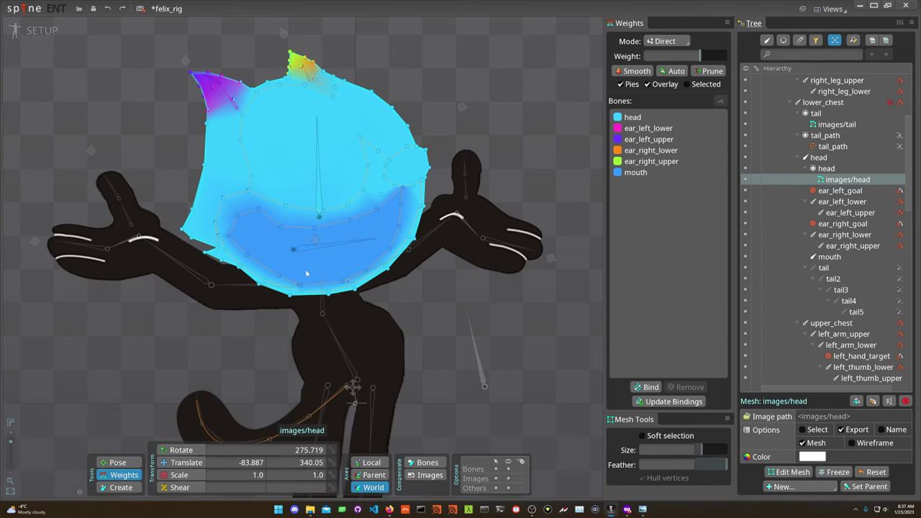
Test the mouth's deformation by moving the mouth bone around, and restore its position
key("v")
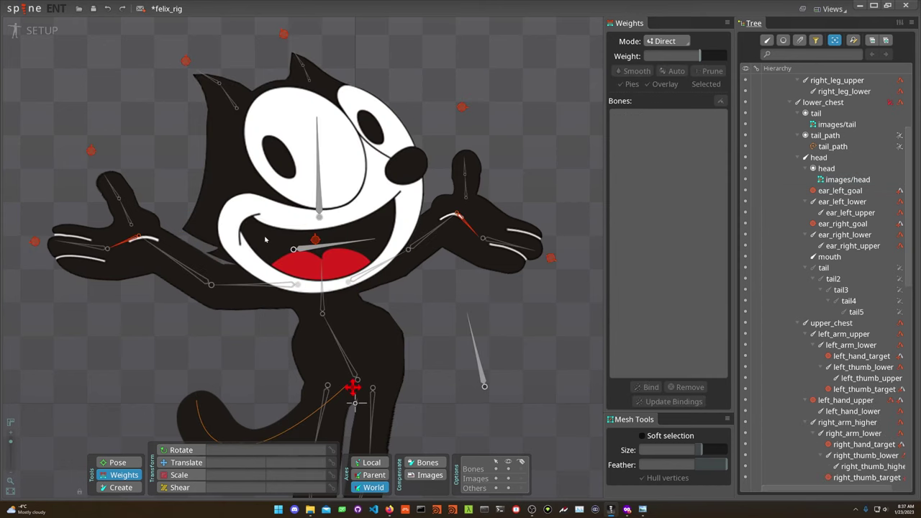
left_click(306, 247)
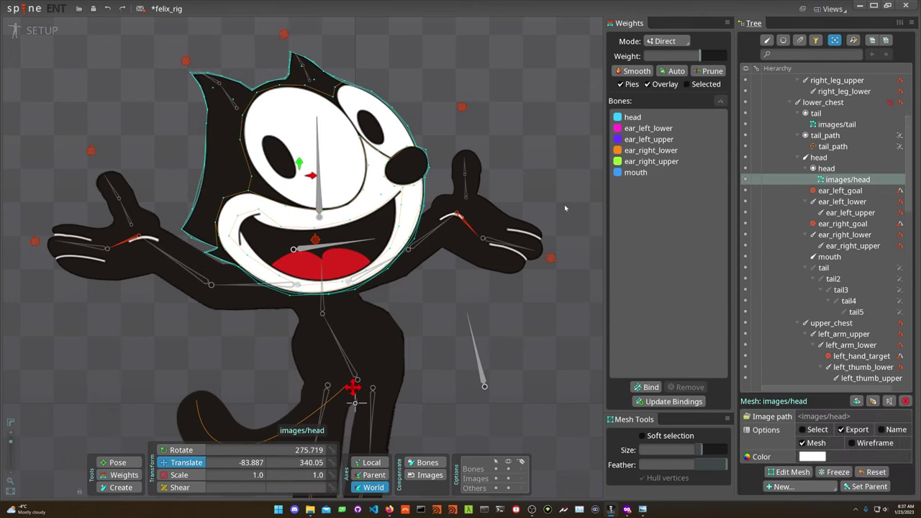
left_click(331, 249)
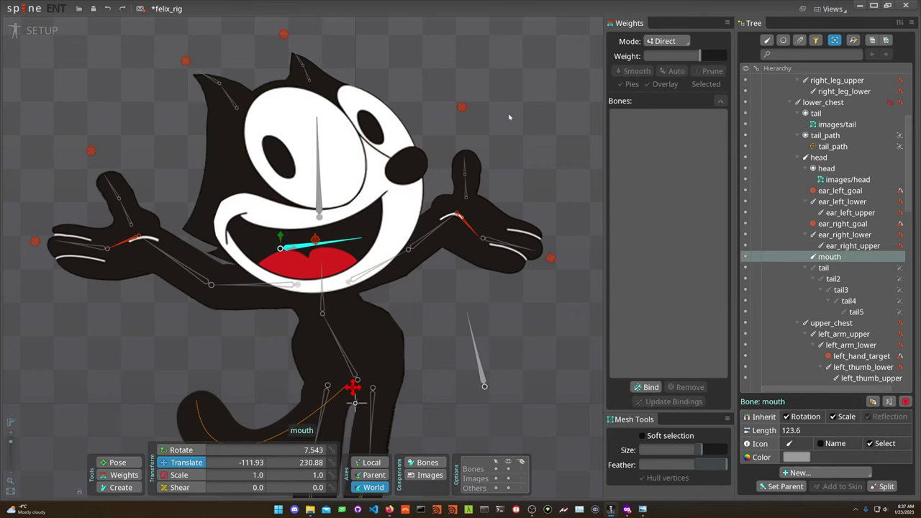
left_click_drag(541, 111, 523, 118)
Try squashing the mouth by scaling the mouth bone vertically to about 0.52, and undo the changes
key("x")
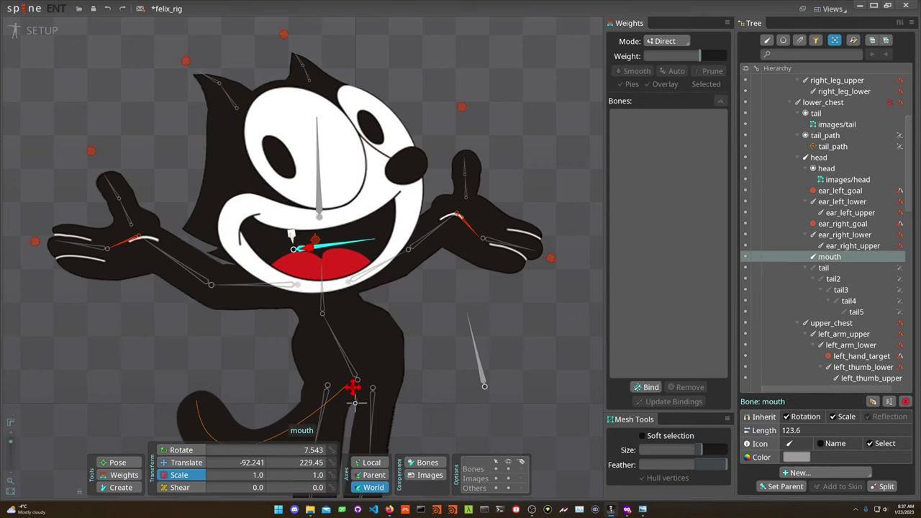
left_click_drag(293, 234, 324, 264)
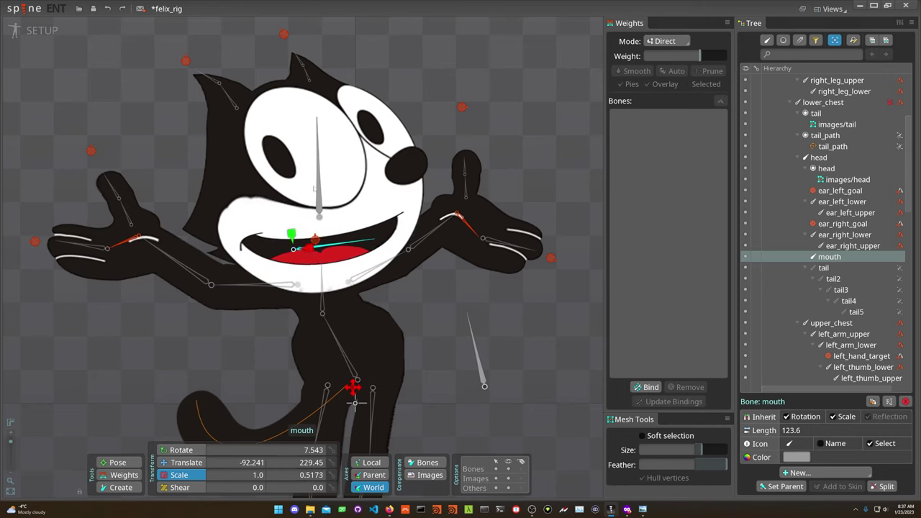
key("ctrl+z")
left_click_drag(504, 151, 521, 136)
key("ctrl+z")
key("ctrl+z")
key("v")
key("ctrl+z")
scroll(514, 163, "down", 3)
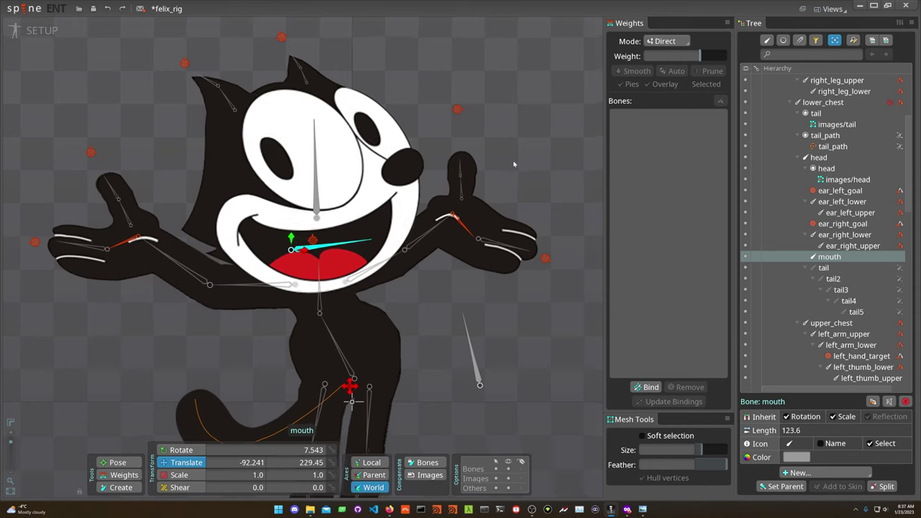
left_click_drag(446, 220, 468, 199)
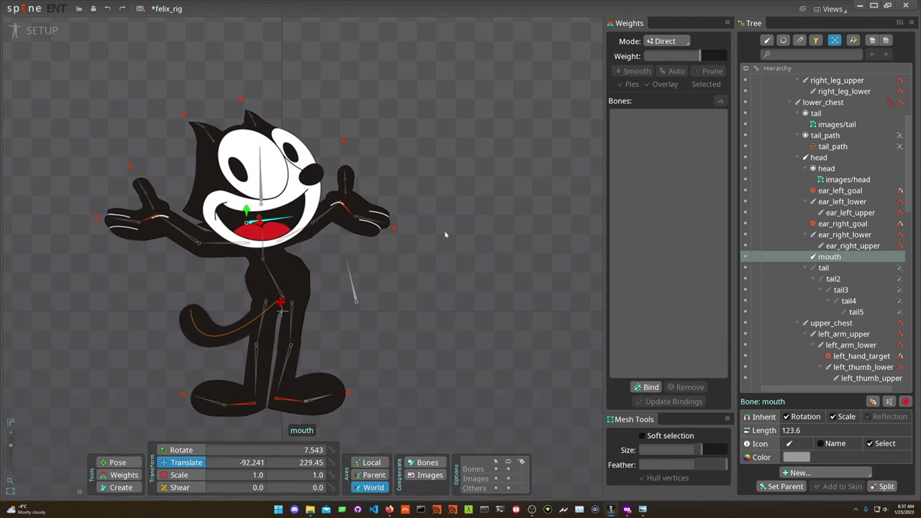
left_click_drag(353, 327, 364, 317)
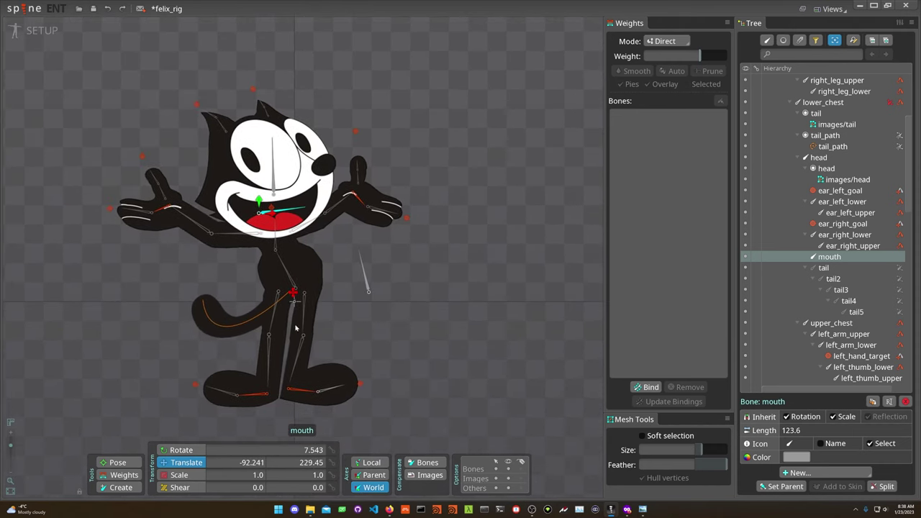
left_click_drag(295, 328, 319, 333)
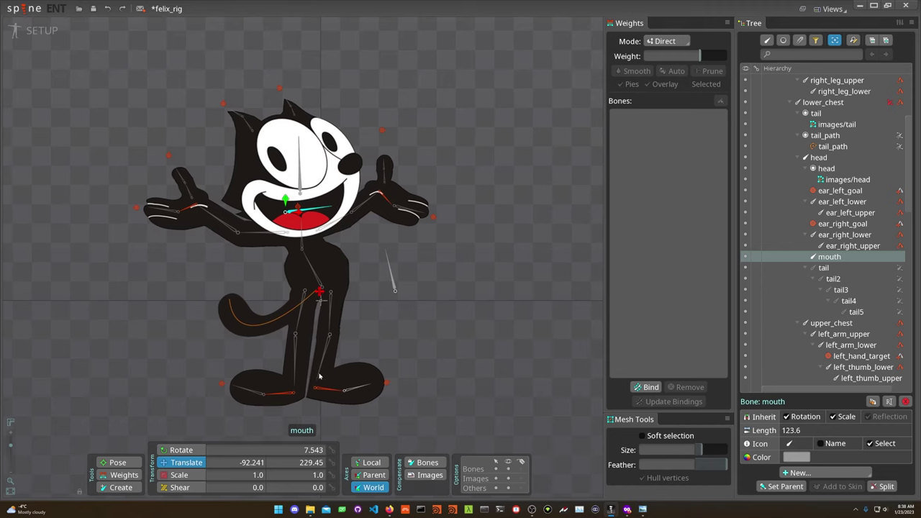
left_click_drag(352, 328, 381, 335)
Examine the vertex layout of the images/head mesh around the eyes, nose and mouth in mesh editing, and leave it unedited
left_click(861, 181)
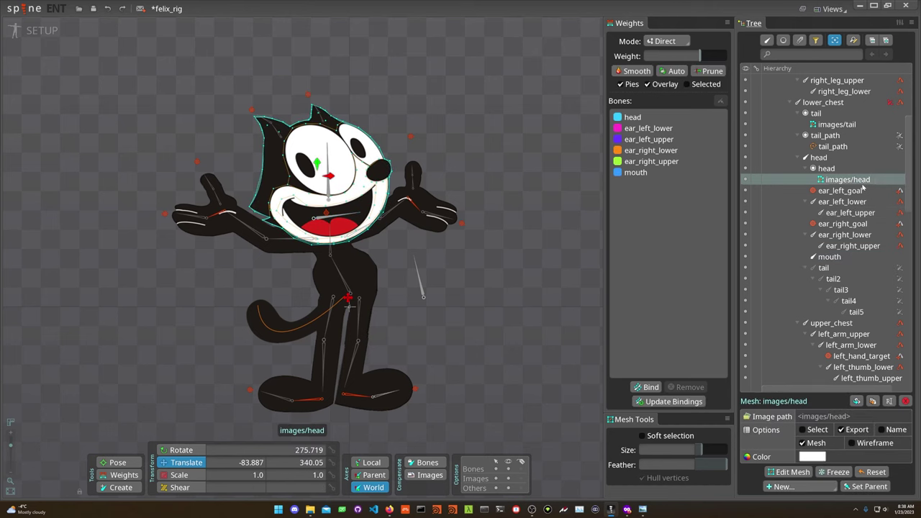
left_click(832, 146)
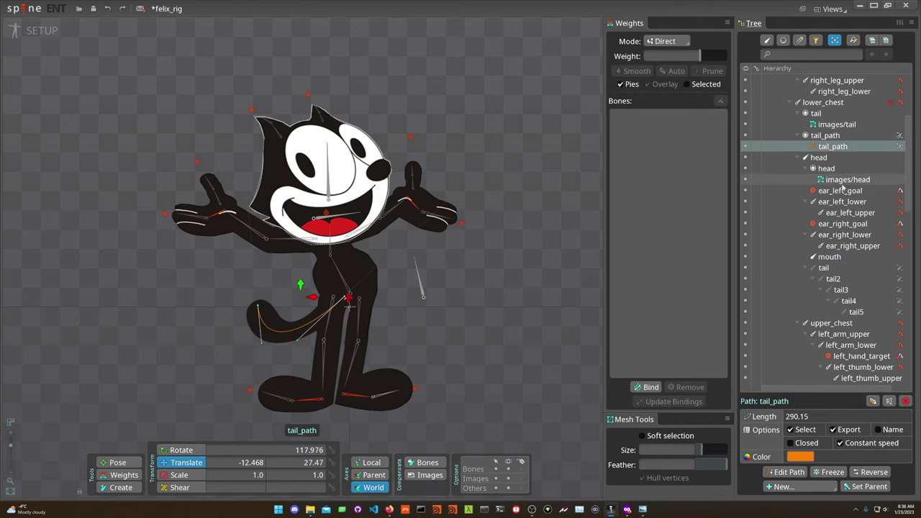
left_click(847, 179)
left_click(791, 471)
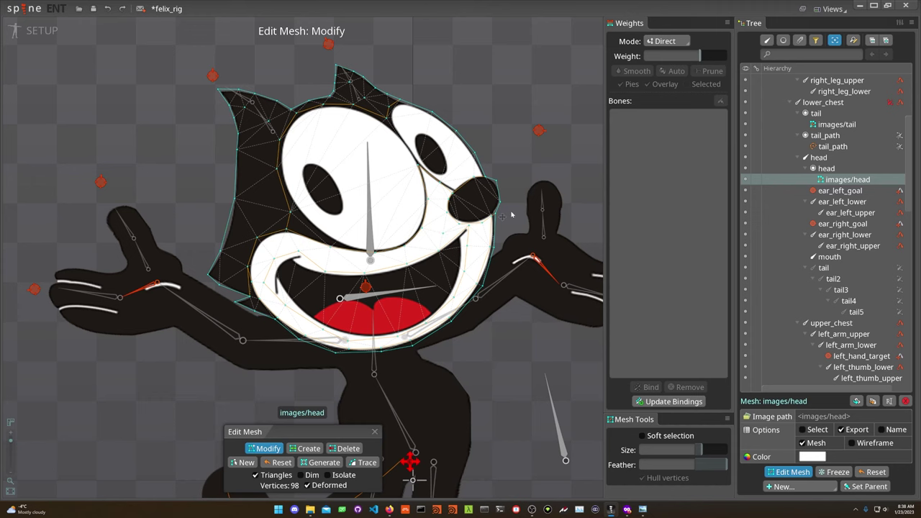
scroll(510, 215, "down", 2)
key("Escape")
key("Escape")
scroll(433, 191, "down", 3)
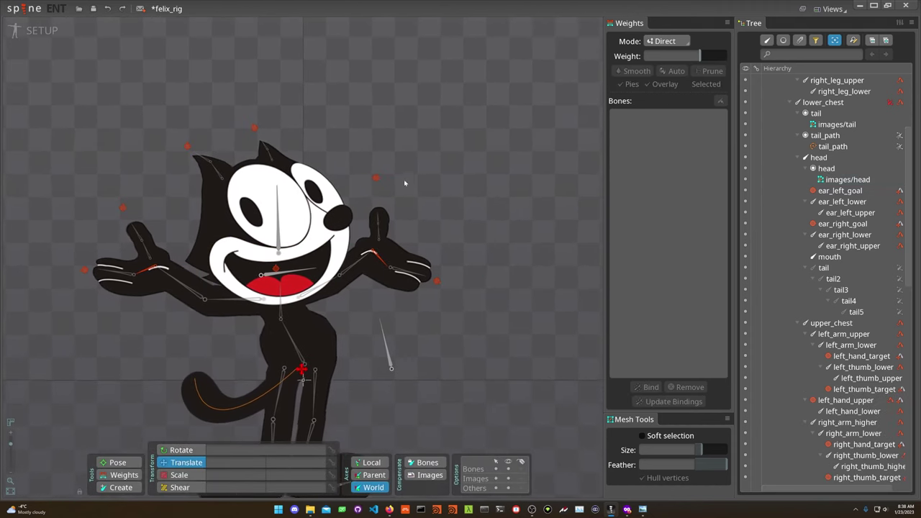
Test the right hand's IK by moving the right_thumb_target and right_hand_start bones around, and restore their positions
left_click(377, 178)
left_click_drag(415, 178, 437, 209)
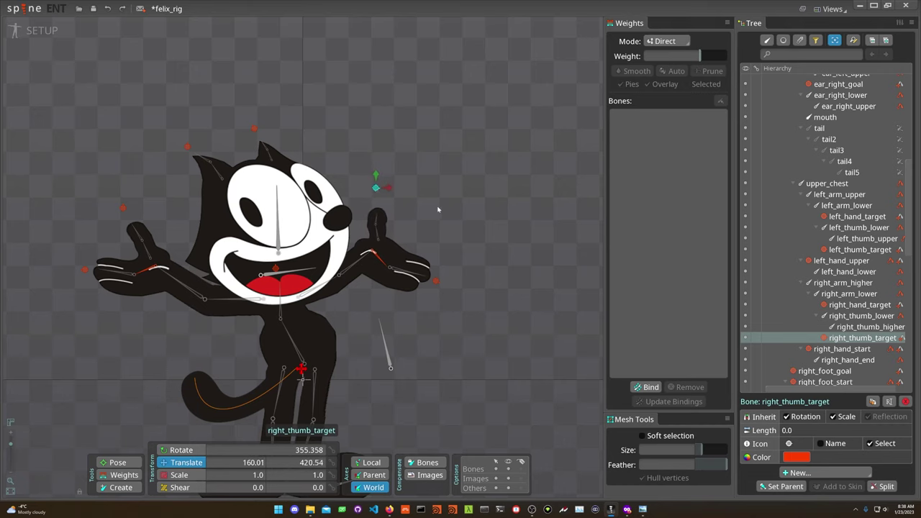
left_click(380, 260)
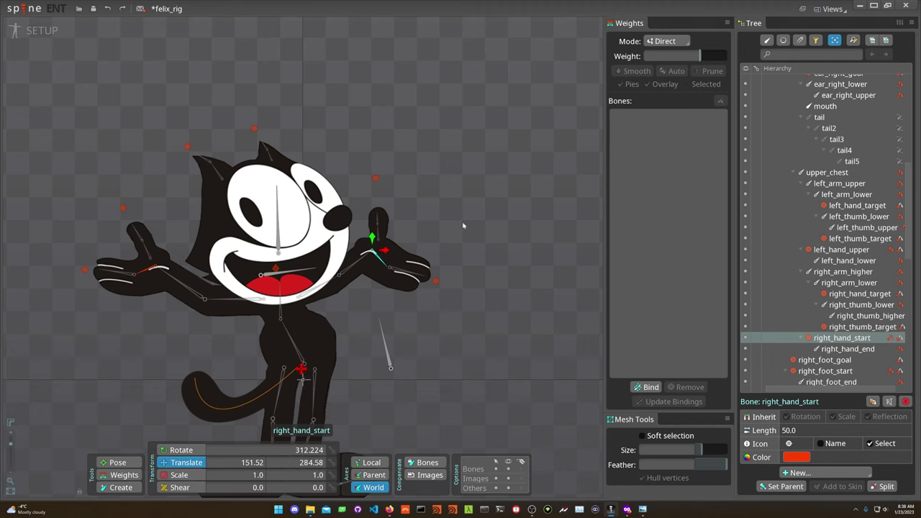
left_click_drag(463, 225, 441, 205)
Test how the torso bends by moving the body_target bone around, and restore its position
left_click(276, 269)
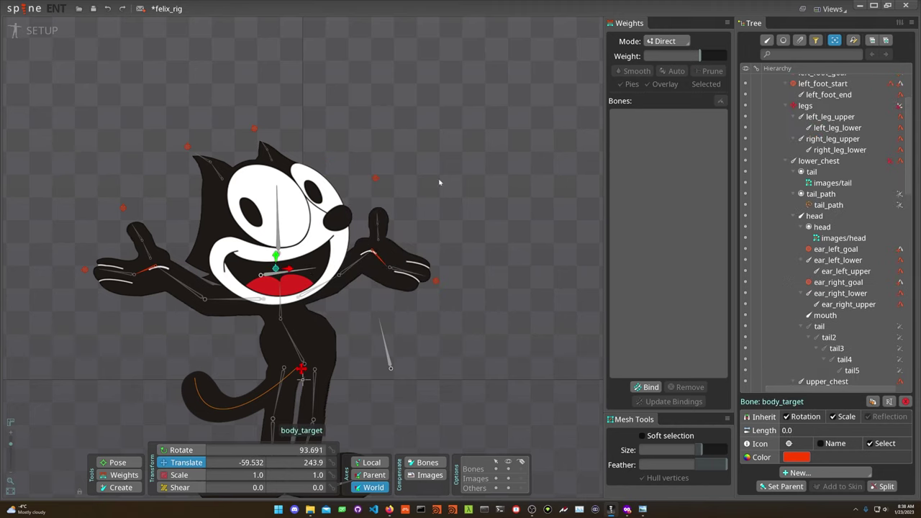
left_click_drag(453, 173, 433, 196)
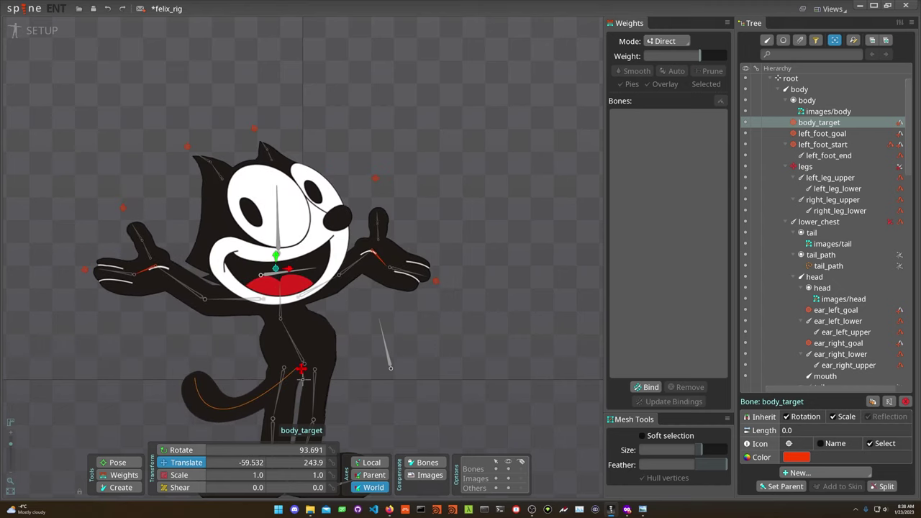